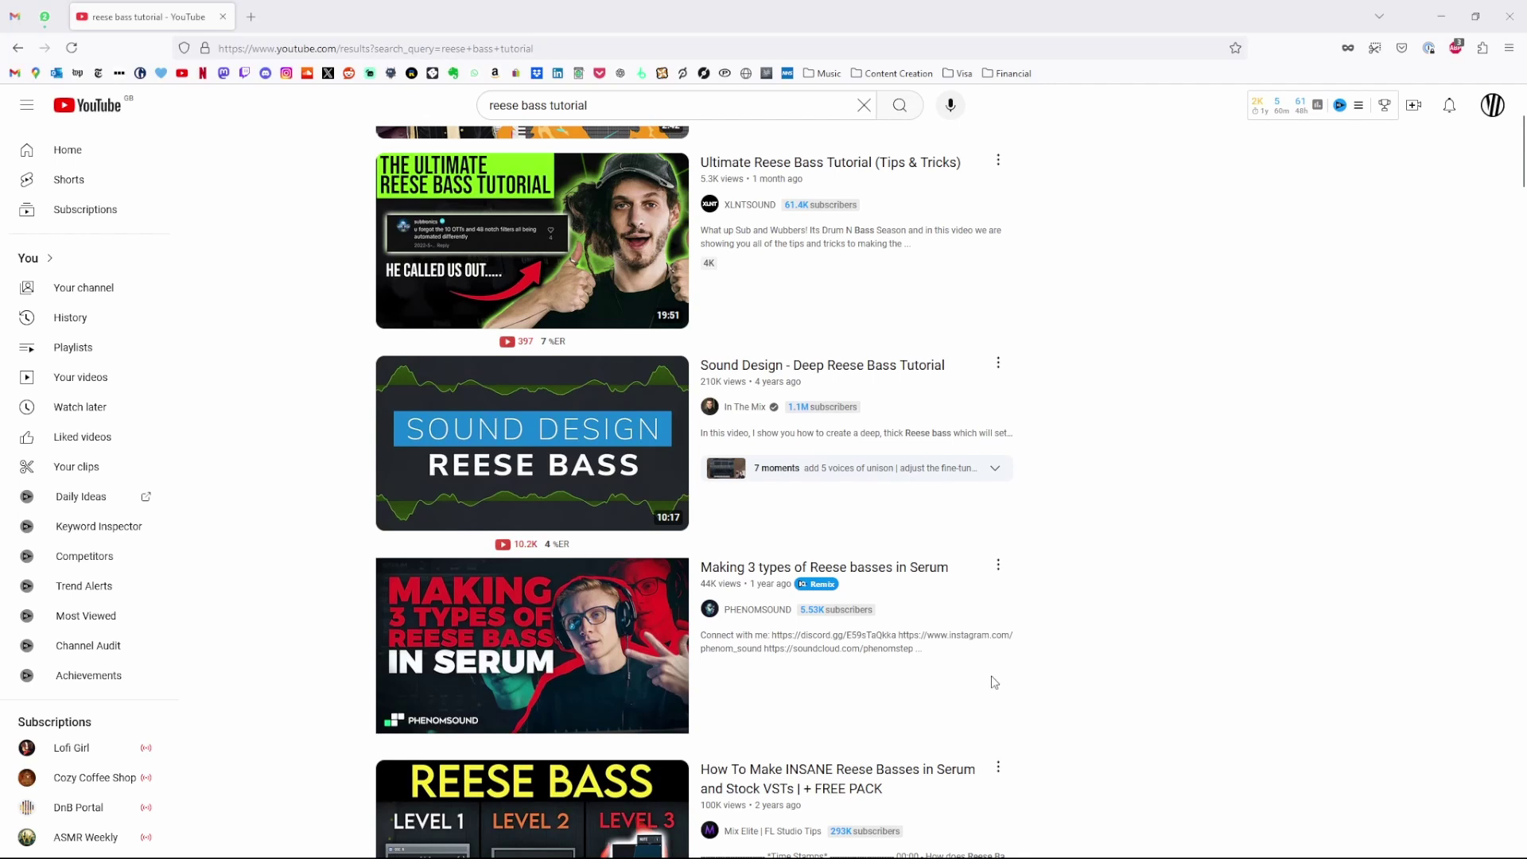
- Browse through the search results for reese bass tutorials
{"action": "scroll", "coordinate": [993, 684], "scroll_direction": "down", "scroll_amount": 8}
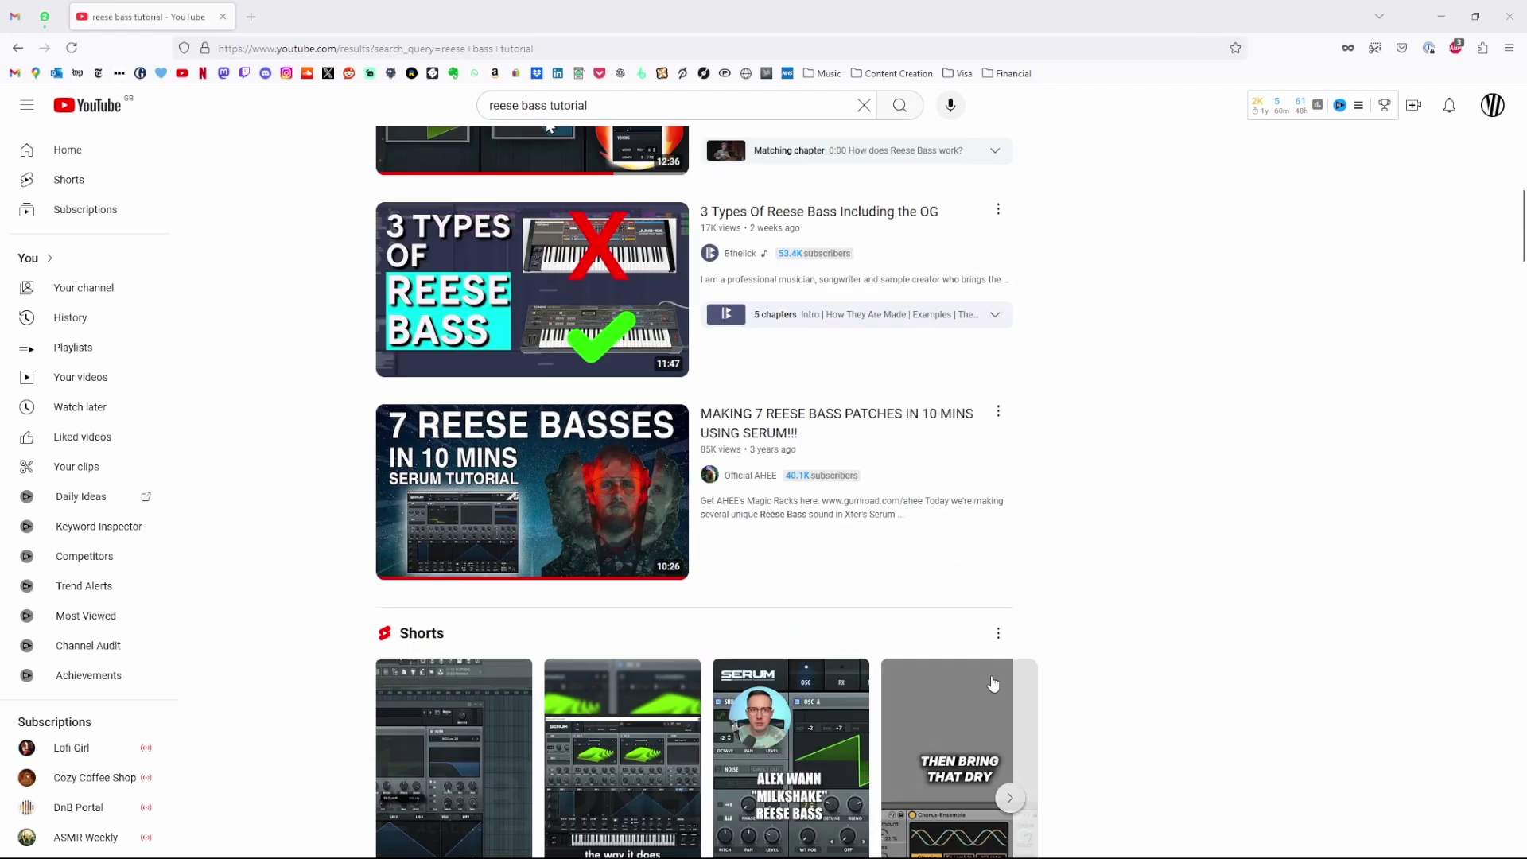
{"action": "scroll", "coordinate": [1141, 645], "scroll_direction": "down", "scroll_amount": 7}
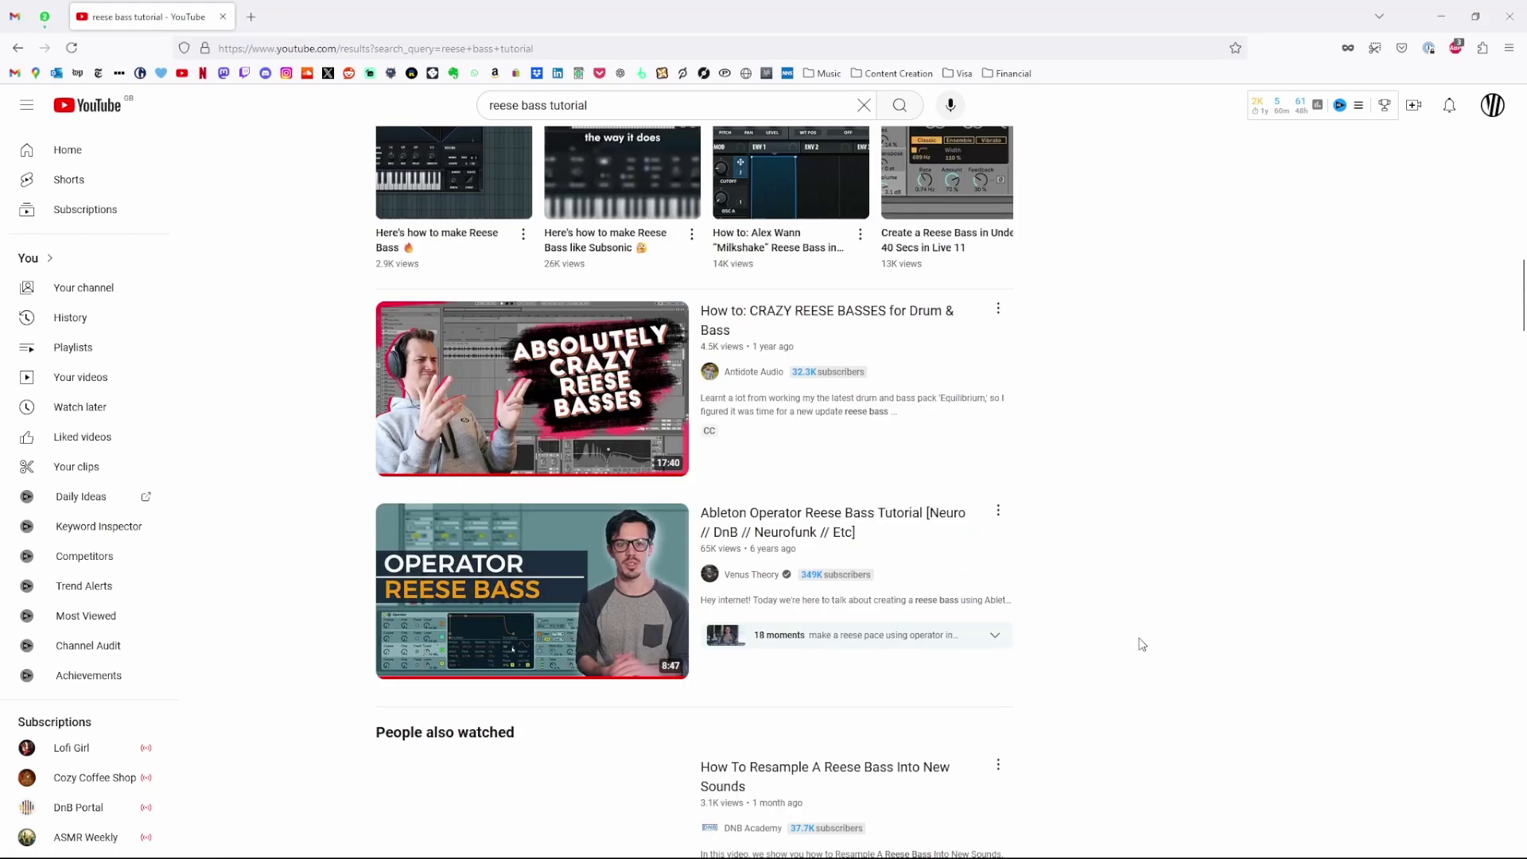
{"action": "scroll", "coordinate": [1038, 622], "scroll_direction": "down", "scroll_amount": 8}
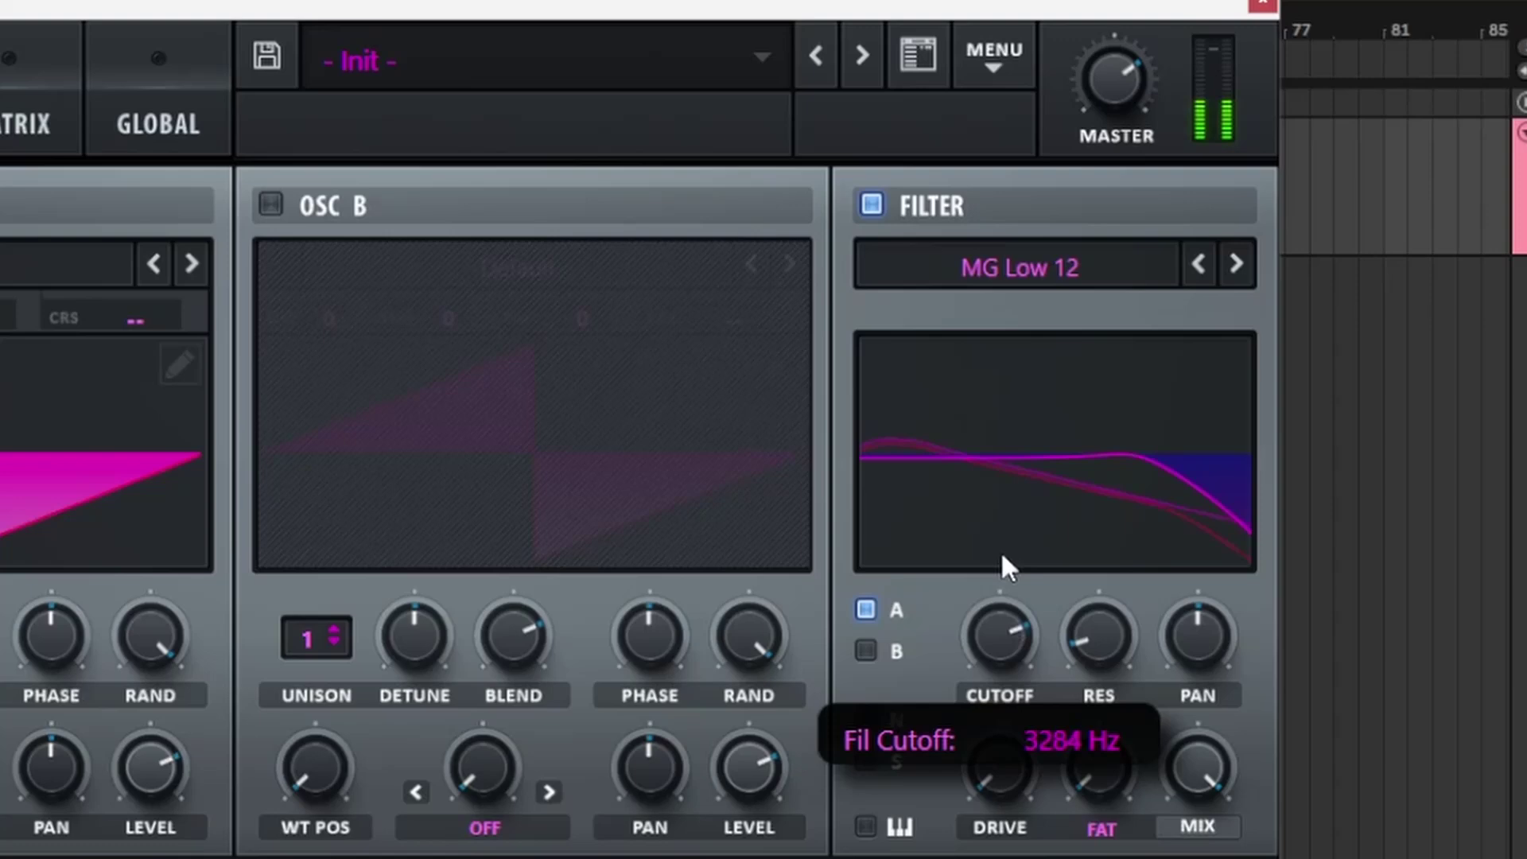
{"action": "left_click_drag", "start_coordinate": [1001, 557], "coordinate": [975, 606]}
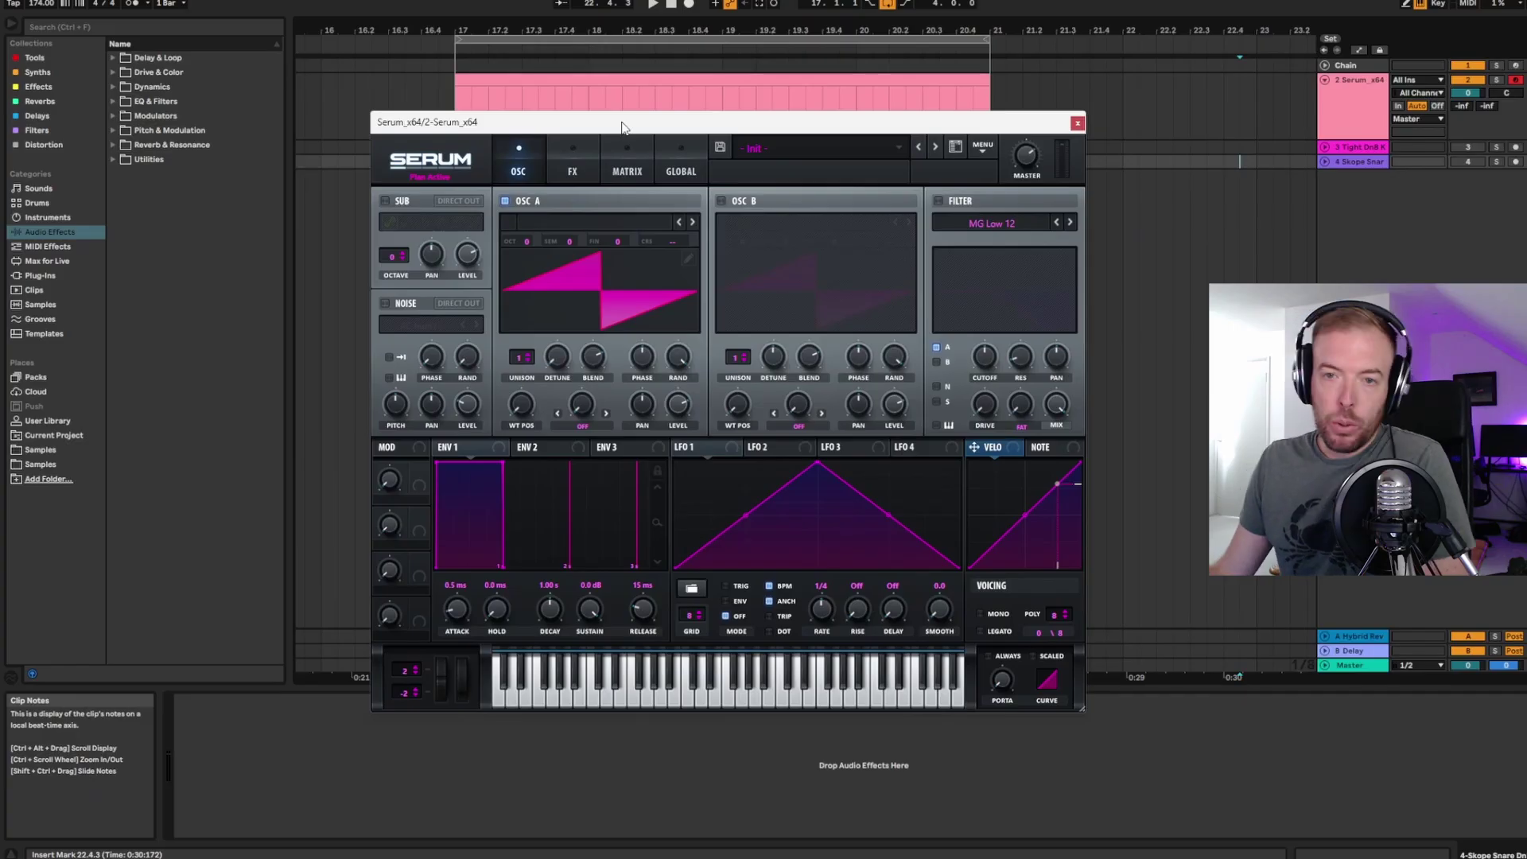
{"action": "left_click_drag", "start_coordinate": [622, 123], "coordinate": [630, 119]}
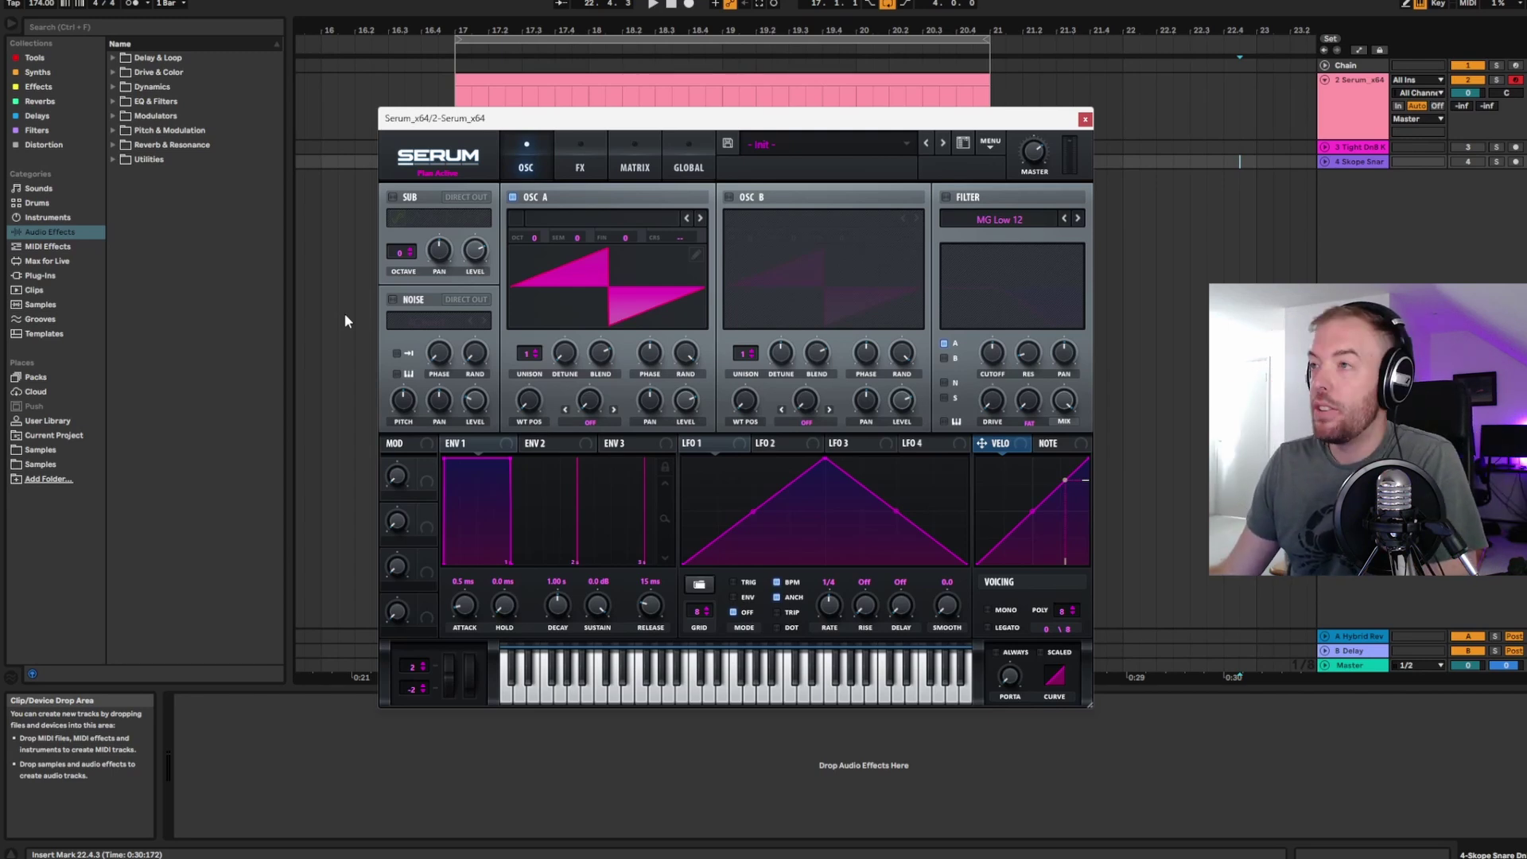
{"action": "left_click_drag", "start_coordinate": [605, 126], "coordinate": [630, 130]}
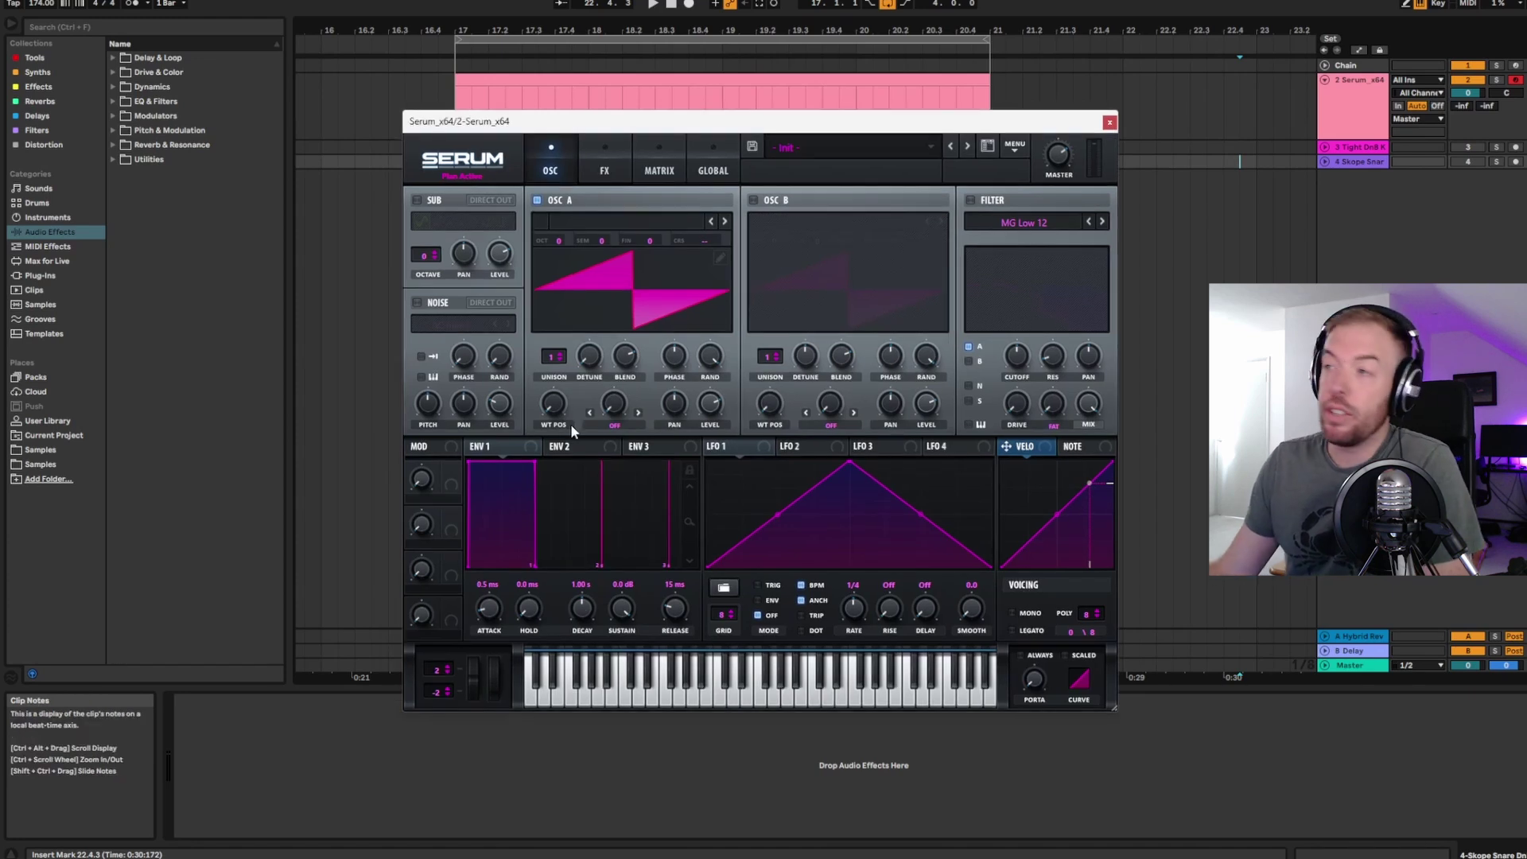
{"action": "mouse_move", "coordinate": [704, 133]}
{"action": "left_mouse_down"}
{"action": "mouse_move", "coordinate": [682, 133]}
{"action": "mouse_move", "coordinate": [733, 131]}
{"action": "left_mouse_up"}
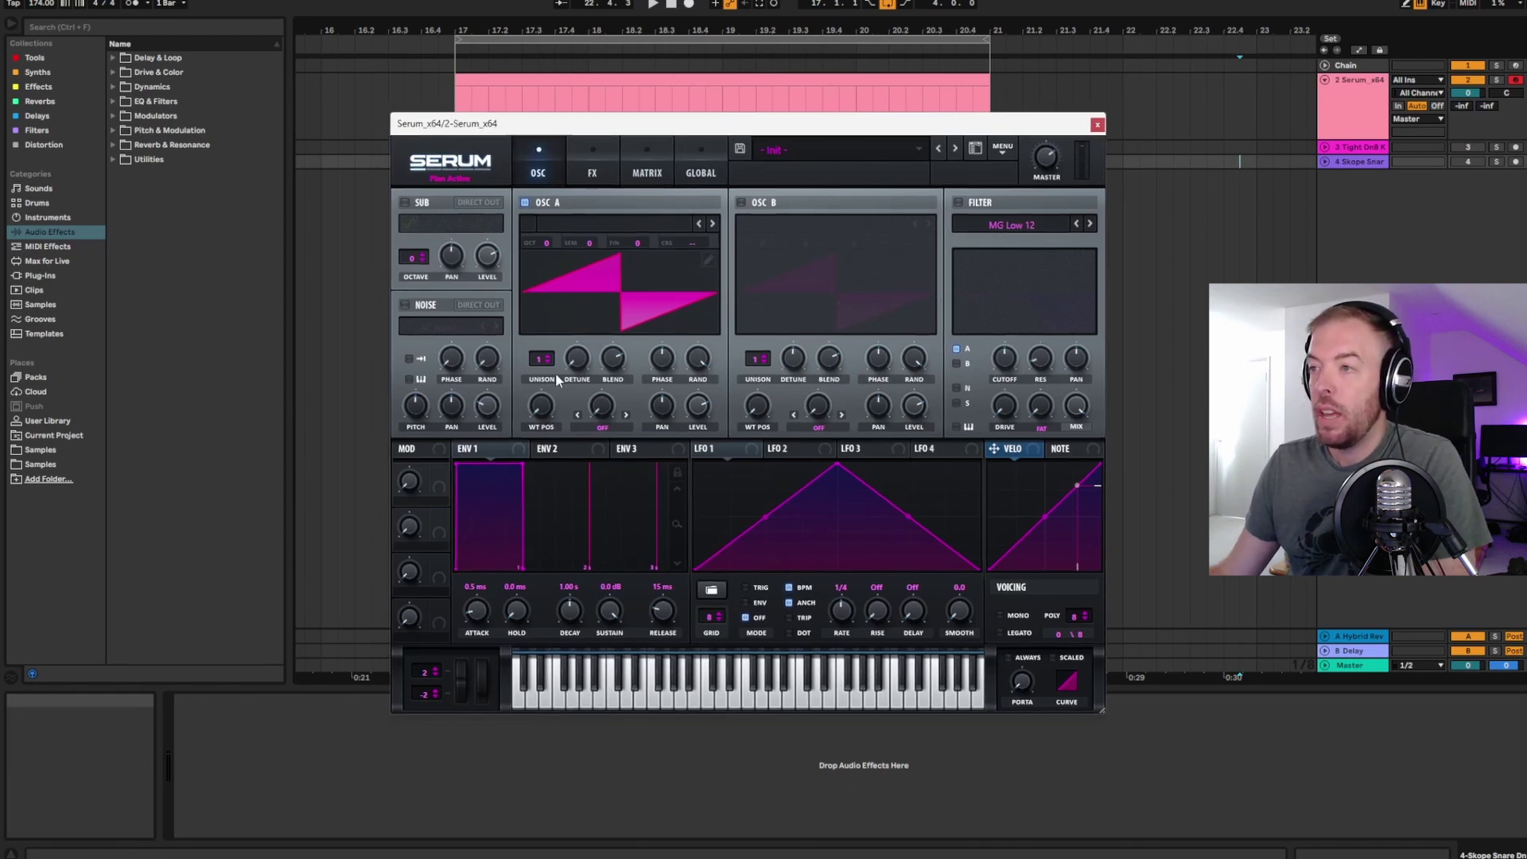
- Set oscillator A's unison to 8 voices and play a few notes to audition it
{"action": "left_click_drag", "start_coordinate": [542, 359], "coordinate": [545, 279]}
{"action": "key", "text": "f"}
{"action": "key", "text": "z"}
{"action": "key", "text": "f"}
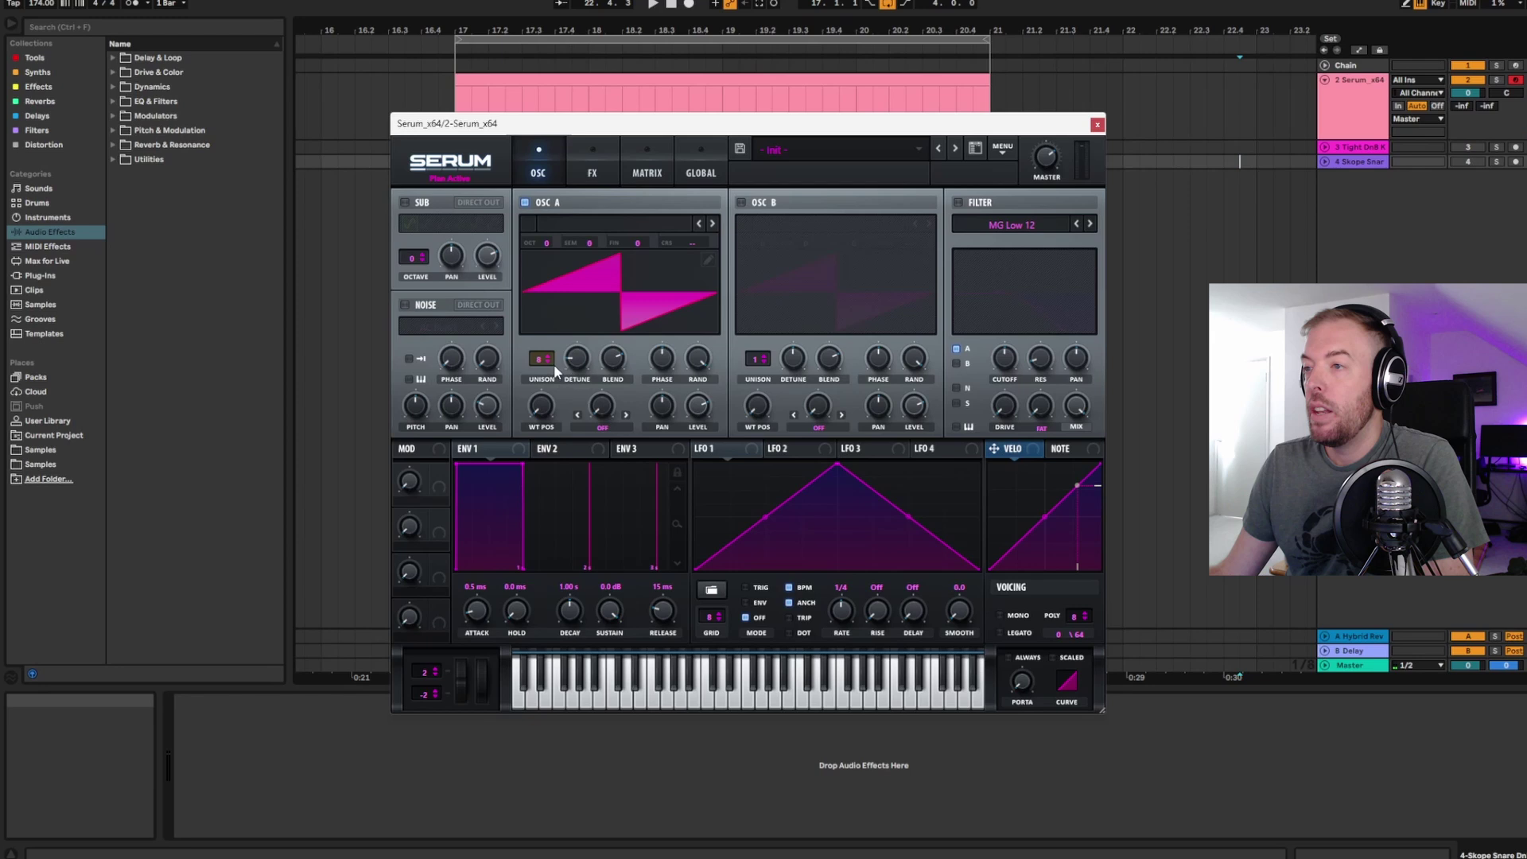
- Try 16 unison voices on oscillator A, return to 8 voices and lower the unison detune
{"action": "mouse_move", "coordinate": [535, 360]}
{"action": "left_click_drag", "start_coordinate": [534, 360], "coordinate": [579, 142]}
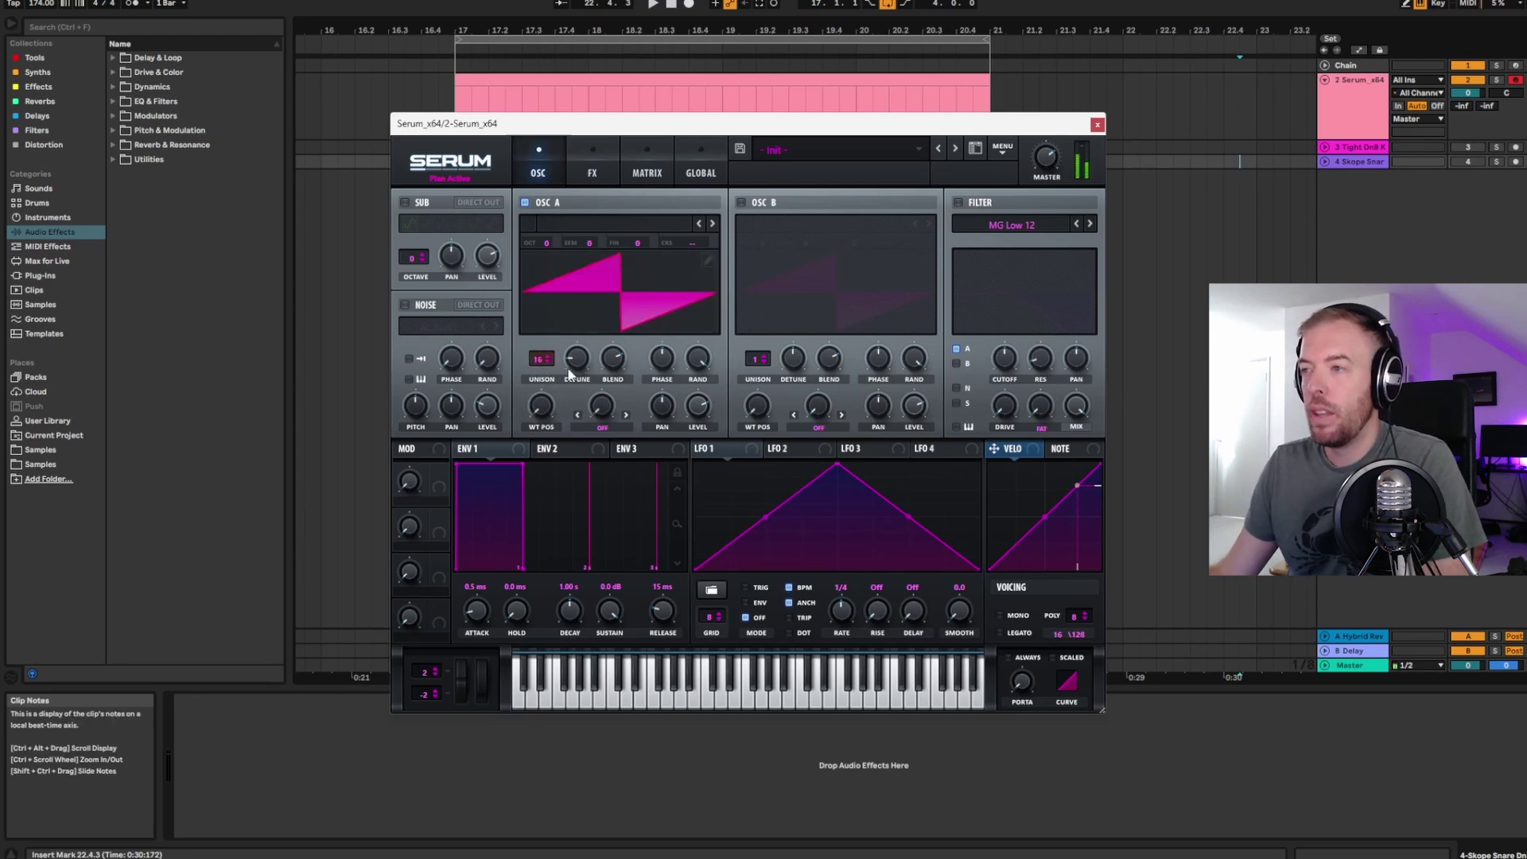
{"action": "left_click_drag", "start_coordinate": [574, 368], "coordinate": [548, 482]}
{"action": "mouse_move", "coordinate": [580, 364]}
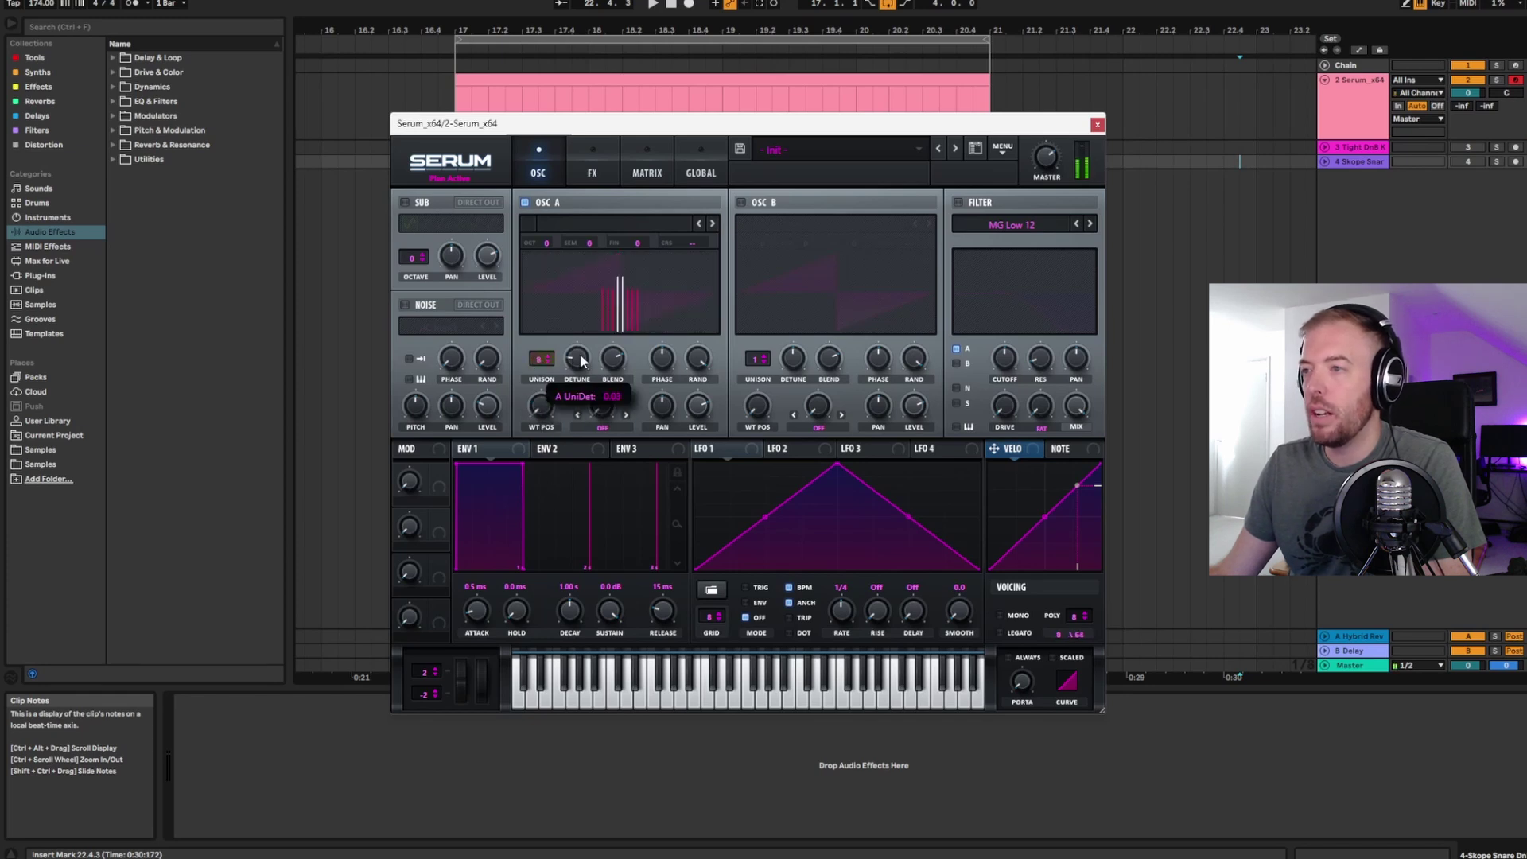
{"action": "left_click_drag", "start_coordinate": [580, 364], "coordinate": [581, 352]}
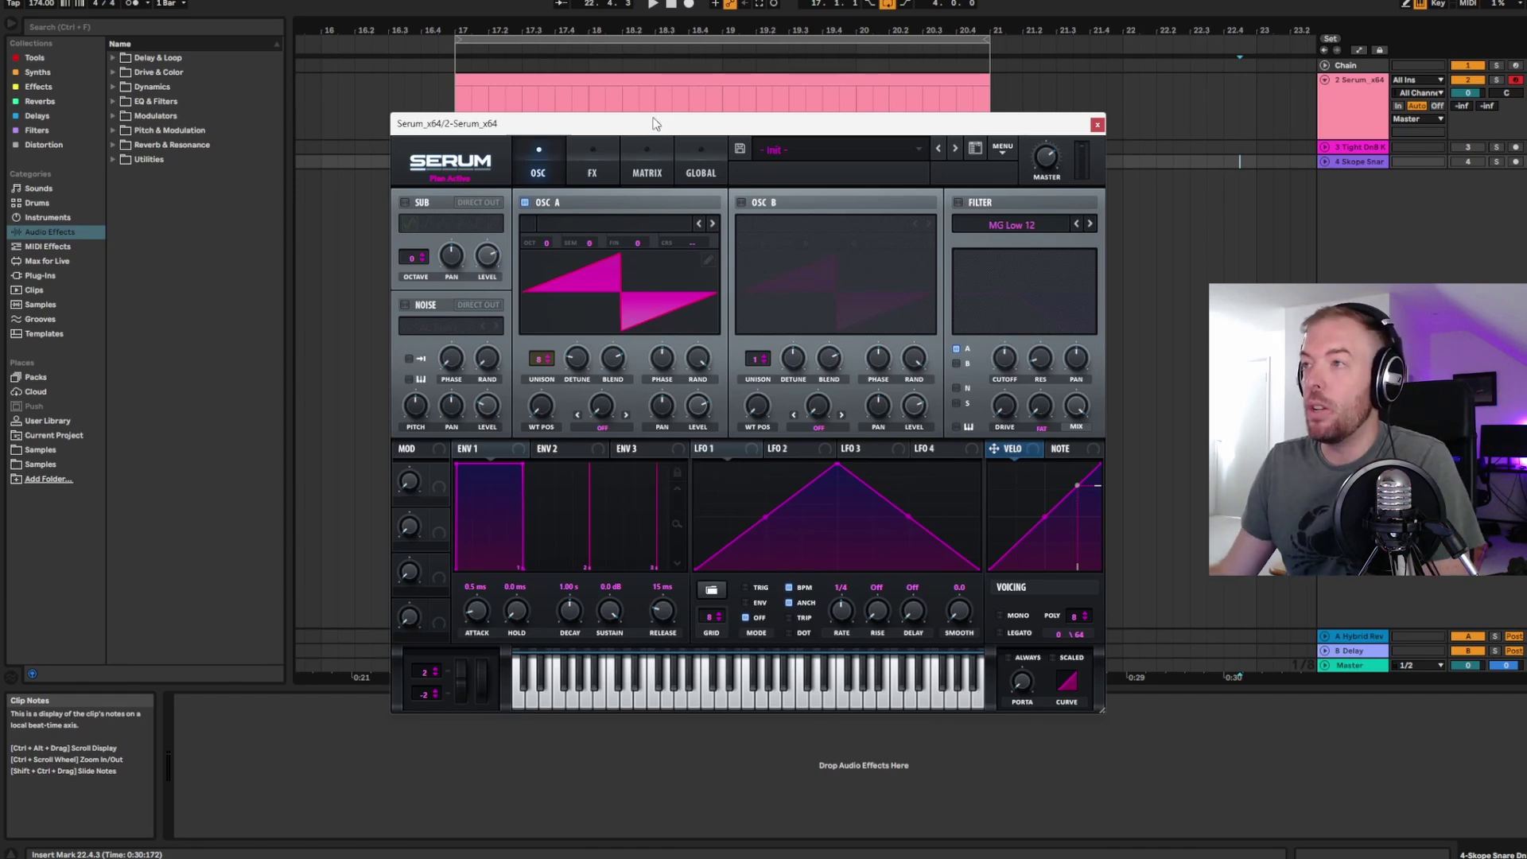
- Check the global unison settings and return to the oscillator view
{"action": "mouse_move", "coordinate": [655, 123]}
{"action": "left_mouse_down"}
{"action": "mouse_move", "coordinate": [646, 134]}
{"action": "mouse_move", "coordinate": [645, 113]}
{"action": "left_mouse_up"}
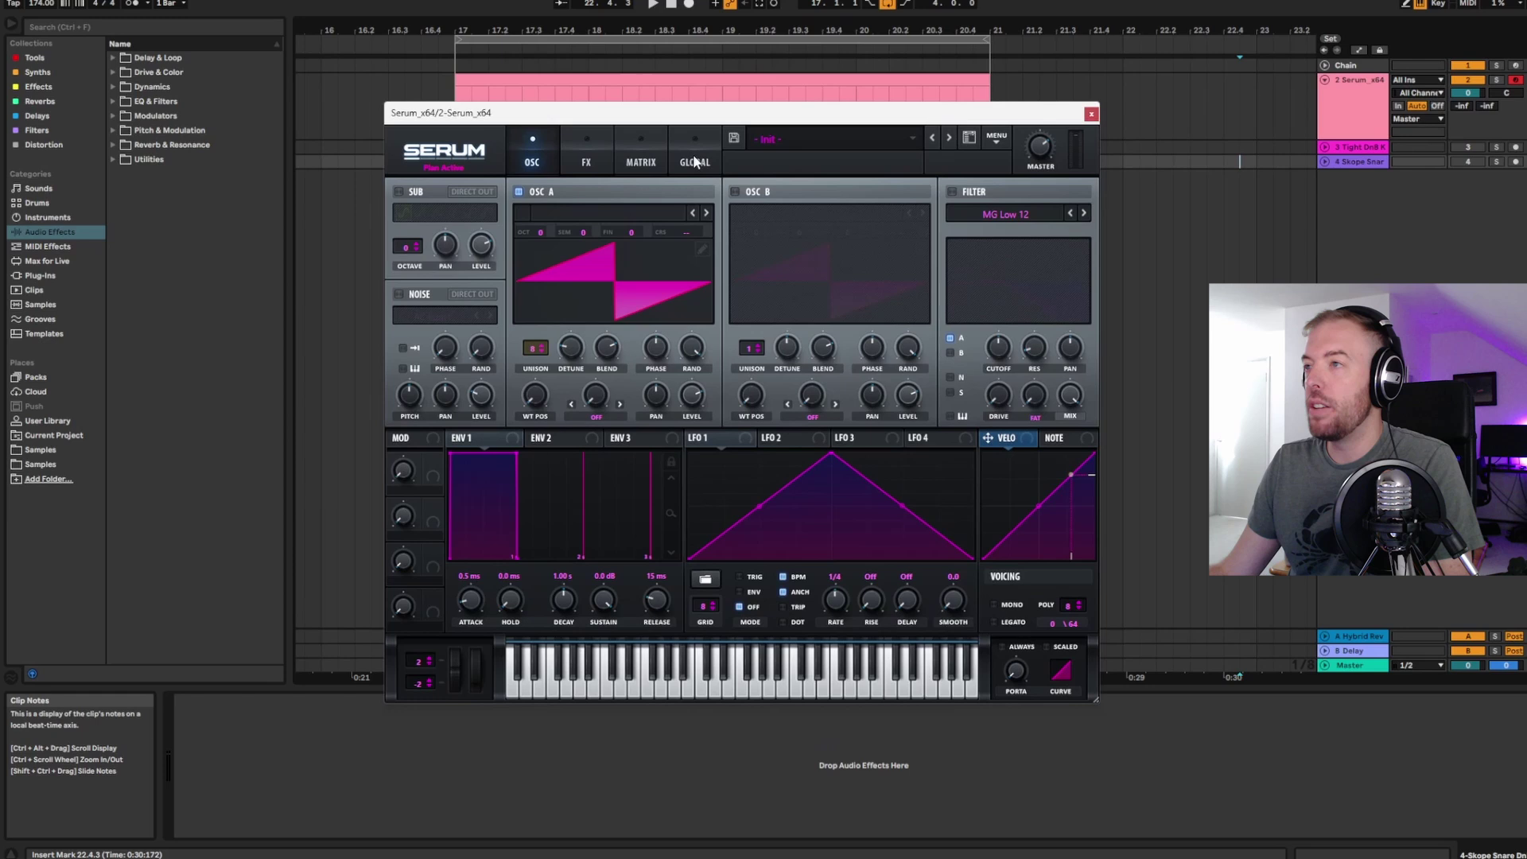
{"action": "left_click", "coordinate": [693, 162]}
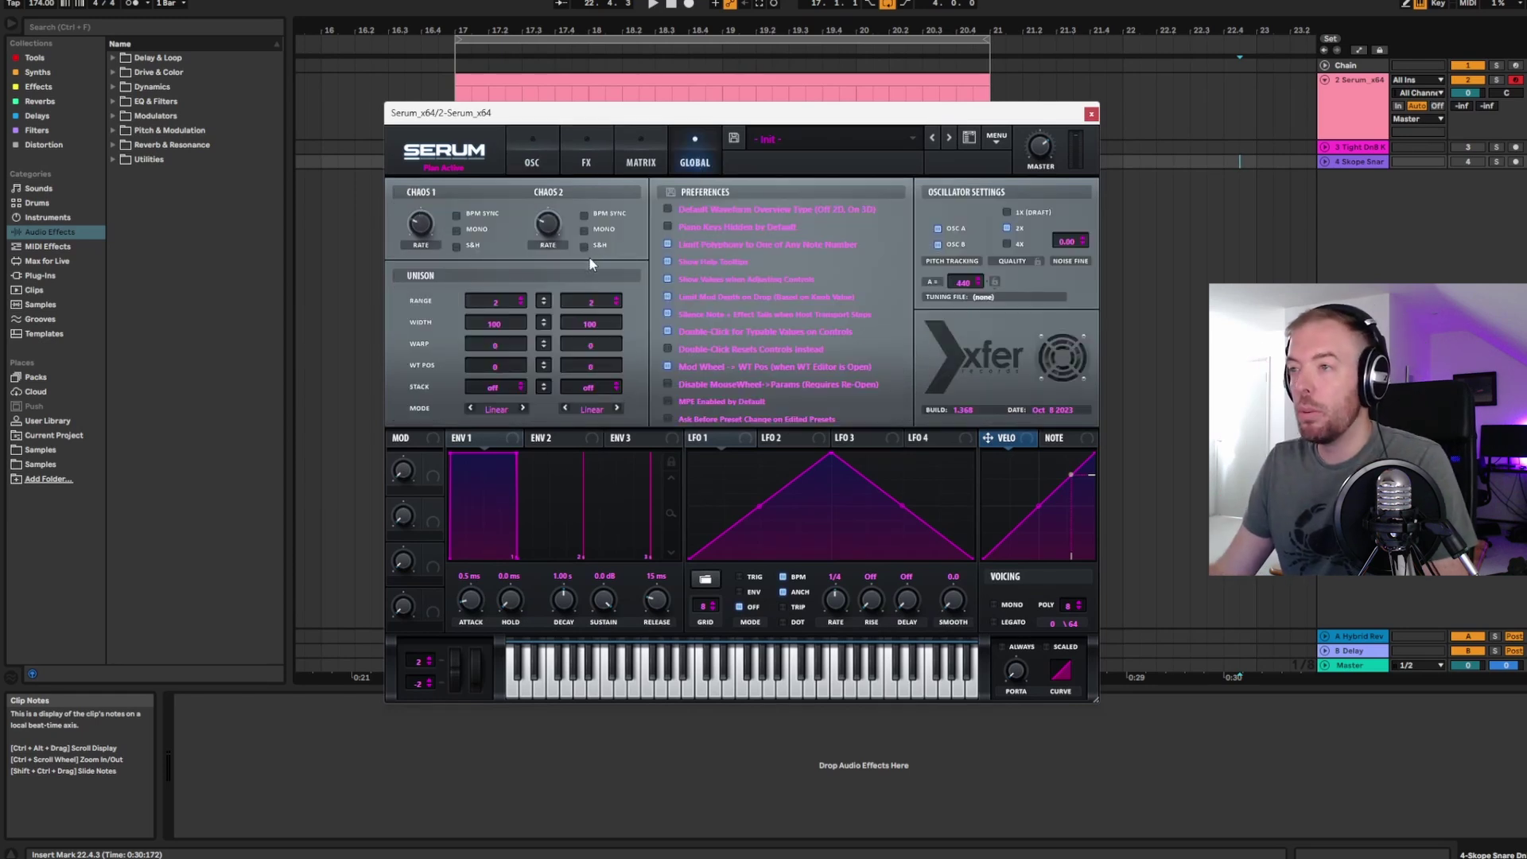
{"action": "left_click_drag", "start_coordinate": [626, 115], "coordinate": [594, 118]}
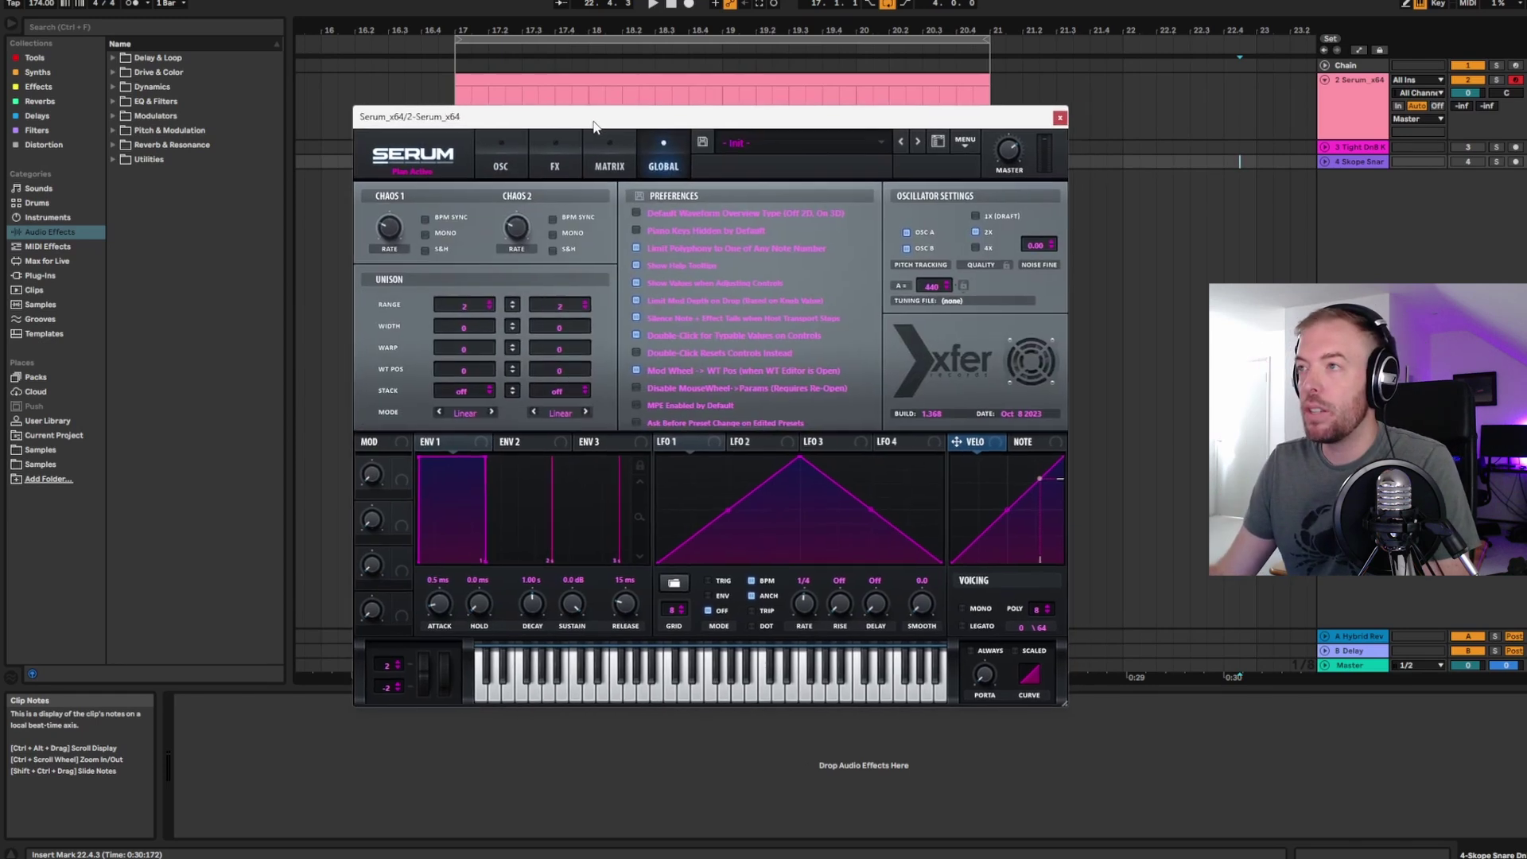
{"action": "left_click", "coordinate": [509, 163]}
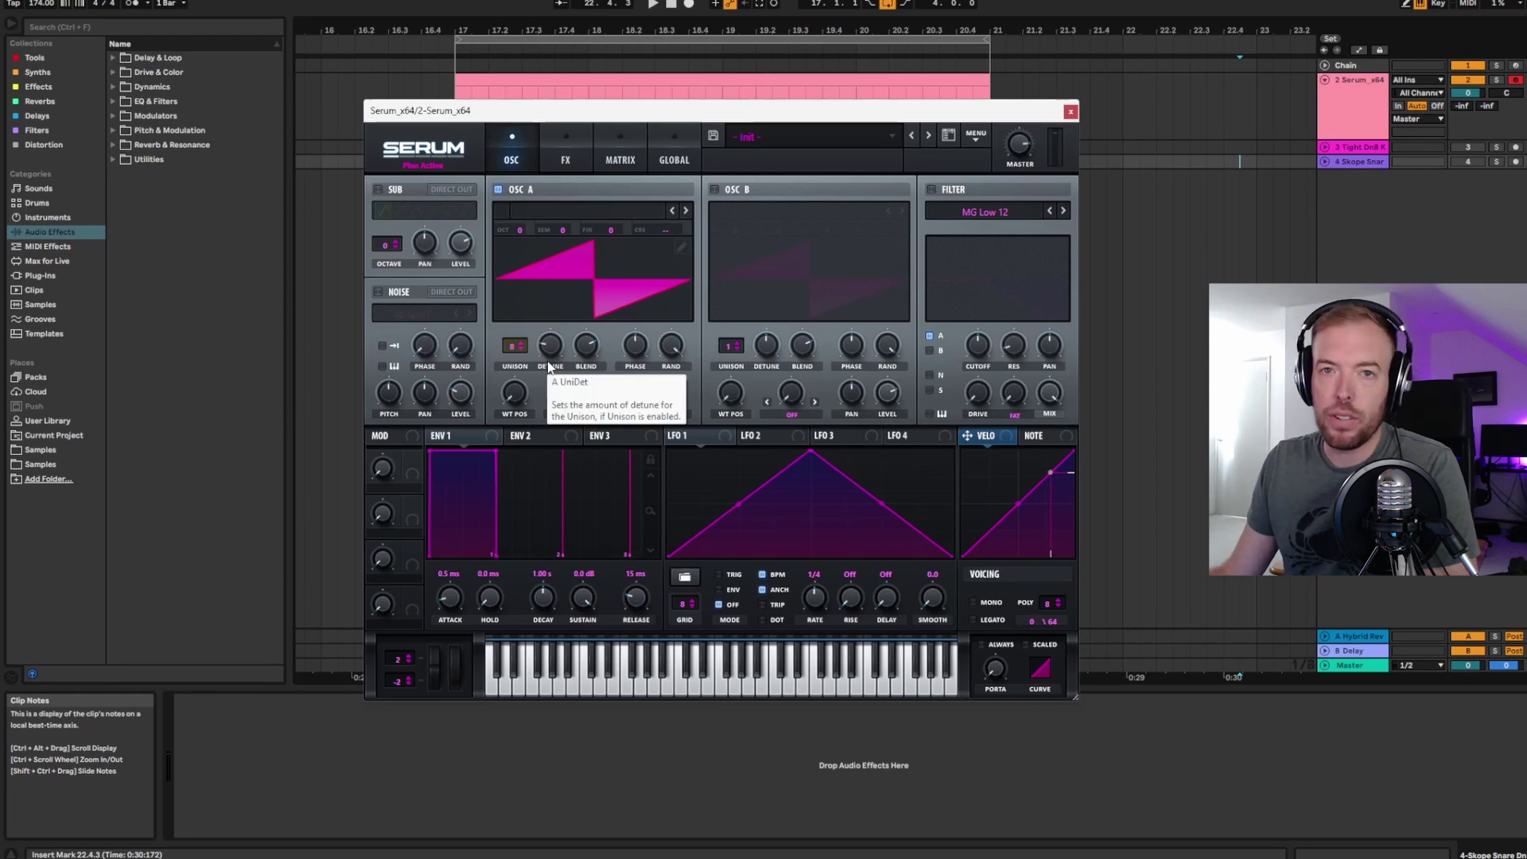
- Enable the MG Low 12 filter on oscillator A and lower its cutoff slightly
{"action": "left_click_drag", "start_coordinate": [955, 117], "coordinate": [969, 112]}
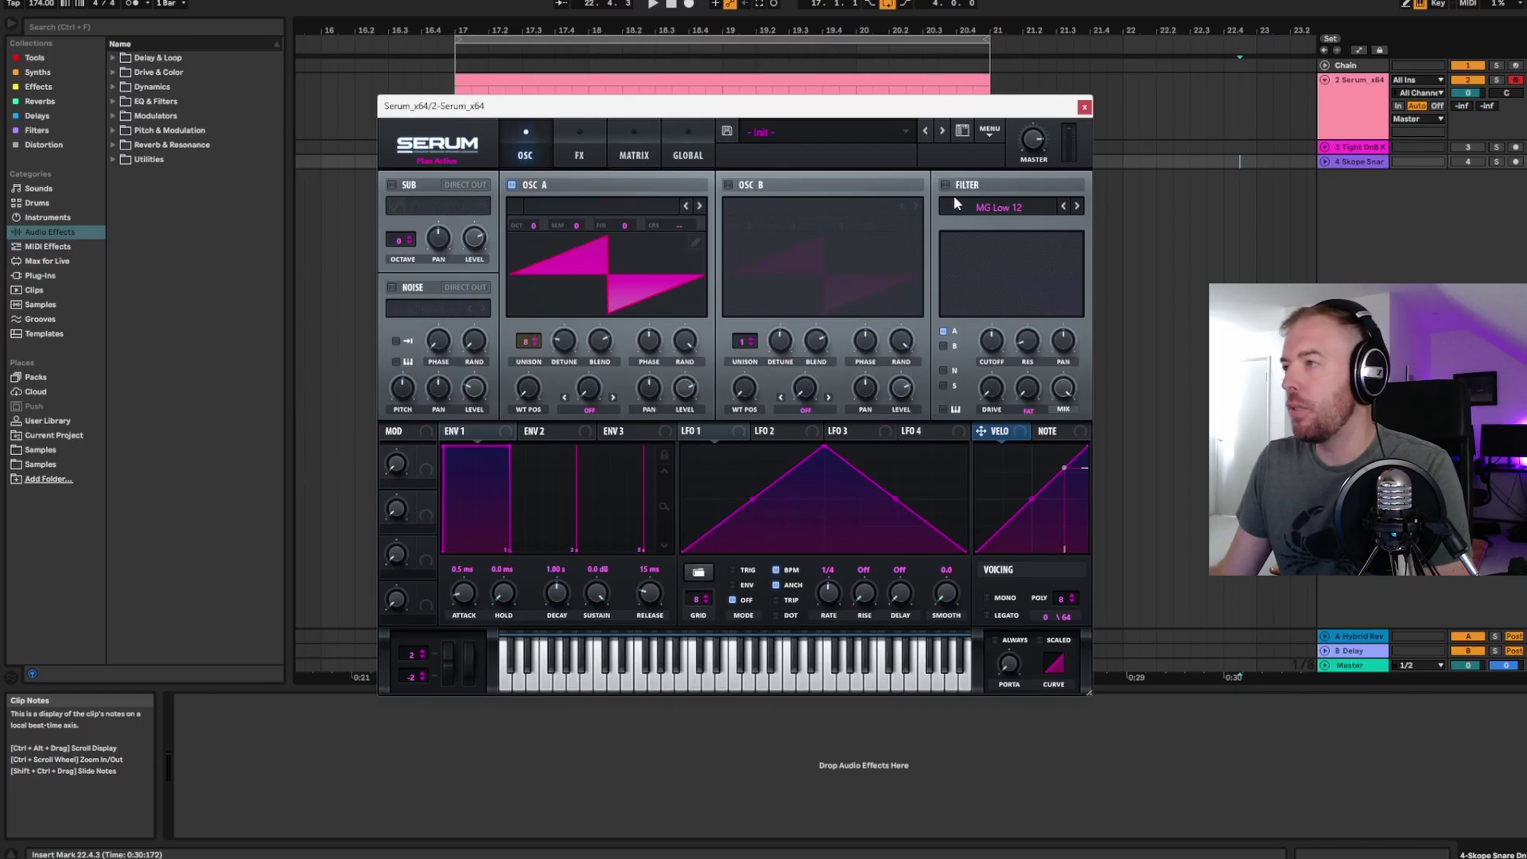
{"action": "left_click", "coordinate": [945, 185]}
{"action": "left_click_drag", "start_coordinate": [995, 116], "coordinate": [1004, 114]}
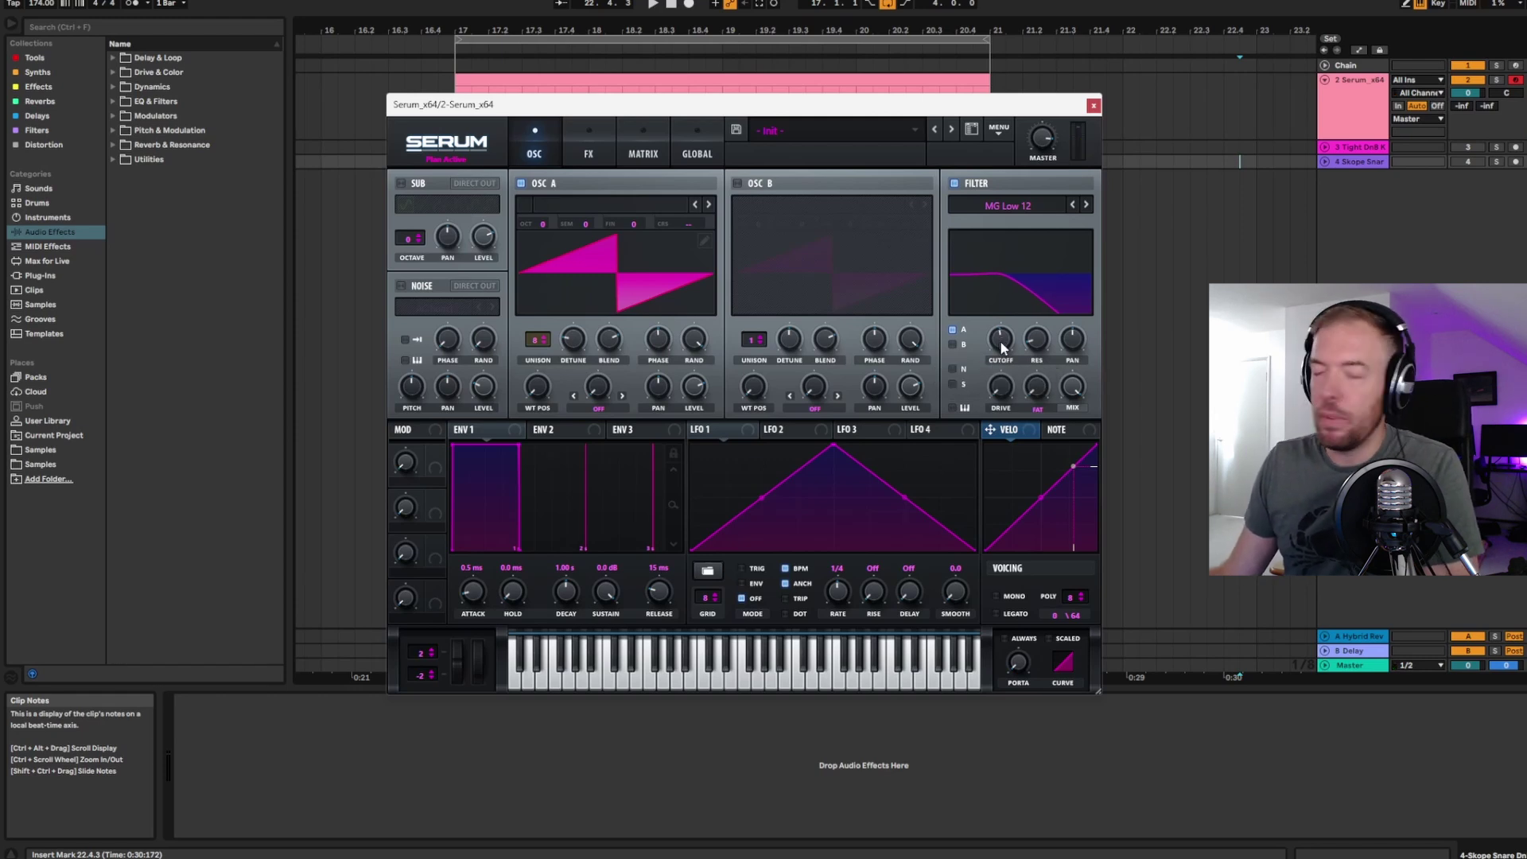
{"action": "mouse_move", "coordinate": [1002, 347]}
{"action": "left_mouse_down"}
{"action": "mouse_move", "coordinate": [1000, 275]}
{"action": "mouse_move", "coordinate": [1009, 355]}
{"action": "mouse_move", "coordinate": [1010, 334]}
{"action": "mouse_move", "coordinate": [983, 340]}
{"action": "left_mouse_up"}
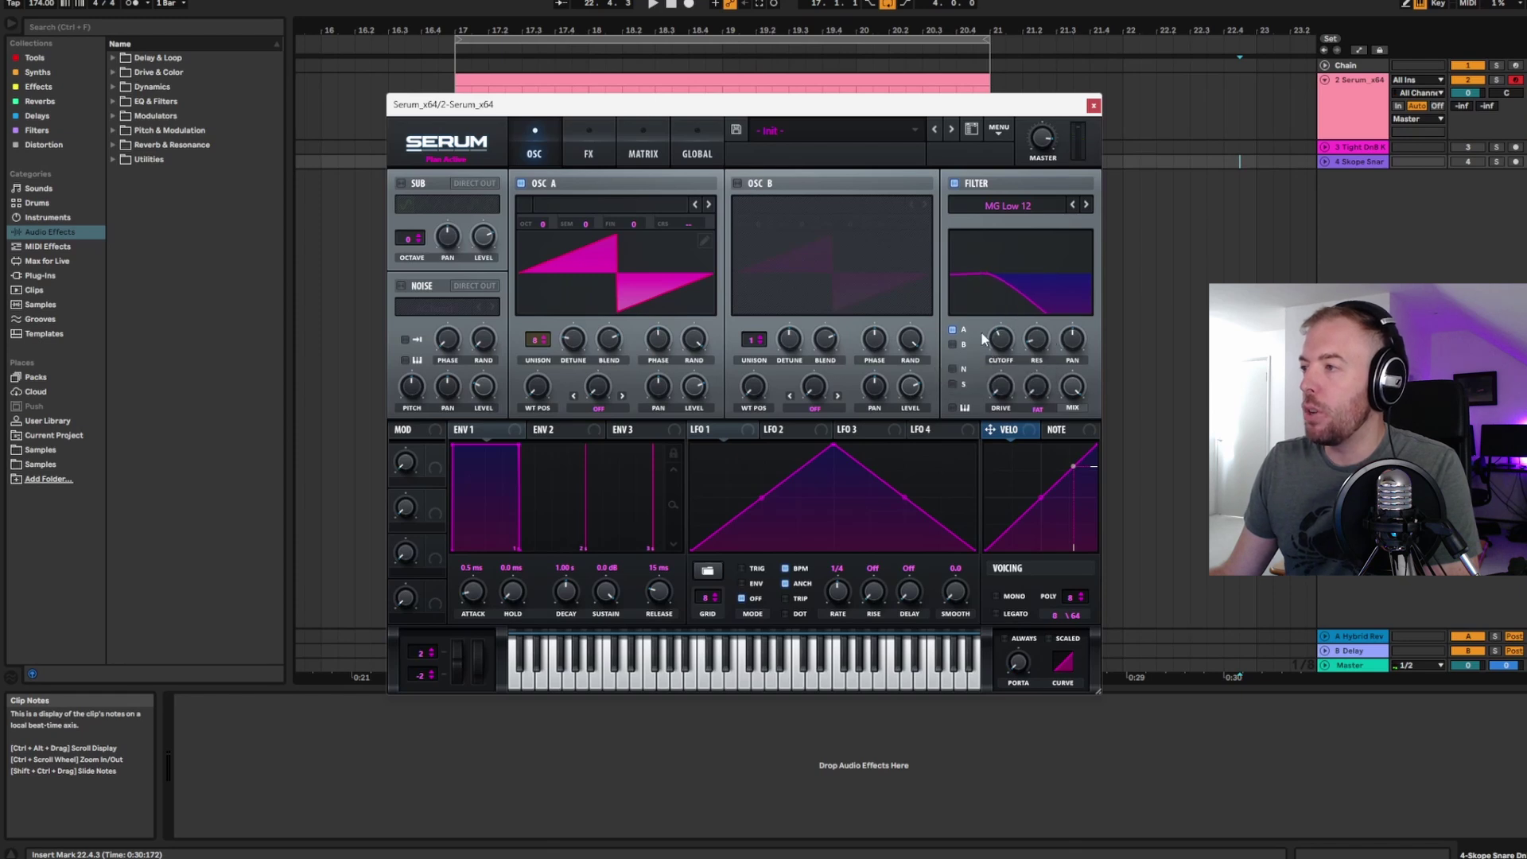
- Change the filter type to High 12 and sweep its cutoff while auditioning the sound
{"action": "left_click", "coordinate": [1034, 209]}
{"action": "mouse_move", "coordinate": [1034, 224]}
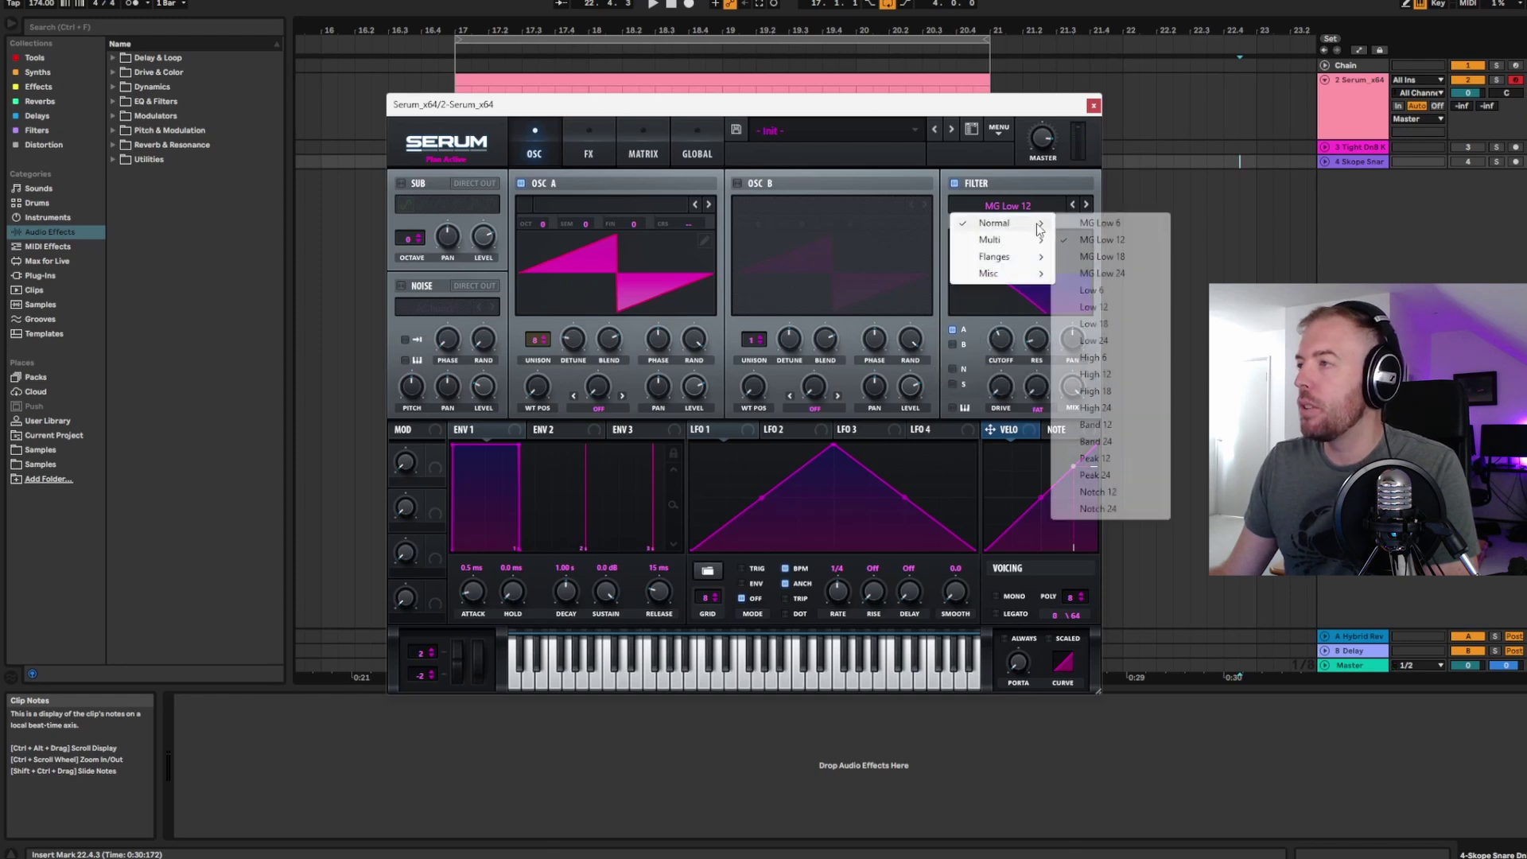
{"action": "left_click", "coordinate": [1101, 373]}
{"action": "left_click_drag", "start_coordinate": [1015, 343], "coordinate": [1003, 253]}
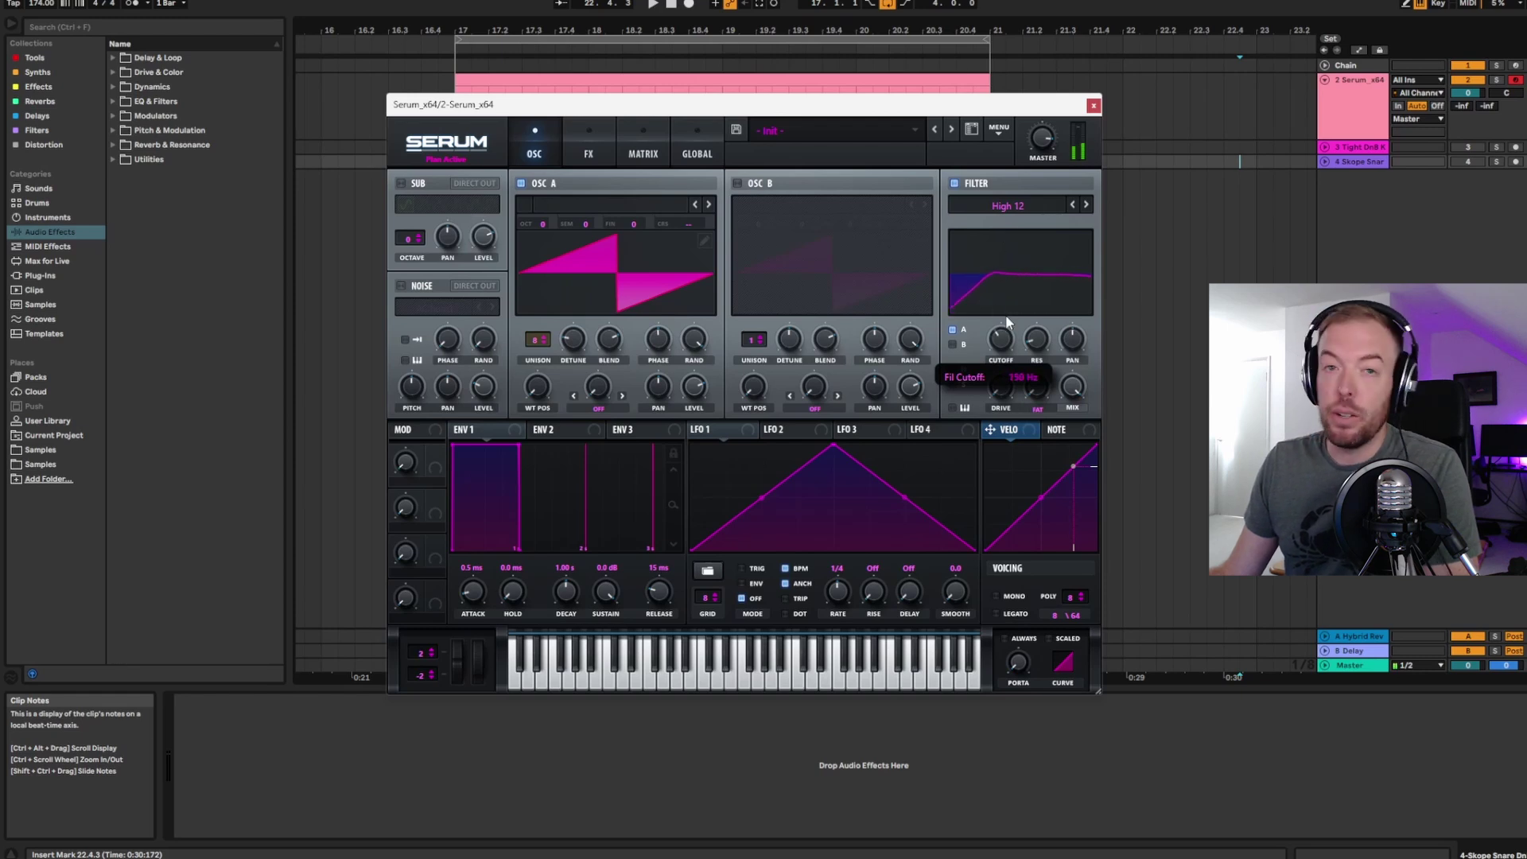
{"action": "mouse_move", "coordinate": [1007, 321]}
{"action": "left_mouse_down"}
{"action": "mouse_move", "coordinate": [1005, 178]}
{"action": "mouse_move", "coordinate": [1003, 347]}
{"action": "left_mouse_up"}
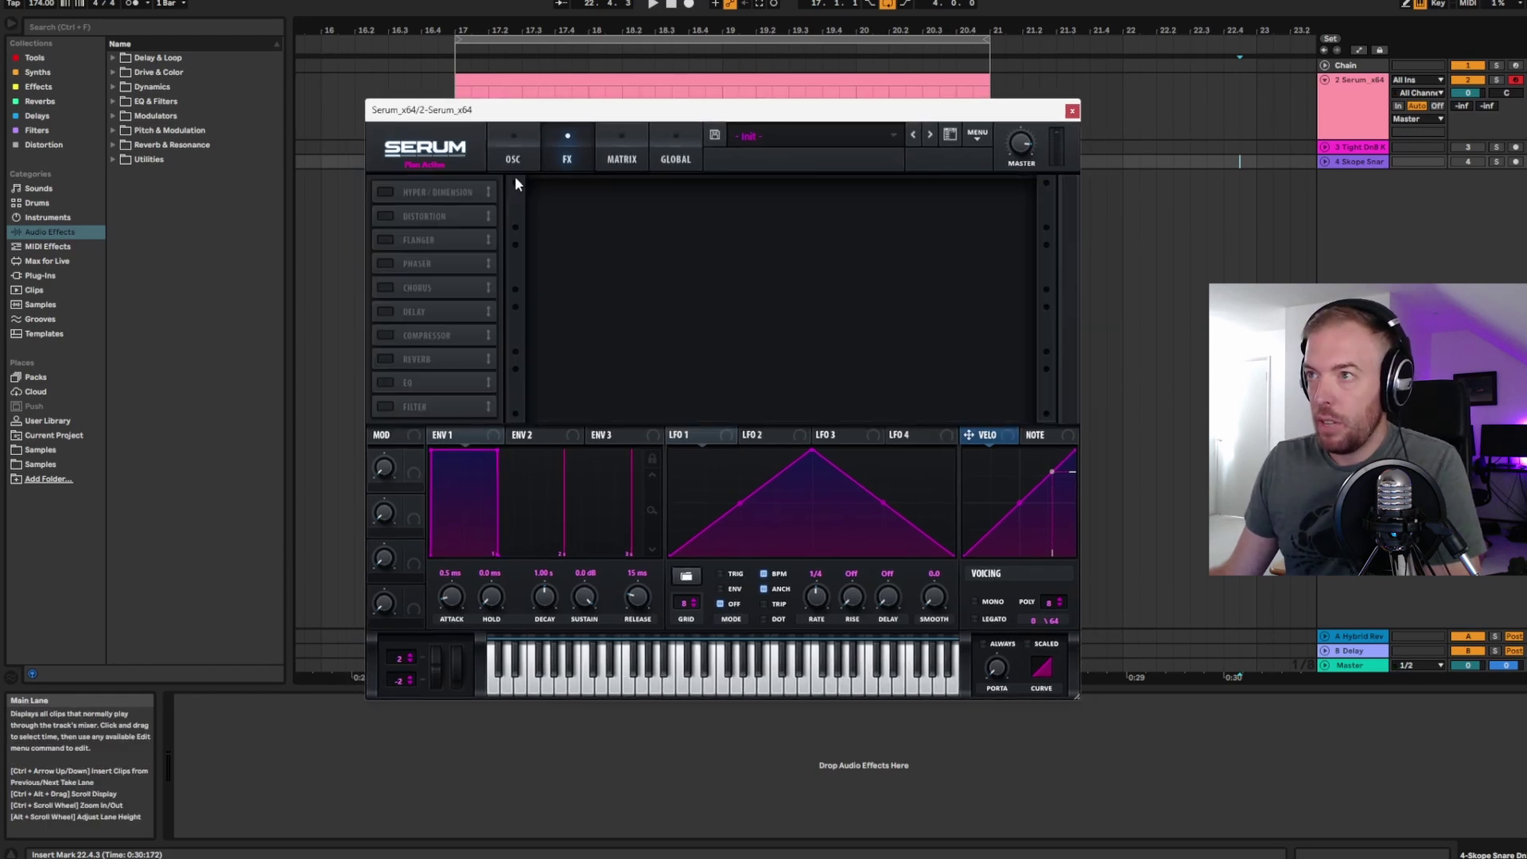
- Enable the EQ effect and set both of its bands to the Peak type
{"action": "left_click", "coordinate": [387, 382]}
{"action": "left_click_drag", "start_coordinate": [637, 110], "coordinate": [655, 114]}
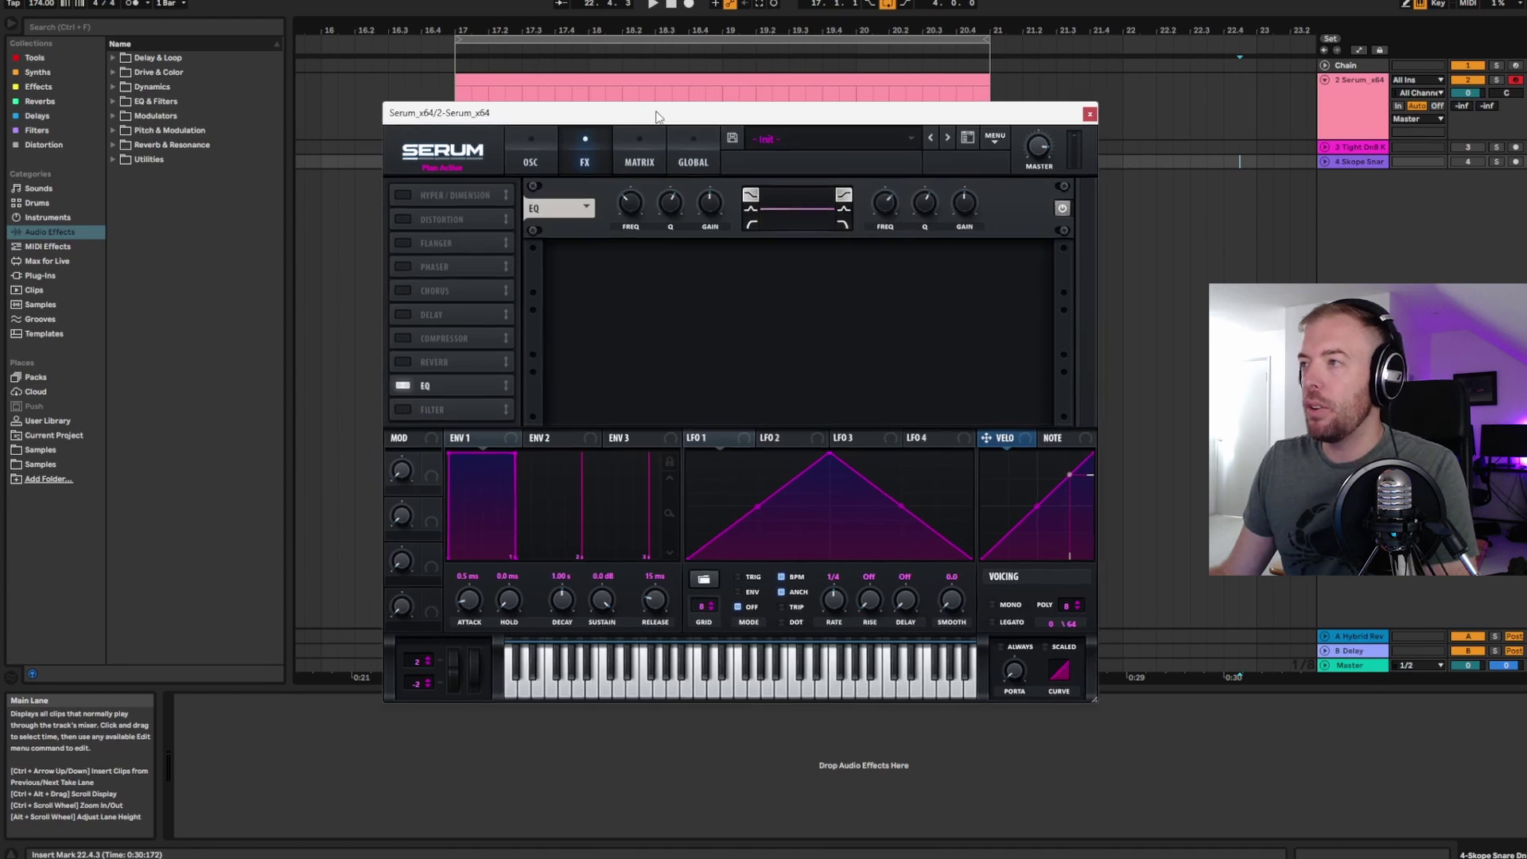
{"action": "left_click", "coordinate": [844, 210]}
{"action": "left_click", "coordinate": [750, 208]}
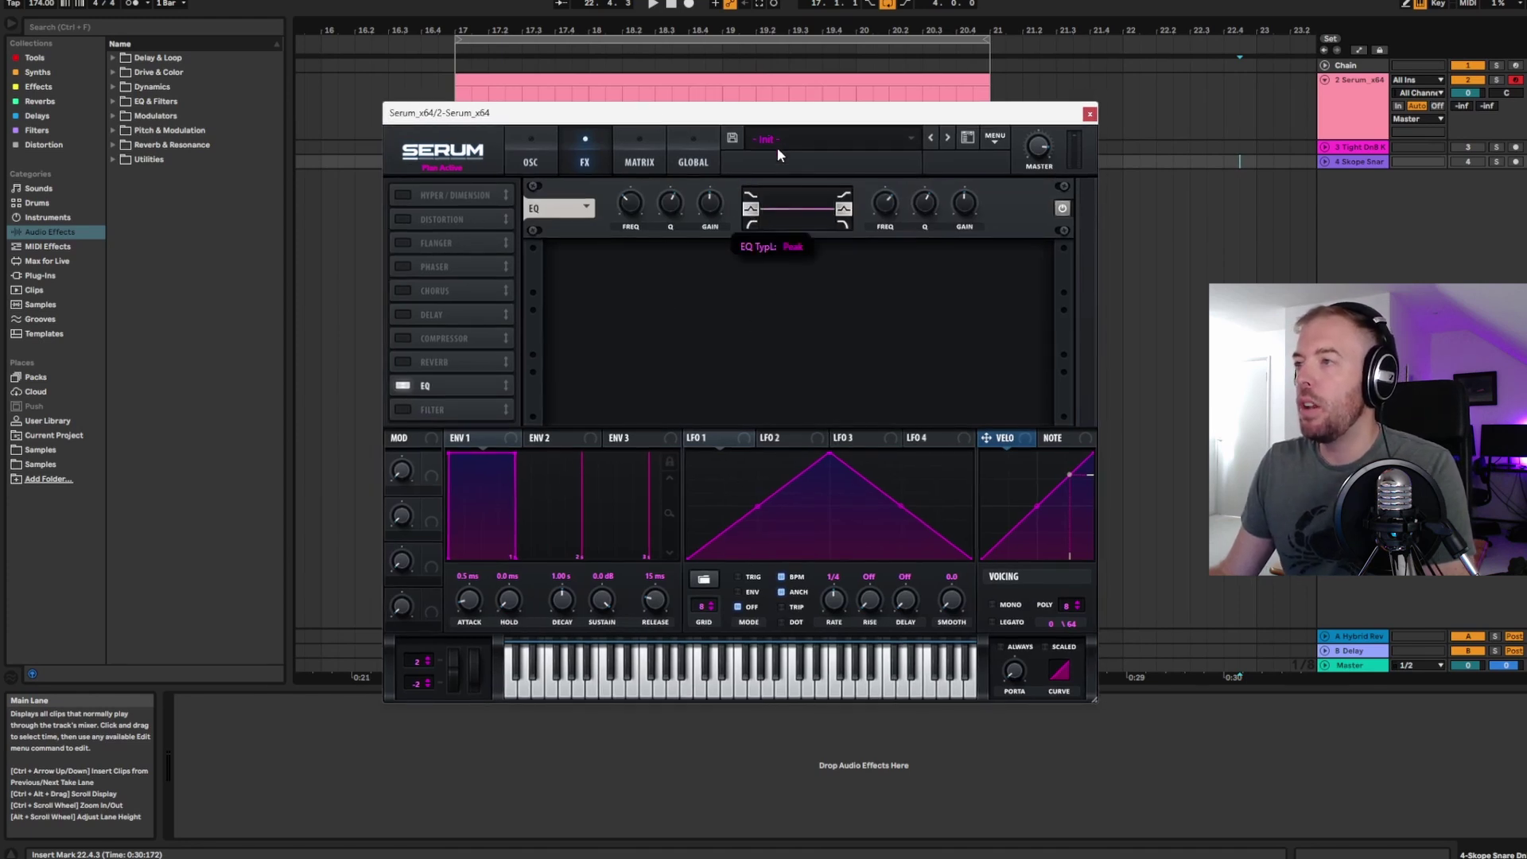
- Cut the low EQ band's gain fully, boost the high band's gain and raise both band frequencies
{"action": "left_click_drag", "start_coordinate": [706, 204], "coordinate": [706, 278]}
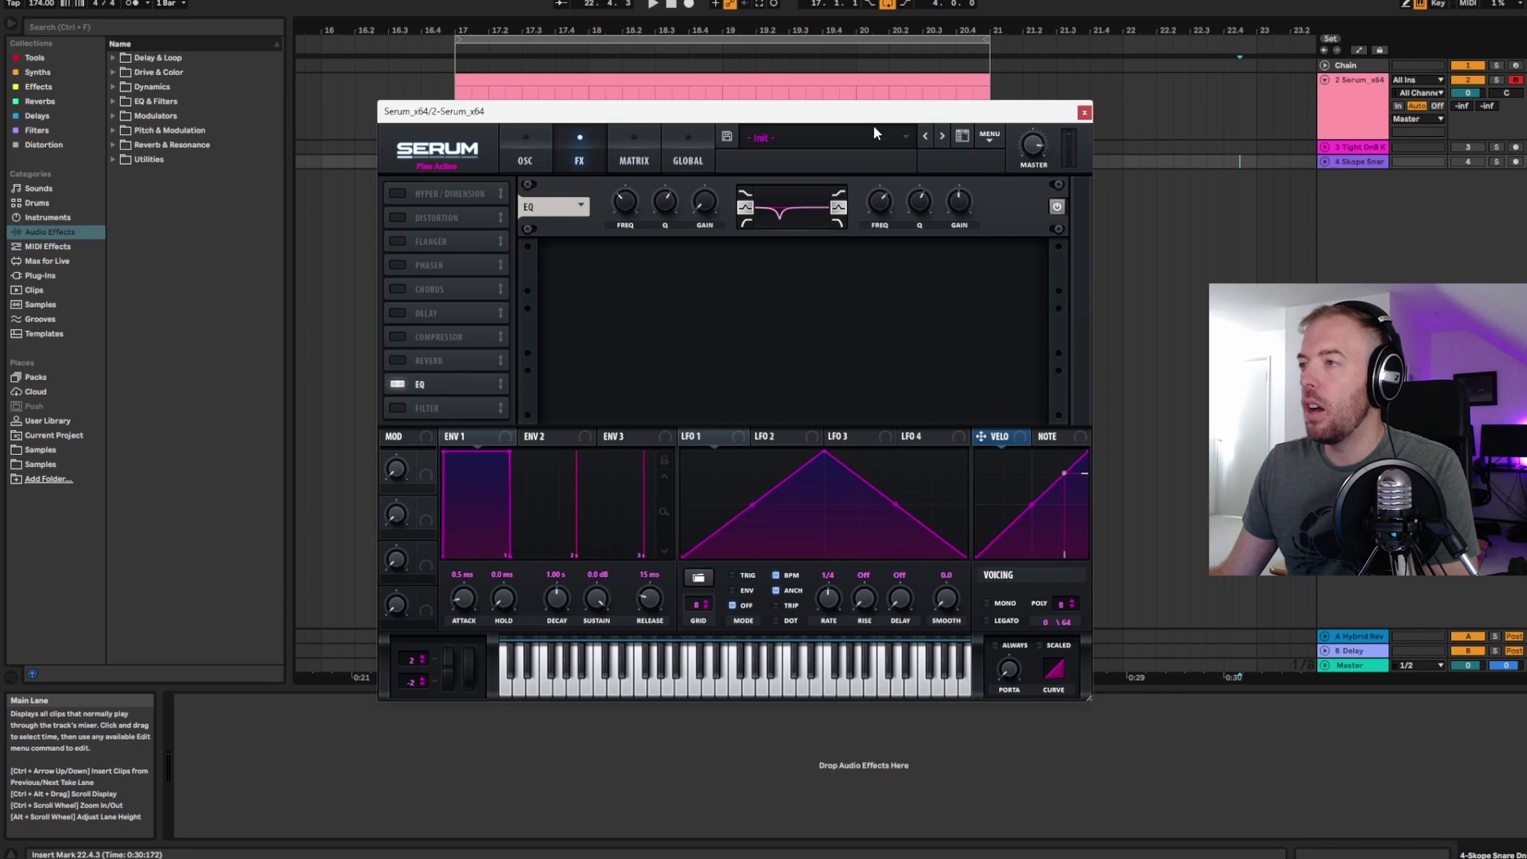
{"action": "left_click_drag", "start_coordinate": [872, 114], "coordinate": [867, 131]}
{"action": "left_click_drag", "start_coordinate": [953, 219], "coordinate": [959, 159]}
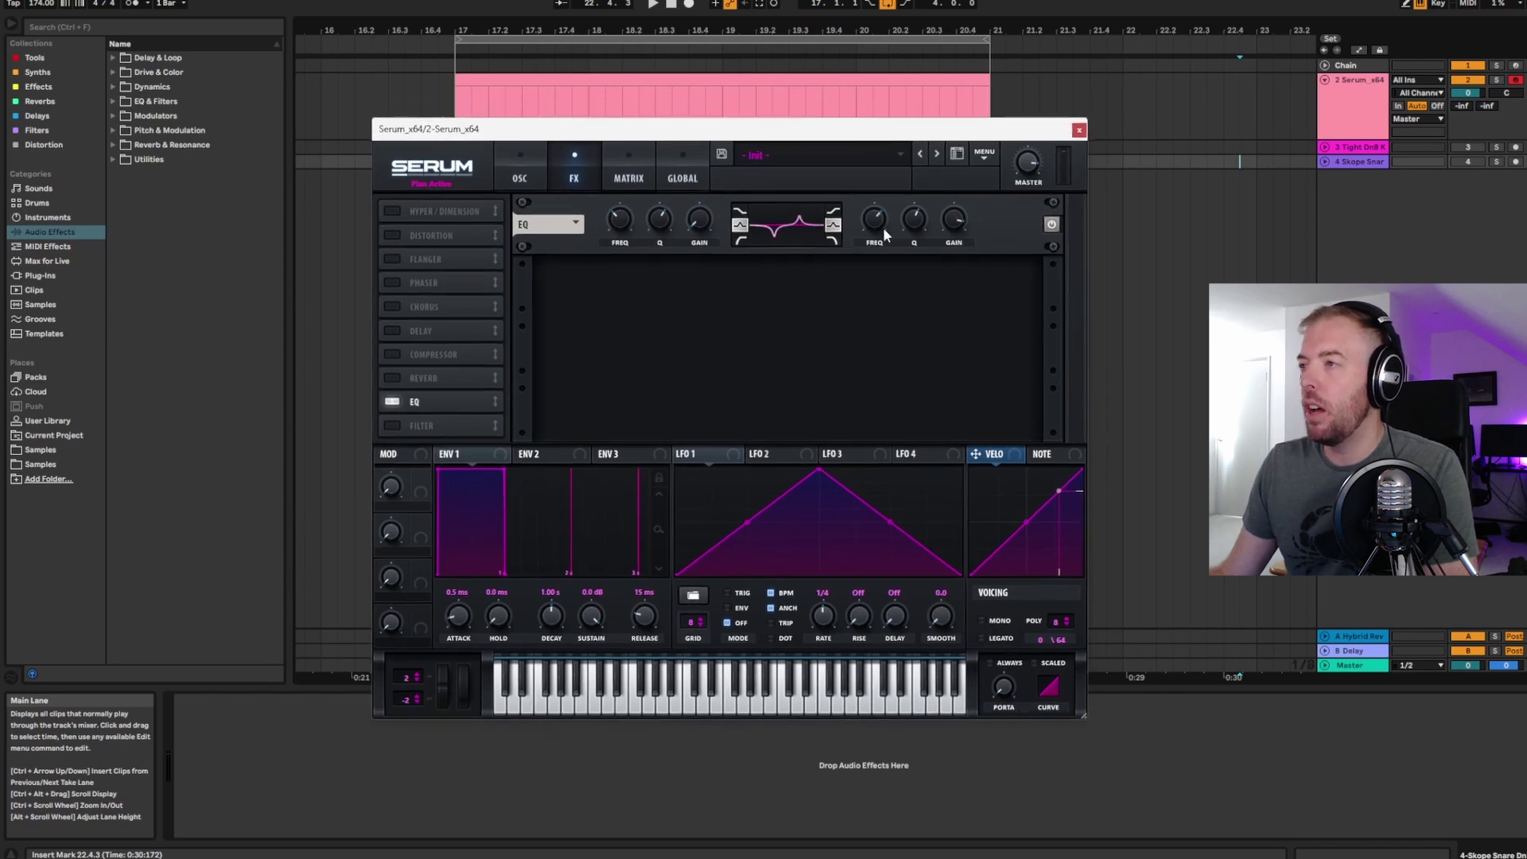
{"action": "left_click_drag", "start_coordinate": [877, 229], "coordinate": [881, 203]}
{"action": "left_click_drag", "start_coordinate": [630, 226], "coordinate": [626, 188]}
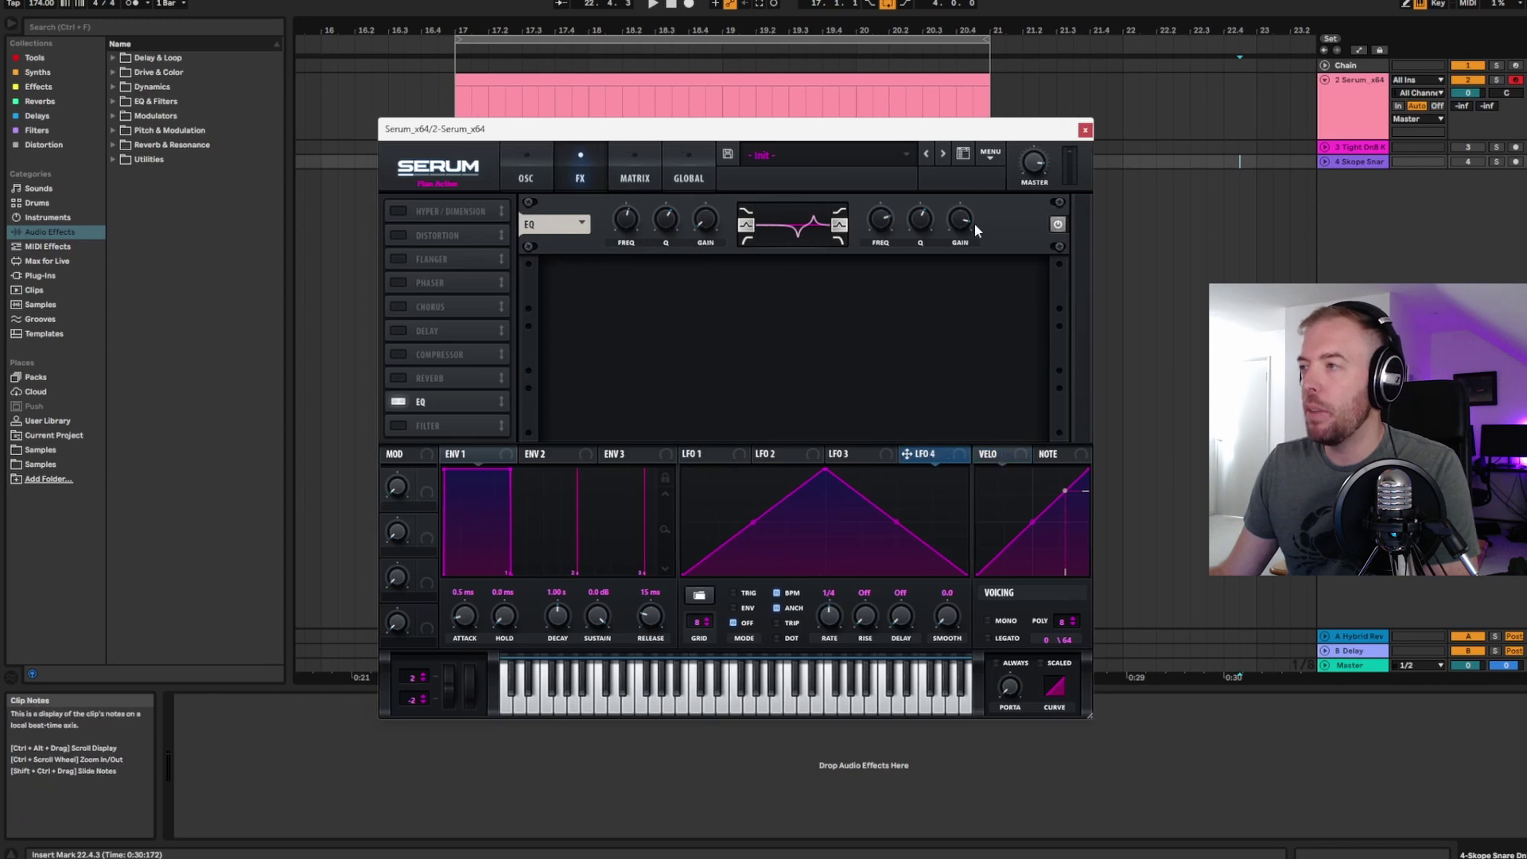
- Shape two EQ notches by narrowing both bands, with the high band's Q at about 68% and its frequency near 5487 Hz
{"action": "left_click_drag", "start_coordinate": [628, 214], "coordinate": [636, 169]}
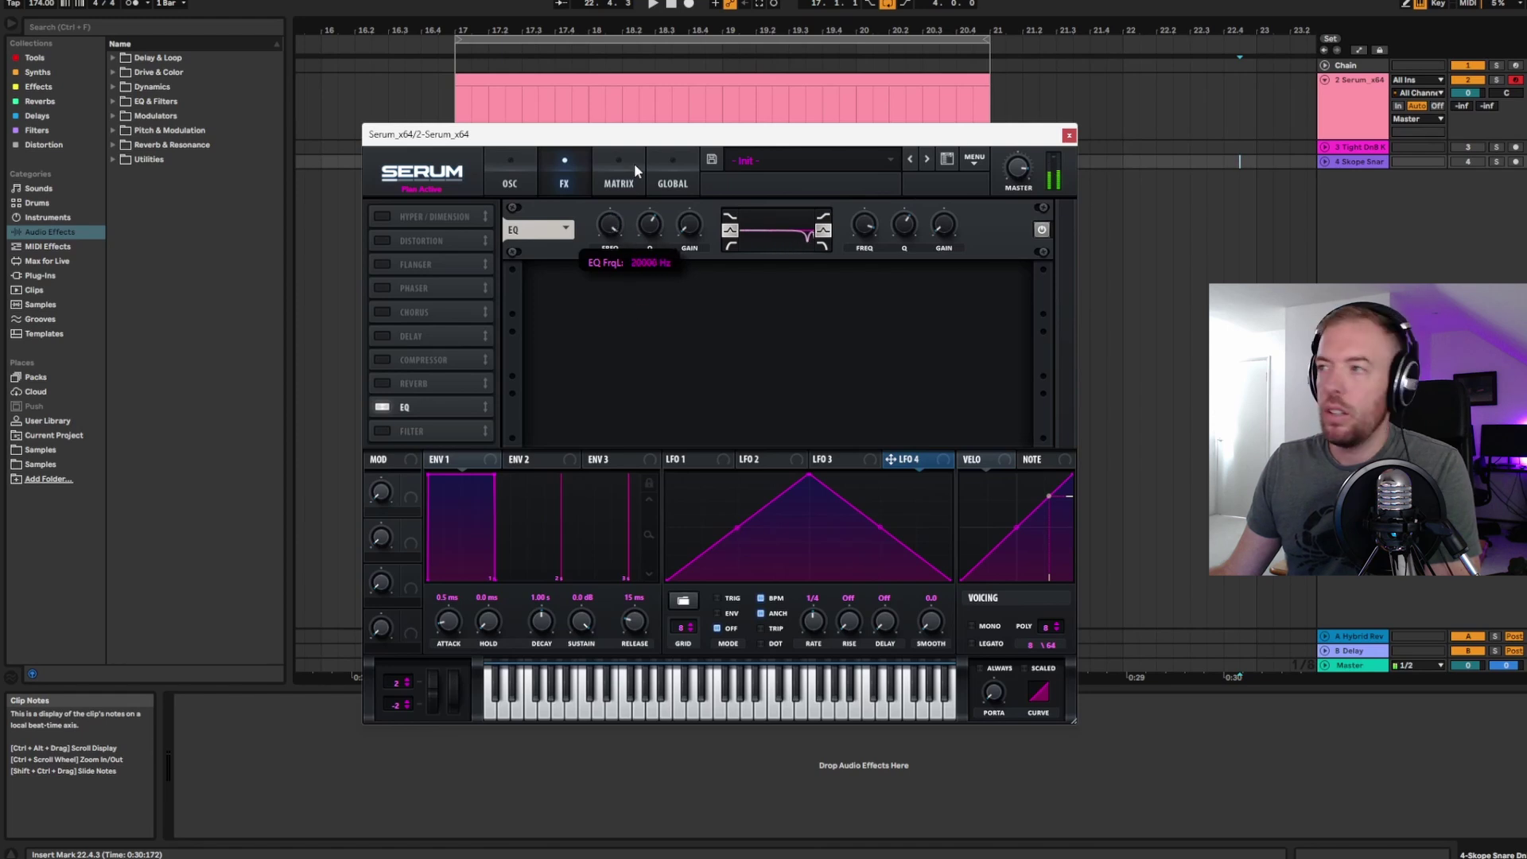
{"action": "mouse_move", "coordinate": [633, 221]}
{"action": "left_mouse_down"}
{"action": "mouse_move", "coordinate": [622, 345]}
{"action": "mouse_move", "coordinate": [614, 236]}
{"action": "mouse_move", "coordinate": [656, 217]}
{"action": "left_mouse_up"}
{"action": "left_click_drag", "start_coordinate": [905, 230], "coordinate": [904, 226]}
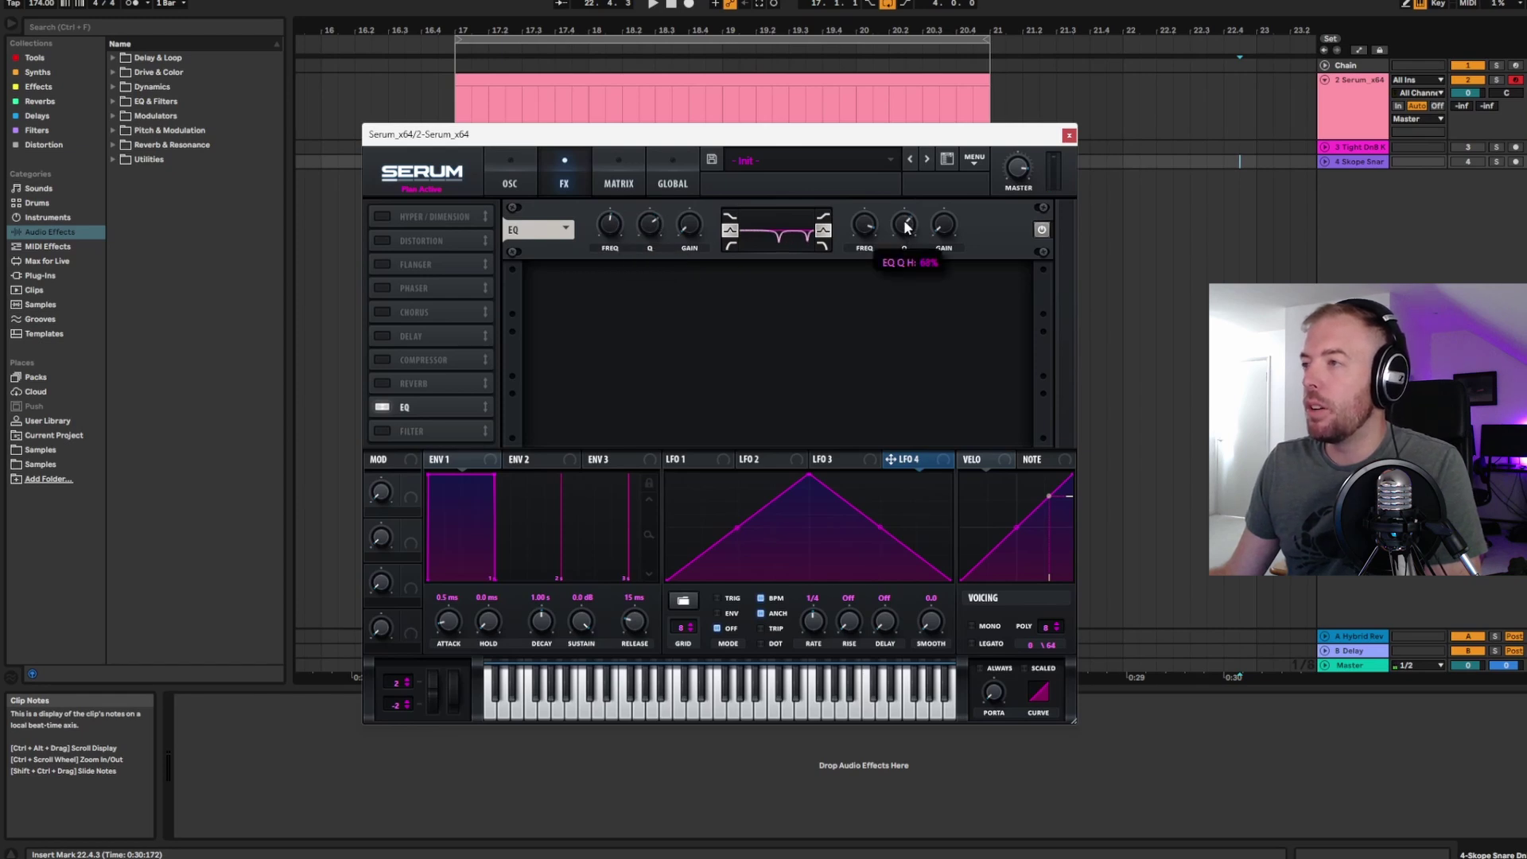
{"action": "left_click_drag", "start_coordinate": [610, 227], "coordinate": [621, 199]}
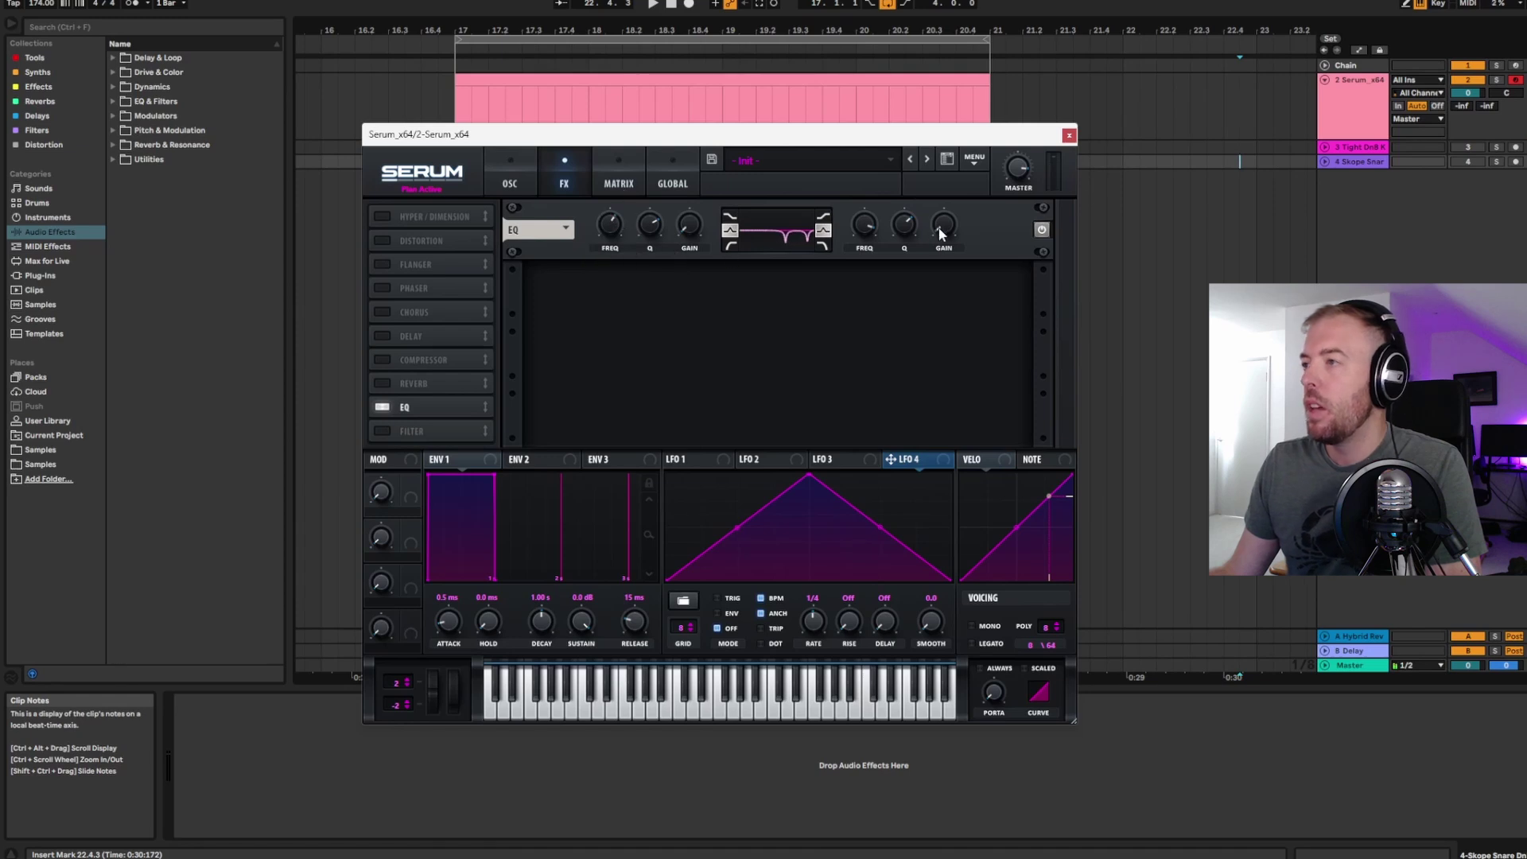
{"action": "left_click_drag", "start_coordinate": [941, 233], "coordinate": [945, 227]}
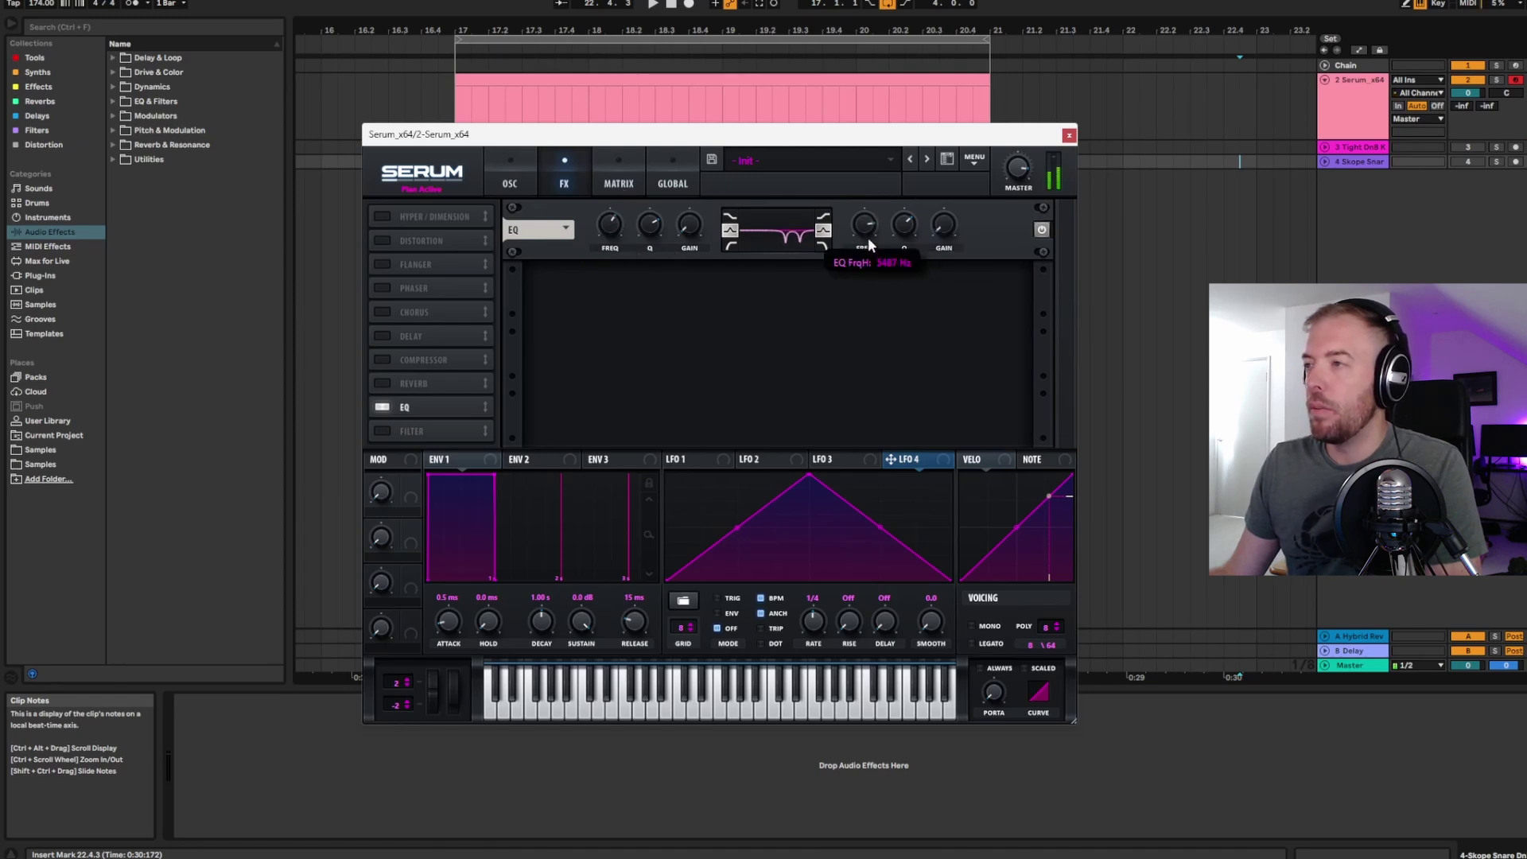
- Assign LFO 1 to the frequencies of both EQ bands and set the LFO's mode to Trig
{"action": "left_click_drag", "start_coordinate": [710, 143], "coordinate": [715, 148]}
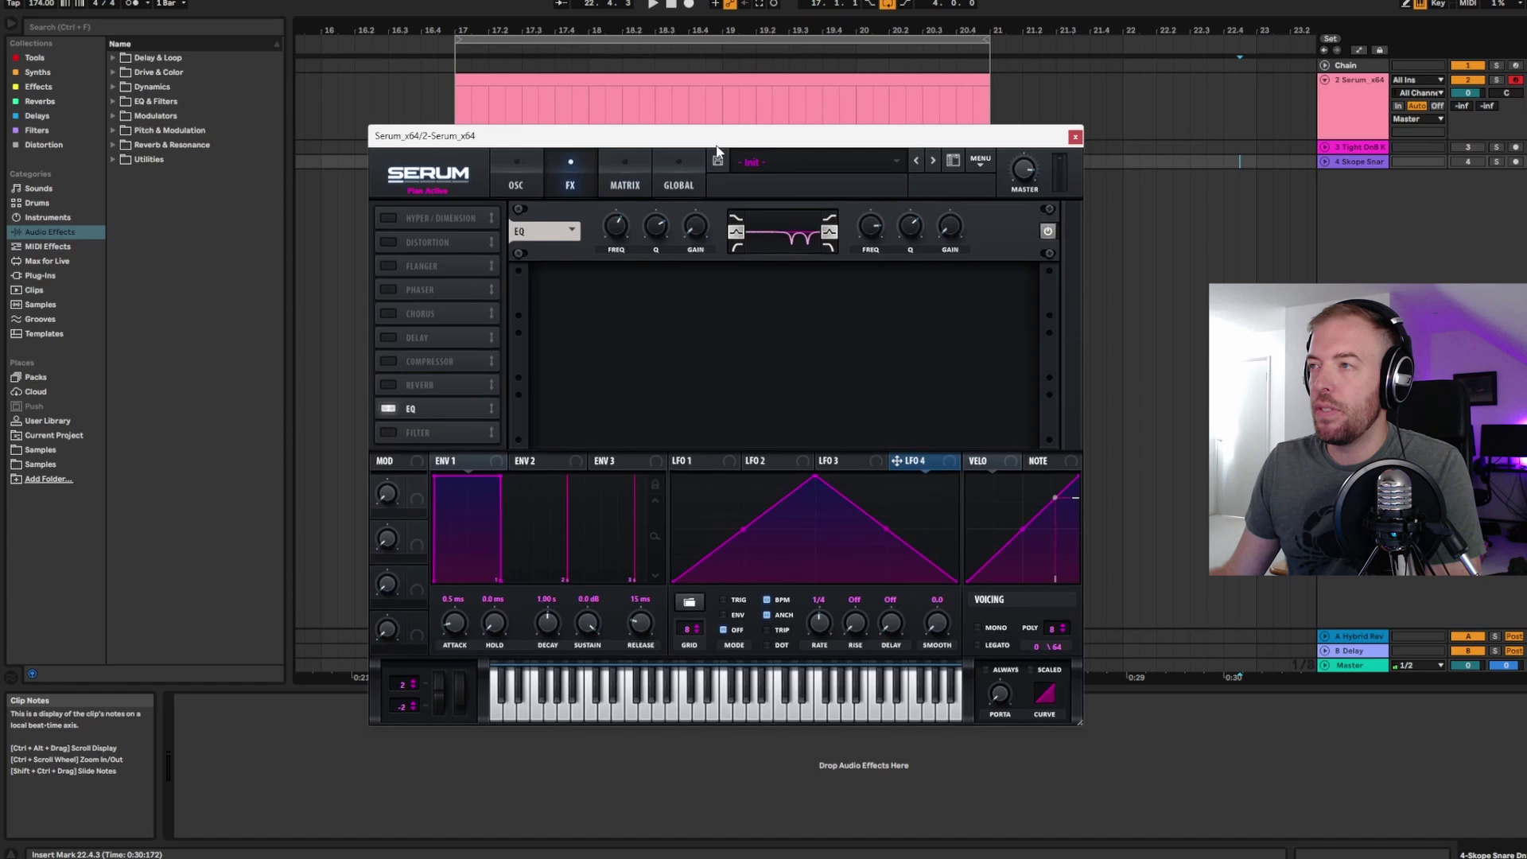
{"action": "left_click", "coordinate": [717, 460]}
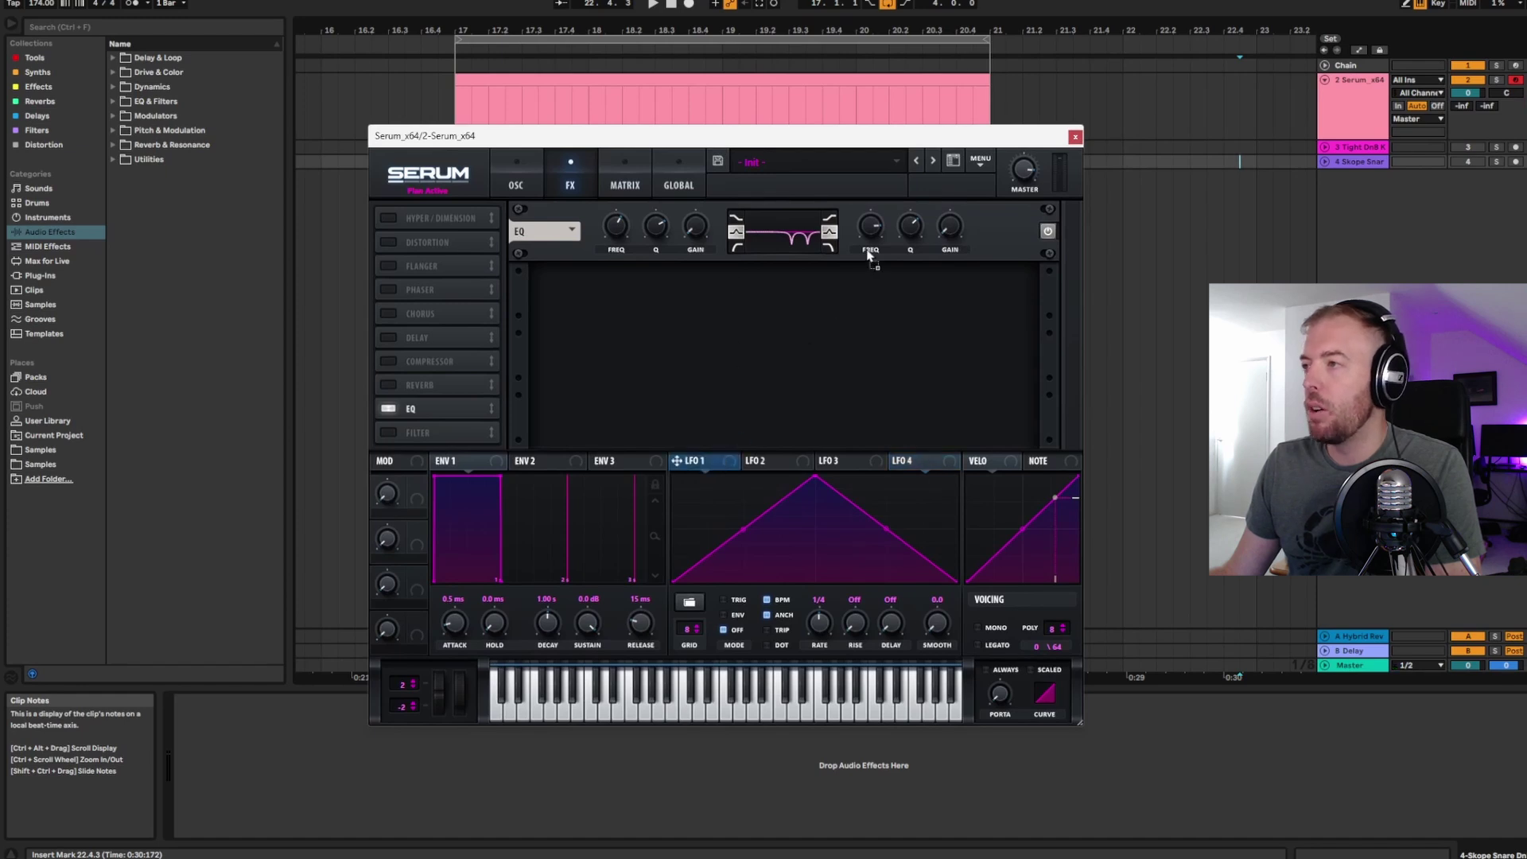
{"action": "left_click_drag", "start_coordinate": [872, 233], "coordinate": [872, 231]}
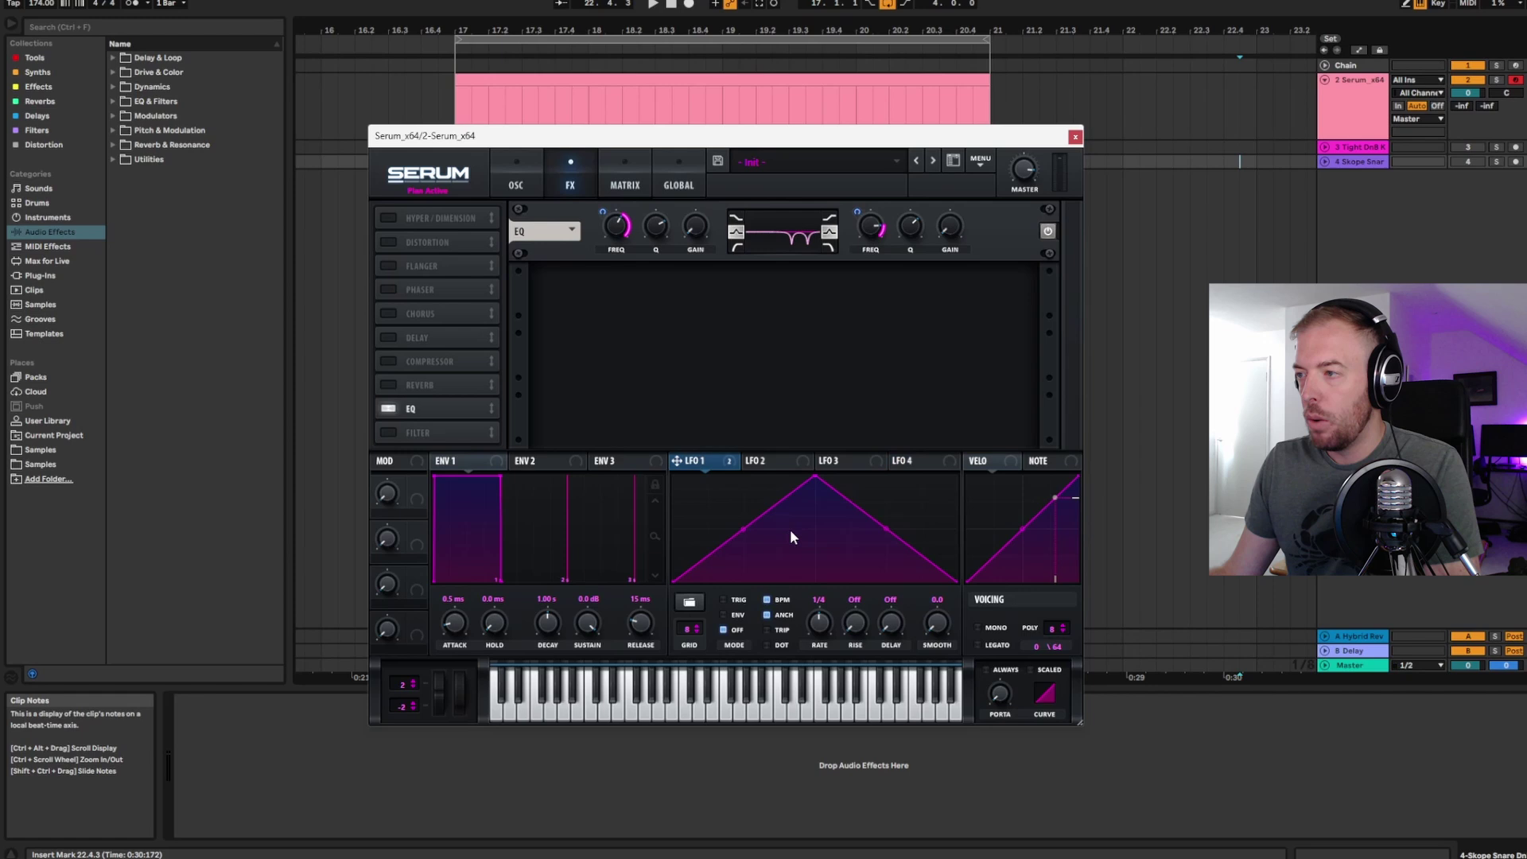
{"action": "left_click", "coordinate": [723, 599]}
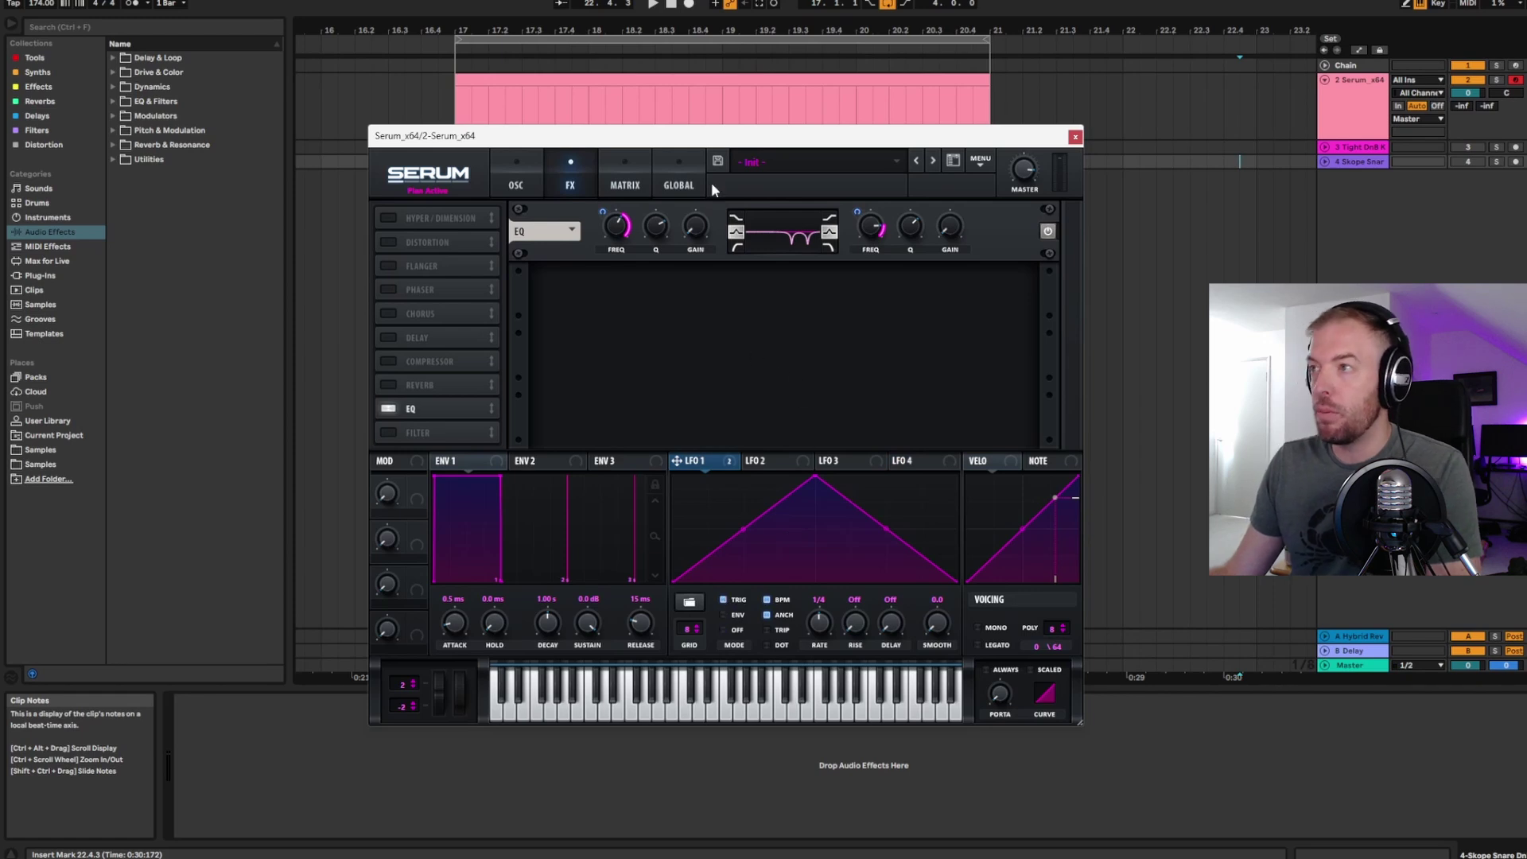
{"action": "left_click_drag", "start_coordinate": [697, 148], "coordinate": [678, 148]}
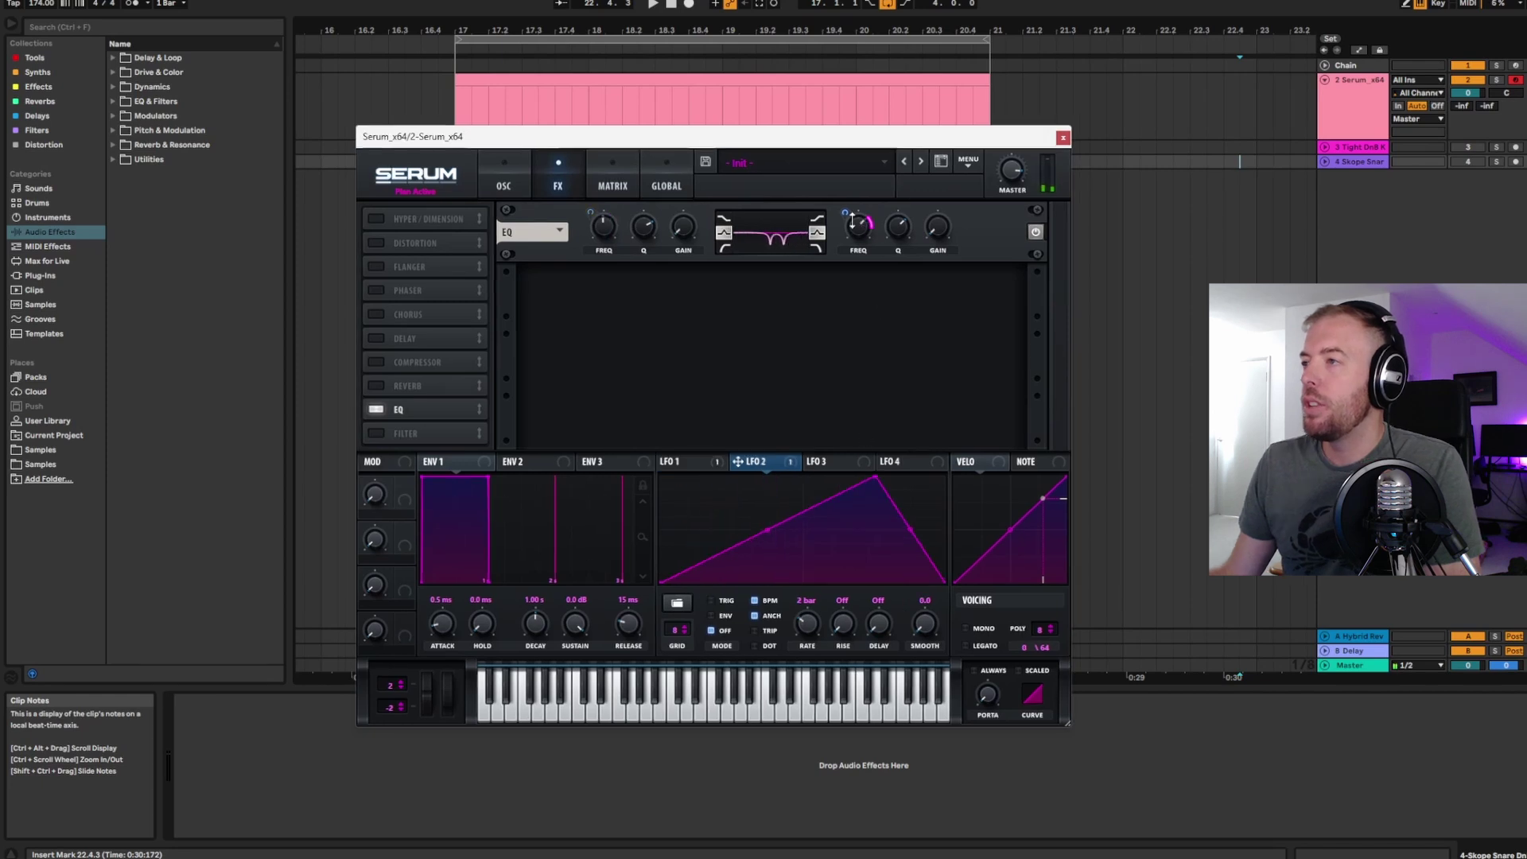
- Reset the EQ high band's gain to neutral and modulate the low band's frequency with LFO 1
{"action": "double_click", "coordinate": [941, 228]}
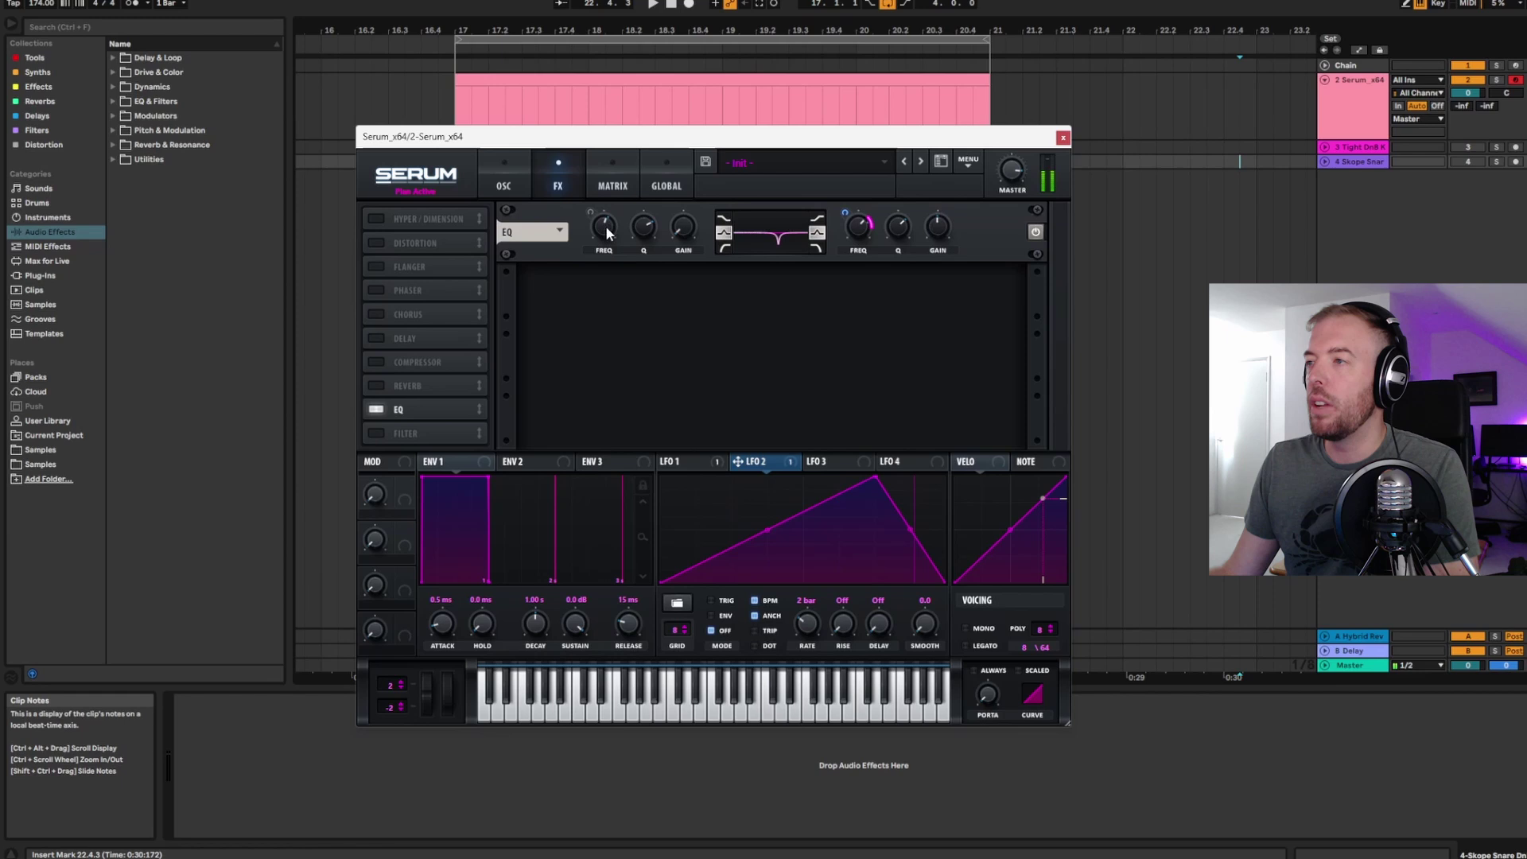
{"action": "left_click_drag", "start_coordinate": [606, 235], "coordinate": [609, 229]}
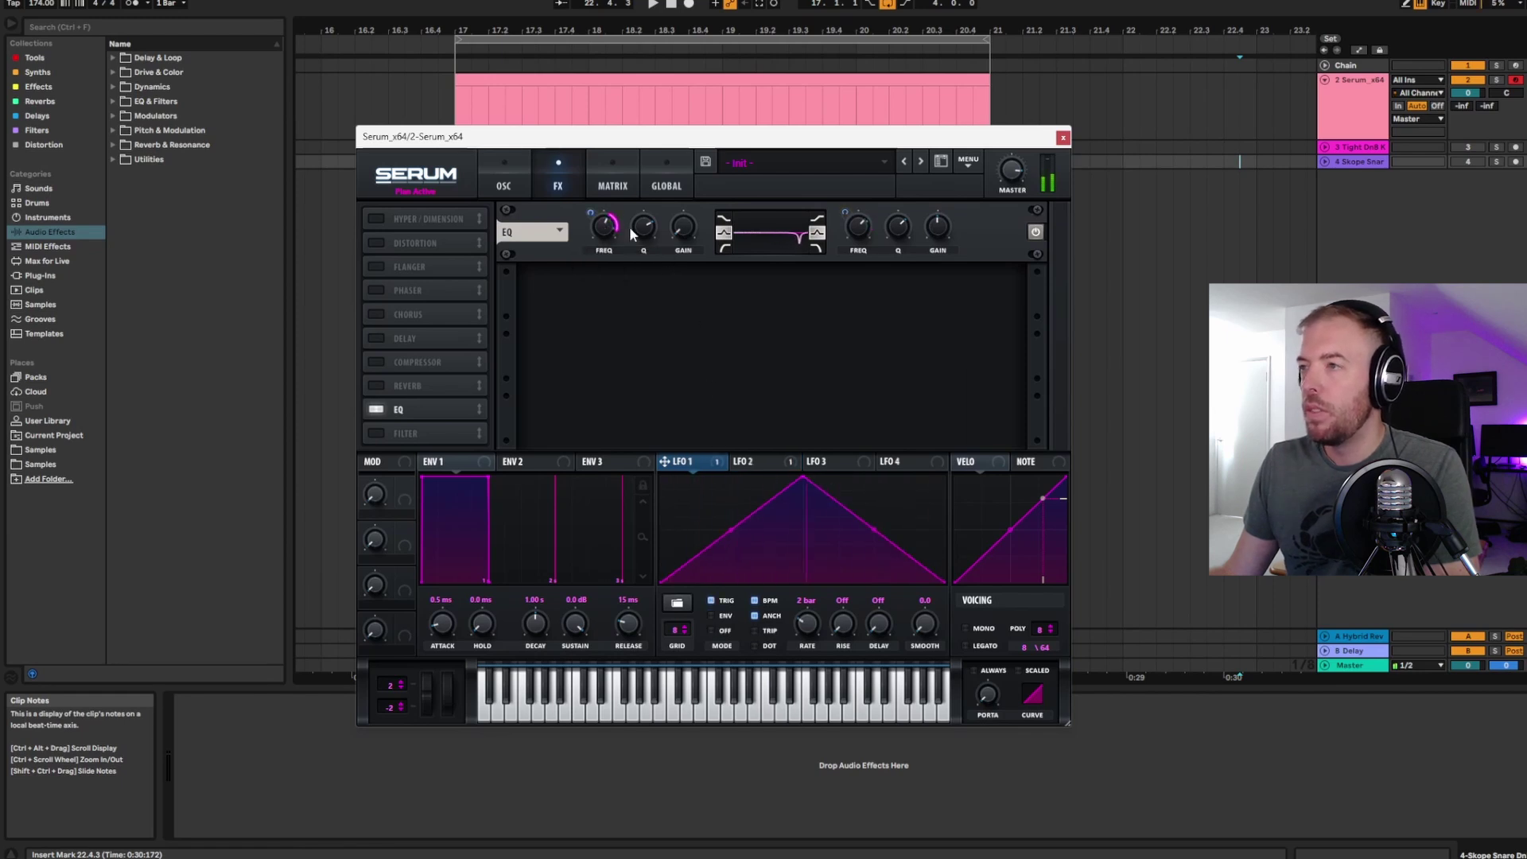
{"action": "left_click_drag", "start_coordinate": [579, 144], "coordinate": [589, 146]}
{"action": "mouse_move", "coordinate": [619, 231]}
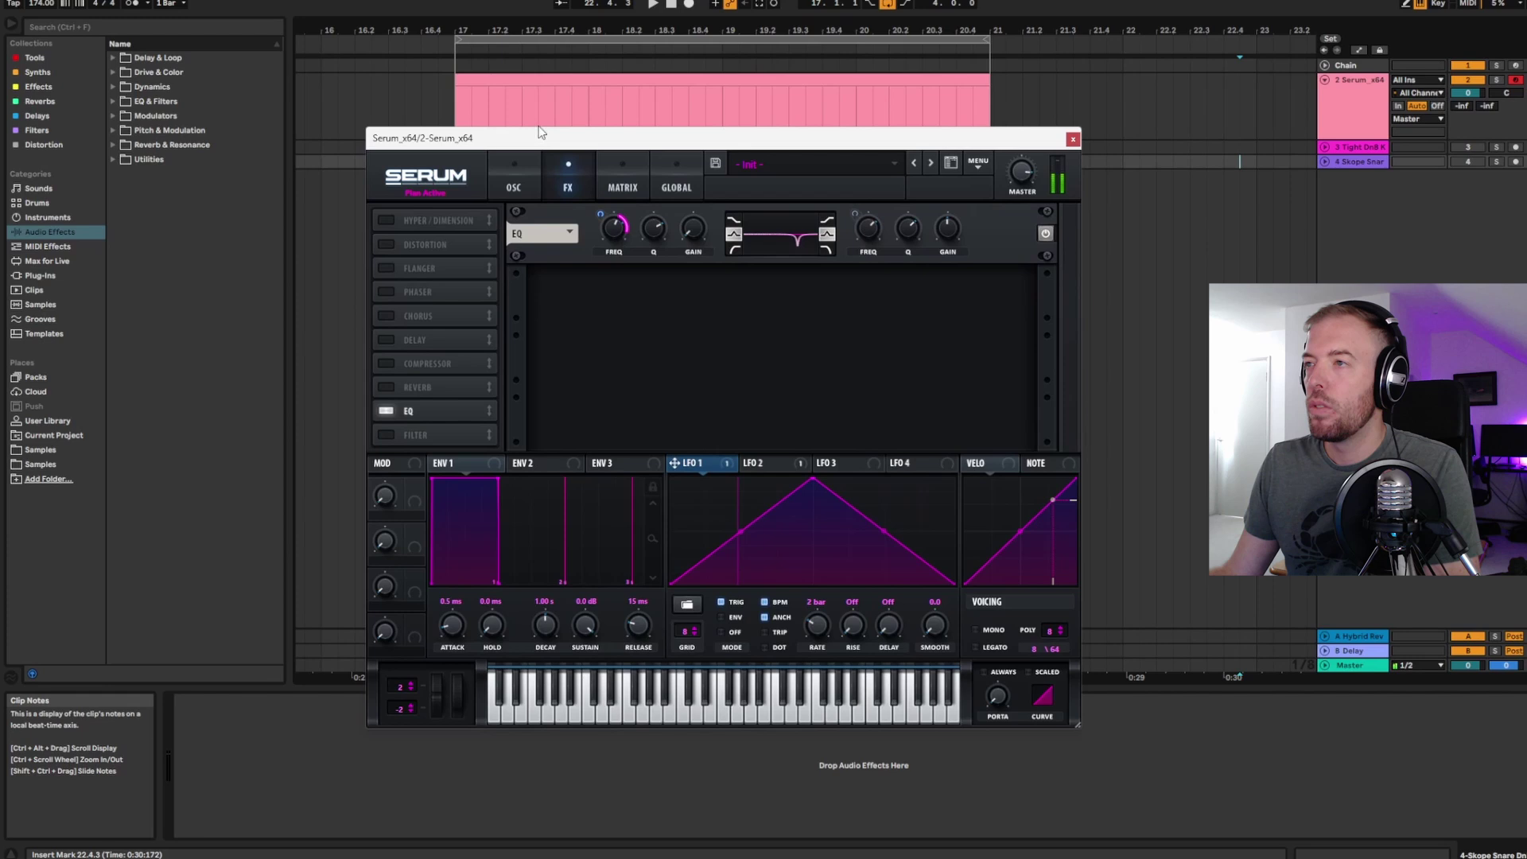
- Switch the oscillator section's filter to the Low 12 type and adjust its cutoff
{"action": "left_click", "coordinate": [518, 190]}
{"action": "left_click", "coordinate": [1029, 245]}
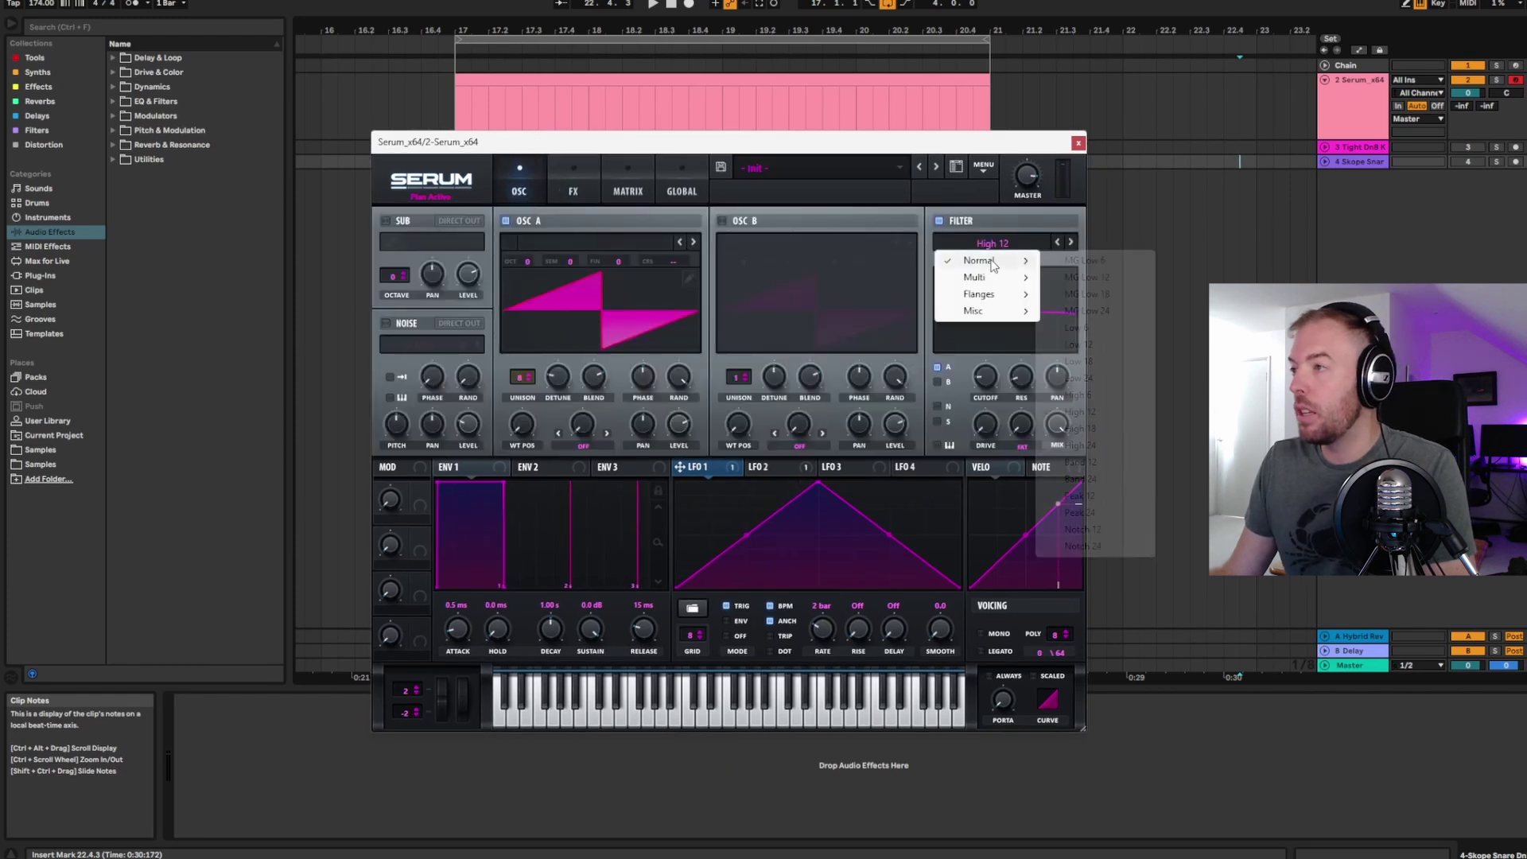
{"action": "mouse_move", "coordinate": [986, 260]}
{"action": "left_click", "coordinate": [1101, 346]}
{"action": "mouse_move", "coordinate": [983, 377]}
{"action": "left_click_drag", "start_coordinate": [983, 377], "coordinate": [999, 305]}
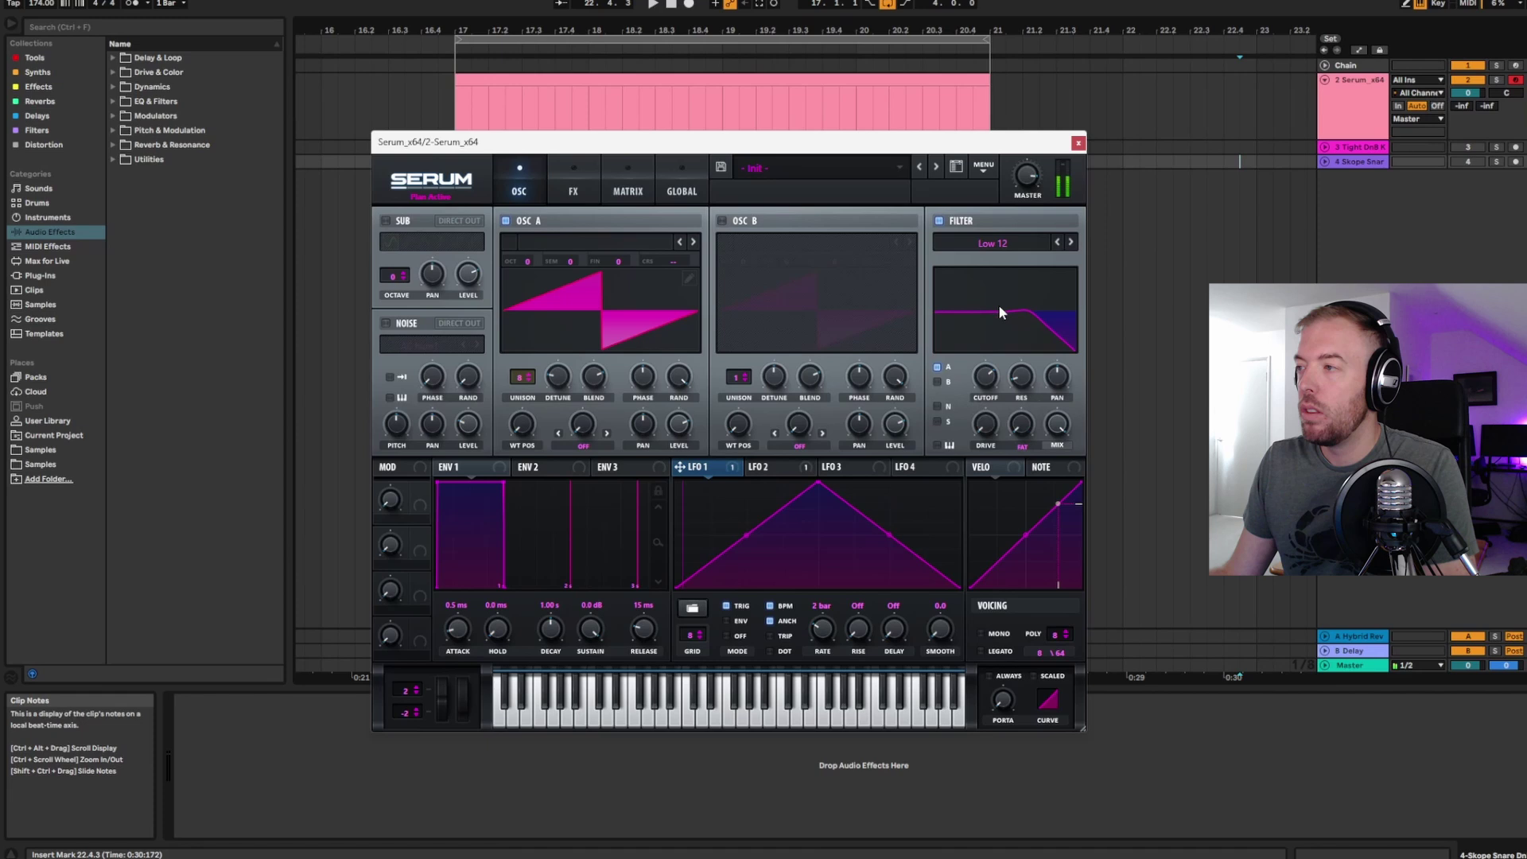
- Raise the filter's drive, lower the master volume slightly, and fine-tune the filter cutoff
{"action": "left_click_drag", "start_coordinate": [987, 429], "coordinate": [984, 376]}
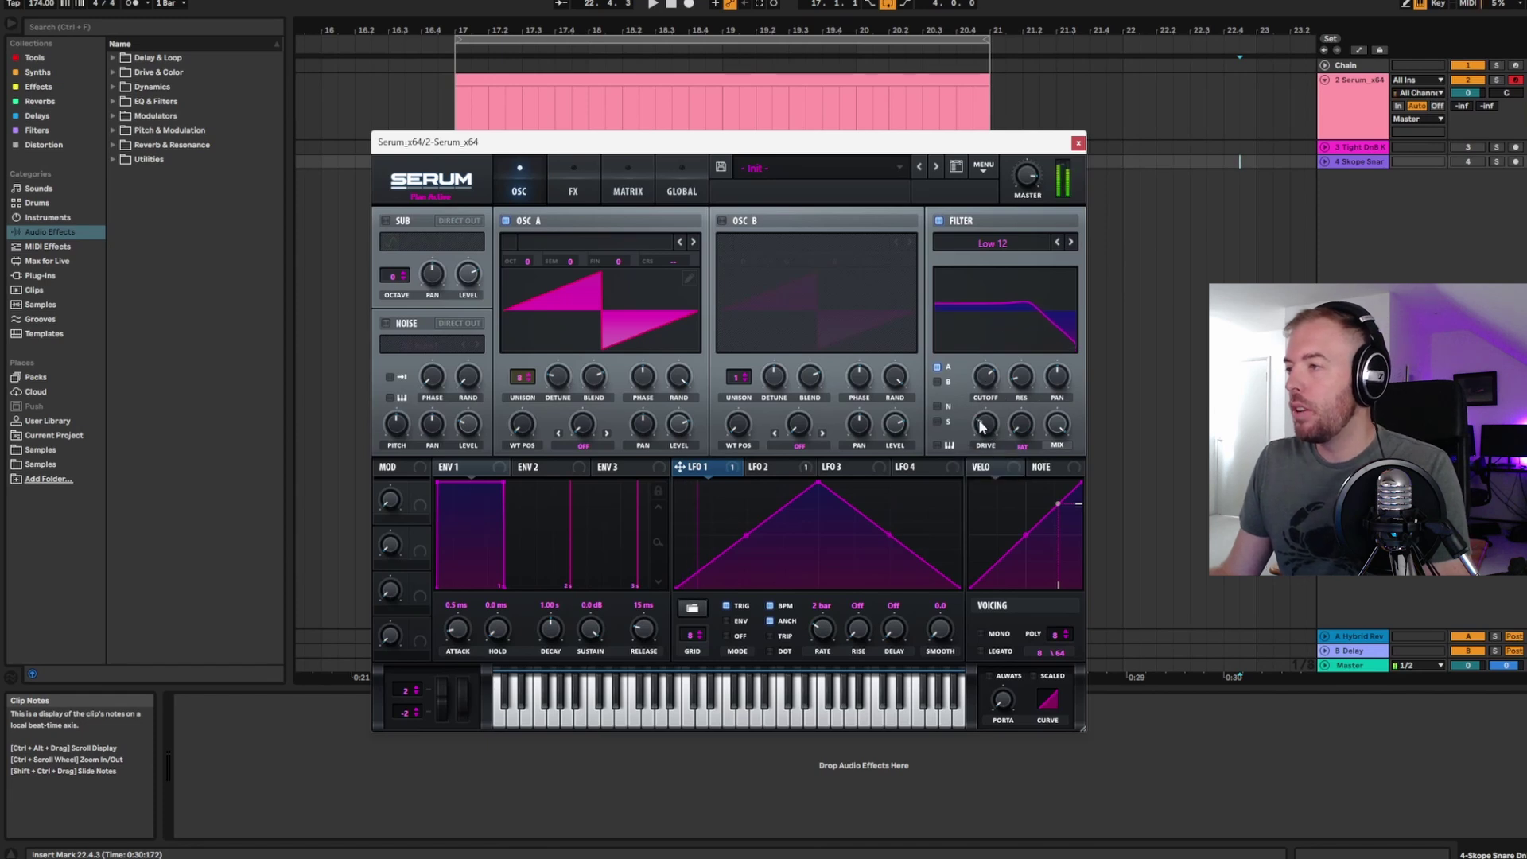
{"action": "left_click_drag", "start_coordinate": [982, 427], "coordinate": [1020, 430]}
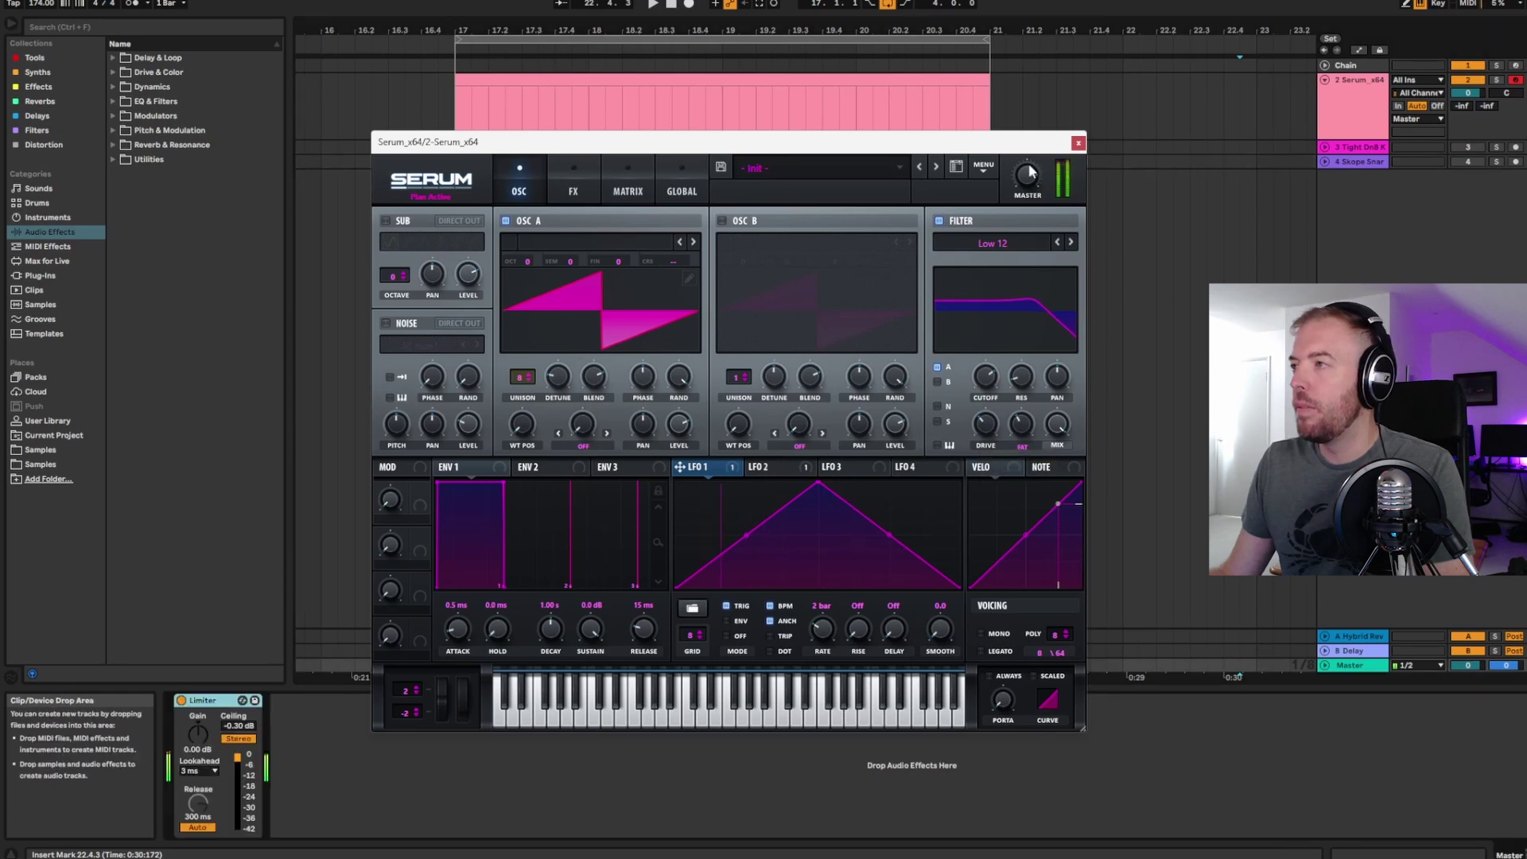
{"action": "left_click_drag", "start_coordinate": [1034, 177], "coordinate": [1037, 185]}
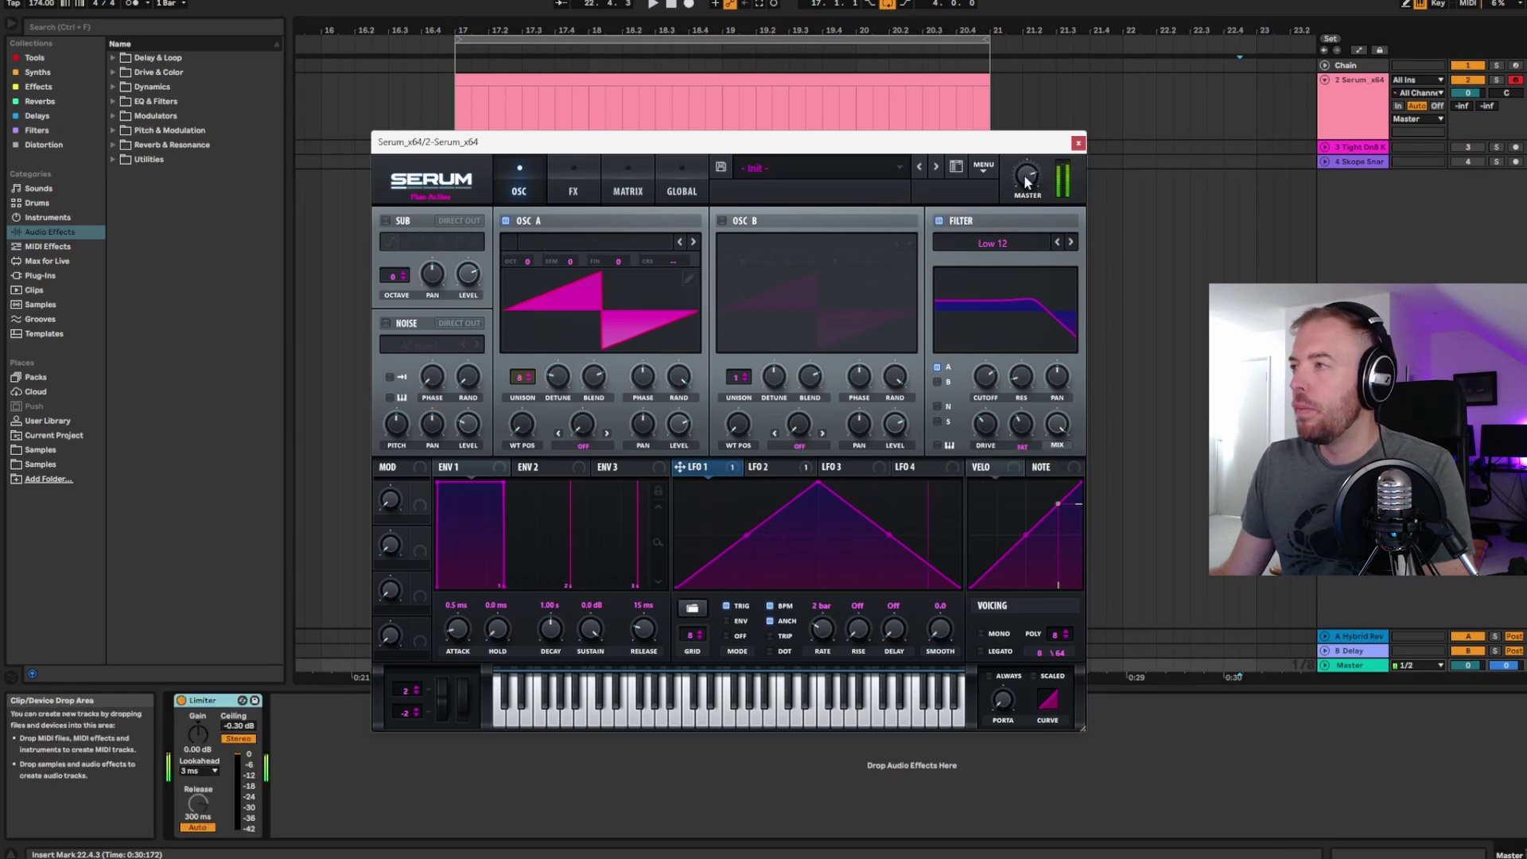
{"action": "mouse_move", "coordinate": [991, 378]}
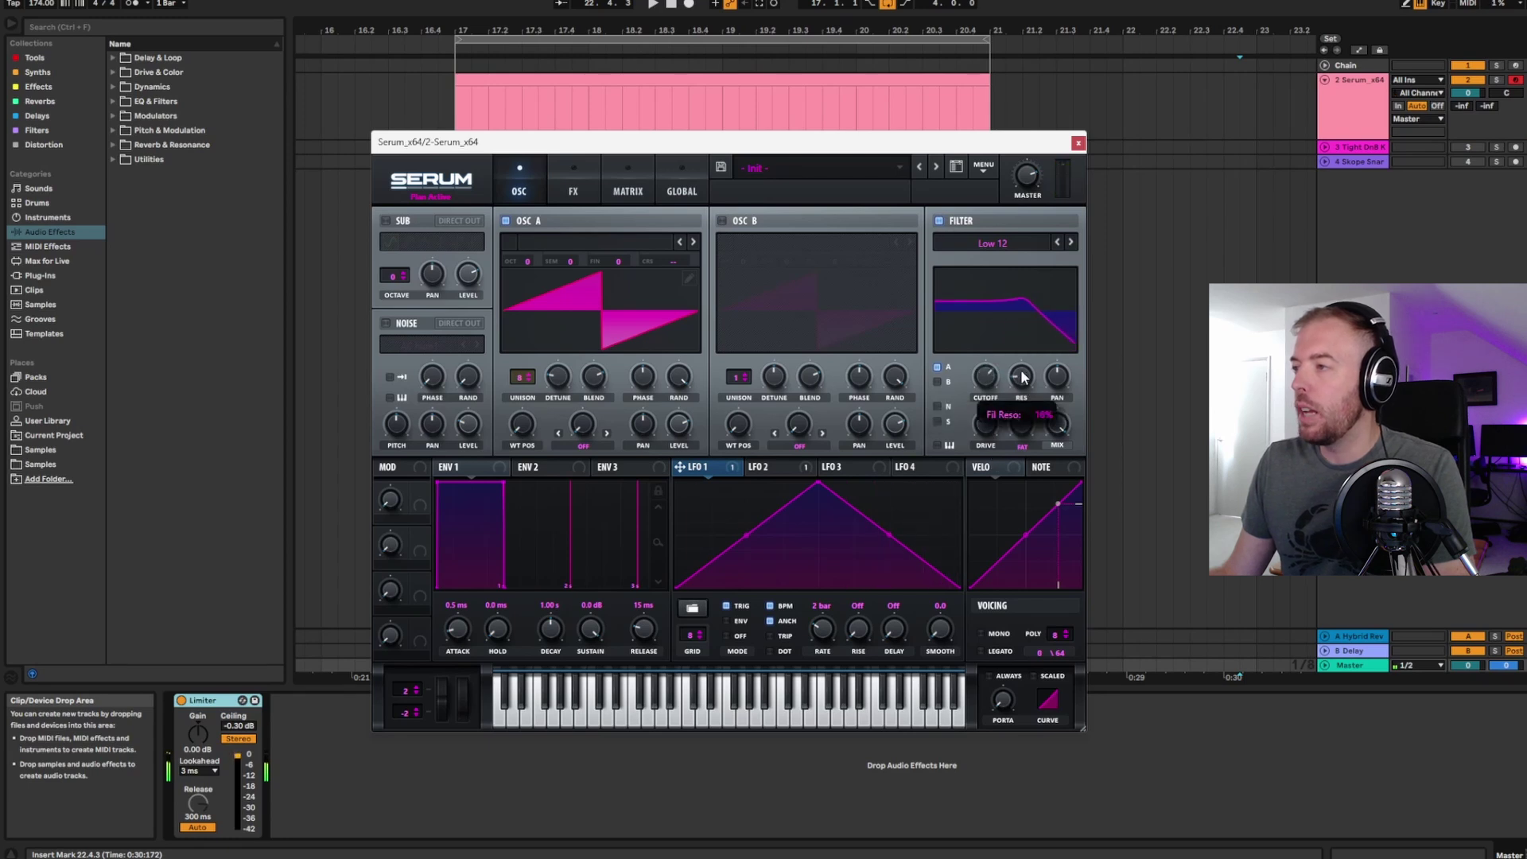
{"action": "mouse_move", "coordinate": [994, 381]}
{"action": "left_mouse_down"}
{"action": "mouse_move", "coordinate": [990, 440]}
{"action": "mouse_move", "coordinate": [991, 365]}
{"action": "mouse_move", "coordinate": [992, 393]}
{"action": "left_mouse_up"}
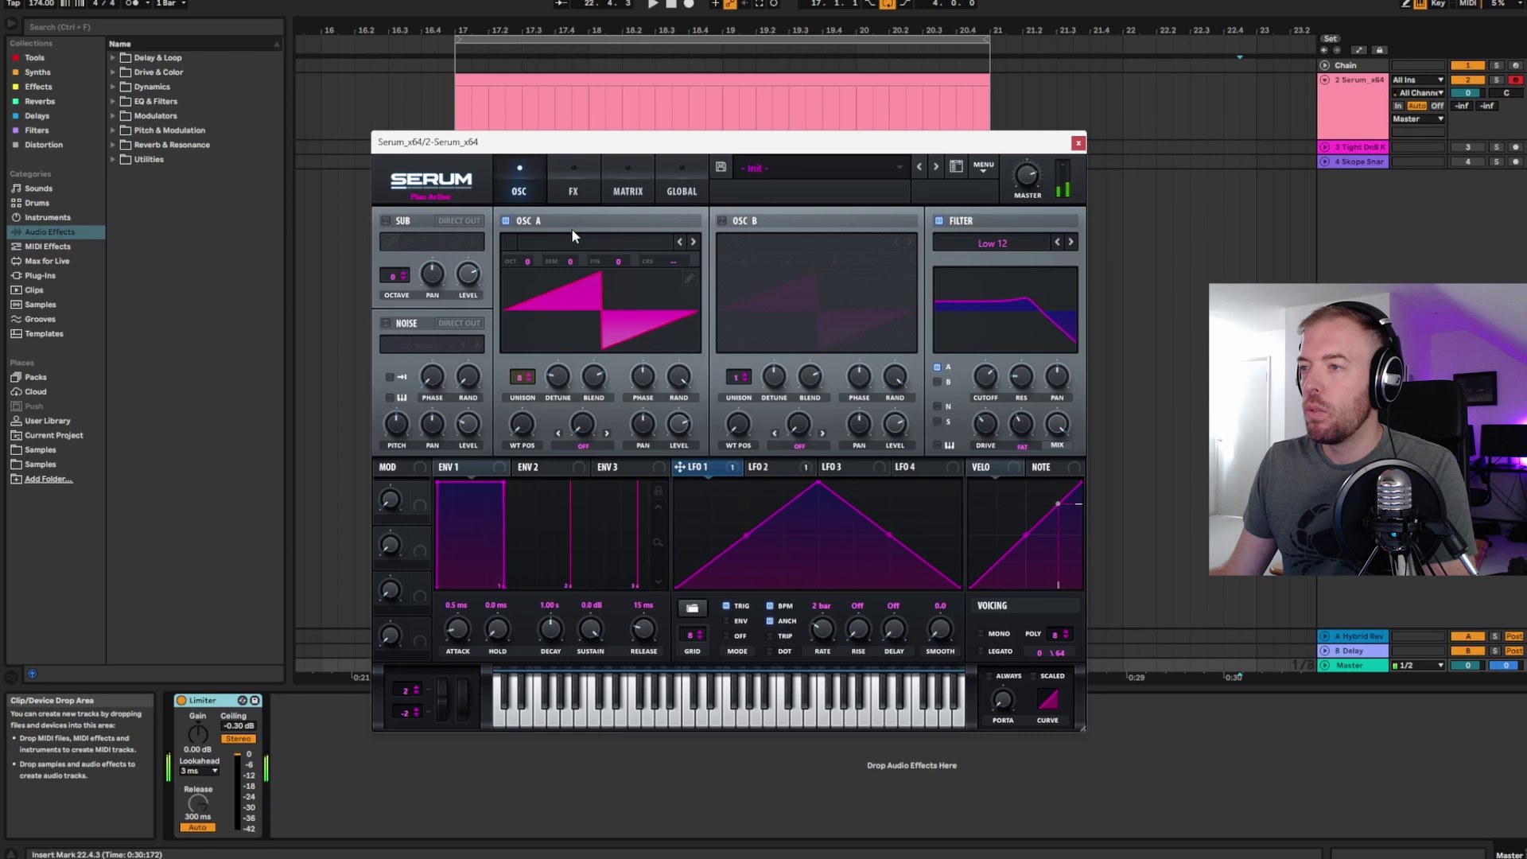
- Set oscillator A's warp mode to FM (From B) and enable oscillator B
{"action": "left_click_drag", "start_coordinate": [590, 148], "coordinate": [617, 167]}
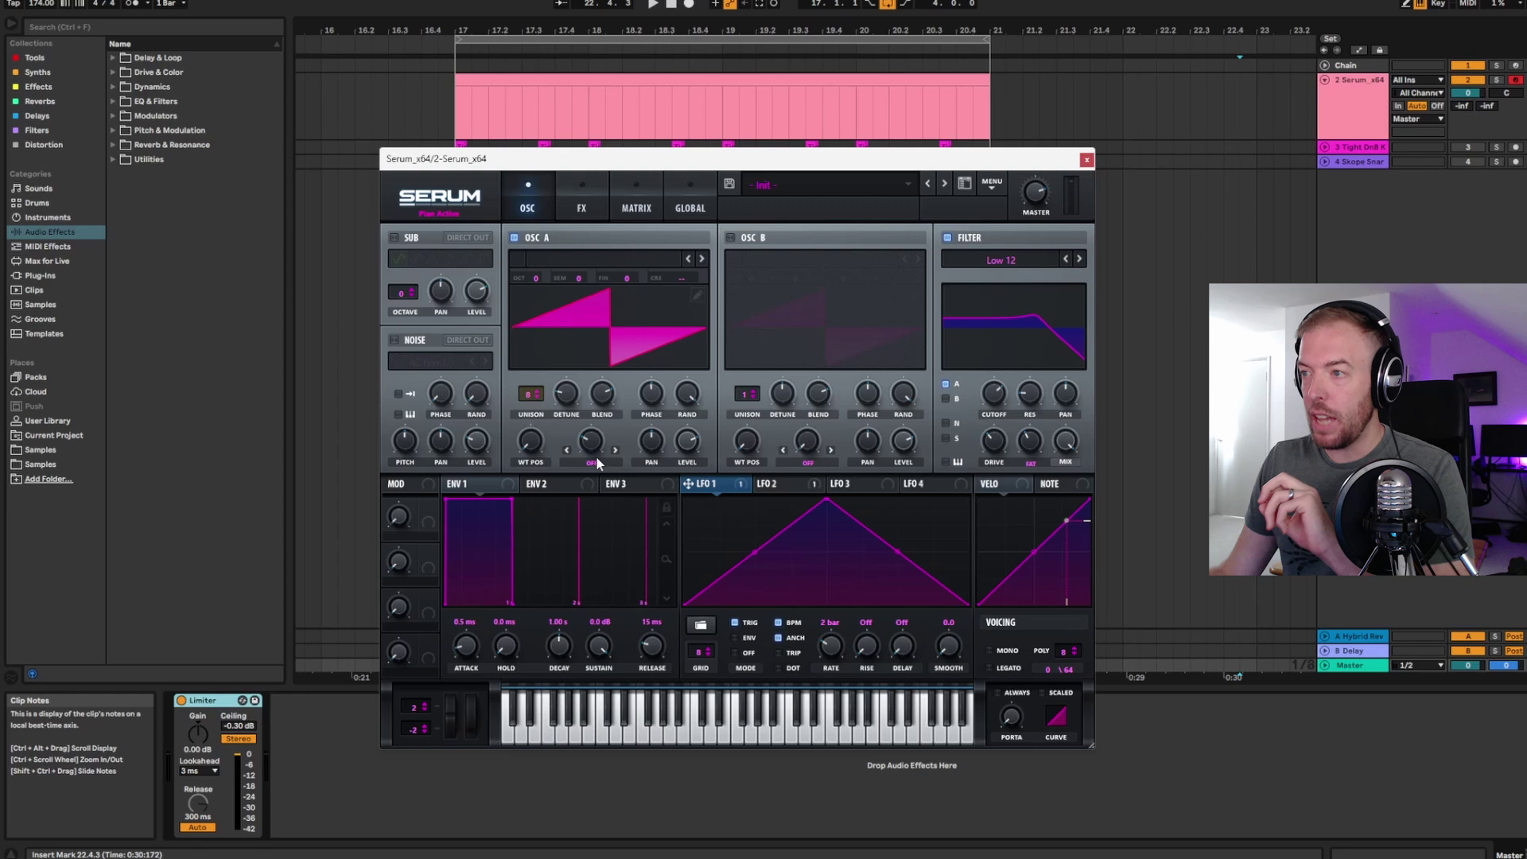
{"action": "left_click", "coordinate": [593, 462]}
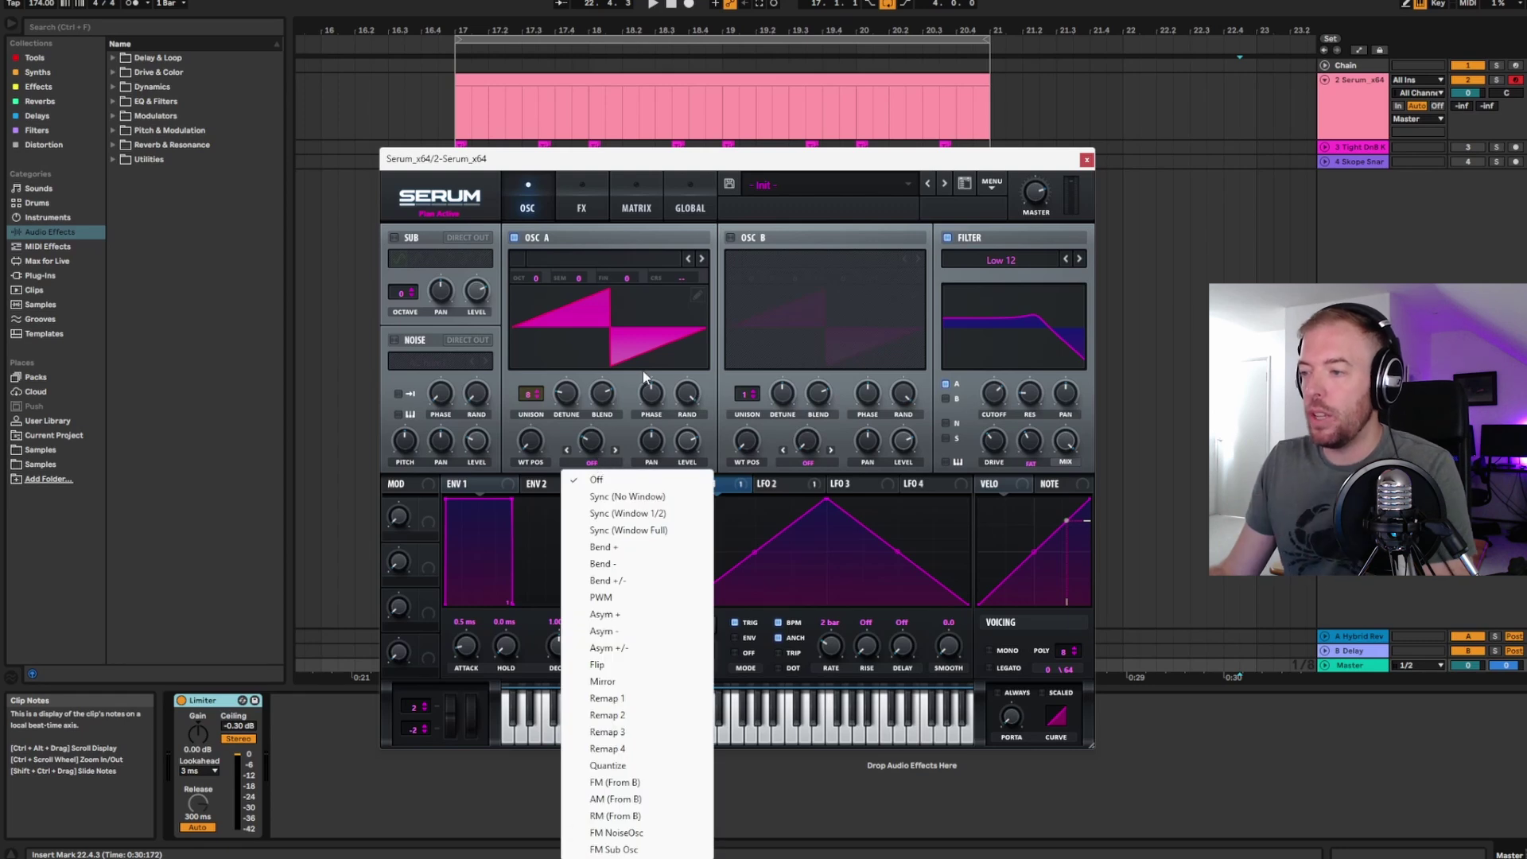
{"action": "left_click", "coordinate": [642, 786]}
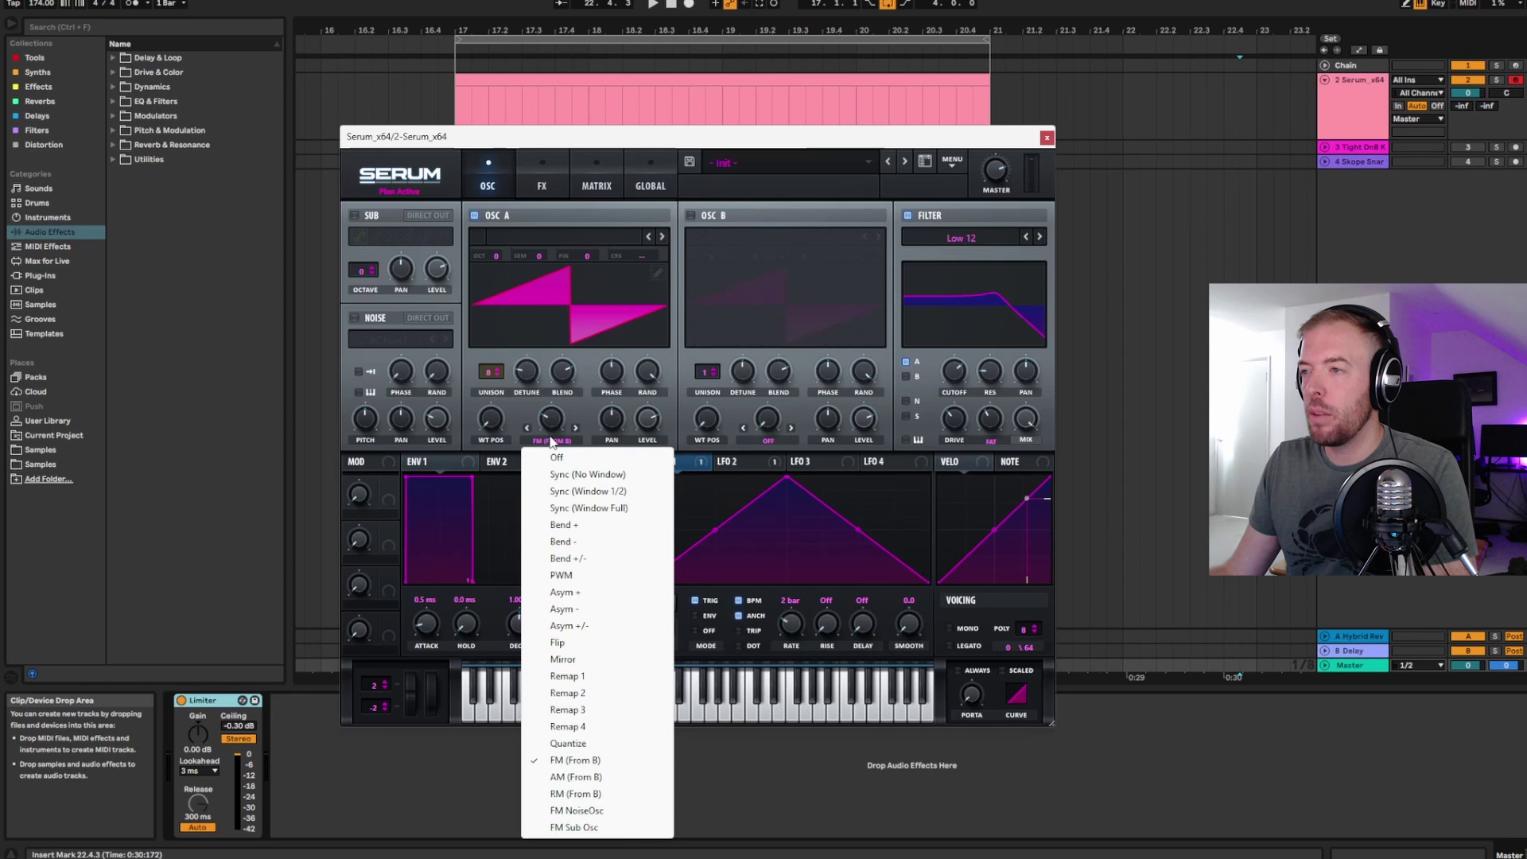
{"action": "left_click", "coordinate": [551, 443]}
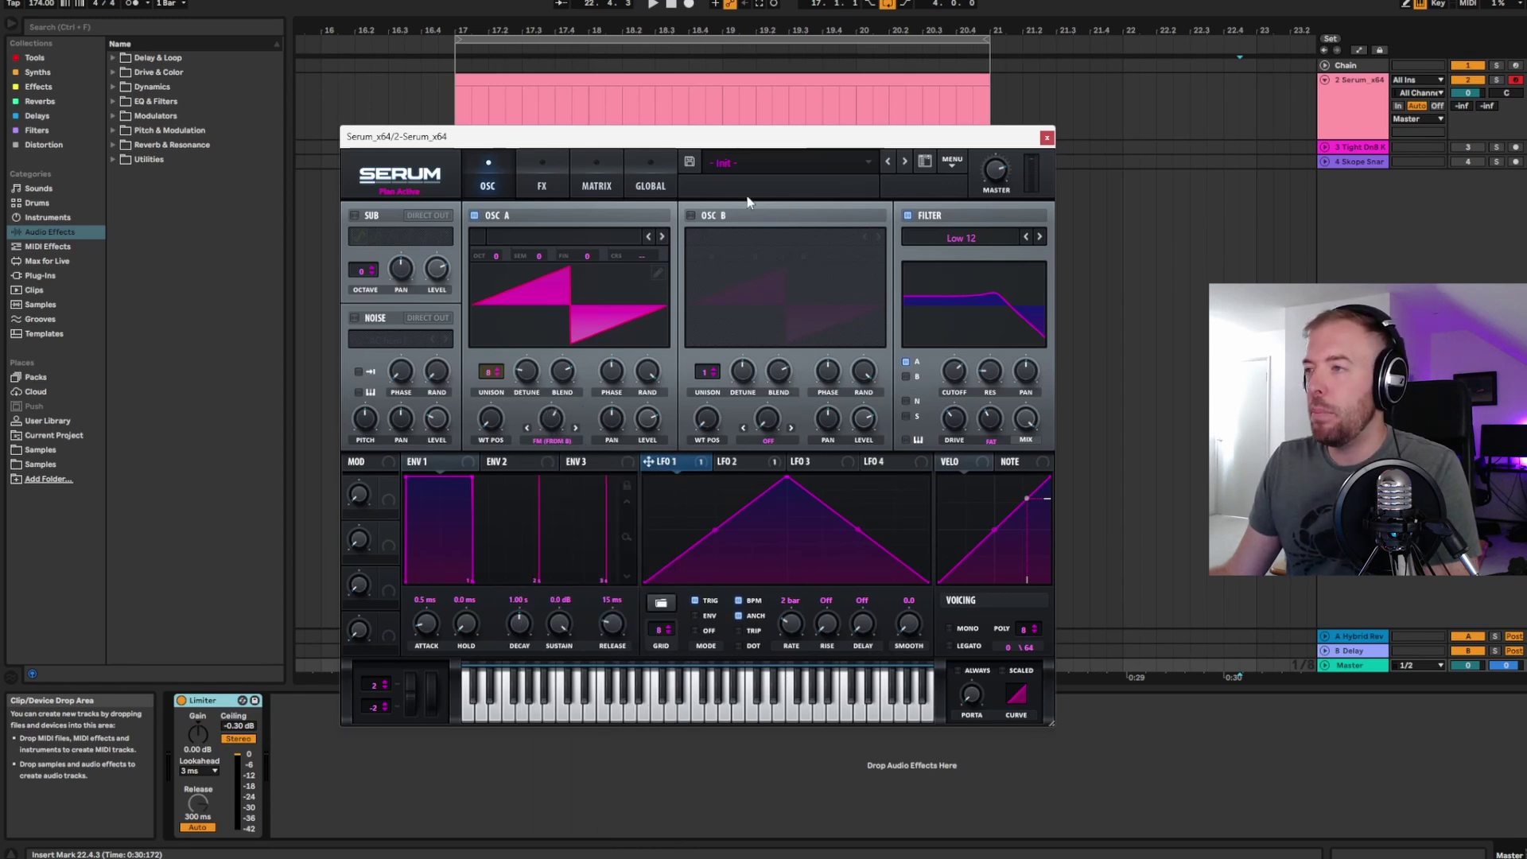
{"action": "left_click", "coordinate": [691, 216]}
{"action": "left_click_drag", "start_coordinate": [721, 137], "coordinate": [676, 152]}
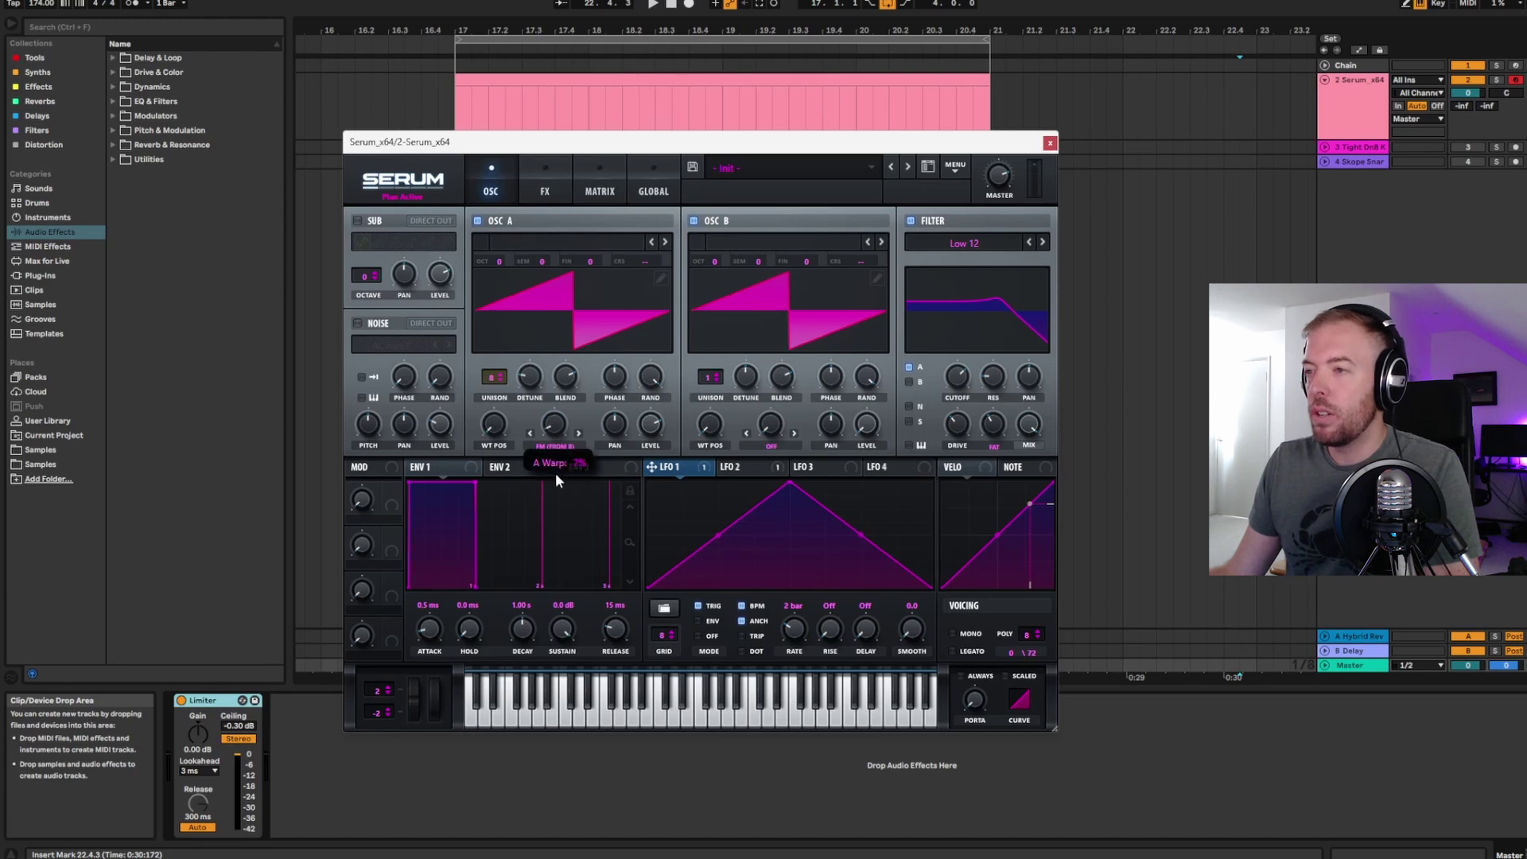
- Raise oscillator A's FM warp amount to about 55% and open the filter cutoff slightly
{"action": "left_click_drag", "start_coordinate": [555, 472], "coordinate": [559, 435]}
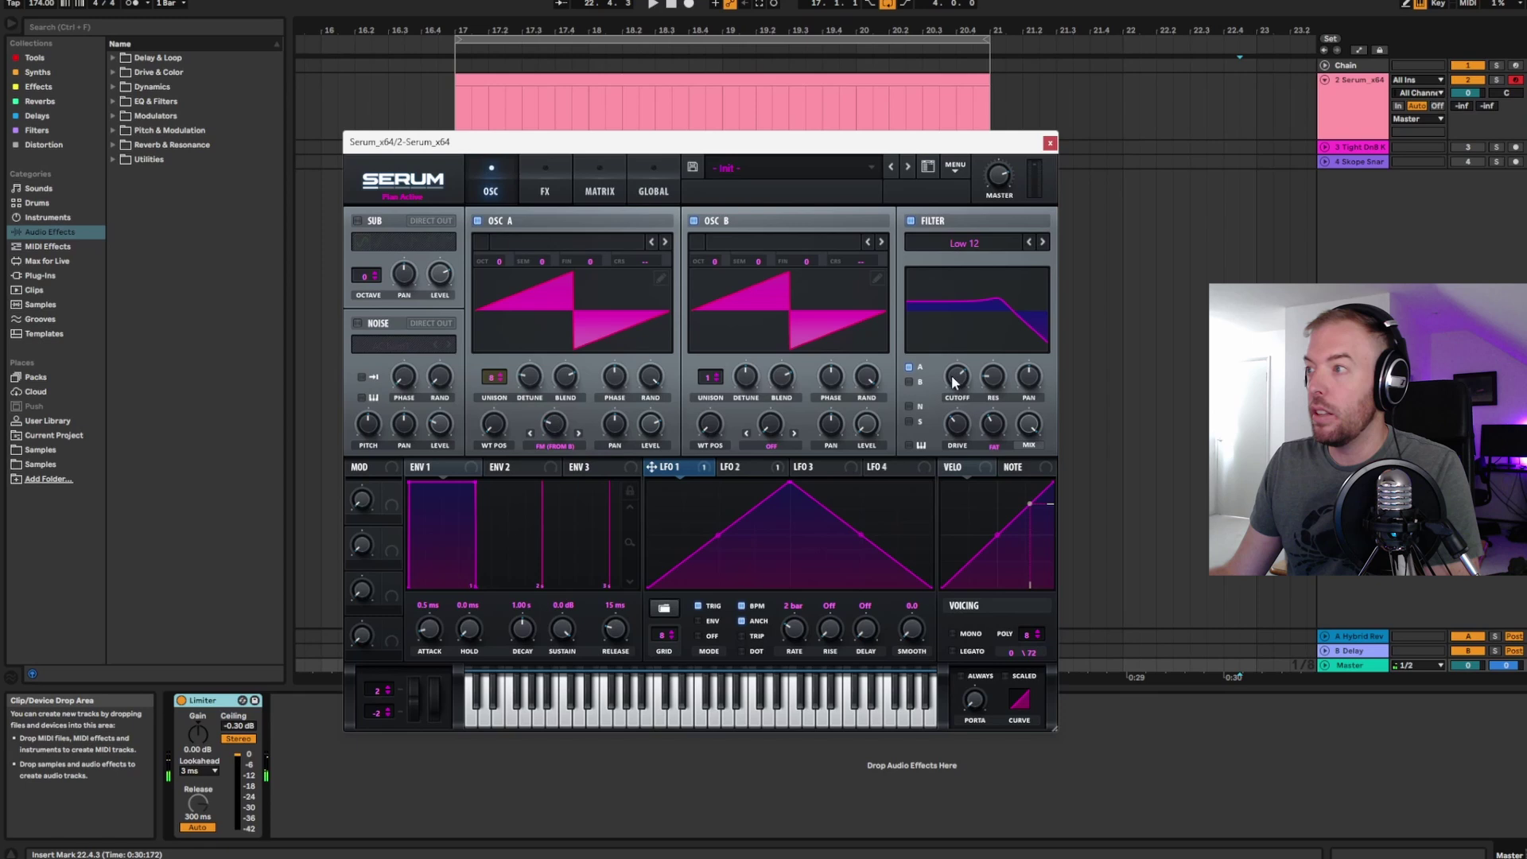
{"action": "left_click_drag", "start_coordinate": [955, 382], "coordinate": [955, 374]}
{"action": "left_click_drag", "start_coordinate": [555, 434], "coordinate": [565, 398]}
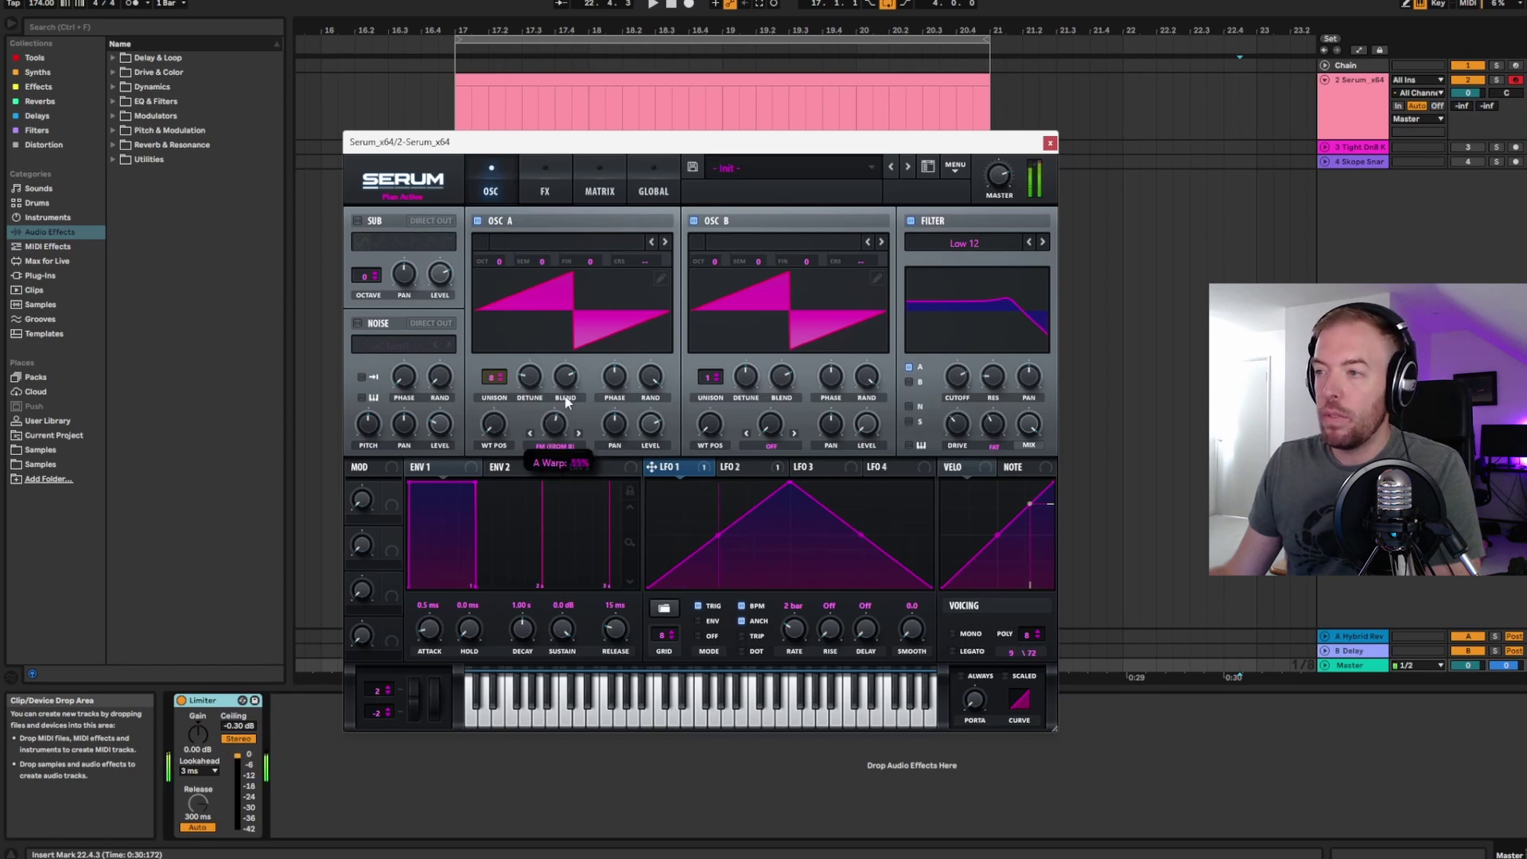
- Tune oscillator B to +1 octave and +7 semitones while sweeping oscillator A's FM warp amount to compare the tone
{"action": "left_click_drag", "start_coordinate": [723, 256], "coordinate": [786, 214]}
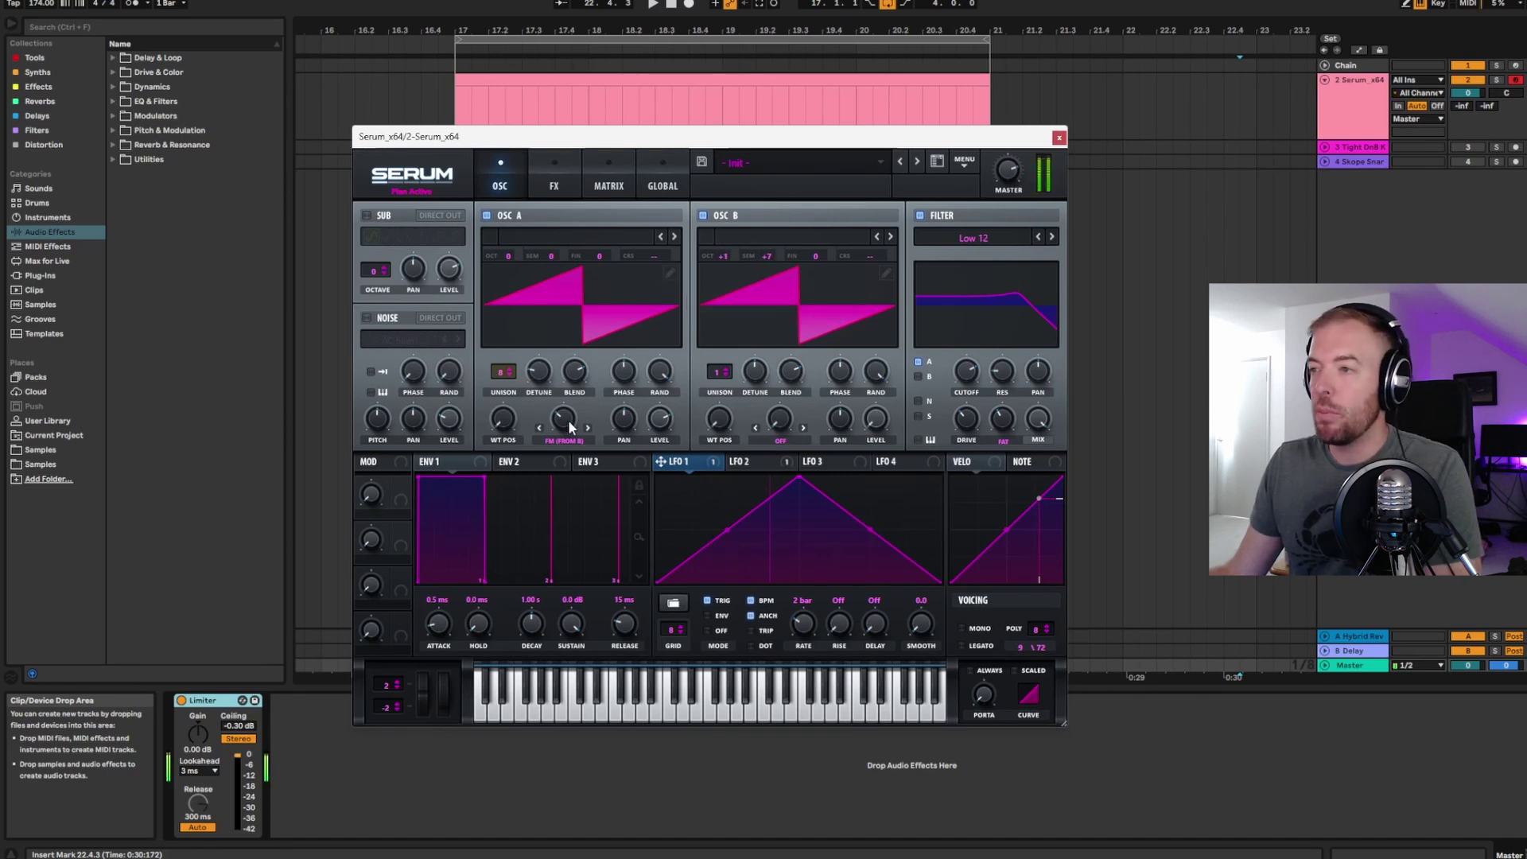
{"action": "left_click_drag", "start_coordinate": [569, 427], "coordinate": [565, 406]}
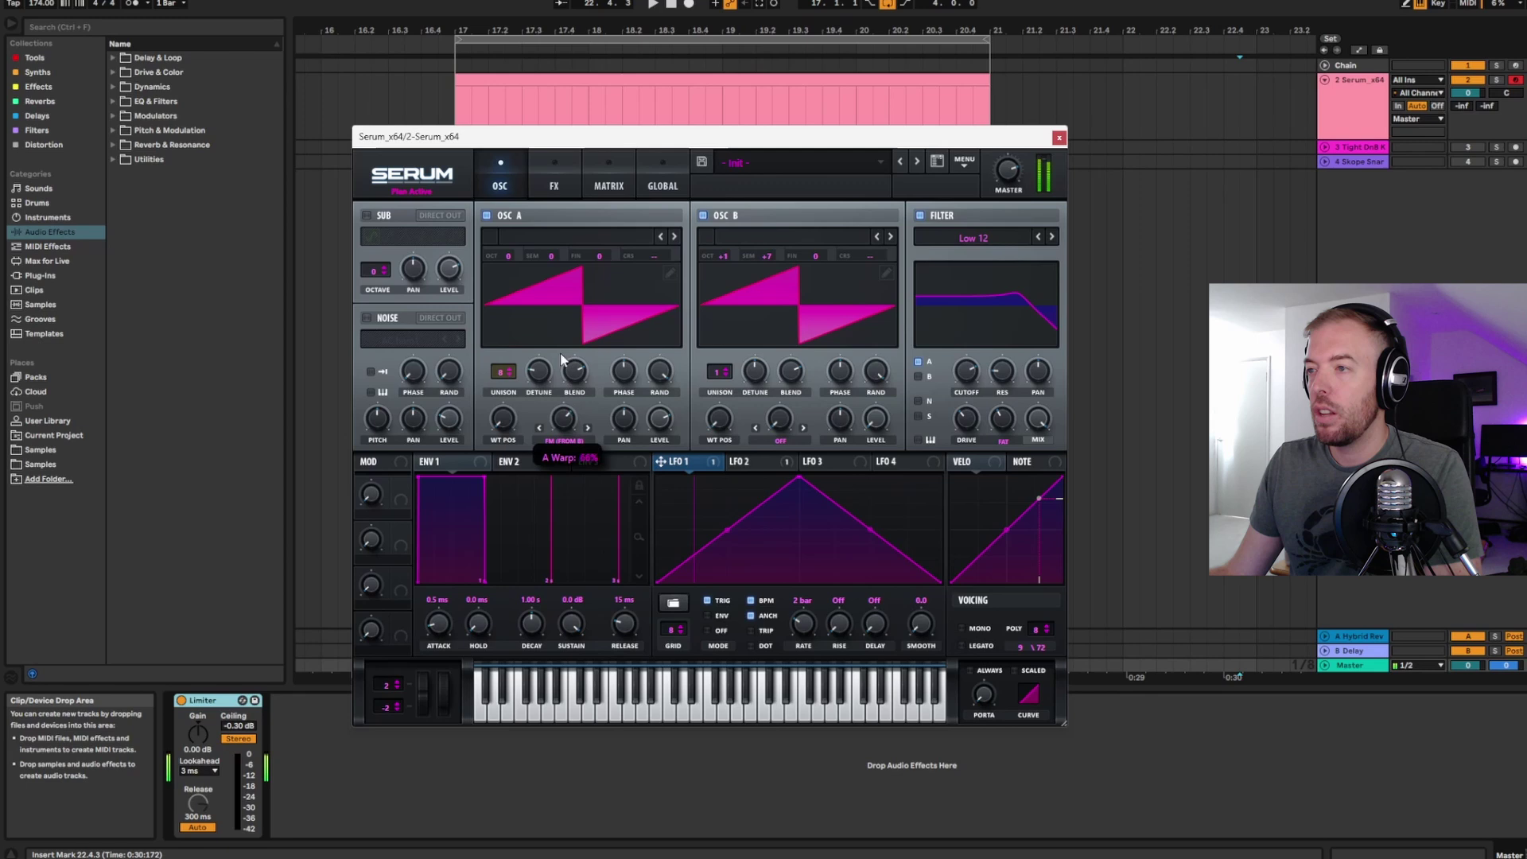
{"action": "left_click_drag", "start_coordinate": [569, 422], "coordinate": [578, 555]}
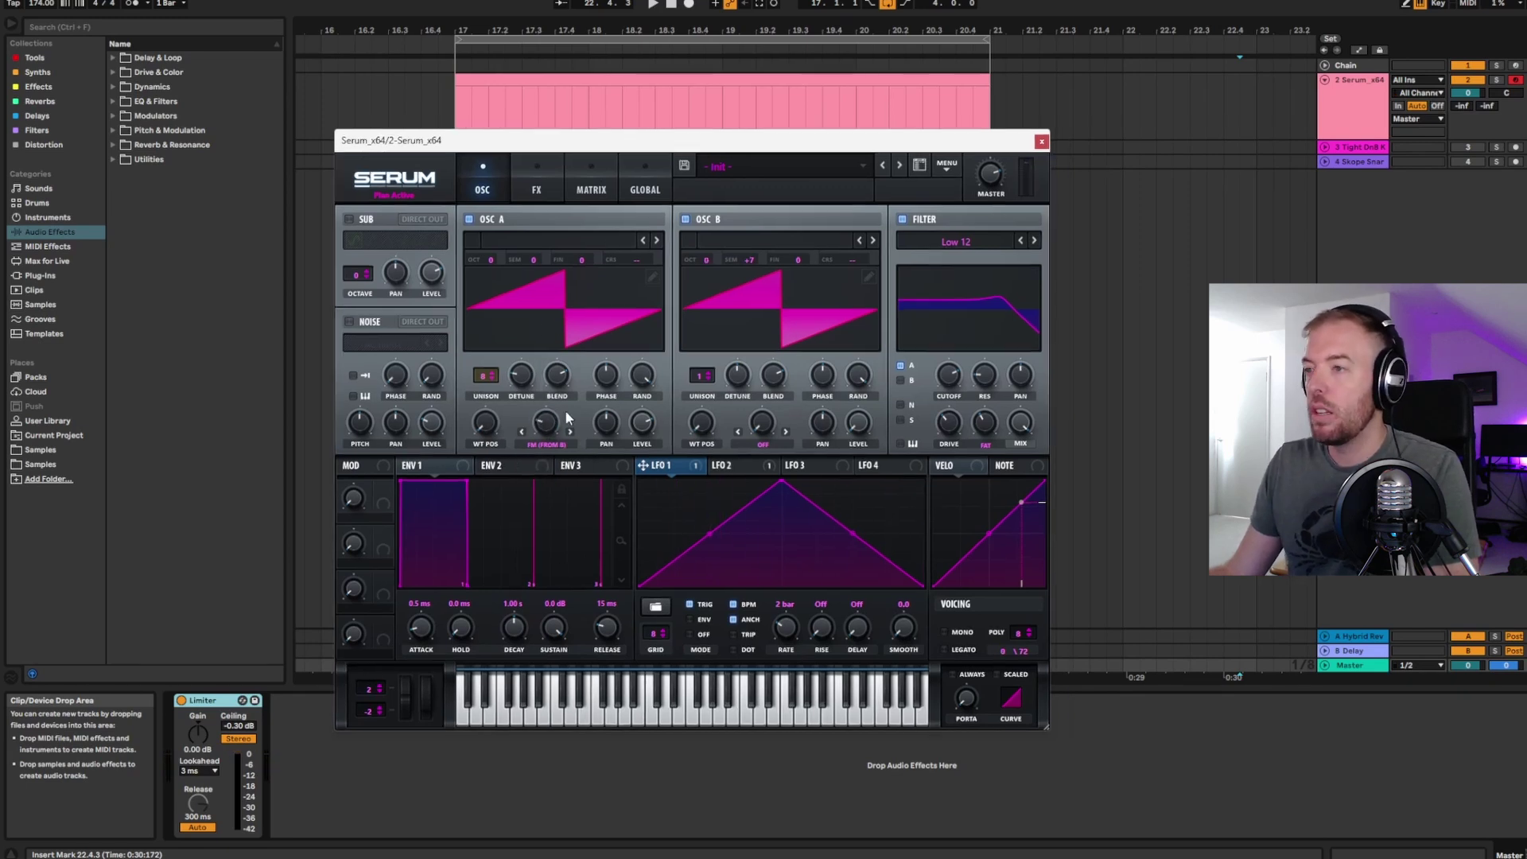
{"action": "left_click_drag", "start_coordinate": [547, 420], "coordinate": [546, 341]}
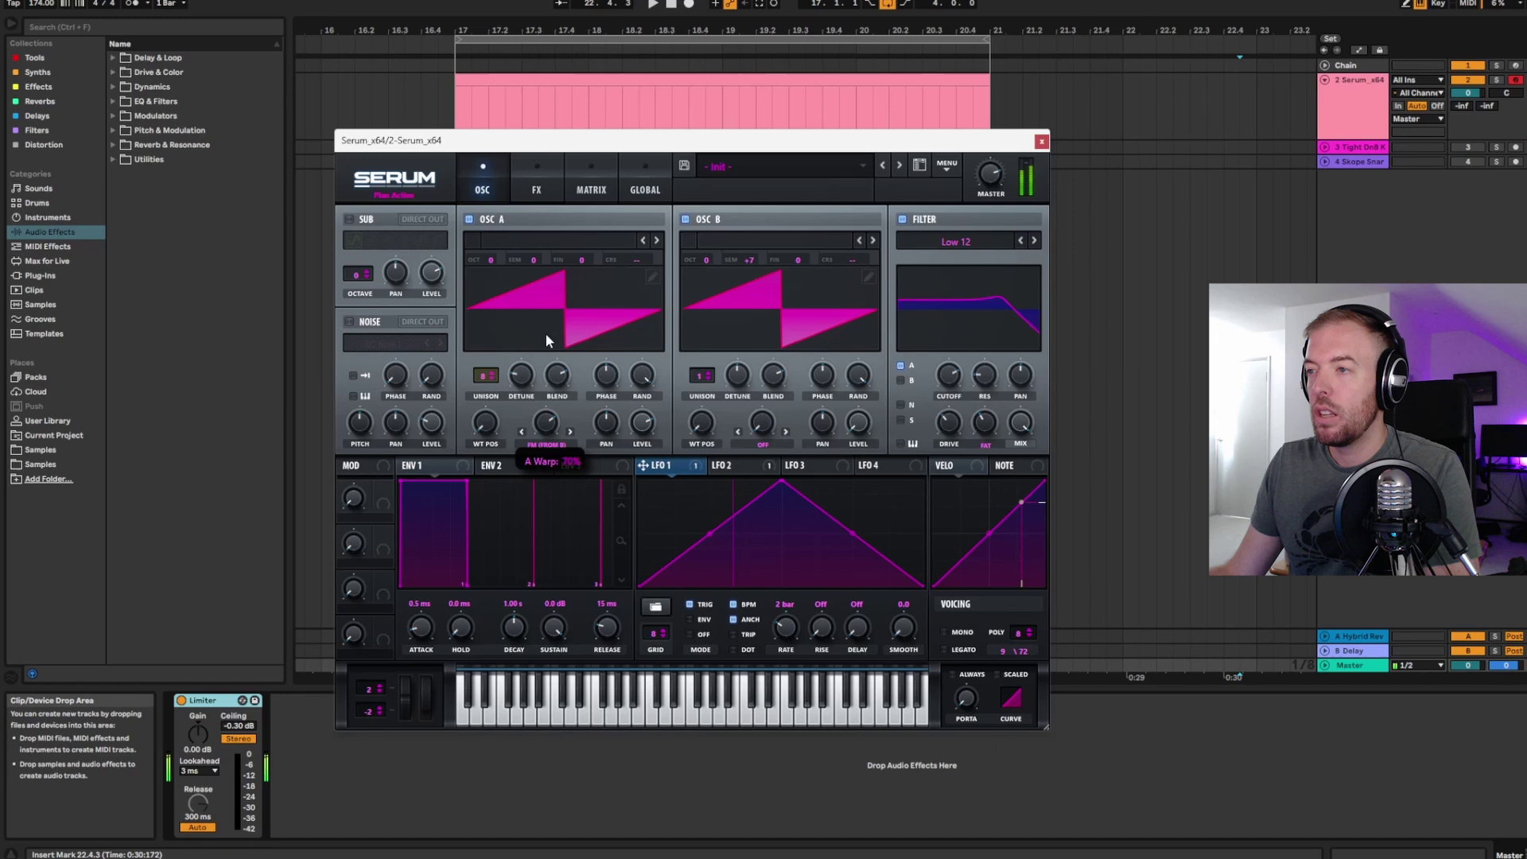
{"action": "left_click_drag", "start_coordinate": [706, 261], "coordinate": [705, 256]}
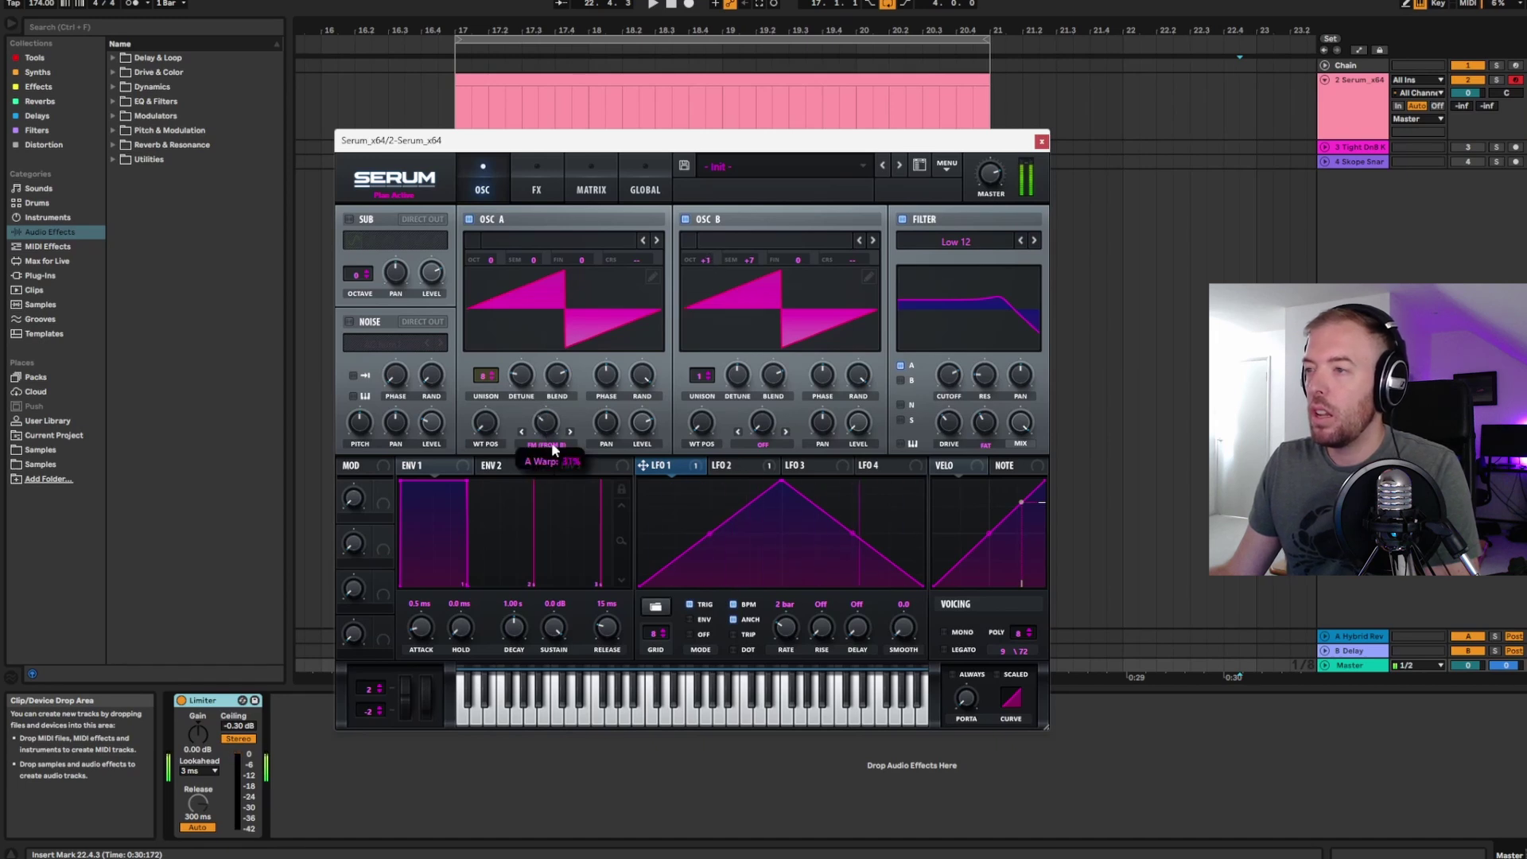
{"action": "left_click_drag", "start_coordinate": [720, 142], "coordinate": [734, 140]}
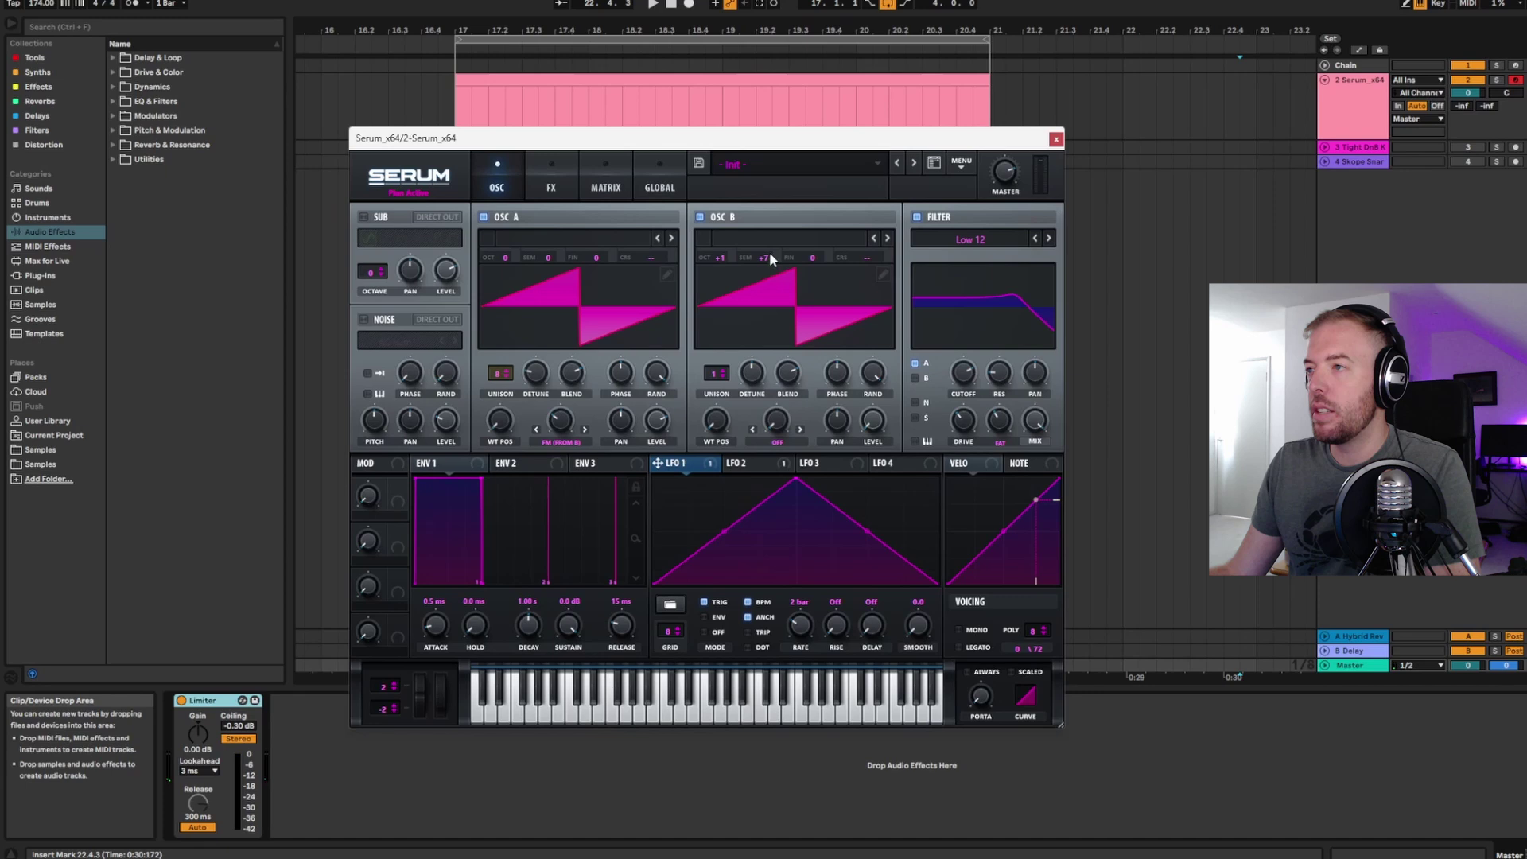
- Load the spectral wavetable Monster 6 [SL] into oscillator B and sweep its wavetable position
{"action": "left_click", "coordinate": [774, 242]}
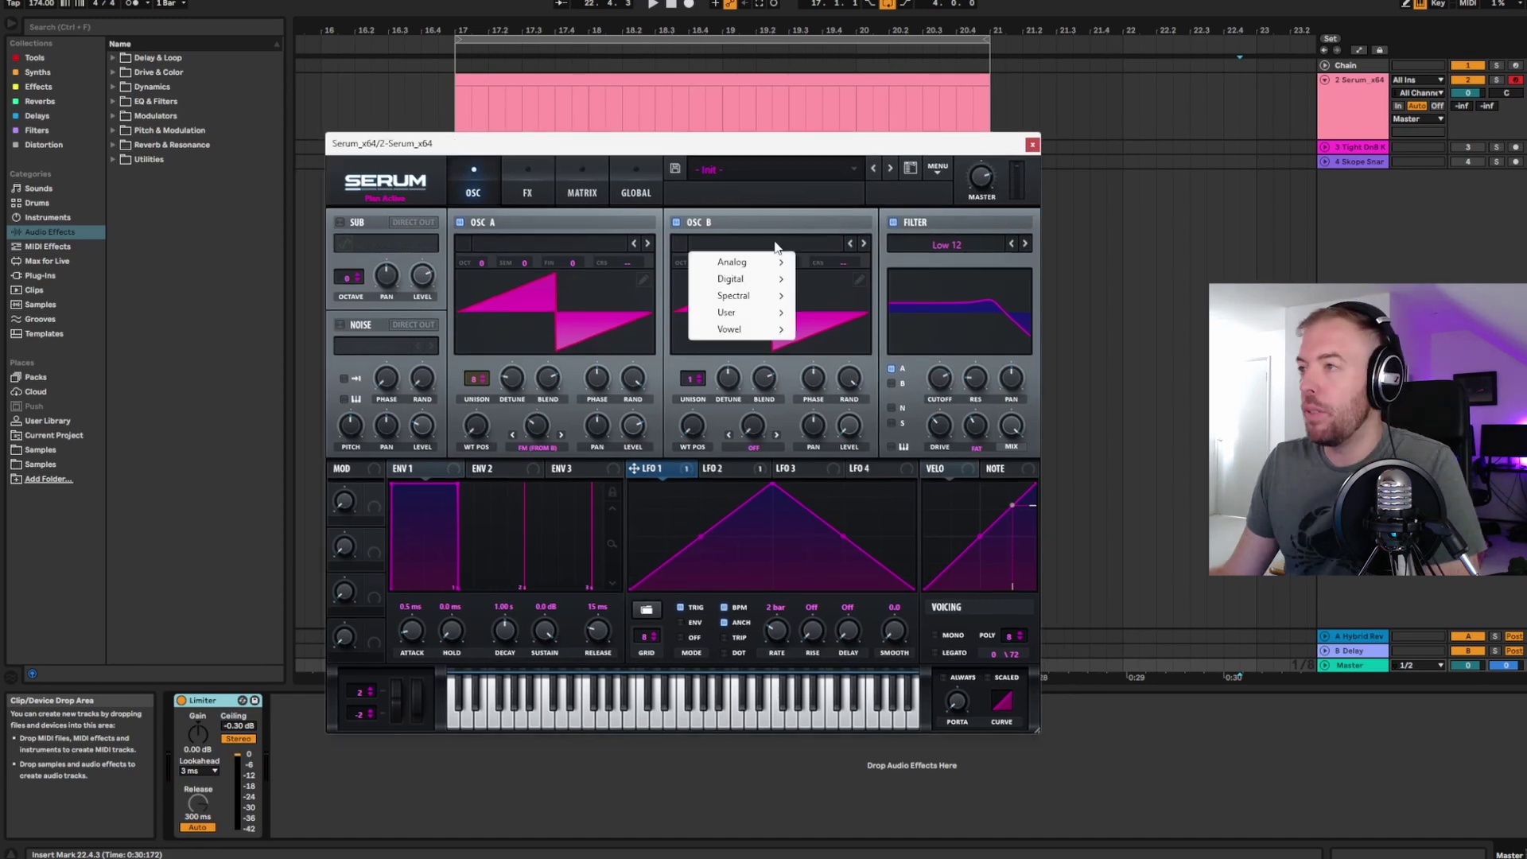
{"action": "mouse_move", "coordinate": [764, 295]}
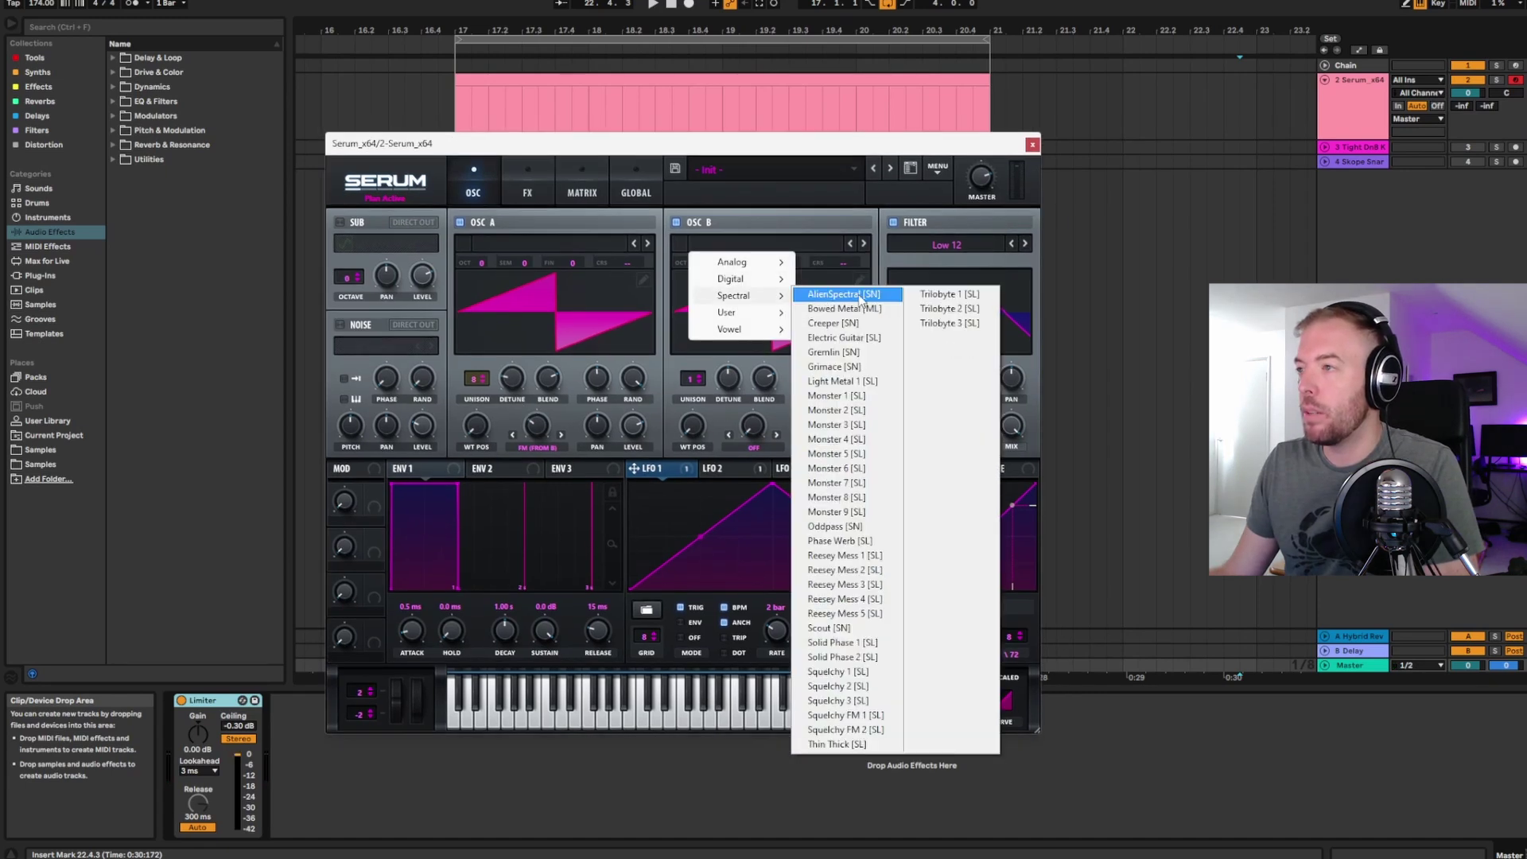
{"action": "left_click", "coordinate": [835, 469]}
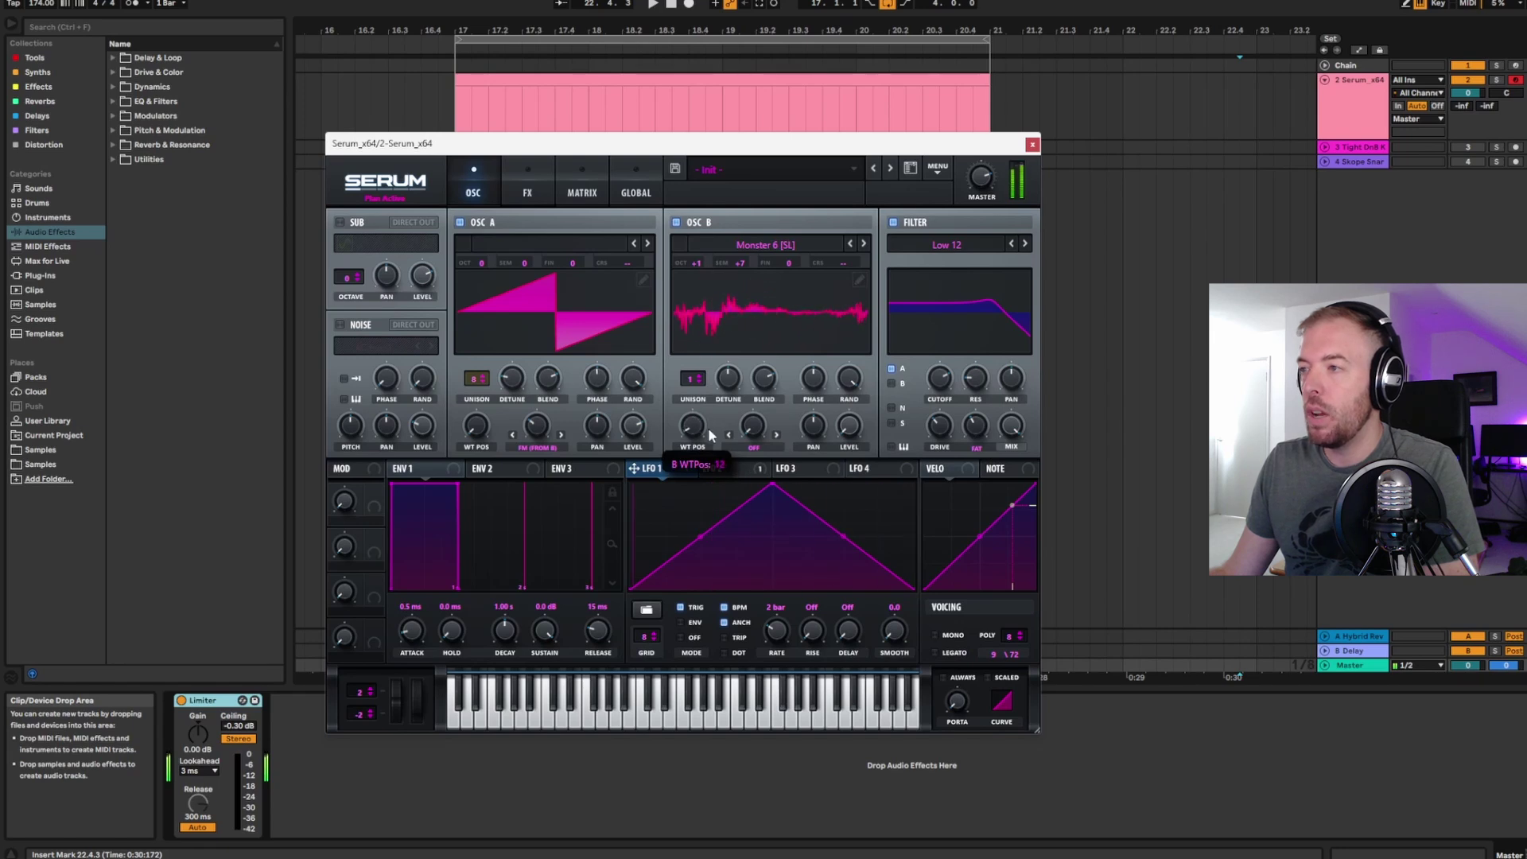
{"action": "mouse_move", "coordinate": [690, 437]}
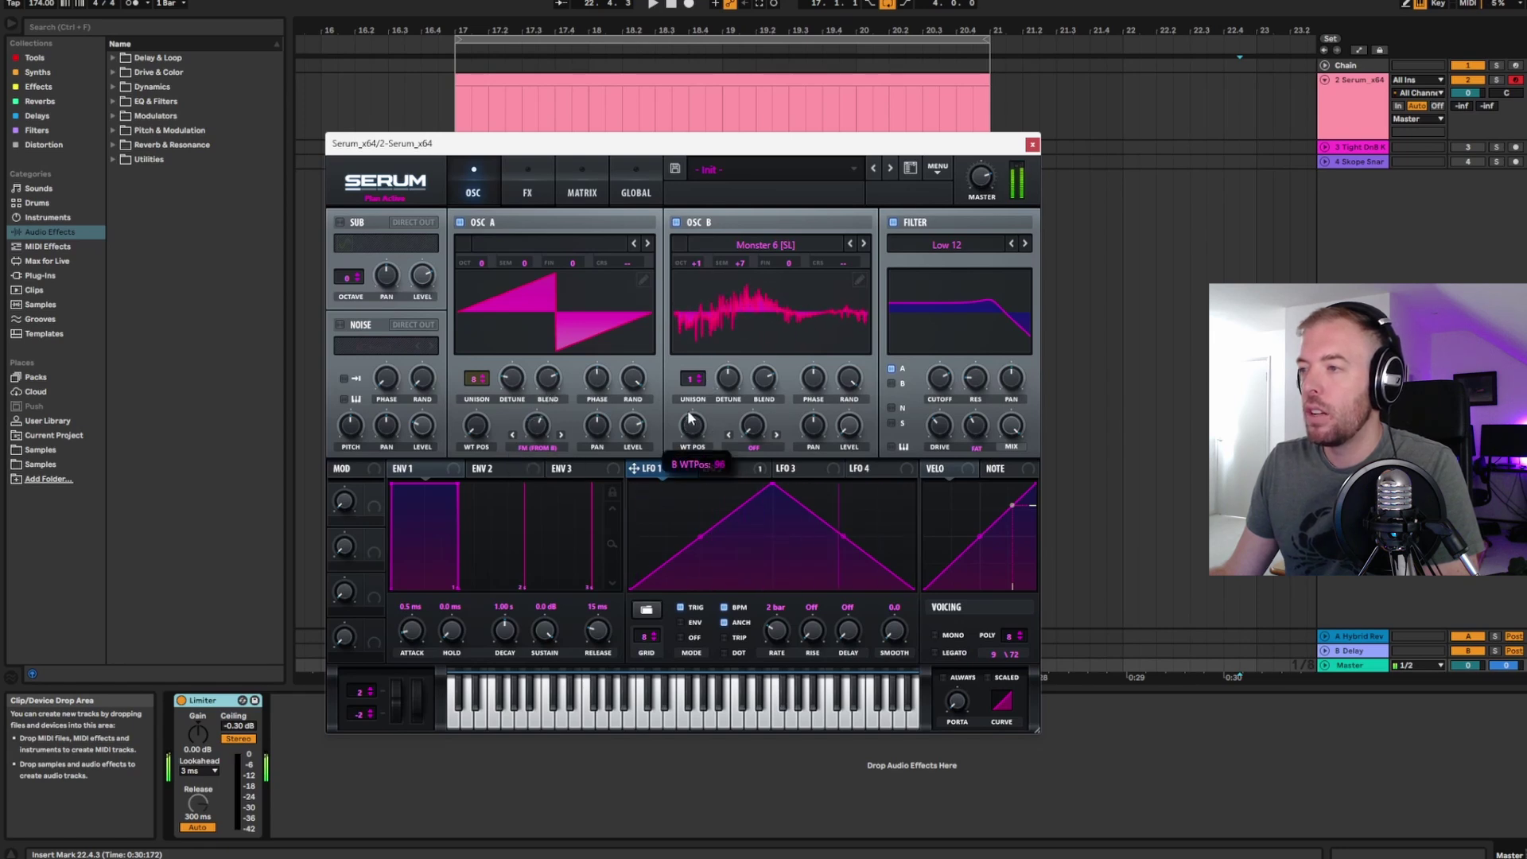
{"action": "left_click_drag", "start_coordinate": [690, 437], "coordinate": [693, 360]}
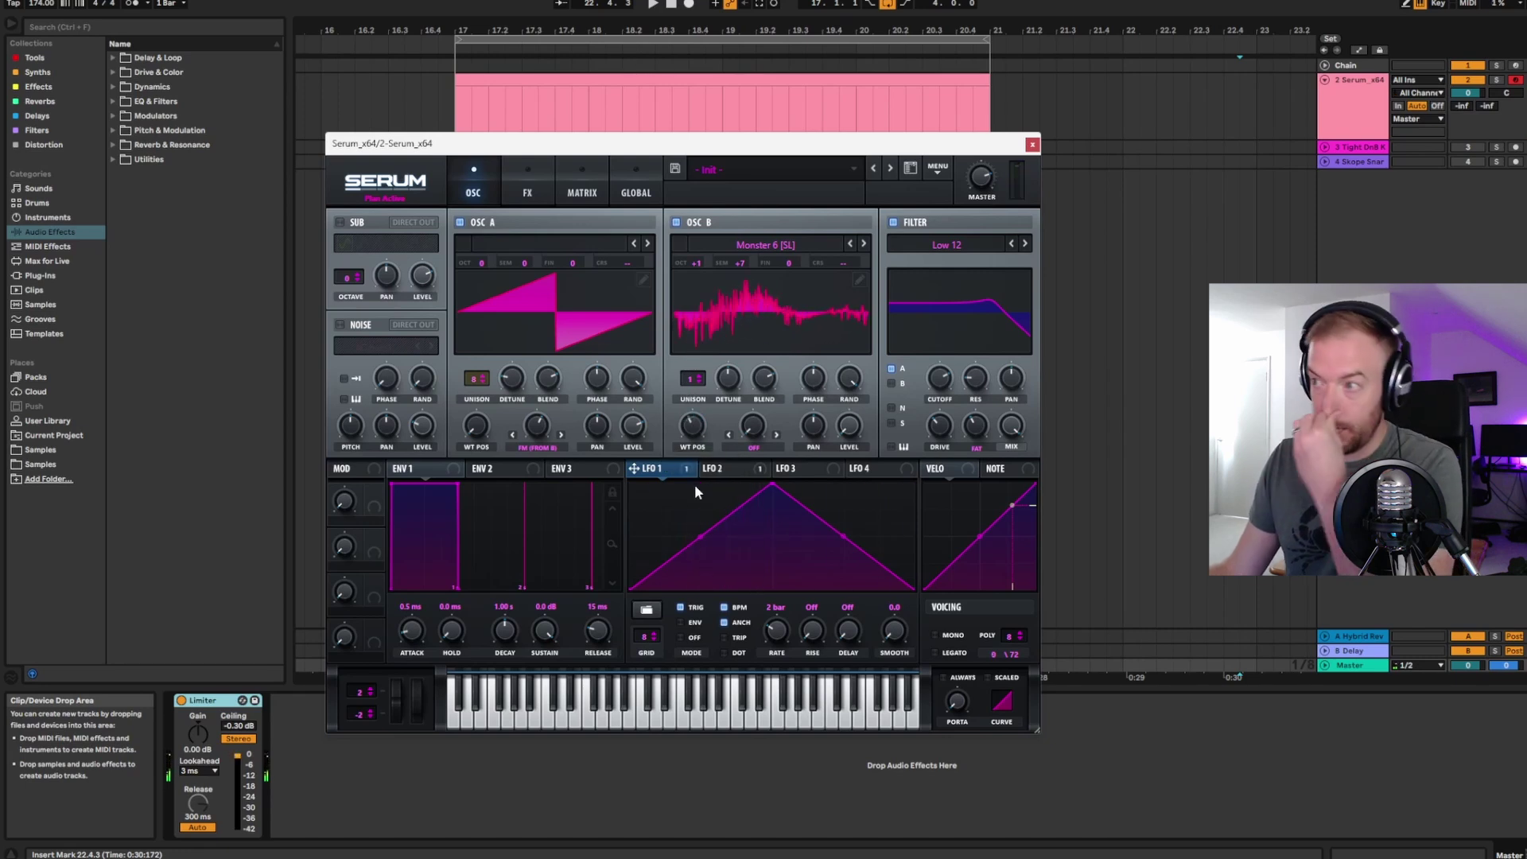
- Assign LFO 1 to oscillator B's wavetable position and adjust oscillator A's FM warp amount
{"action": "mouse_move", "coordinate": [675, 468]}
{"action": "left_mouse_down"}
{"action": "mouse_move", "coordinate": [692, 426]}
{"action": "mouse_move", "coordinate": [689, 486]}
{"action": "left_mouse_up"}
{"action": "mouse_move", "coordinate": [589, 143]}
{"action": "left_mouse_down"}
{"action": "mouse_move", "coordinate": [533, 147]}
{"action": "mouse_move", "coordinate": [559, 145]}
{"action": "left_mouse_up"}
{"action": "left_click_drag", "start_coordinate": [544, 434], "coordinate": [545, 419]}
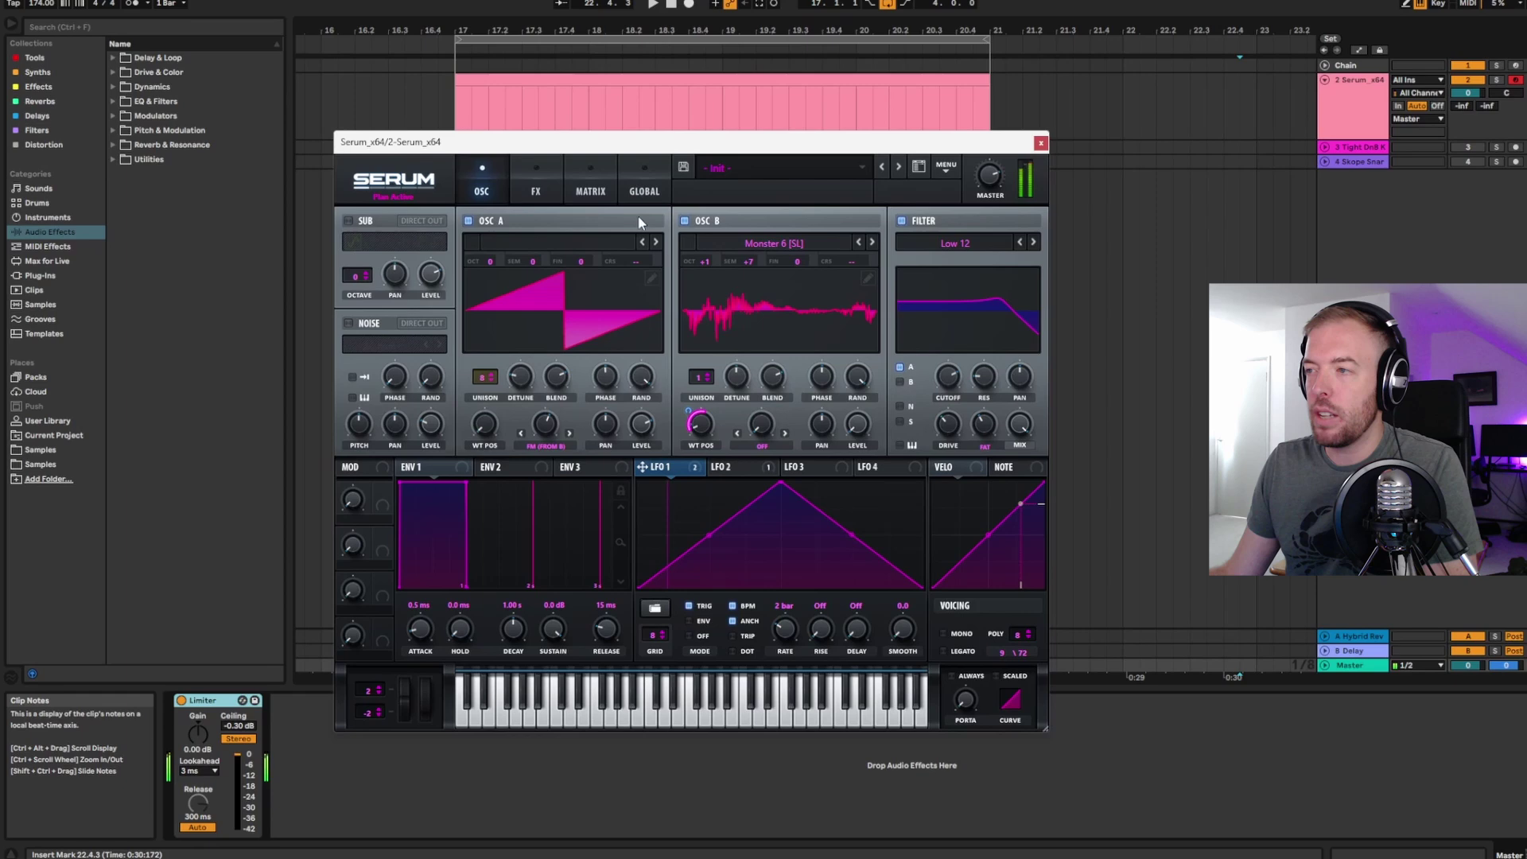
{"action": "left_click_drag", "start_coordinate": [644, 144], "coordinate": [638, 143]}
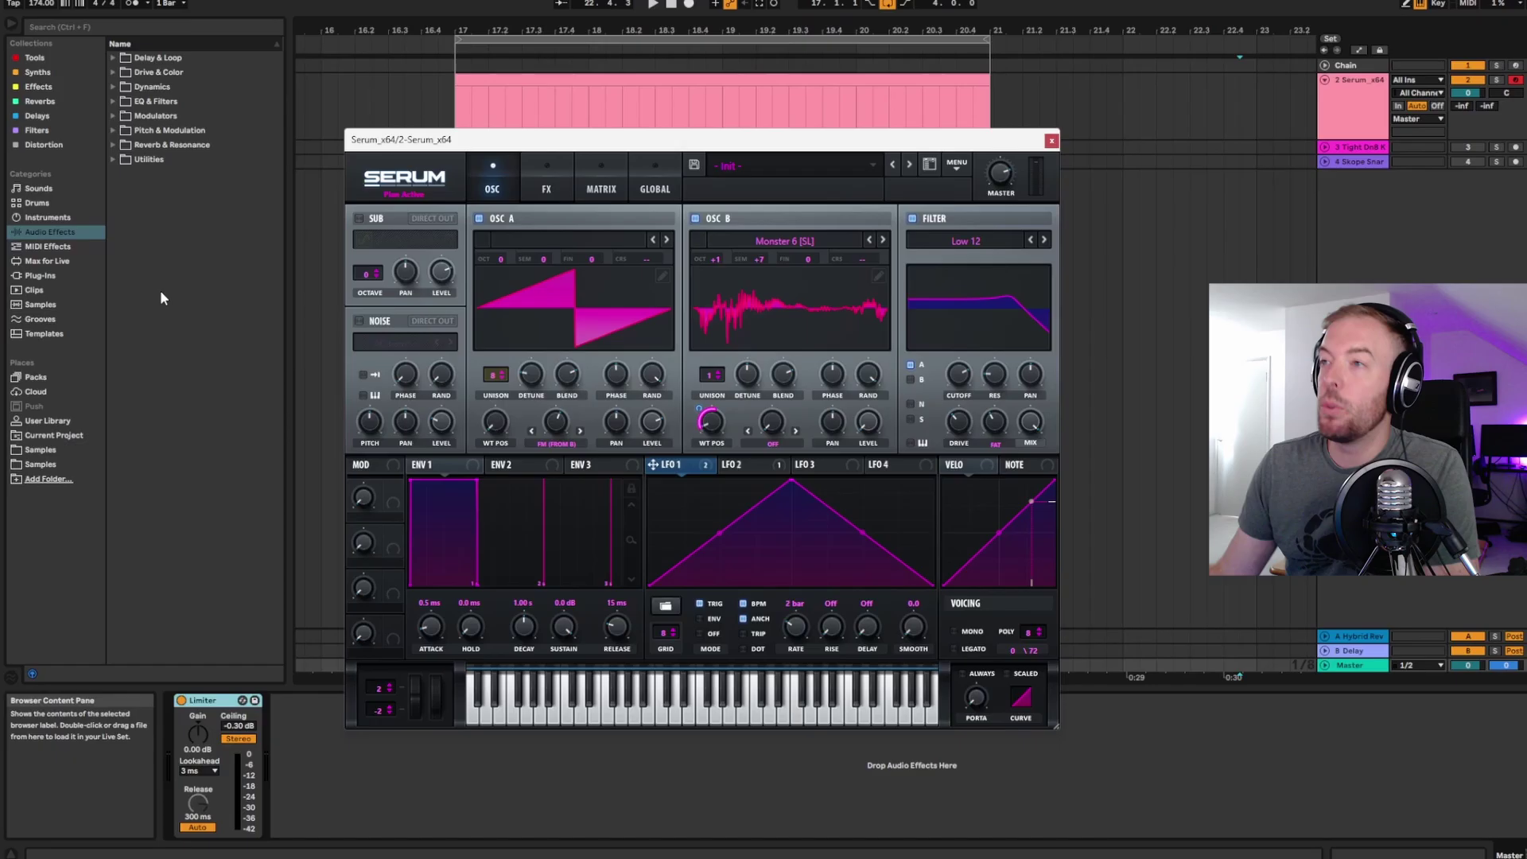
{"action": "left_click_drag", "start_coordinate": [549, 143], "coordinate": [533, 141]}
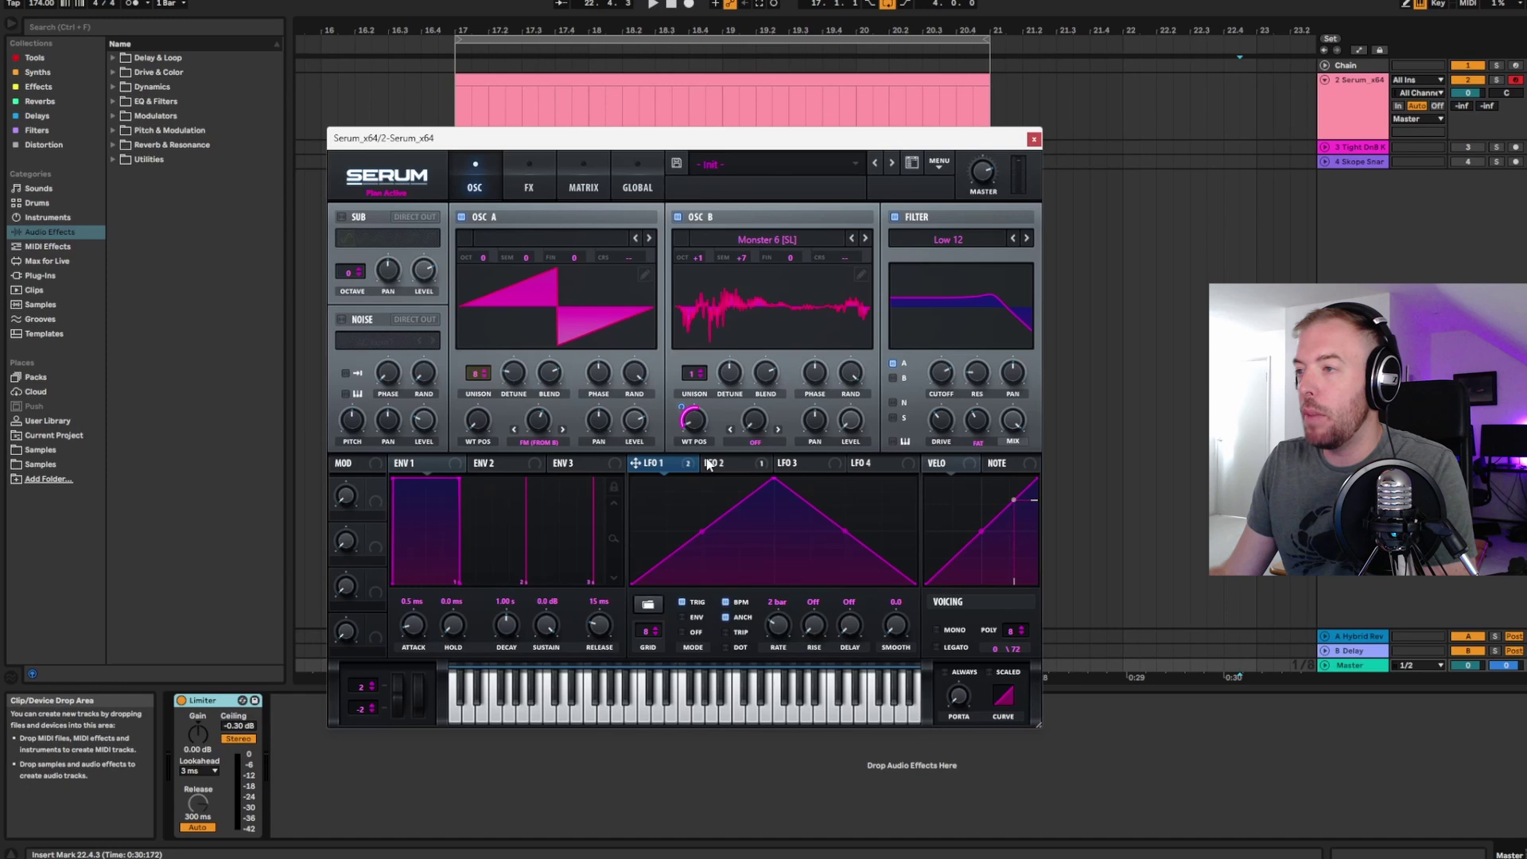
- Check the EQ low band's frequency and assign LFO 1 to oscillator A's FM (From B) warp amount
{"action": "left_click", "coordinate": [529, 181]}
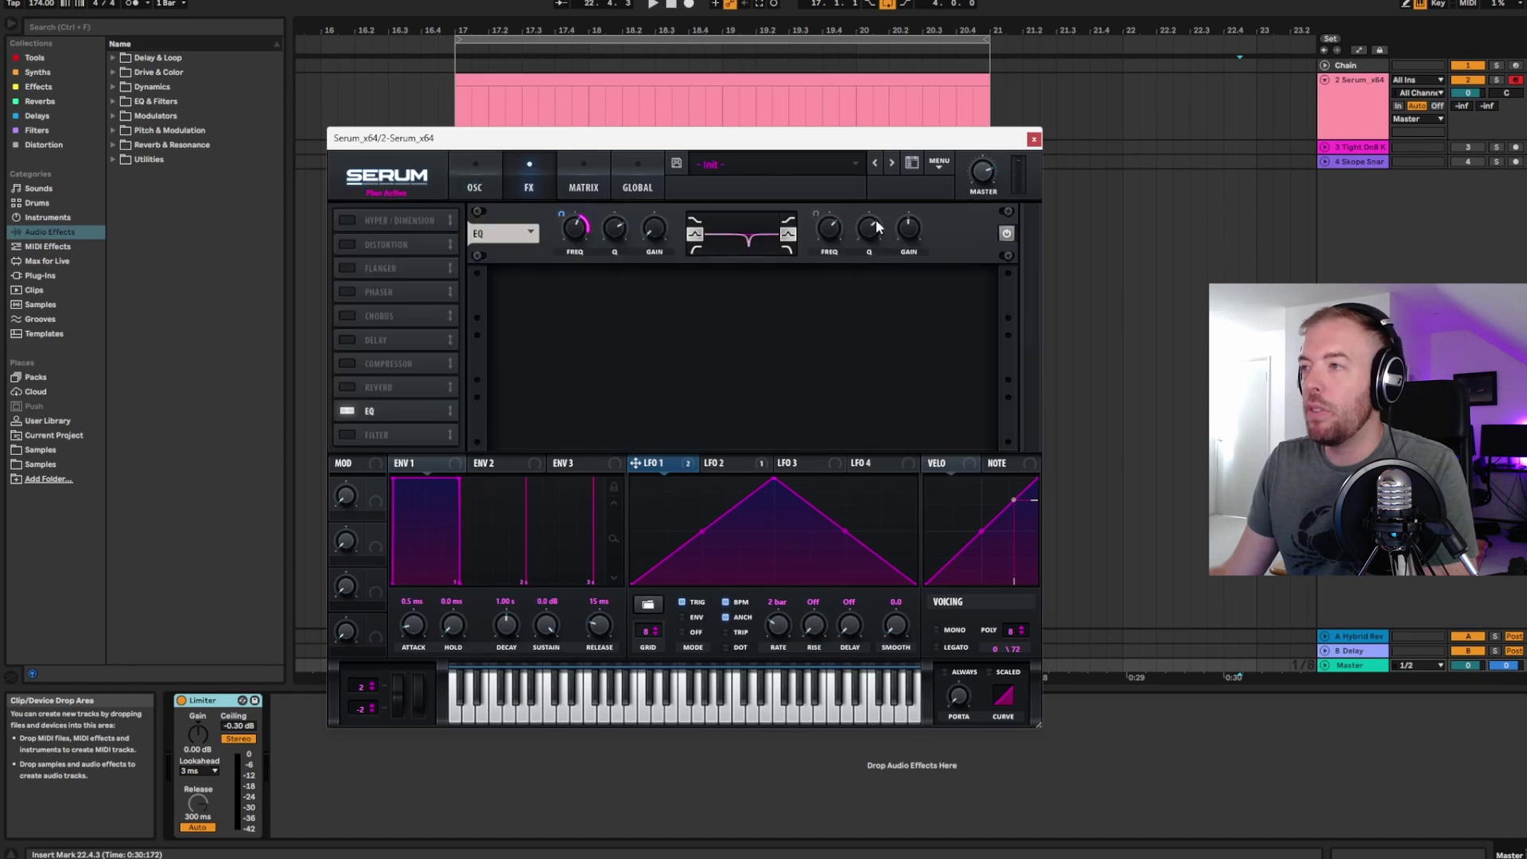
{"action": "mouse_move", "coordinate": [575, 239]}
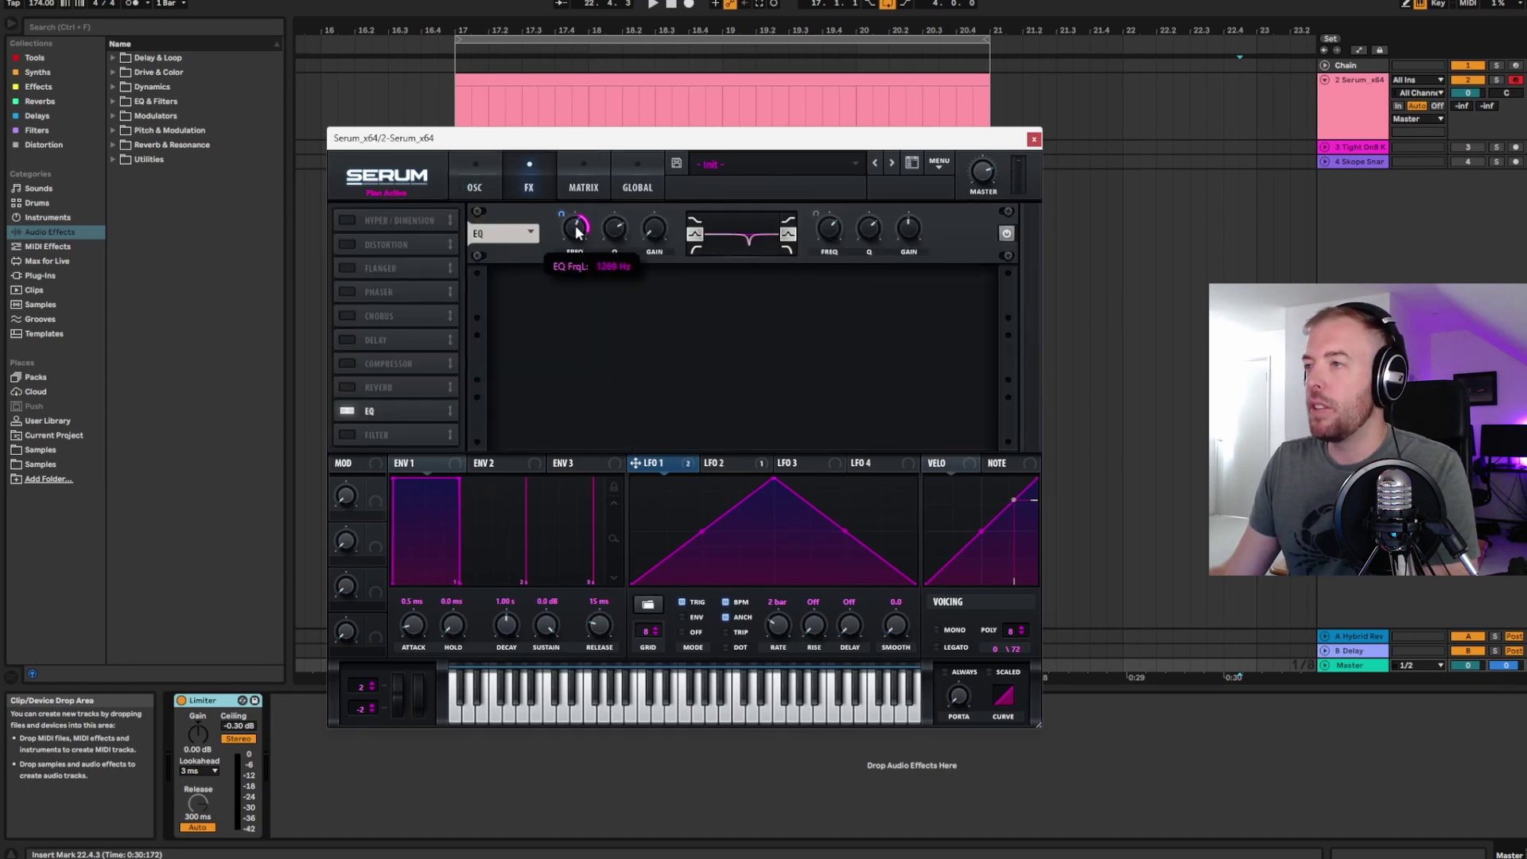
{"action": "left_click", "coordinate": [482, 181]}
{"action": "left_click_drag", "start_coordinate": [621, 141], "coordinate": [628, 142]}
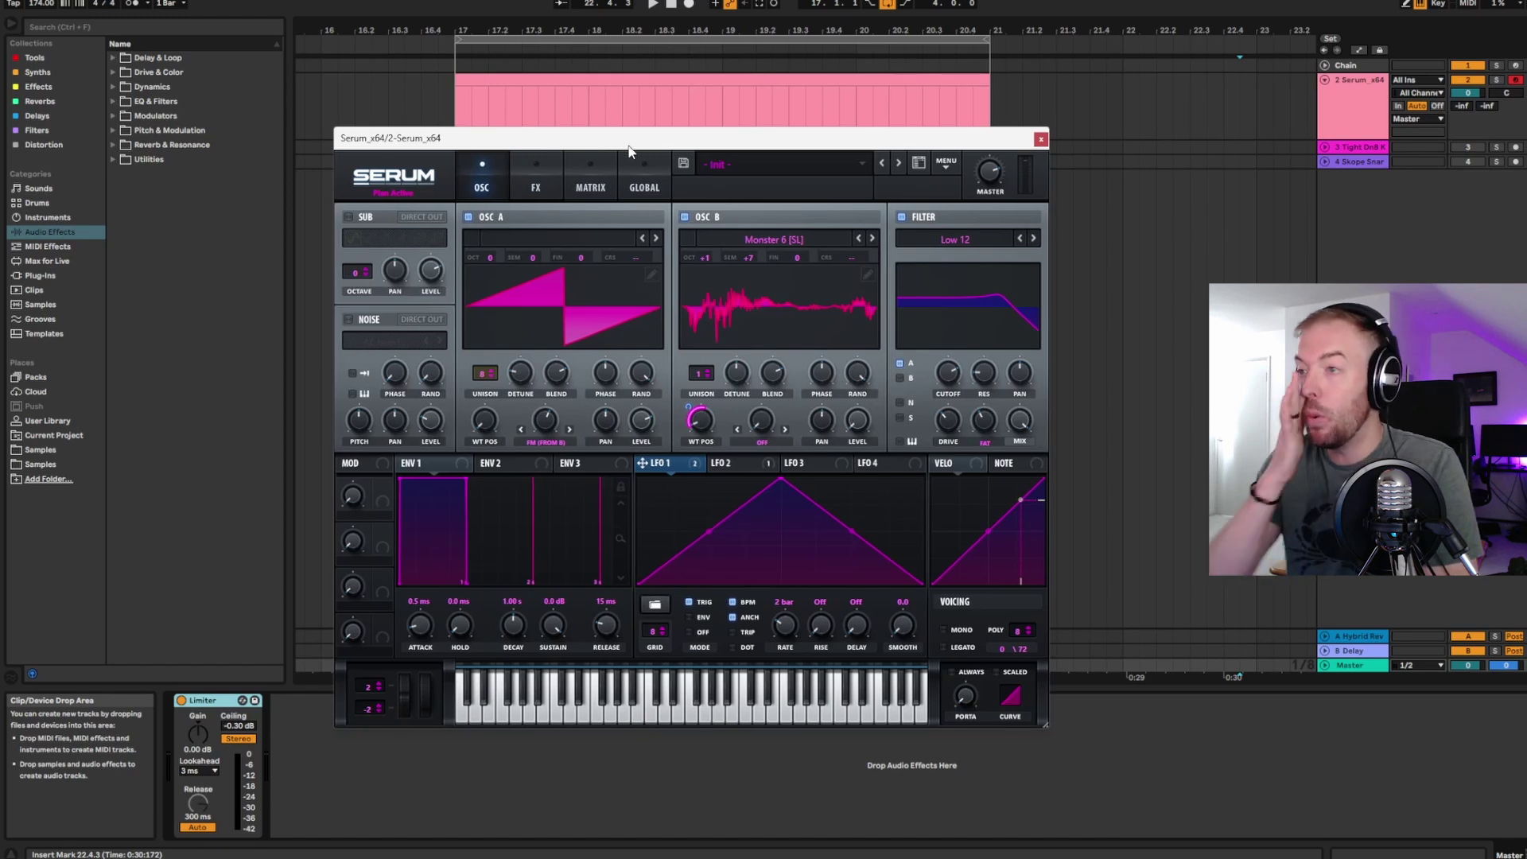
{"action": "left_click_drag", "start_coordinate": [641, 463], "coordinate": [546, 421]}
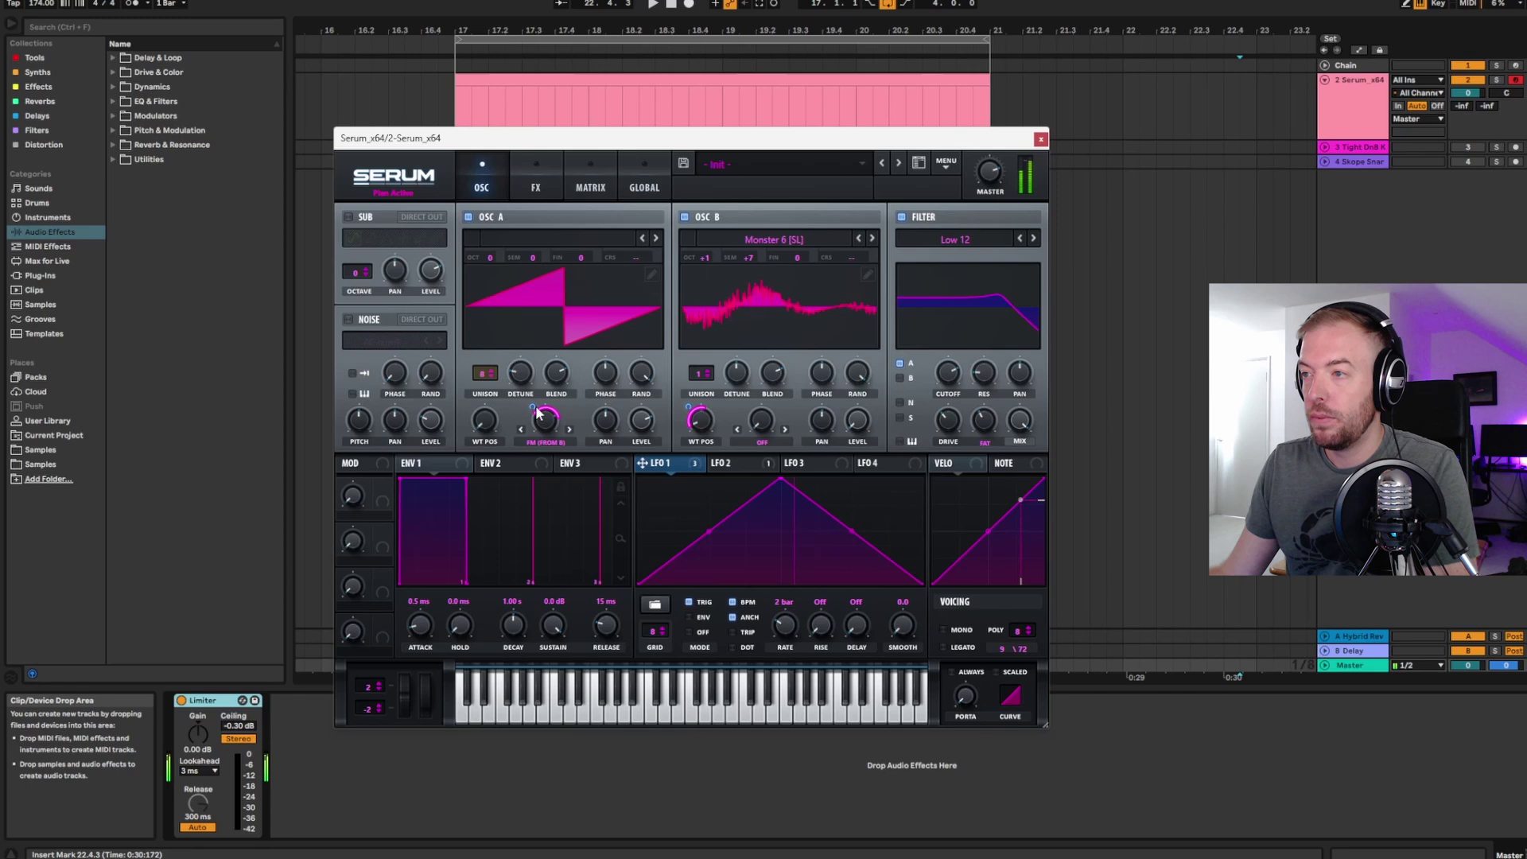
- Assign LFO 2 to oscillator A's level with a falling curve and adjust its curvature while testing rates up to 1/16, ending at 1/8
{"action": "mouse_move", "coordinate": [534, 412]}
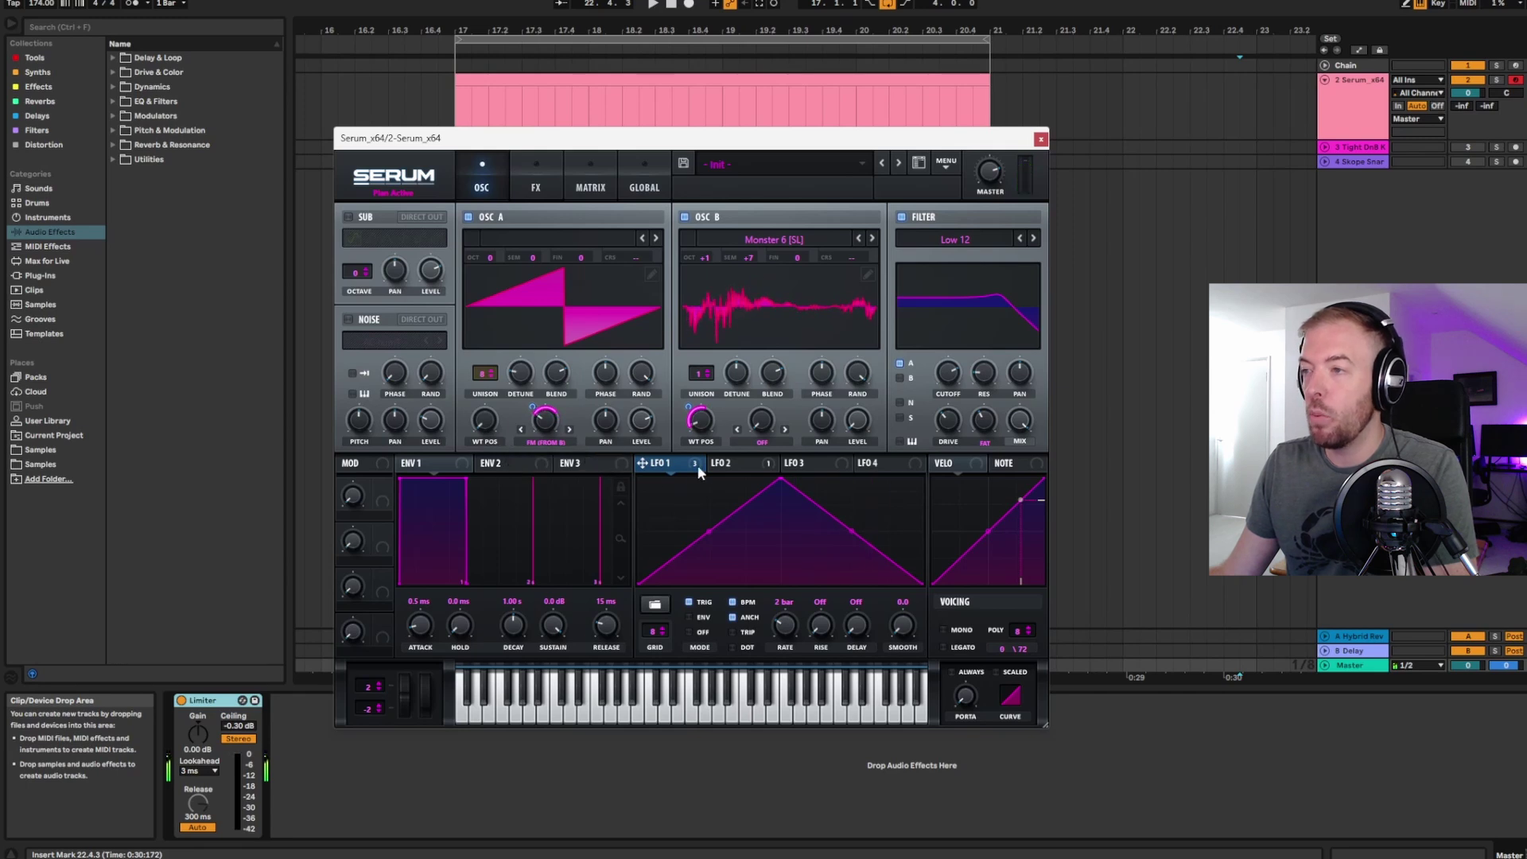
{"action": "left_click_drag", "start_coordinate": [610, 425], "coordinate": [656, 536]}
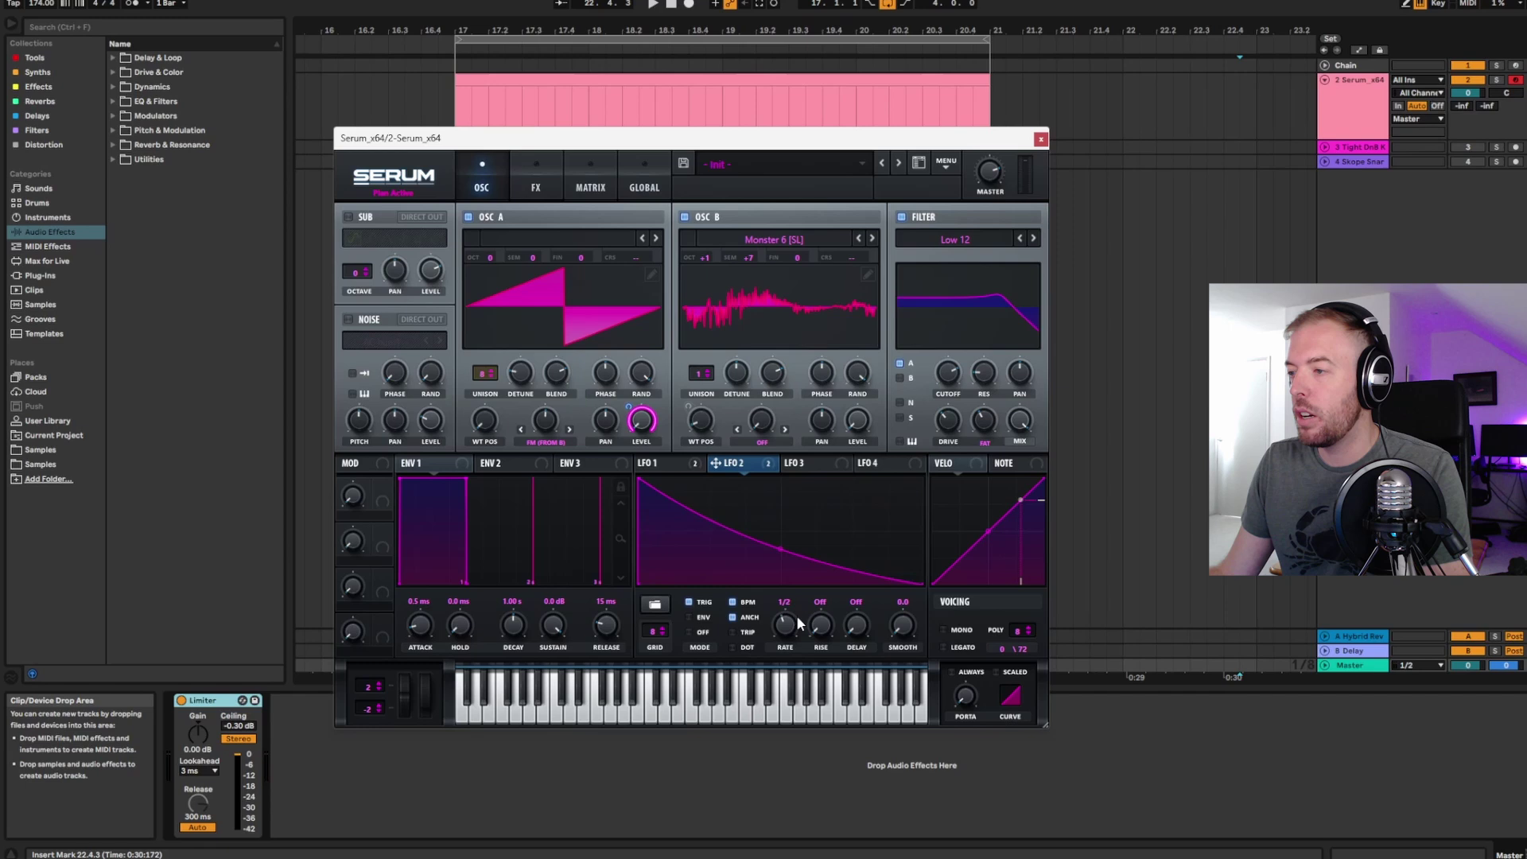
{"action": "key", "text": "a"}
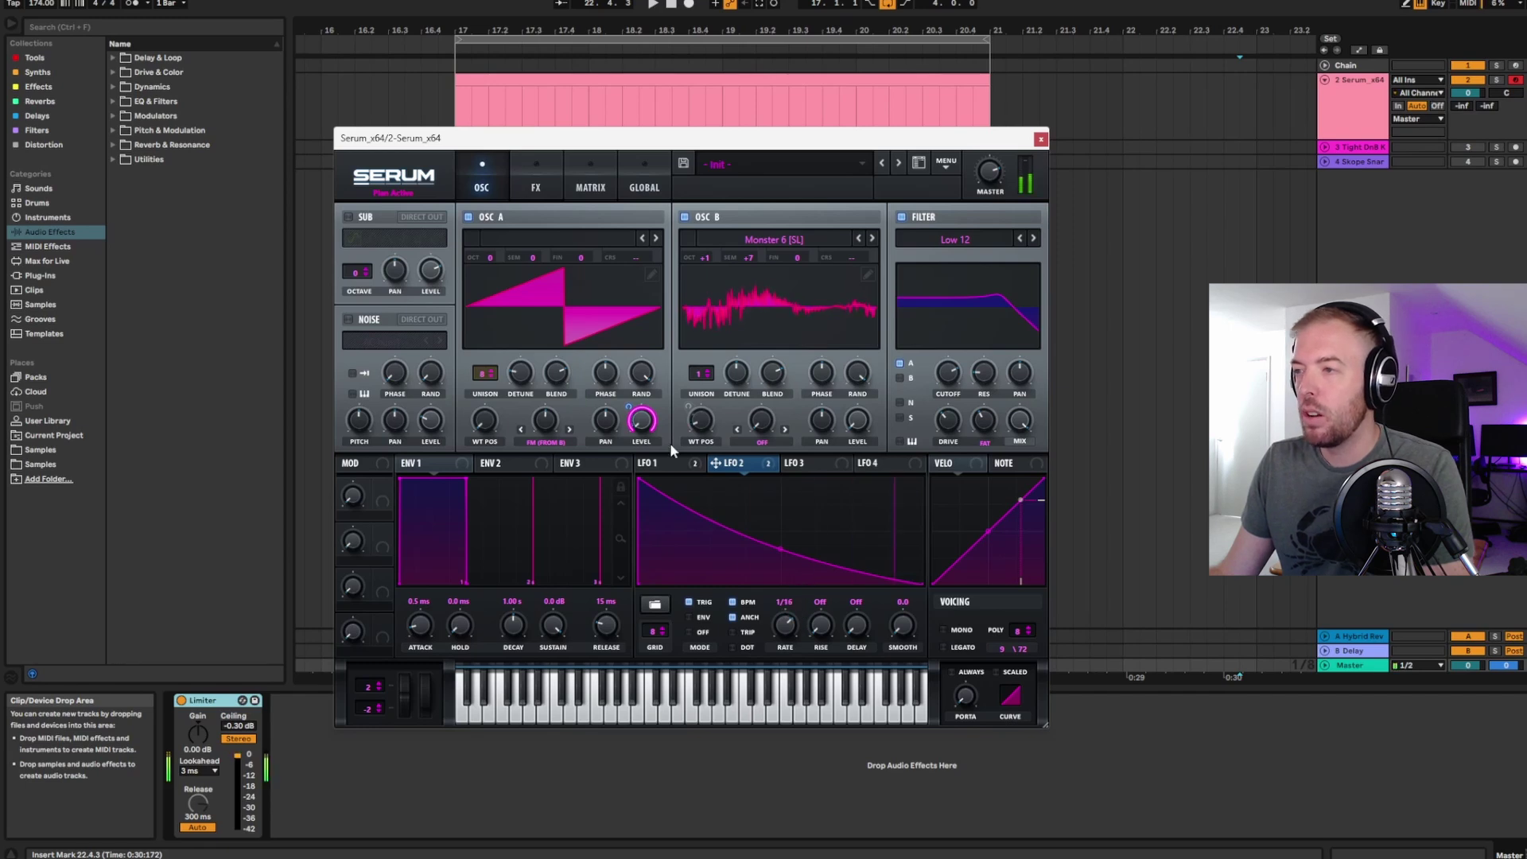
{"action": "left_click_drag", "start_coordinate": [781, 527], "coordinate": [776, 556]}
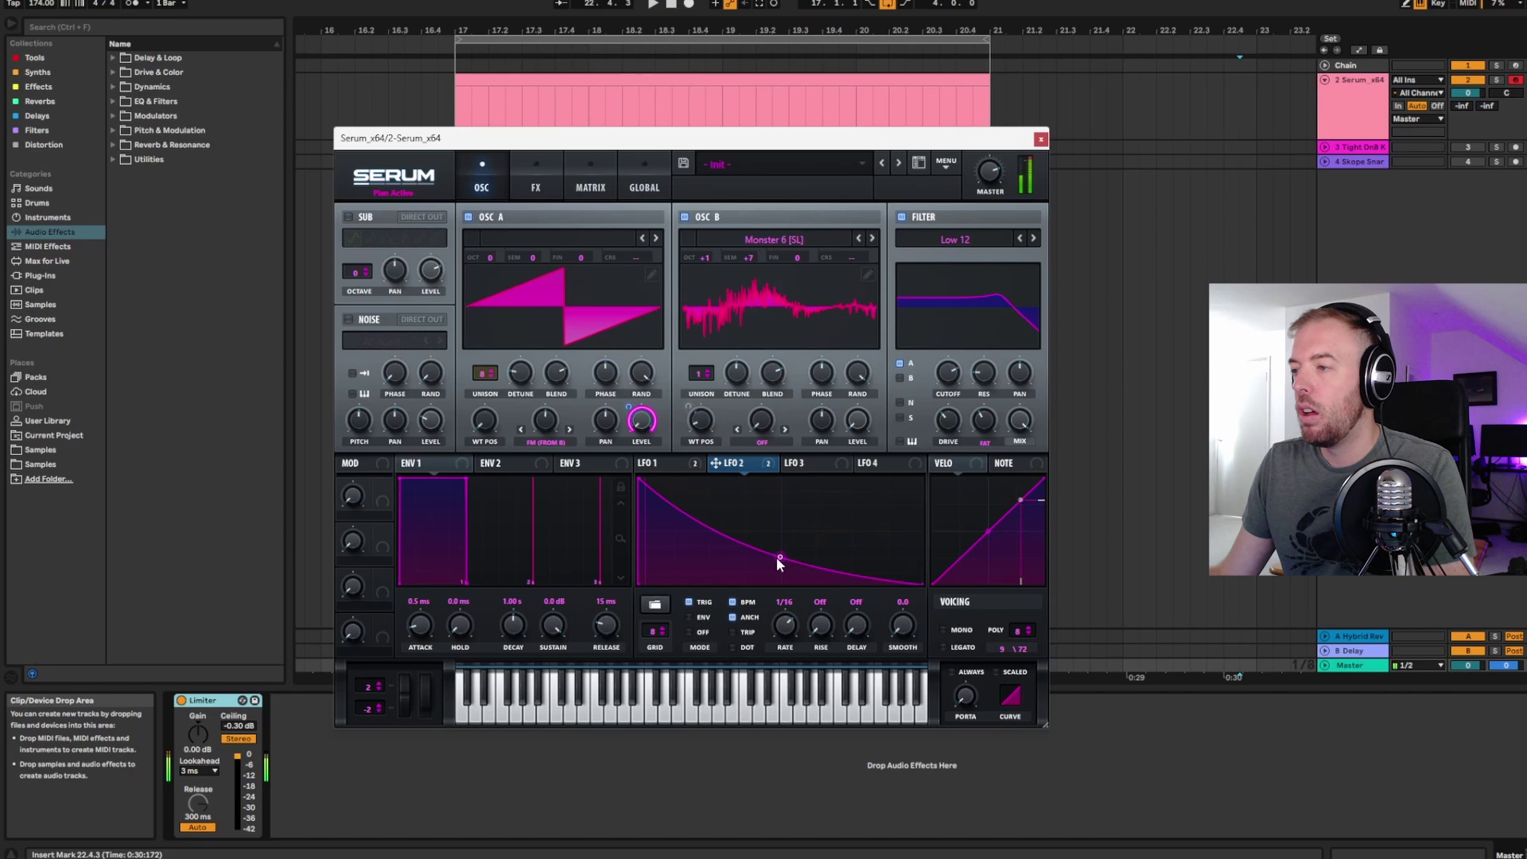
{"action": "left_click_drag", "start_coordinate": [792, 628], "coordinate": [791, 644]}
{"action": "mouse_move", "coordinate": [779, 562]}
{"action": "left_mouse_down"}
{"action": "mouse_move", "coordinate": [789, 526]}
{"action": "mouse_move", "coordinate": [788, 547]}
{"action": "left_mouse_up"}
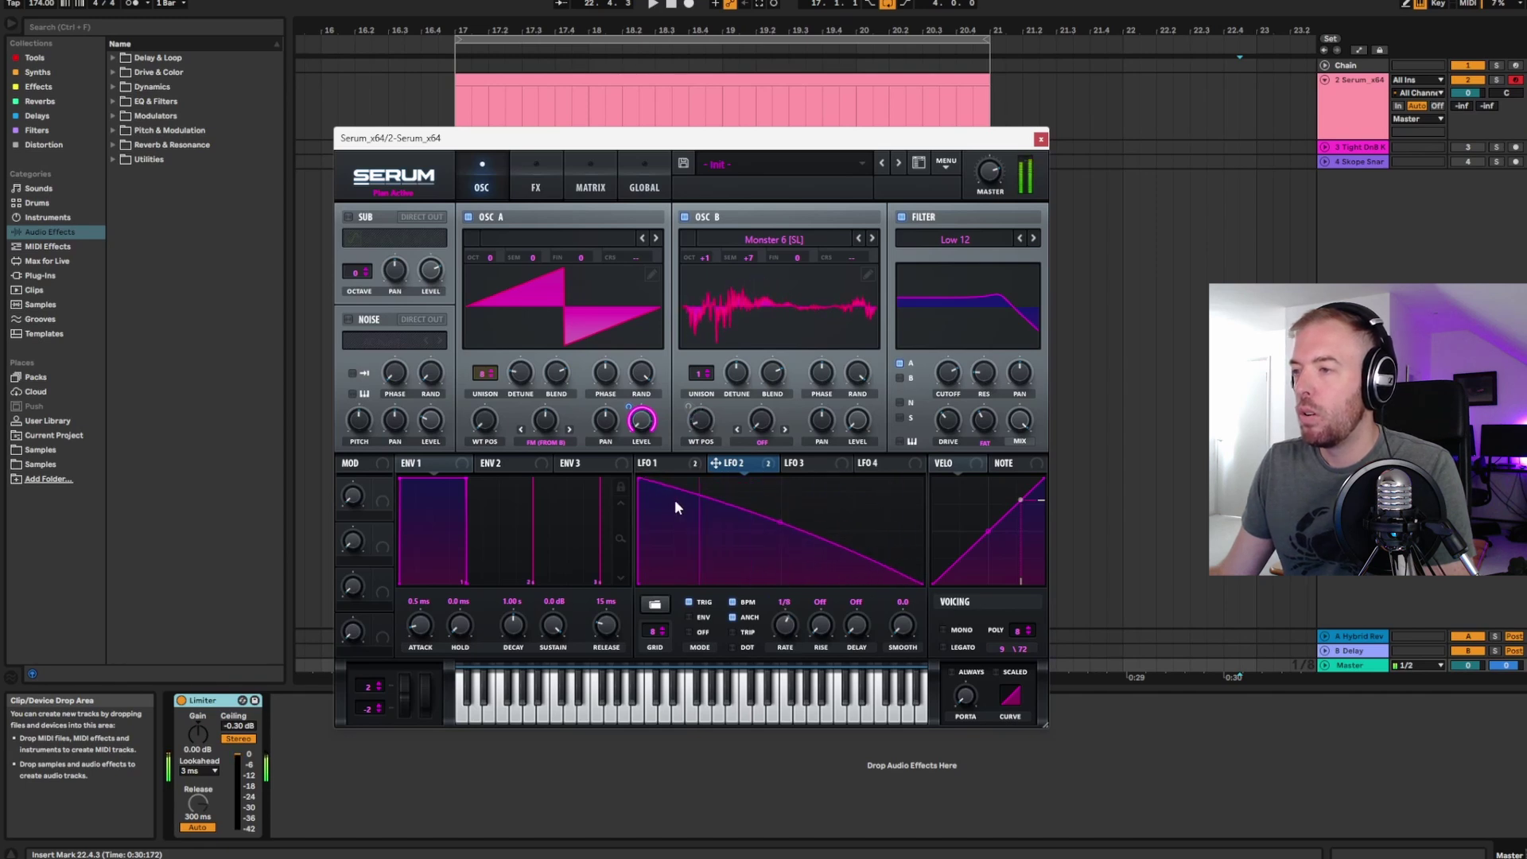
- Give LFO 2 a short rise before its fall and try faster synced and unsynced rates, finishing BPM-synced at 1/8
{"action": "left_click_drag", "start_coordinate": [639, 479], "coordinate": [692, 479]}
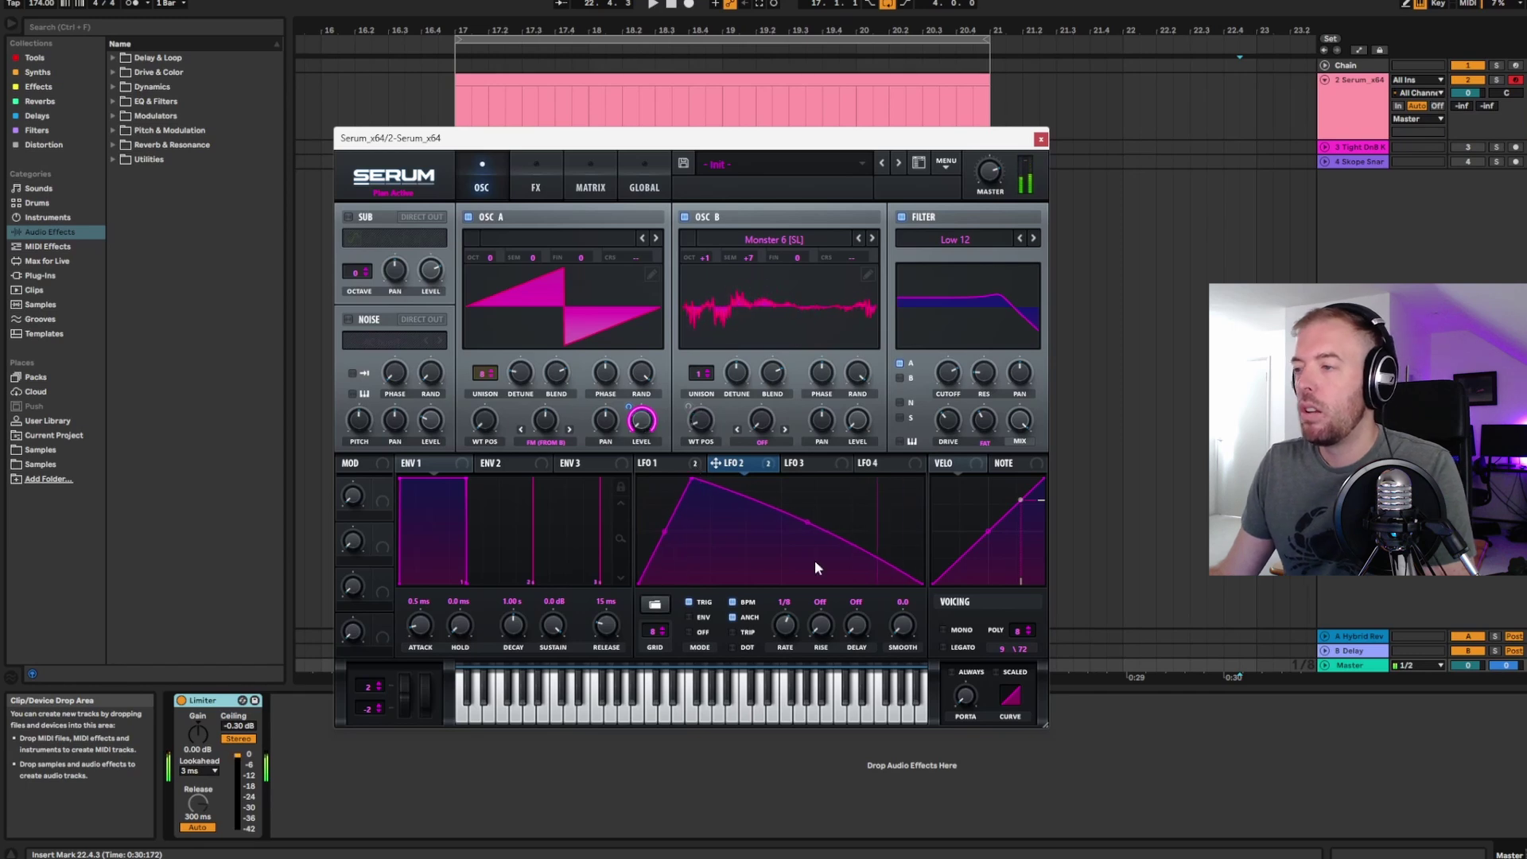
{"action": "left_click_drag", "start_coordinate": [936, 139], "coordinate": [947, 142]}
{"action": "left_click_drag", "start_coordinate": [789, 627], "coordinate": [790, 632]}
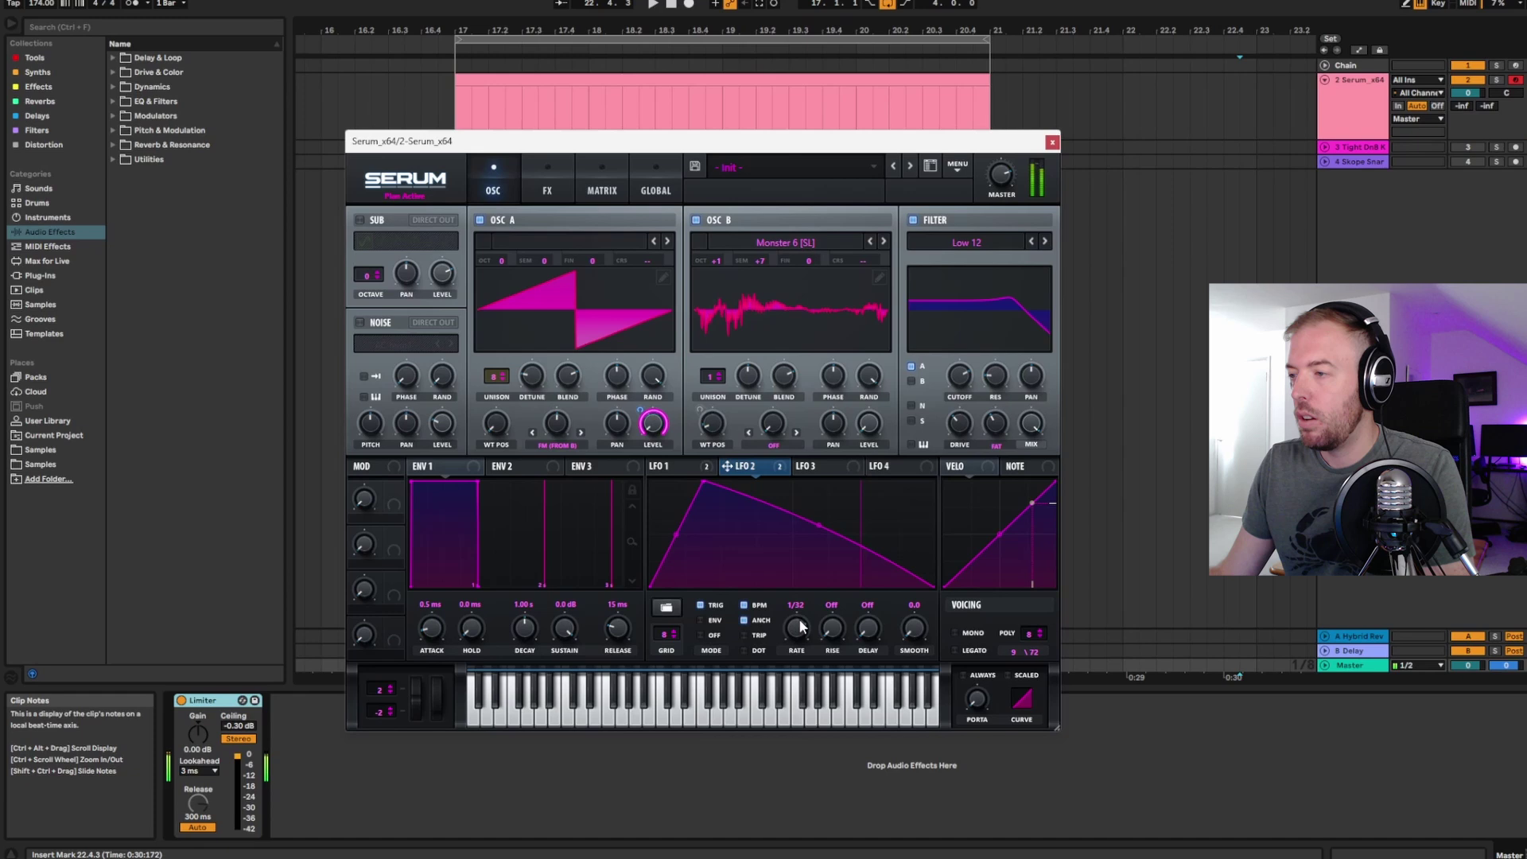
{"action": "left_click", "coordinate": [743, 605]}
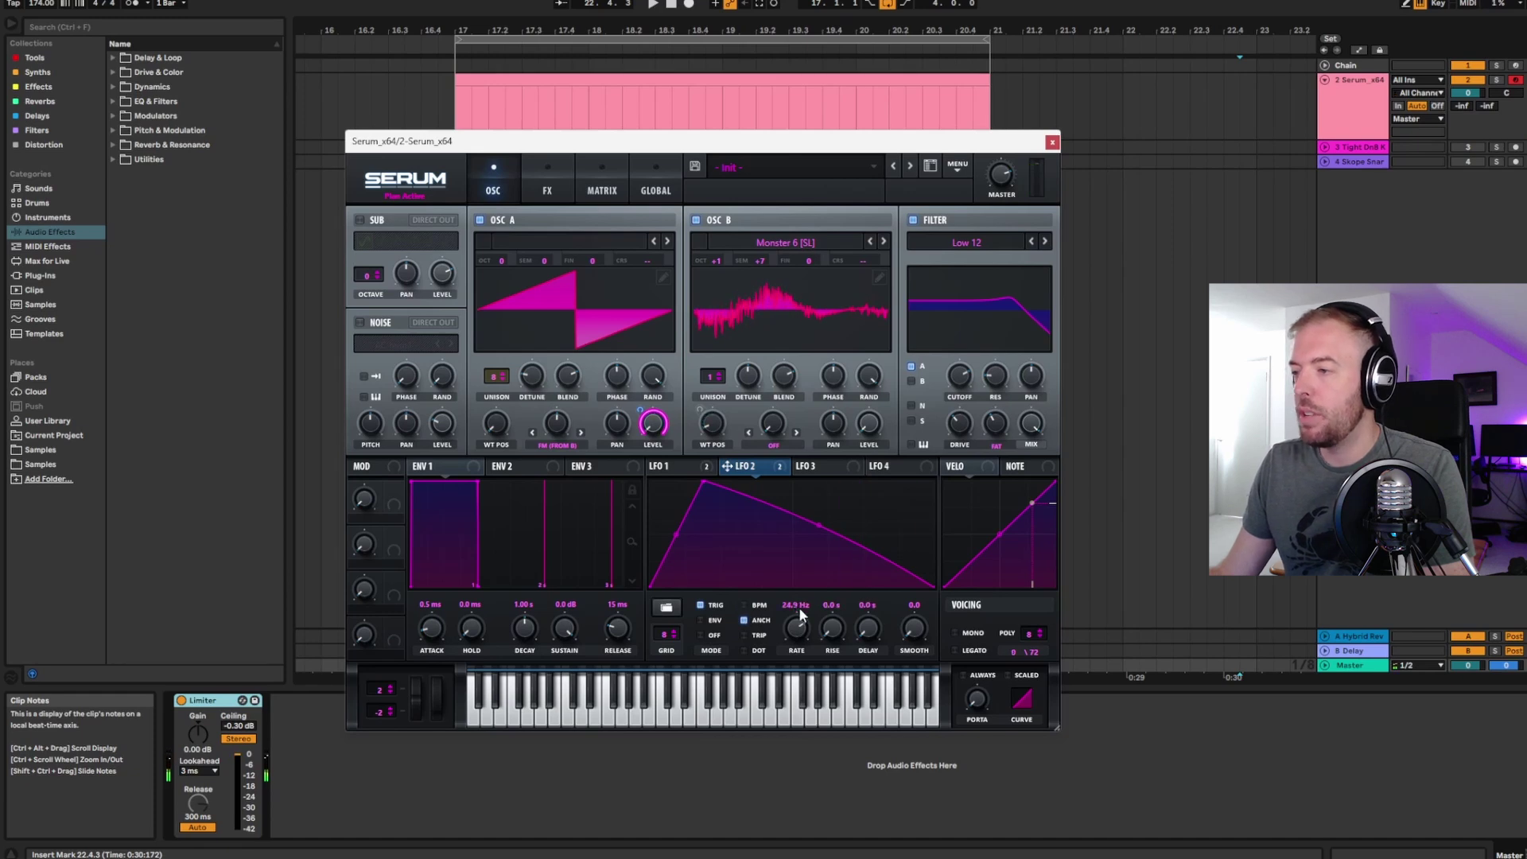
{"action": "left_click_drag", "start_coordinate": [798, 628], "coordinate": [810, 730]}
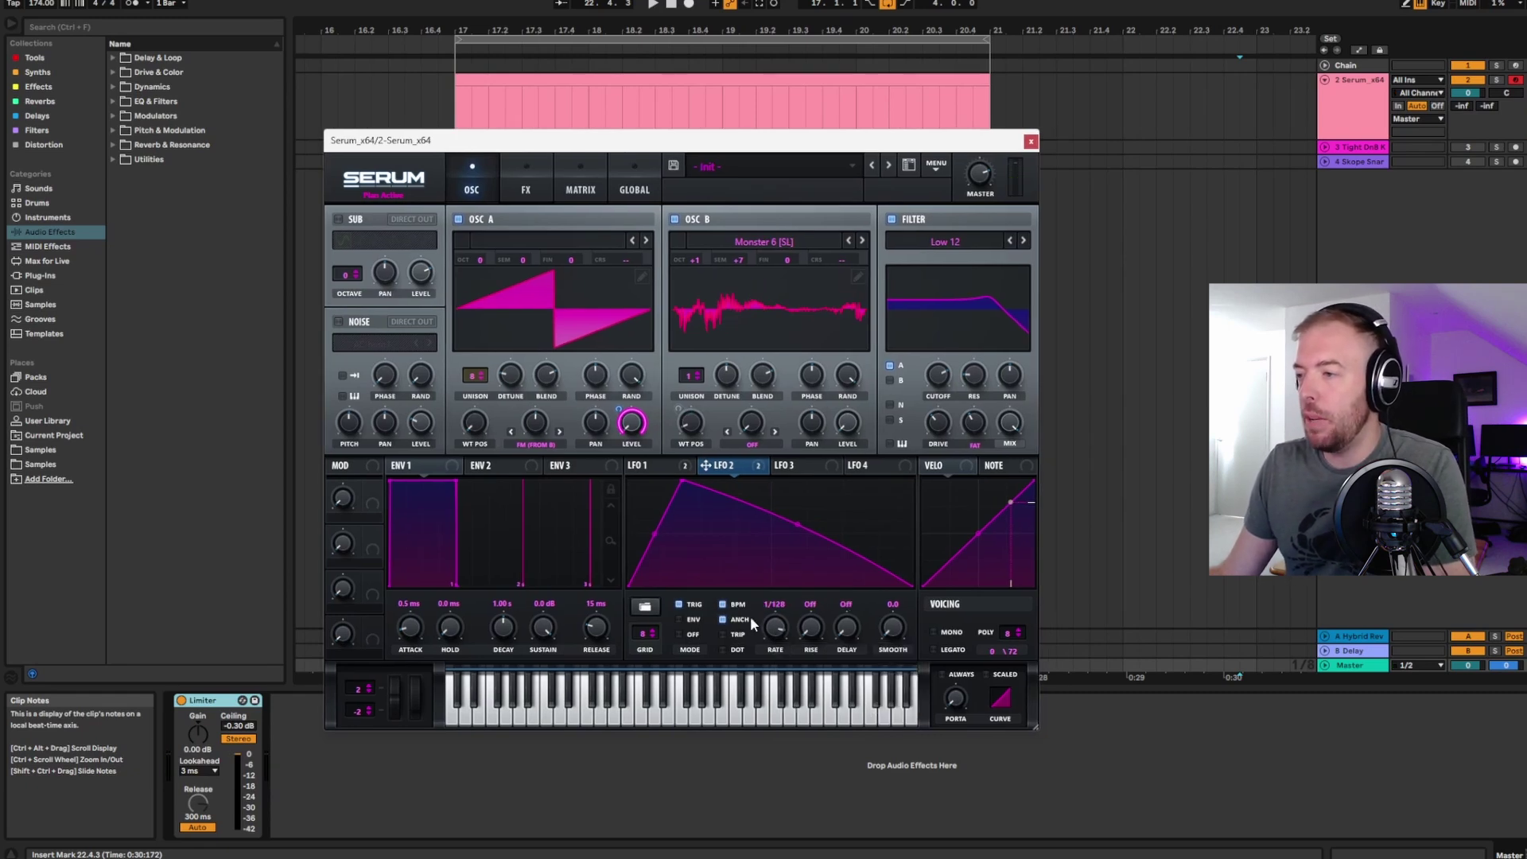
{"action": "mouse_move", "coordinate": [739, 142]}
{"action": "left_mouse_down"}
{"action": "mouse_move", "coordinate": [715, 152]}
{"action": "mouse_move", "coordinate": [761, 148]}
{"action": "left_mouse_up"}
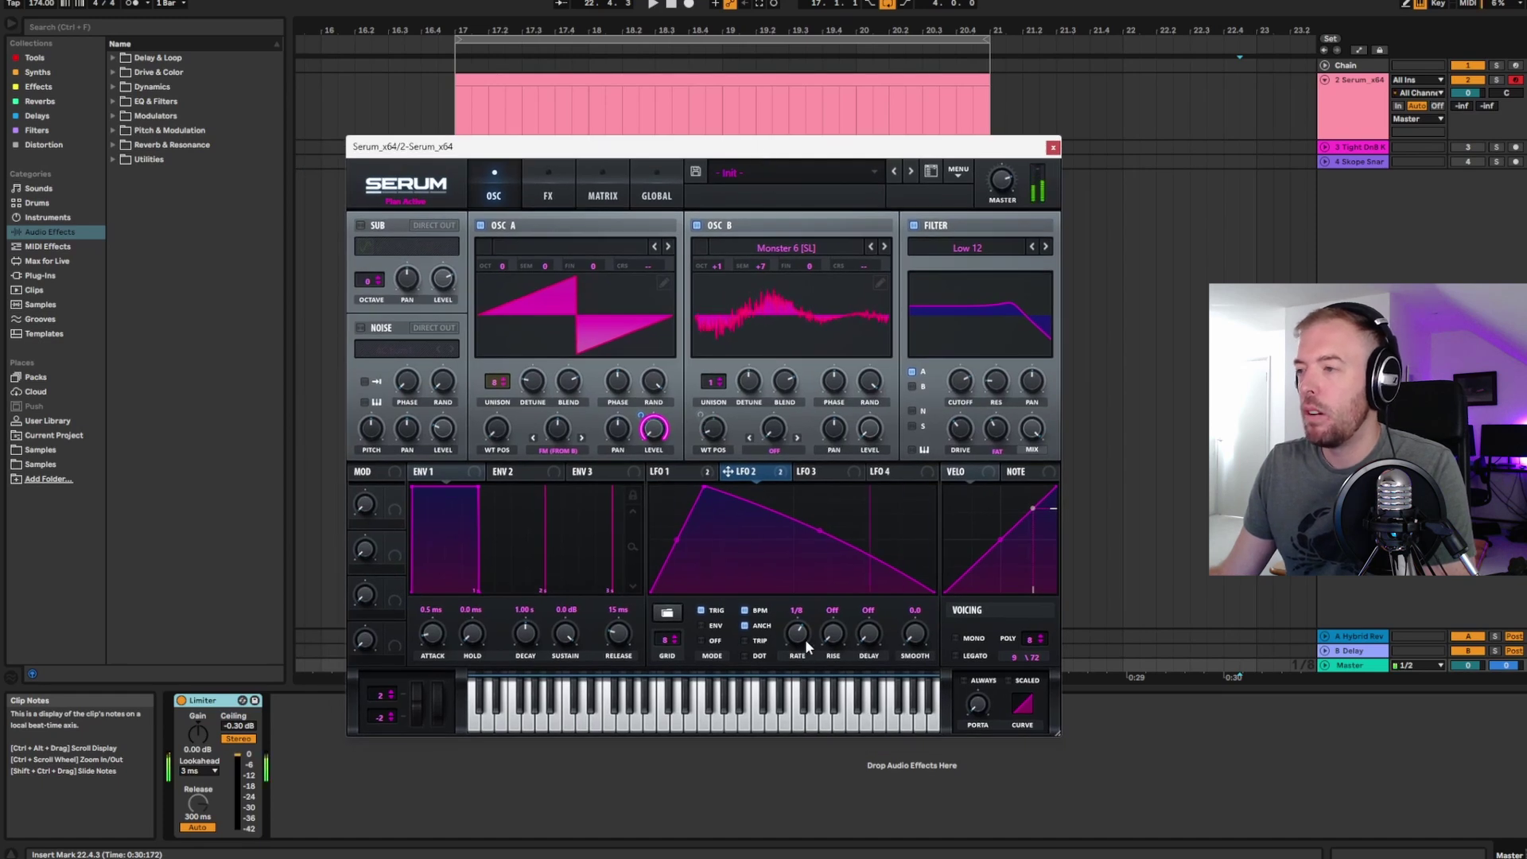
{"action": "left_click_drag", "start_coordinate": [607, 147], "coordinate": [598, 149]}
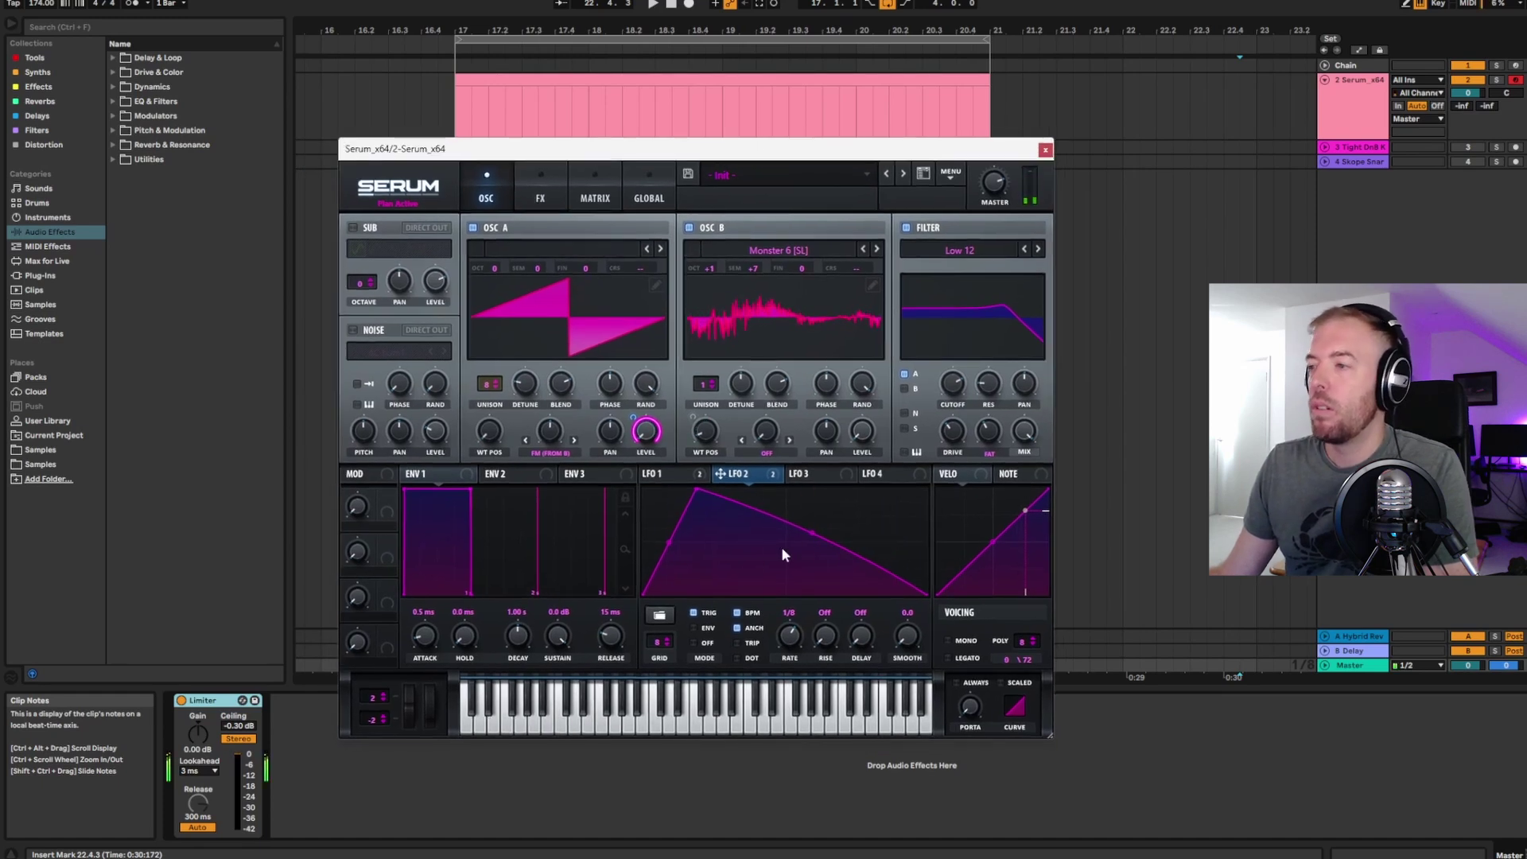
{"action": "left_click_drag", "start_coordinate": [454, 151], "coordinate": [467, 159]}
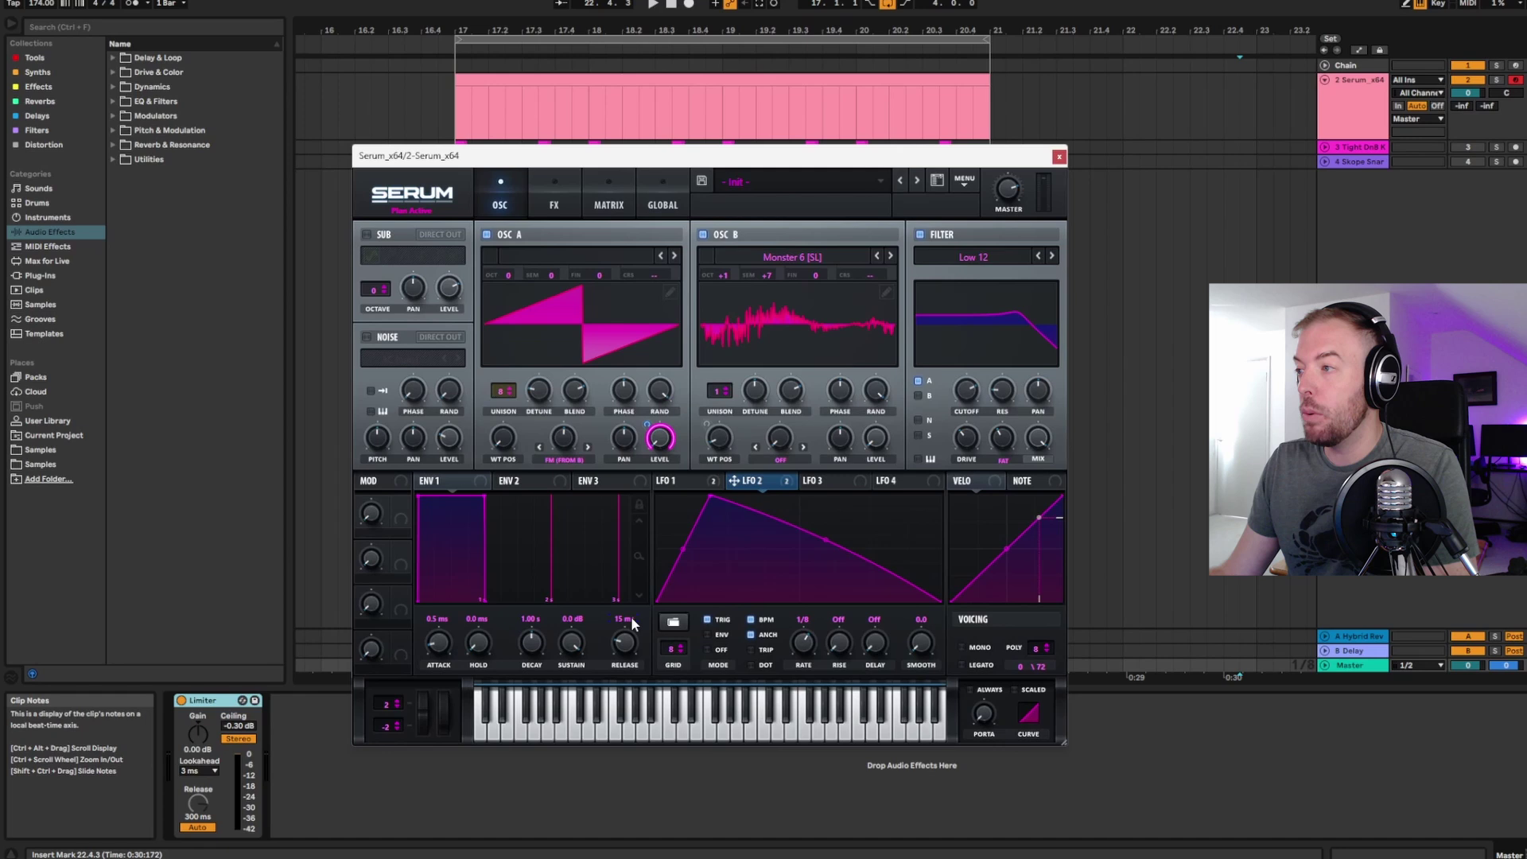
- Assign LFO 3 to the filter cutoff in Trig mode at a one-bar rate, shift its peak late, and adjust the cutoff and modulation depth
{"action": "left_click", "coordinate": [853, 484]}
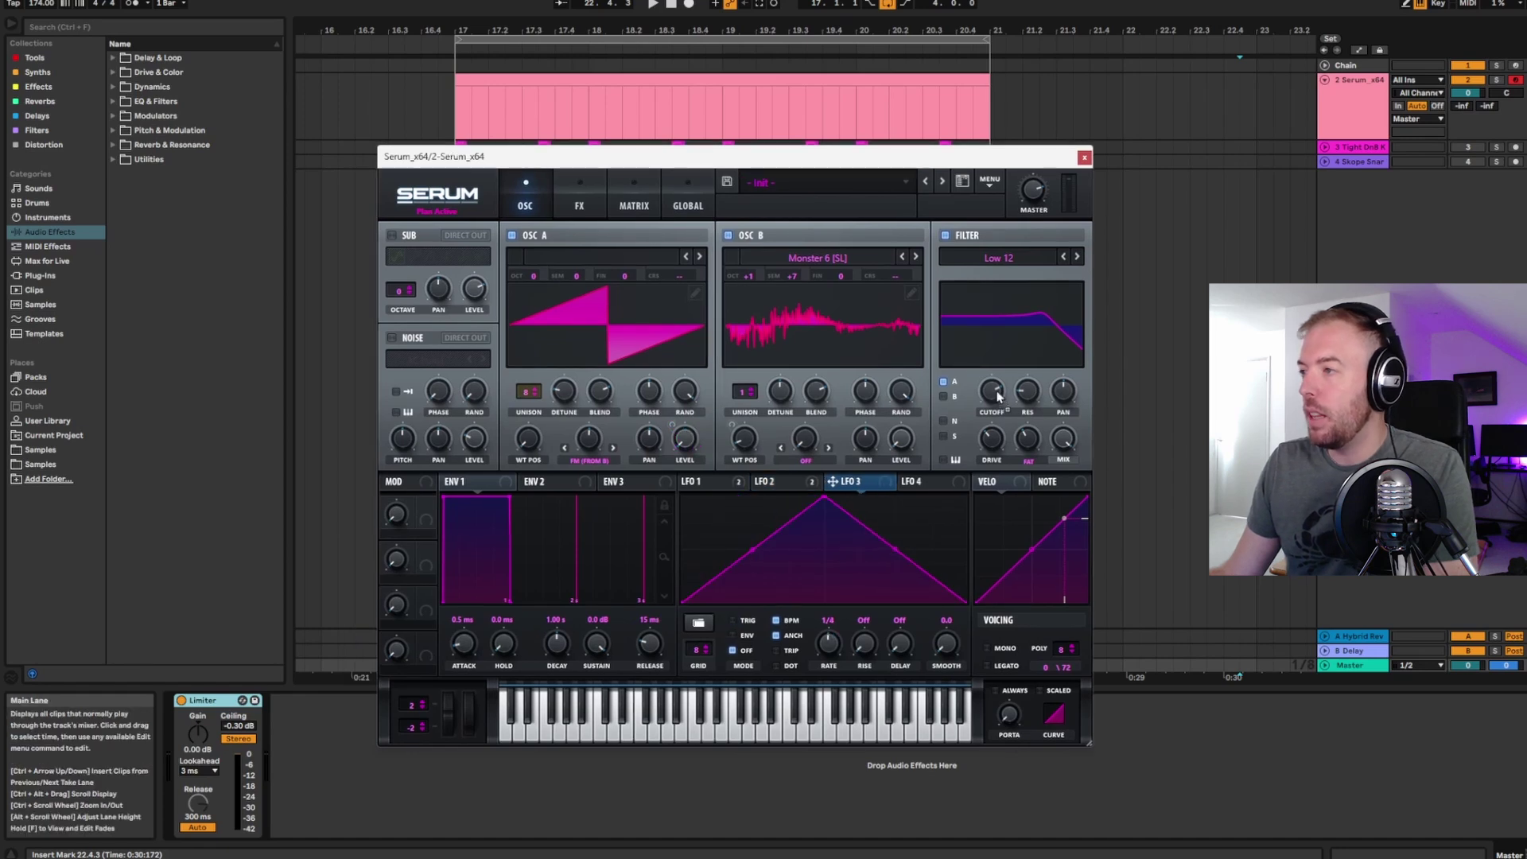
{"action": "left_click_drag", "start_coordinate": [997, 396], "coordinate": [994, 392]}
{"action": "left_click_drag", "start_coordinate": [993, 393], "coordinate": [987, 360]}
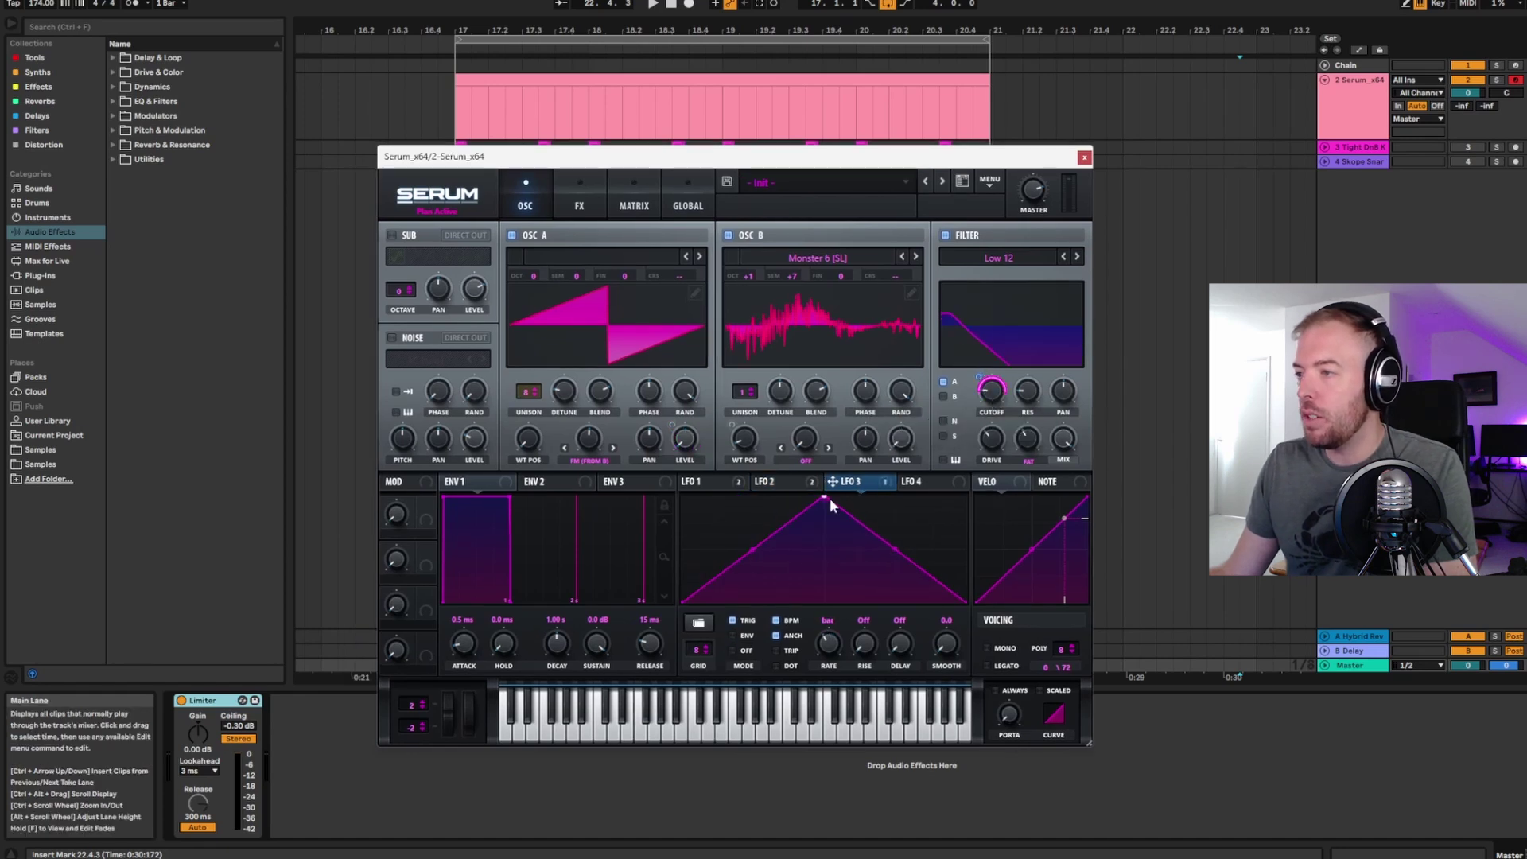
{"action": "left_click_drag", "start_coordinate": [831, 505], "coordinate": [942, 487]}
{"action": "mouse_move", "coordinate": [982, 378]}
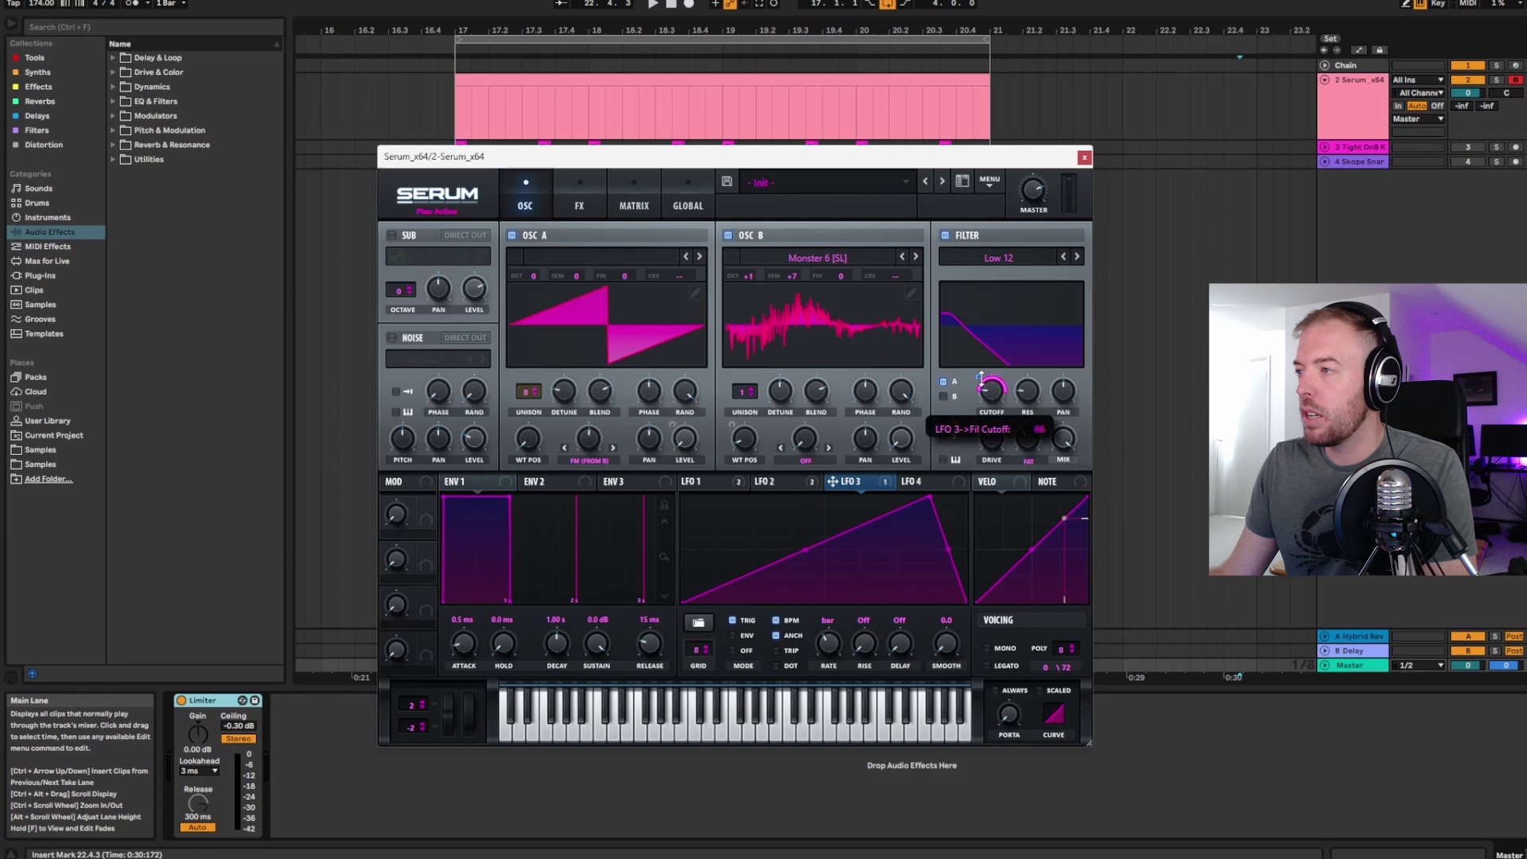
{"action": "left_click_drag", "start_coordinate": [996, 403], "coordinate": [997, 397]}
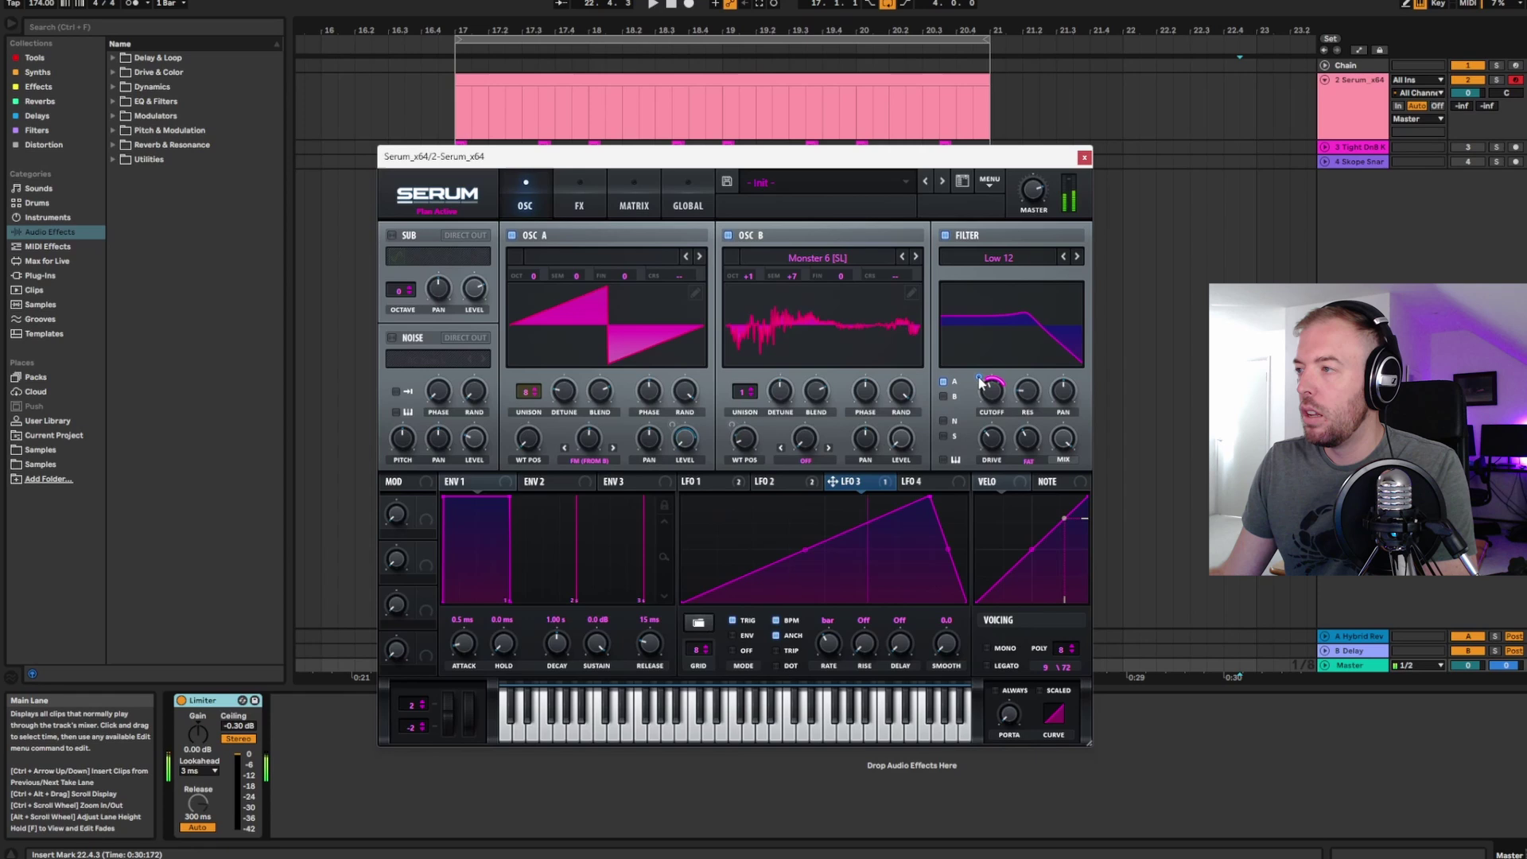
{"action": "mouse_move", "coordinate": [981, 380]}
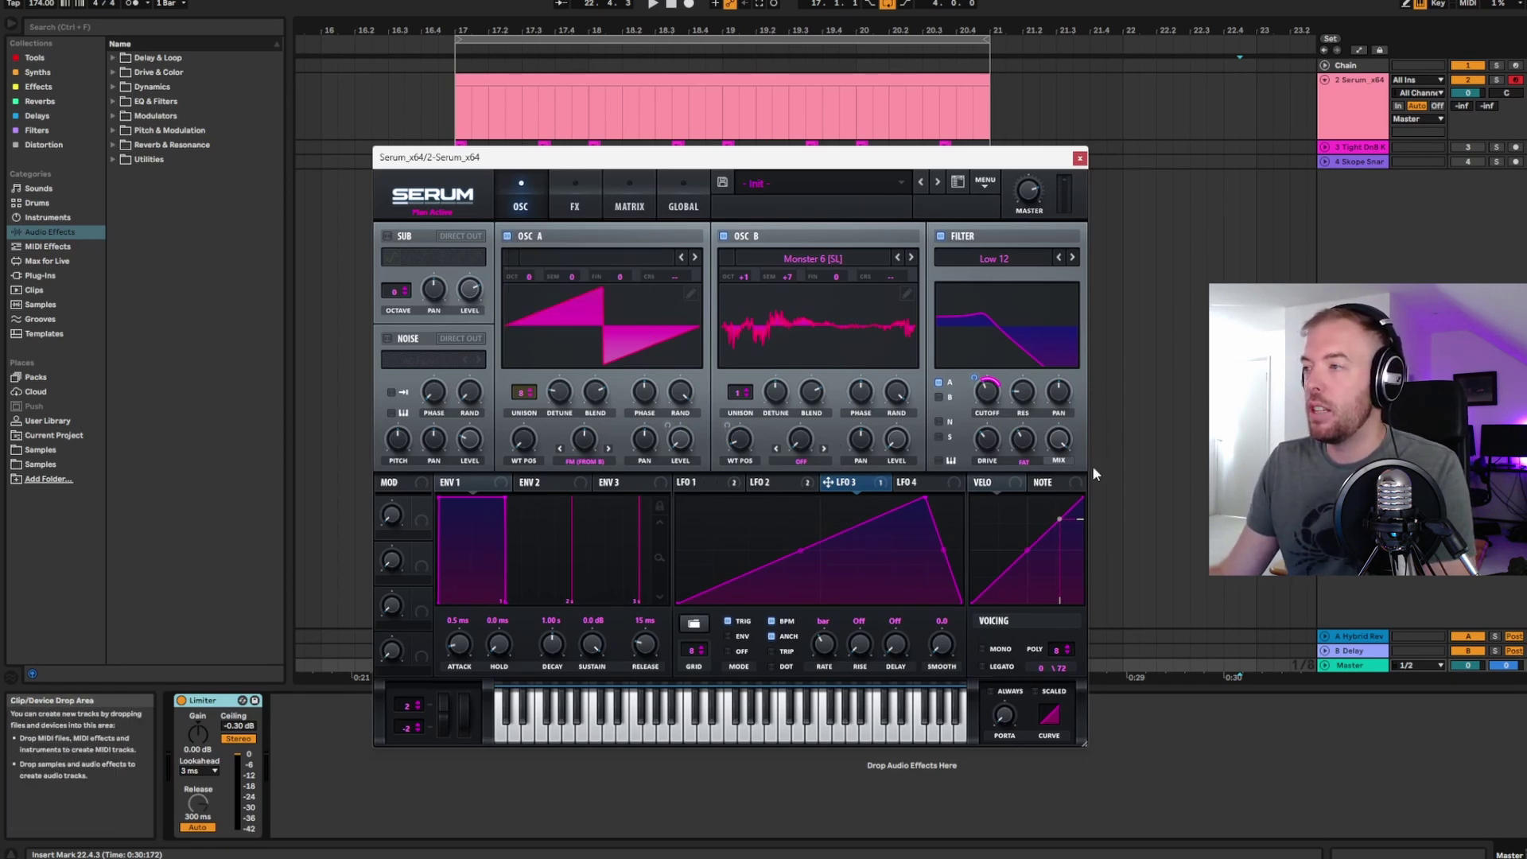
- Assign LFO 4 to the filter drive, LFO 5 to oscillator B's pan and LFO 6 to oscillator B's level
{"action": "left_click", "coordinate": [946, 484]}
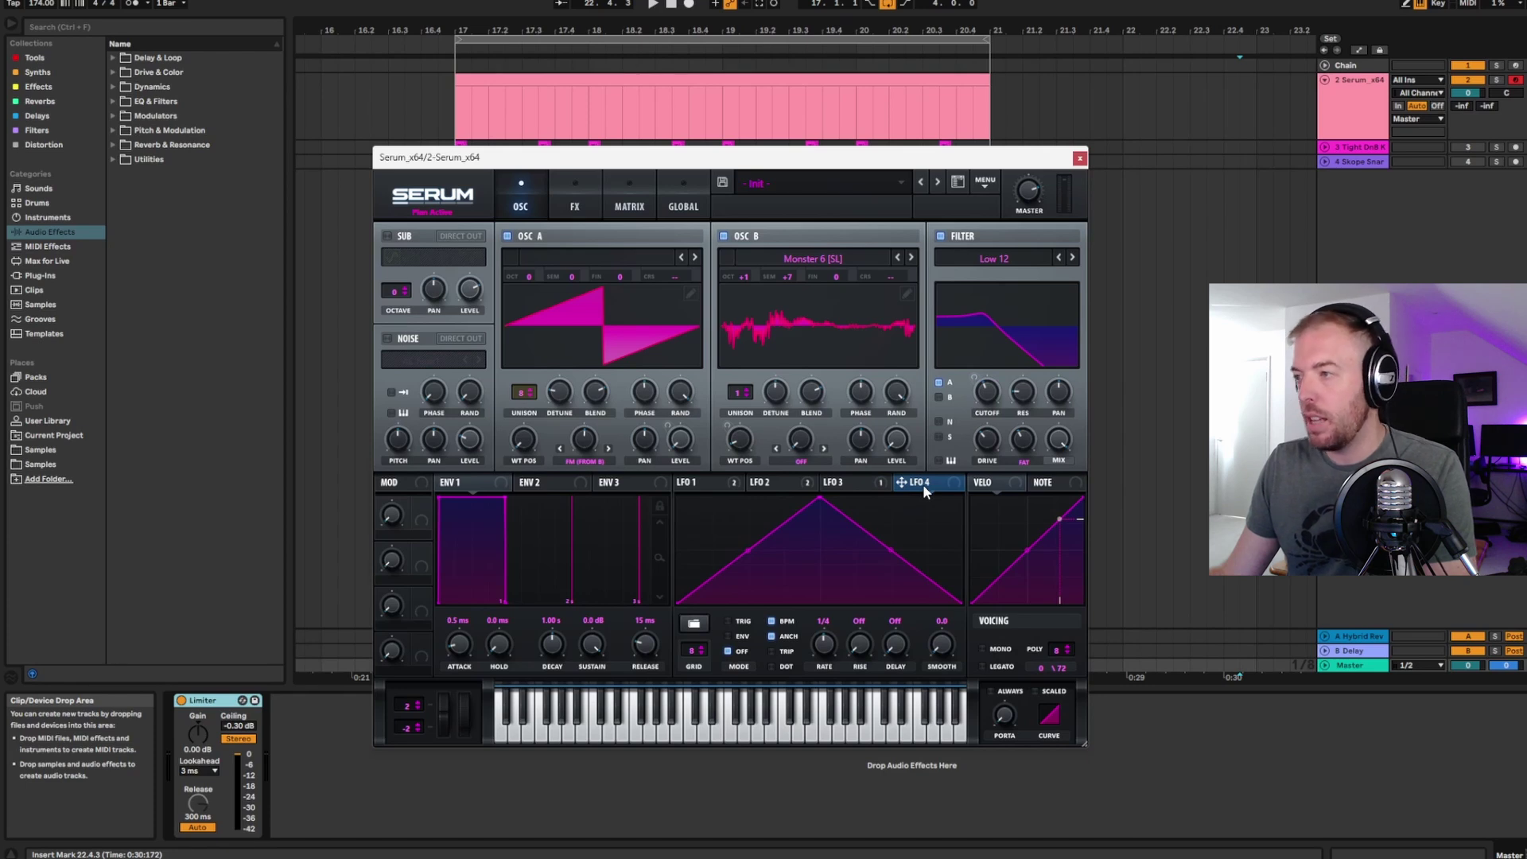
{"action": "left_click_drag", "start_coordinate": [924, 485], "coordinate": [989, 443]}
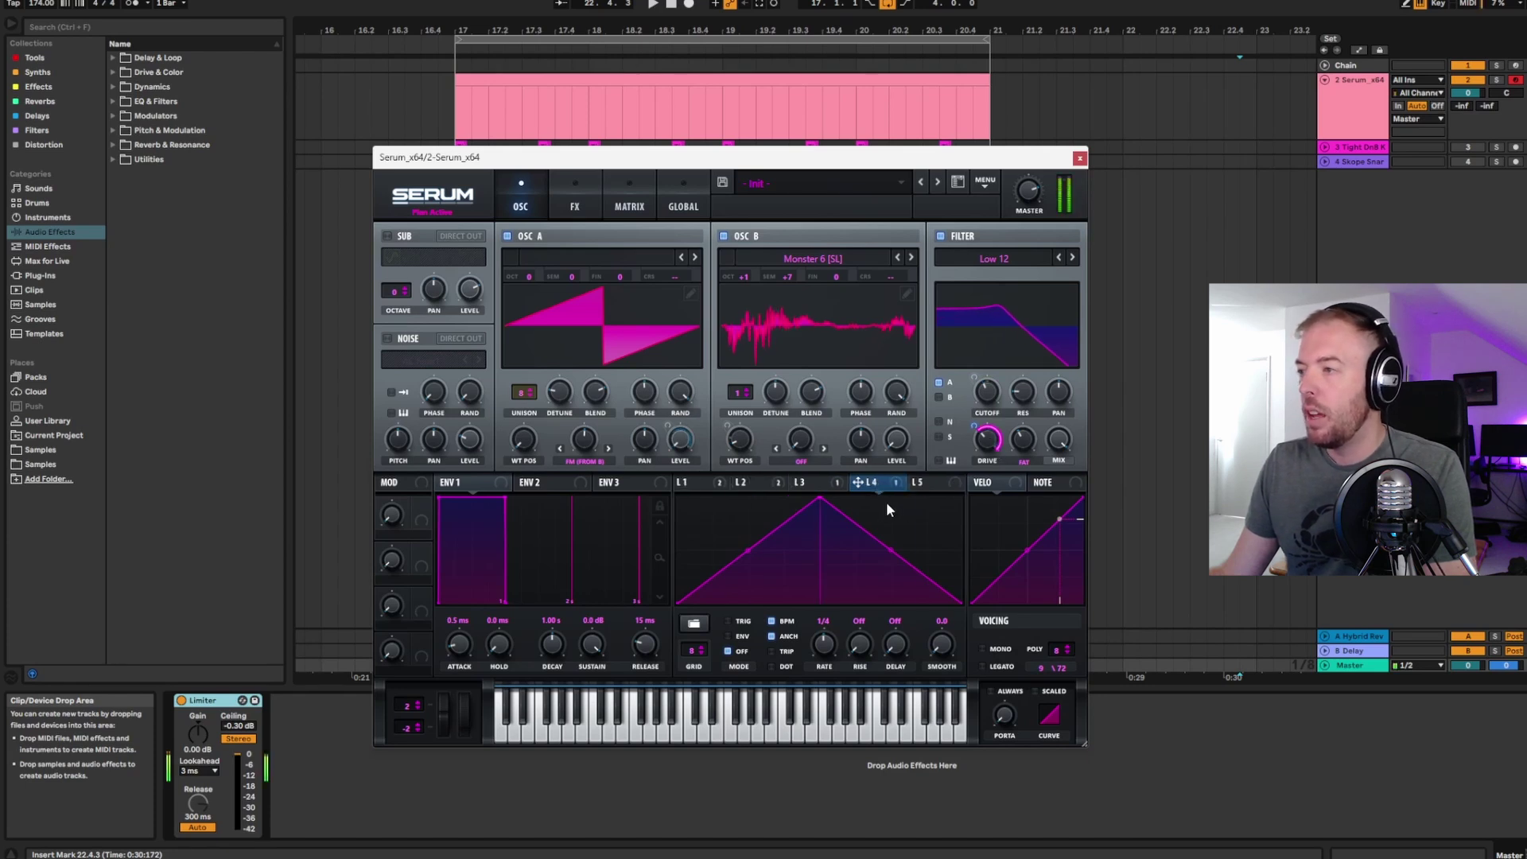
{"action": "left_click", "coordinate": [946, 488]}
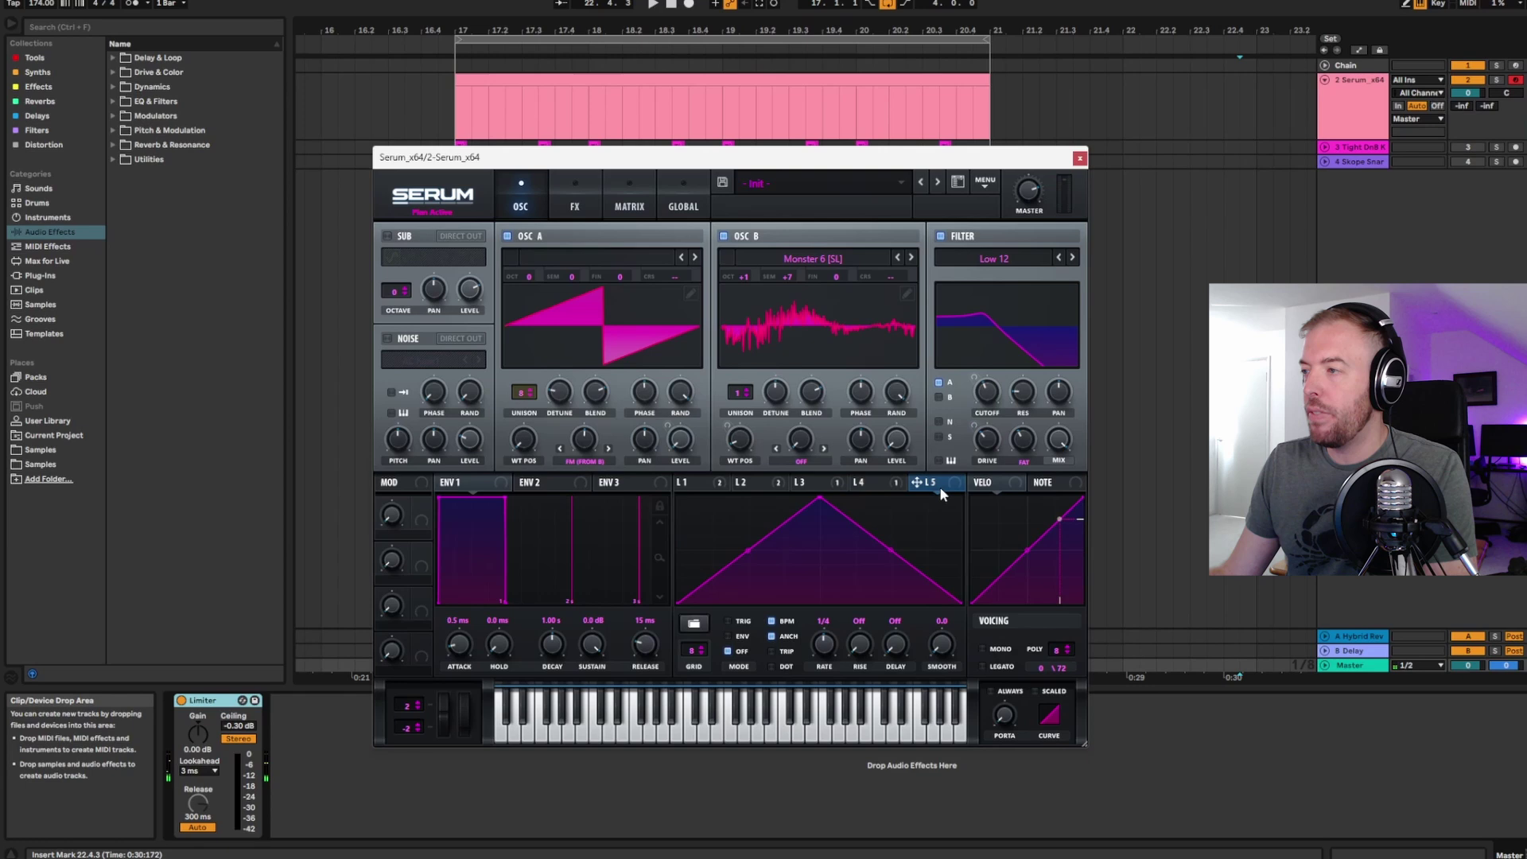
{"action": "left_click_drag", "start_coordinate": [935, 485], "coordinate": [861, 439]}
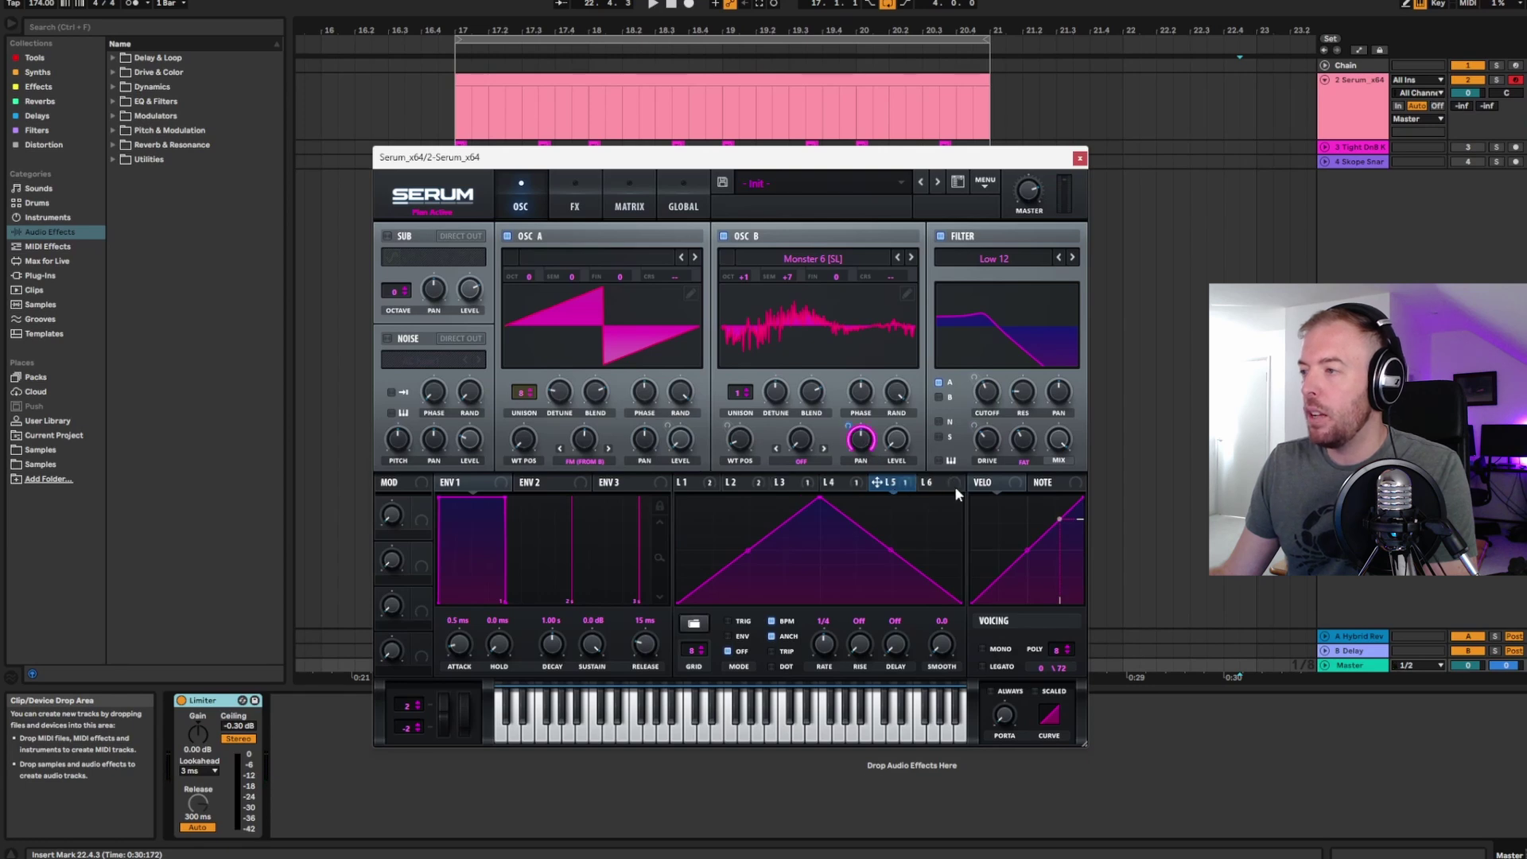
{"action": "left_click_drag", "start_coordinate": [946, 488], "coordinate": [897, 439]}
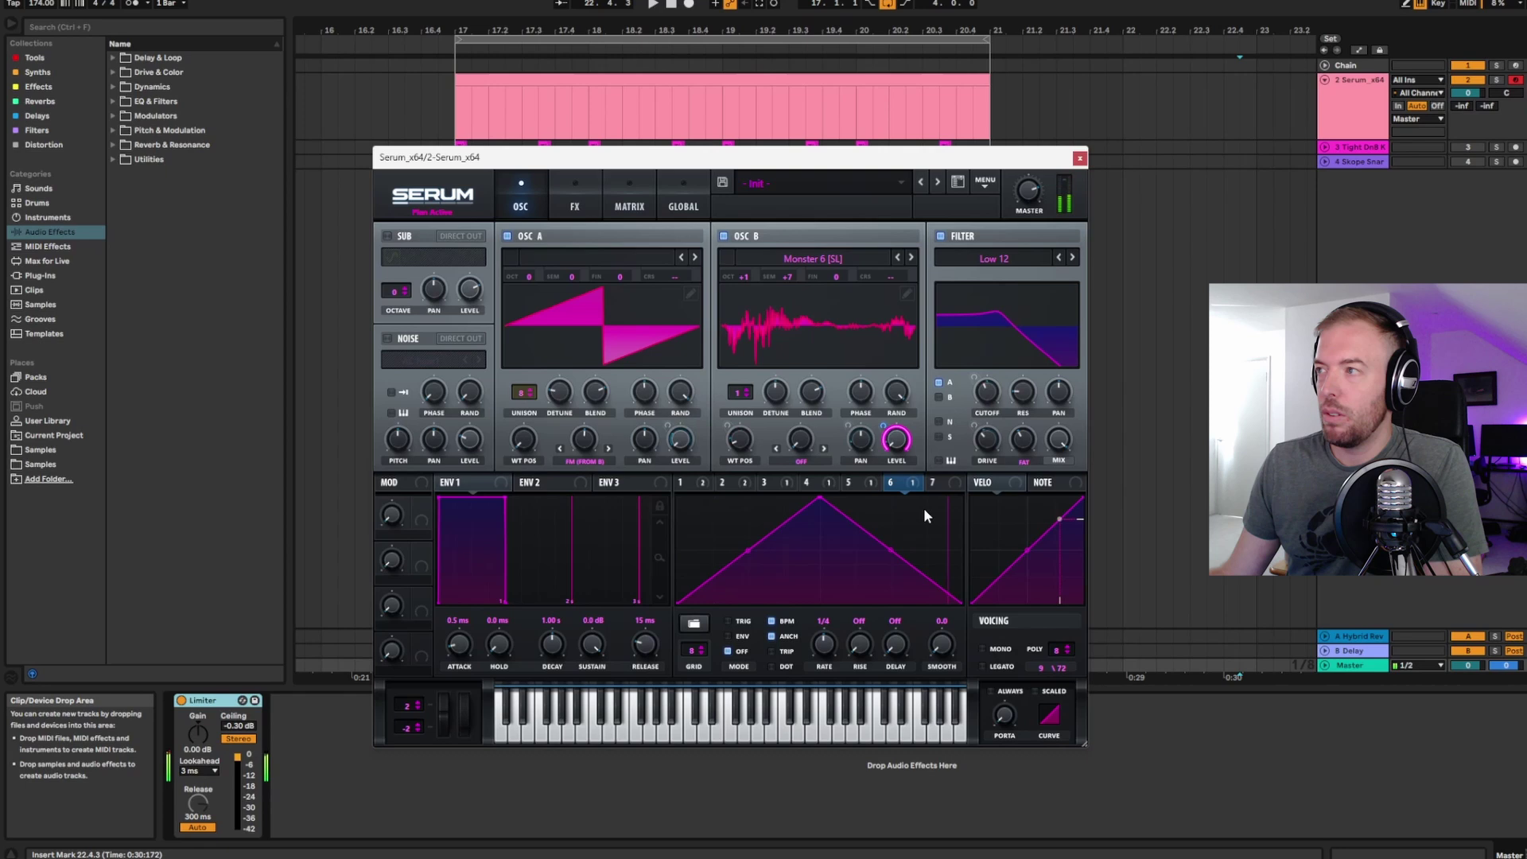
- Remove the modulators from oscillator B's pan and level, and reduce LFO 4's modulation depth on the filter drive
{"action": "right_click", "coordinate": [864, 442]}
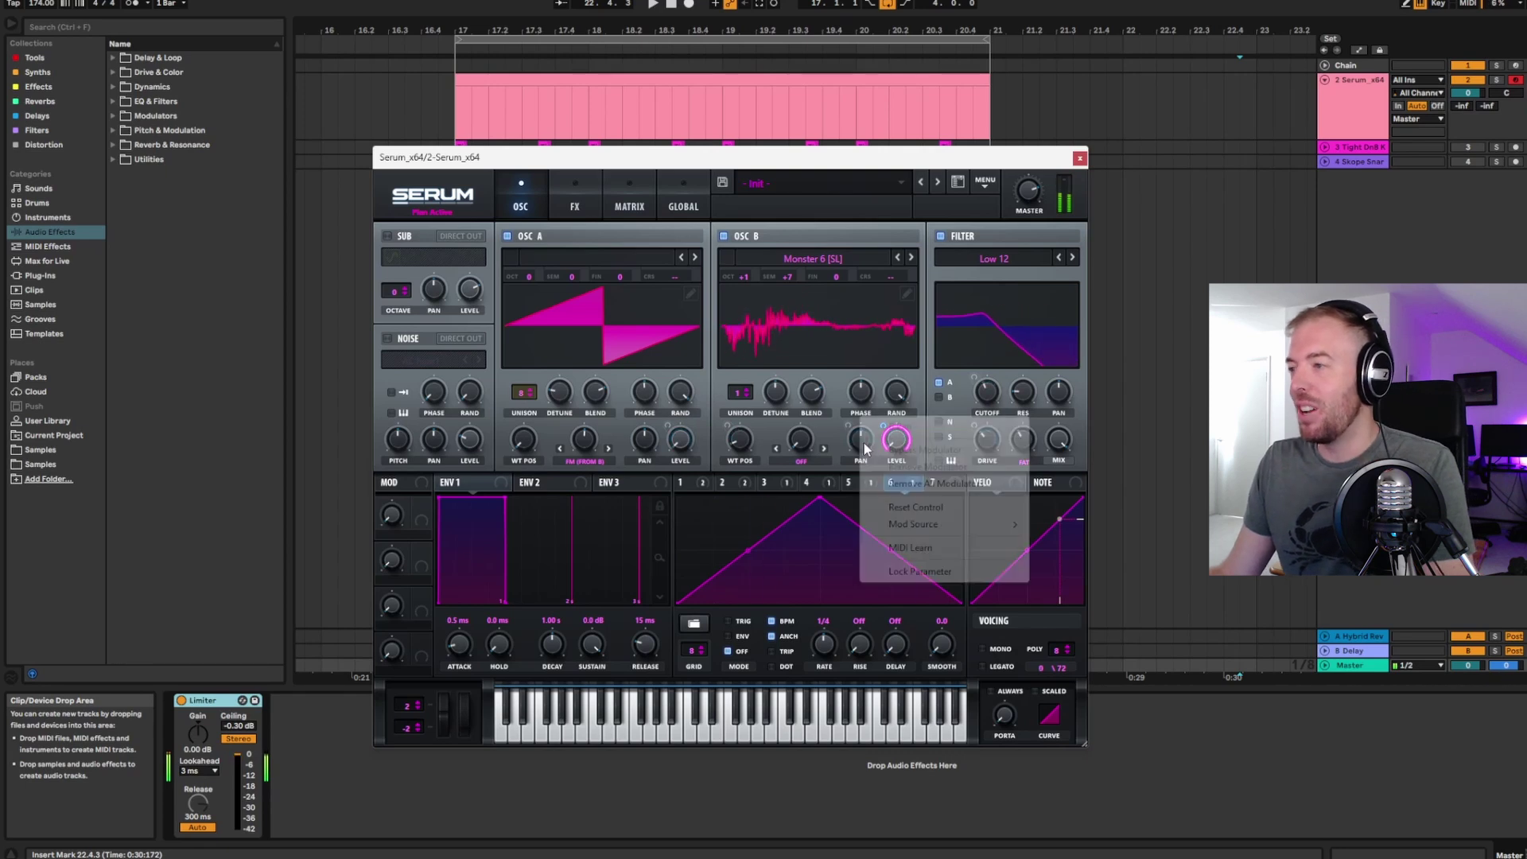
{"action": "left_click", "coordinate": [926, 483]}
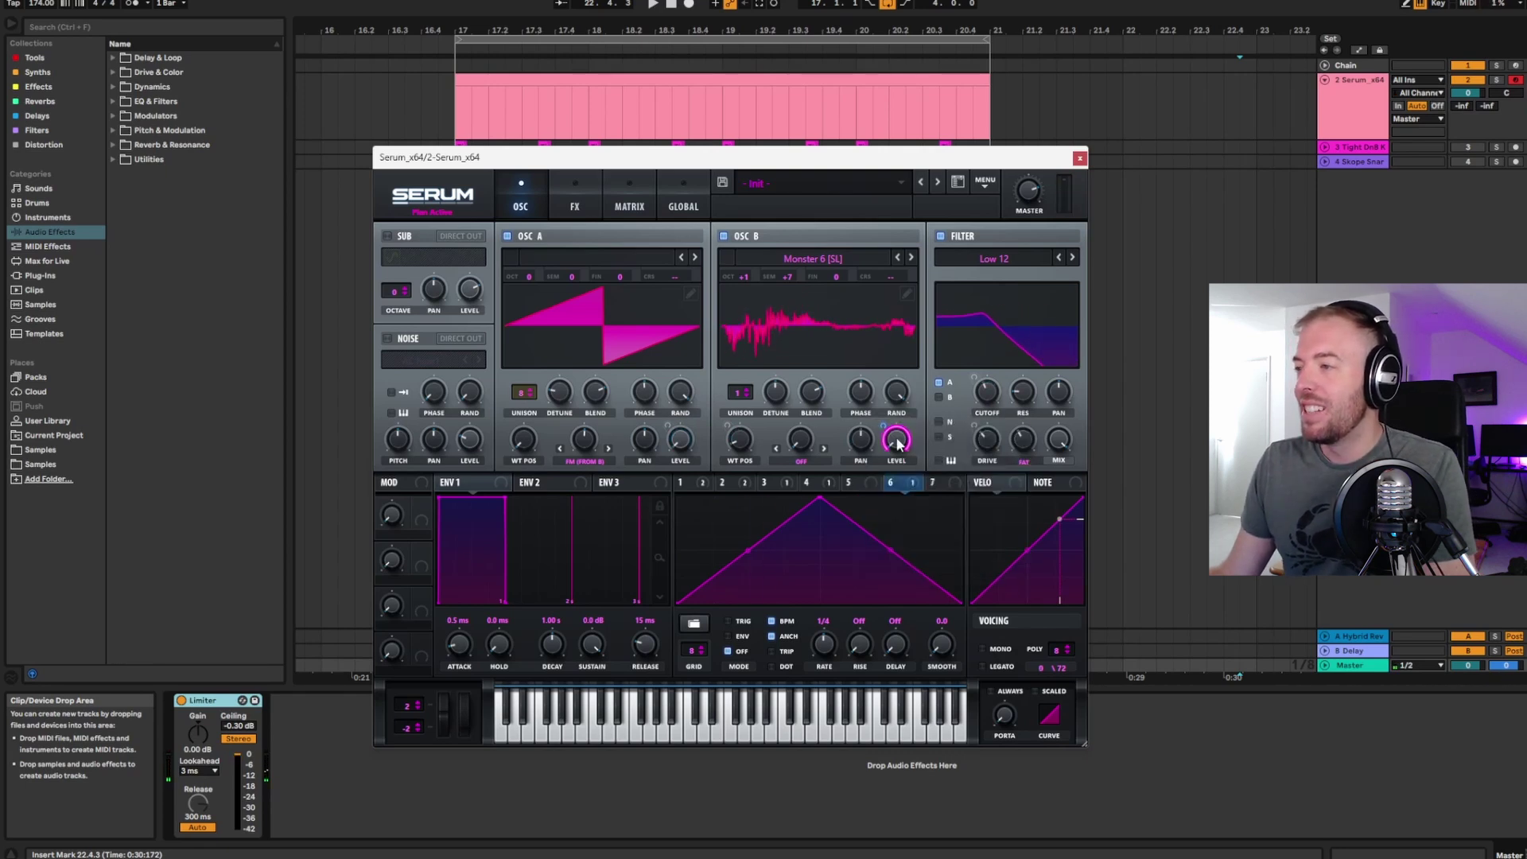
{"action": "right_click", "coordinate": [897, 443]}
{"action": "left_click", "coordinate": [951, 447]}
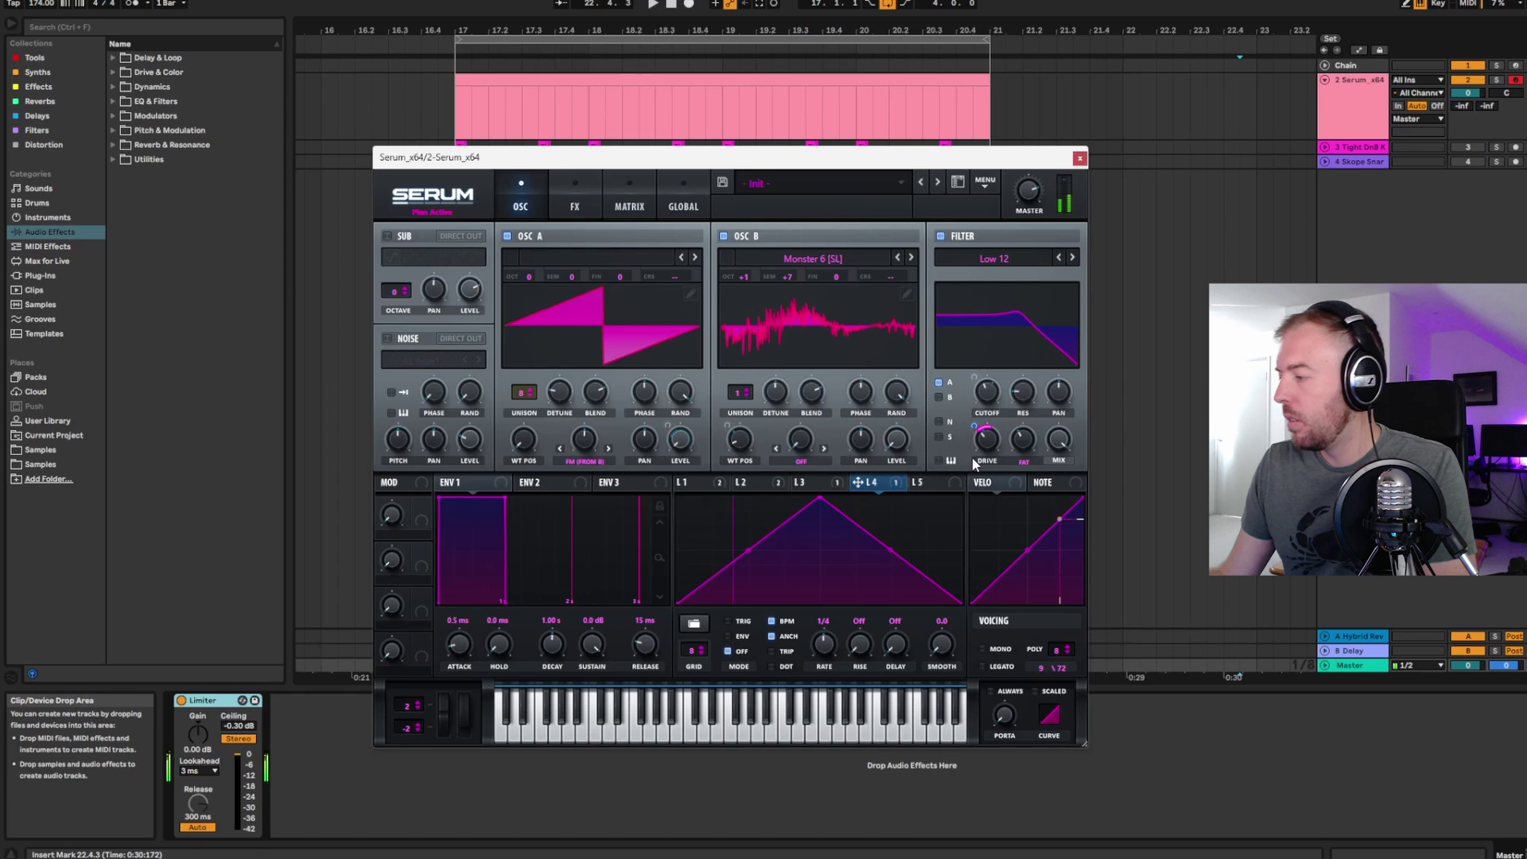
{"action": "mouse_move", "coordinate": [976, 428]}
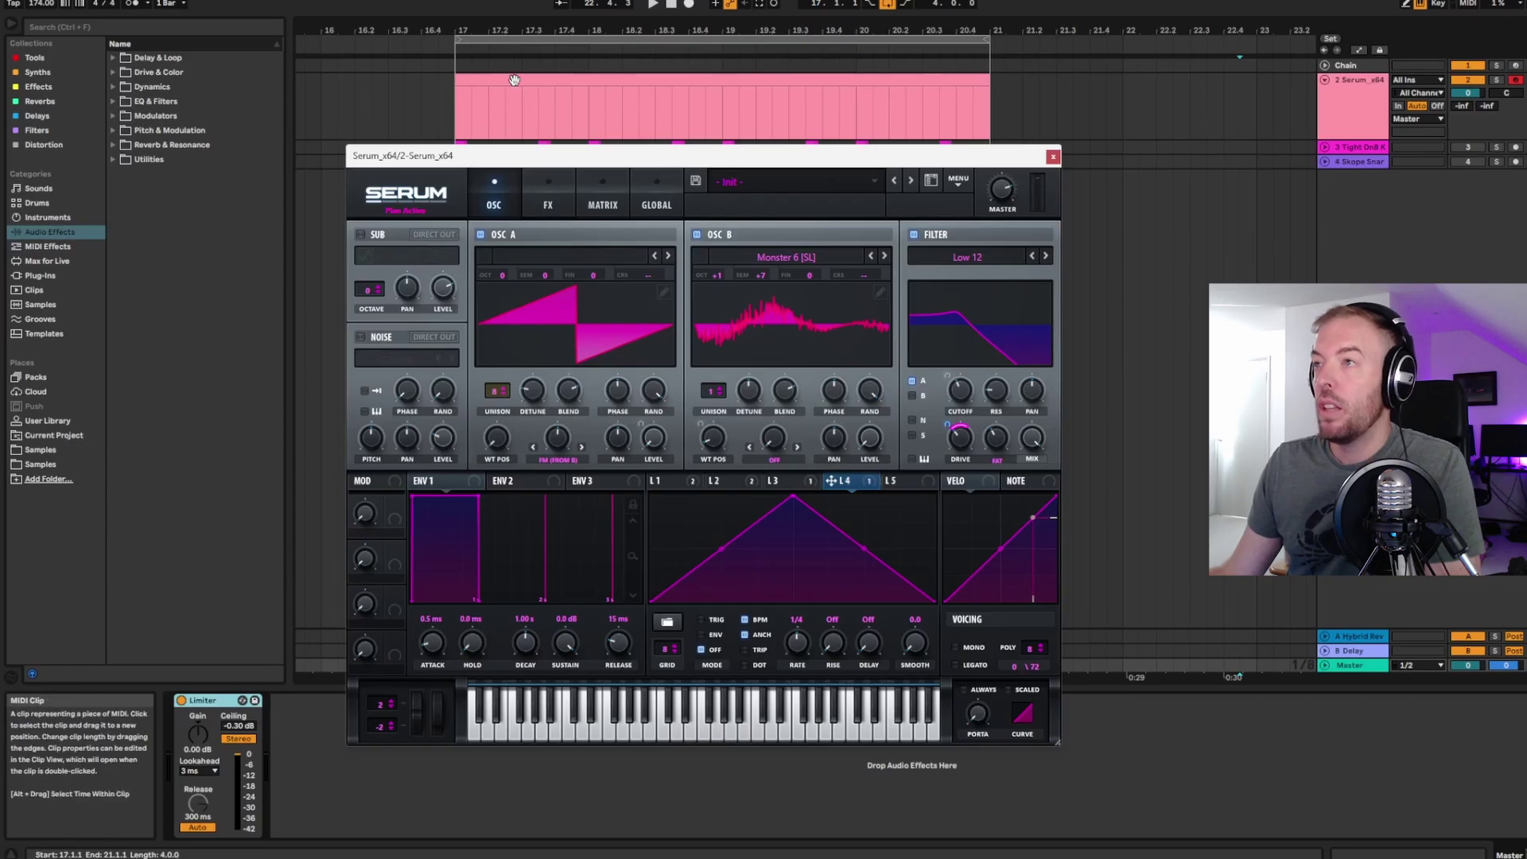
- Open the Serum track's MIDI clip, set its scale to F Phrygian, and limit the note editor to notes in the scale
{"action": "left_click", "coordinate": [706, 111]}
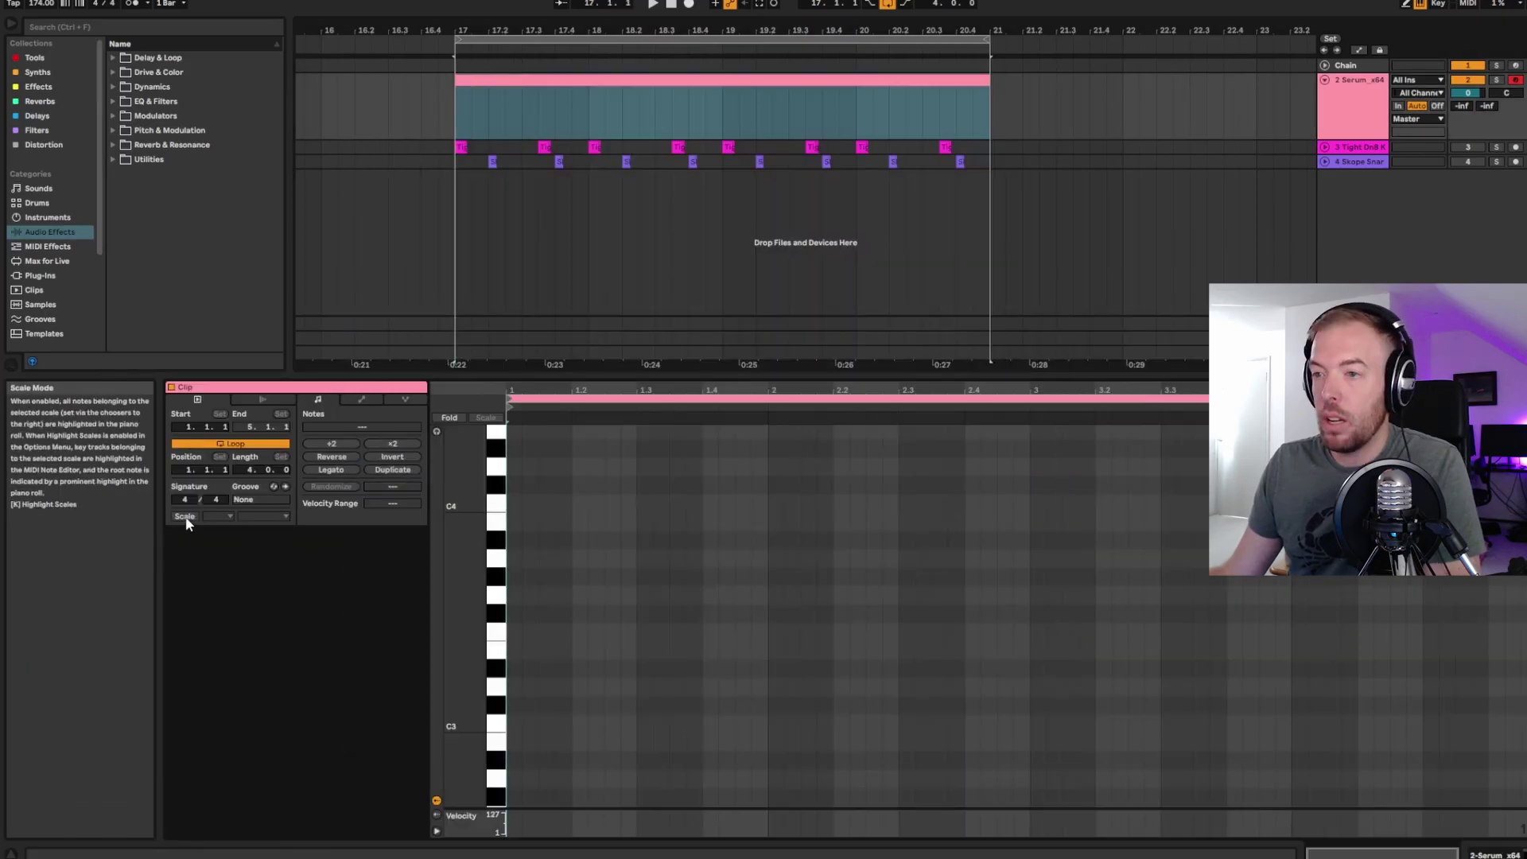
{"action": "left_click", "coordinate": [185, 516]}
{"action": "left_click", "coordinate": [217, 516]}
{"action": "left_click", "coordinate": [226, 575]}
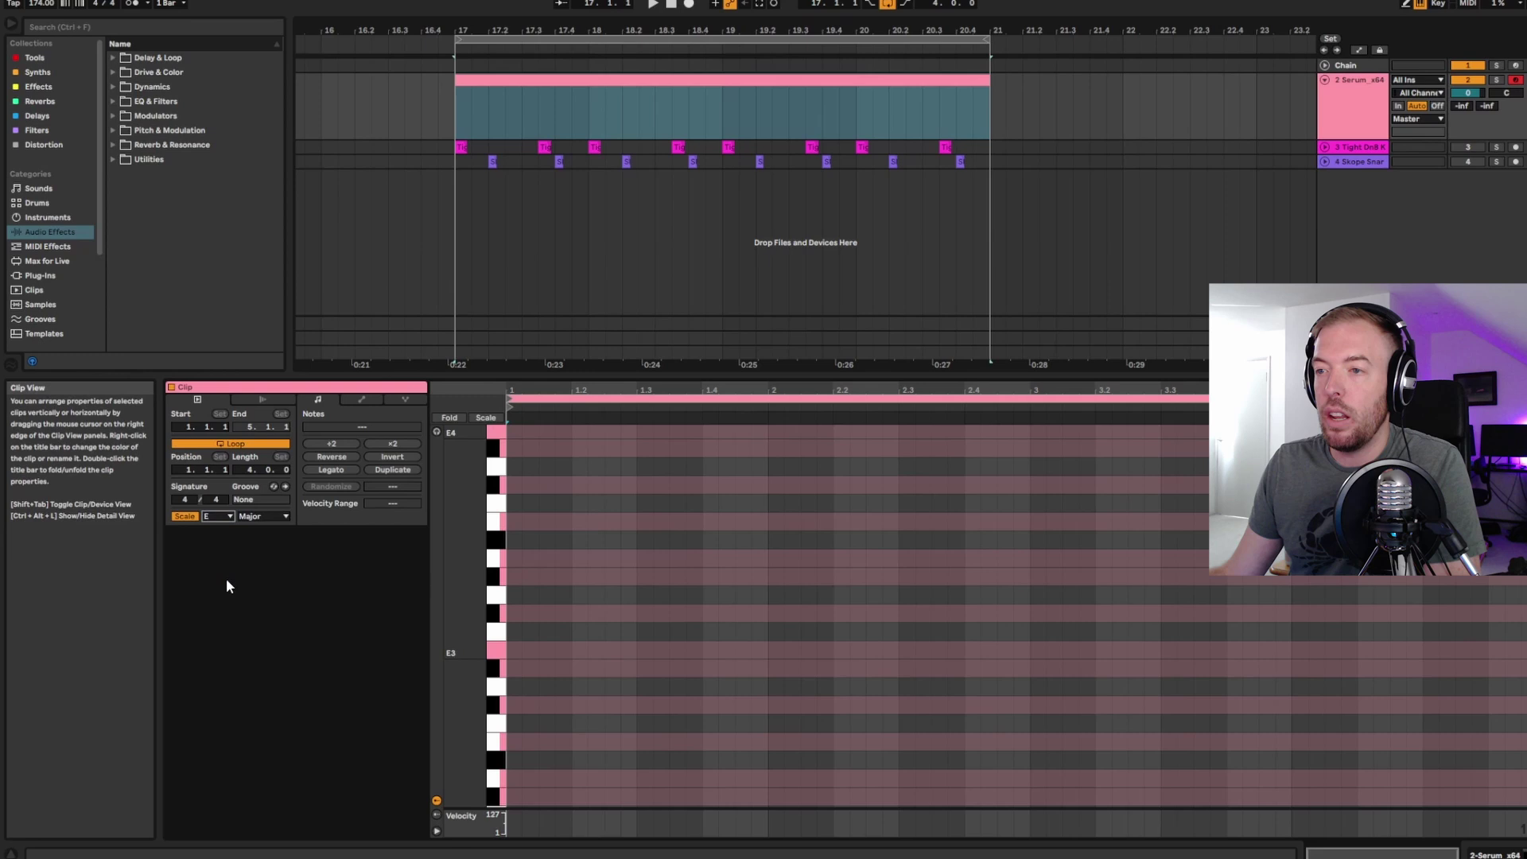
{"action": "left_click", "coordinate": [217, 516]}
{"action": "left_click", "coordinate": [208, 584]}
{"action": "left_click", "coordinate": [260, 517]}
{"action": "left_click", "coordinate": [255, 173]}
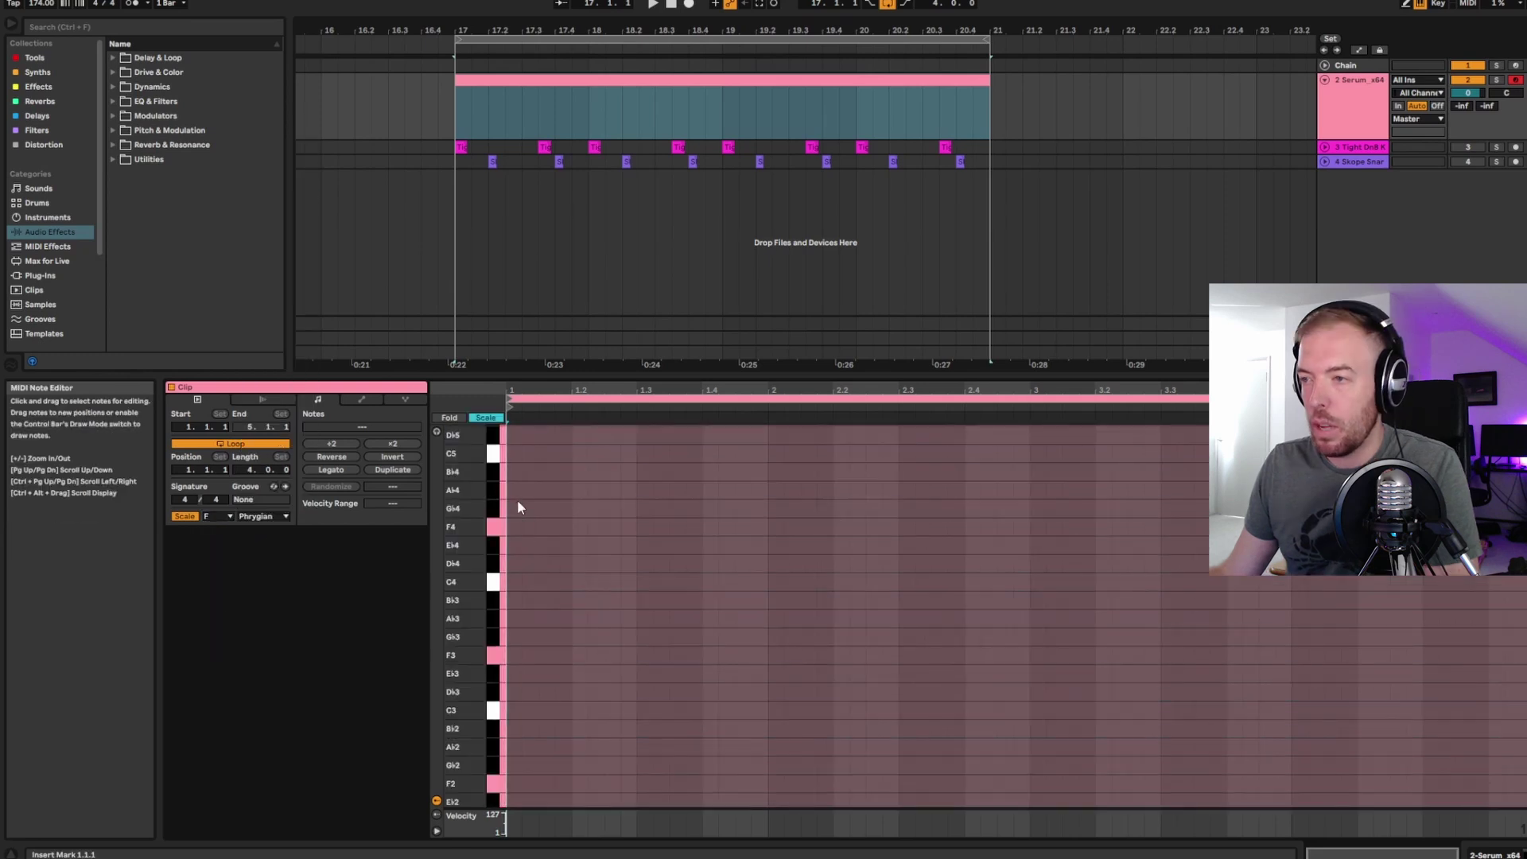
{"action": "left_click", "coordinate": [485, 417]}
- Enter a one-beat F1 note at the clip's start overlapping a long F0 note, and enable Always portamento in Serum
{"action": "double_click", "coordinate": [511, 592]}
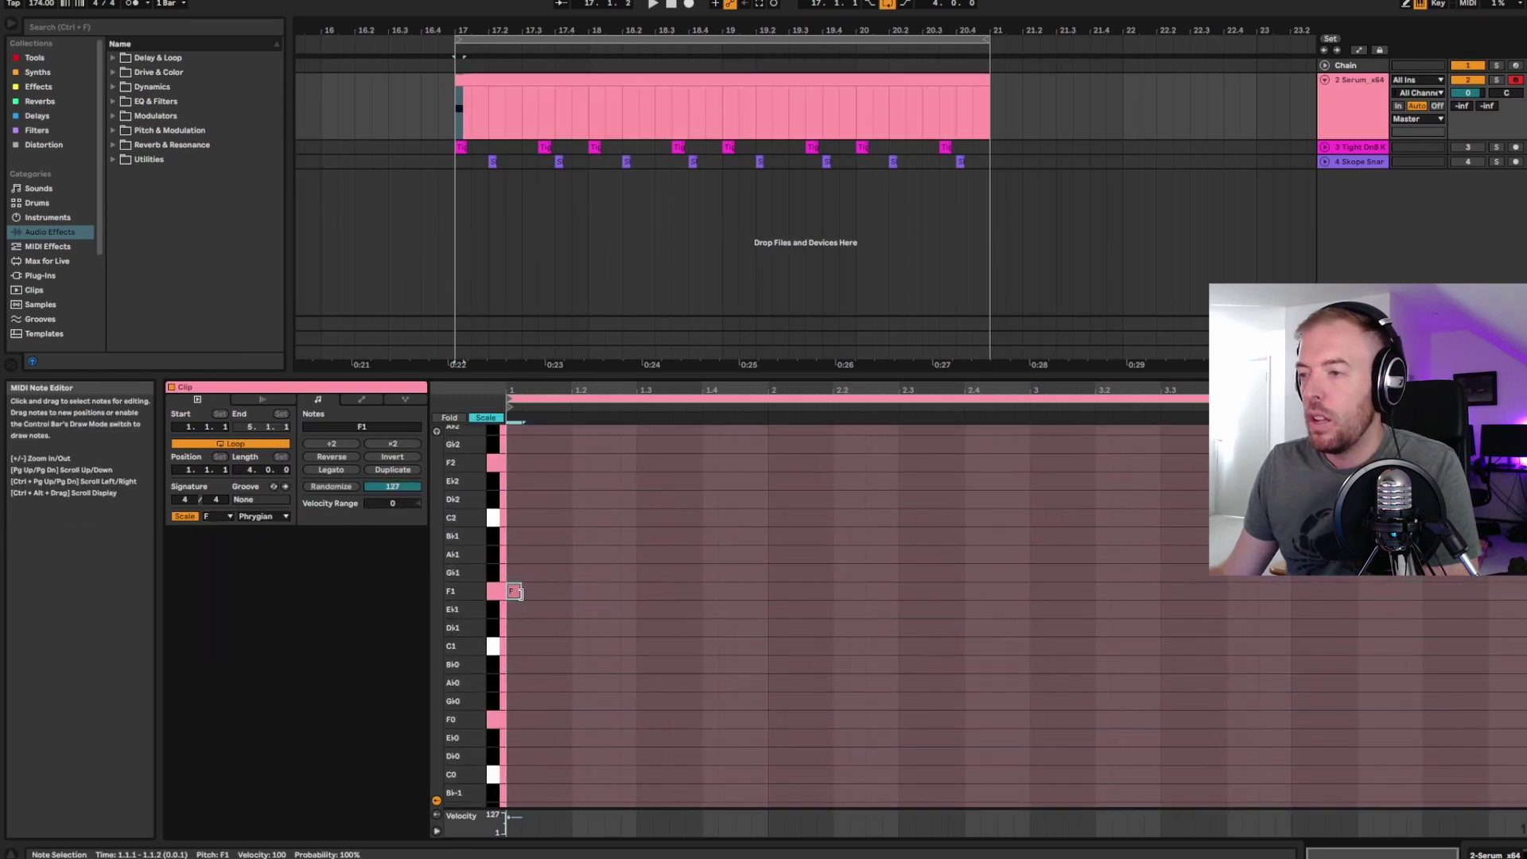
{"action": "key", "text": "space"}
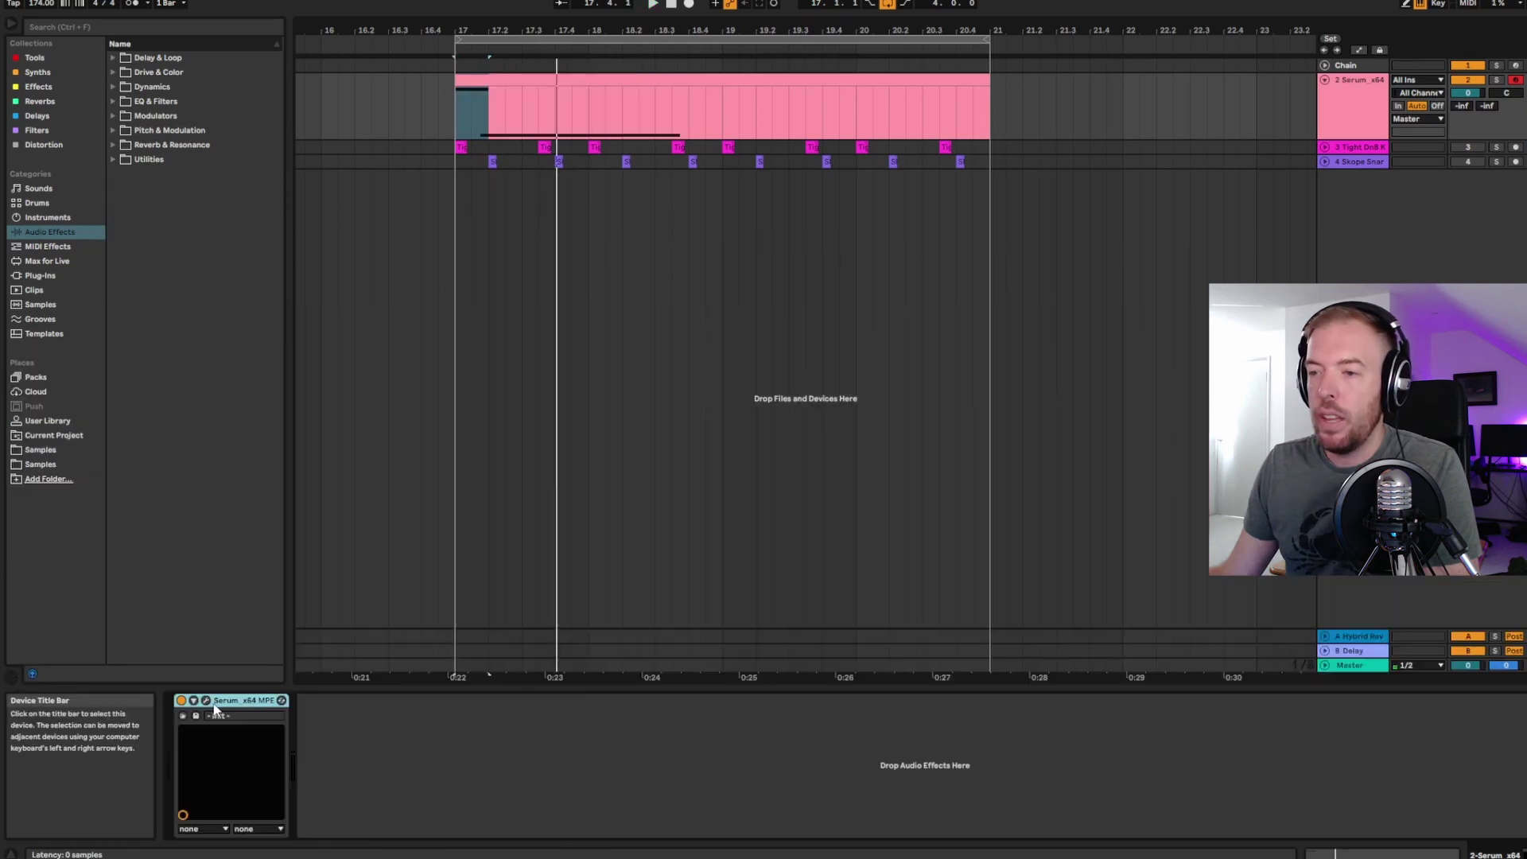
{"action": "left_click", "coordinate": [206, 700]}
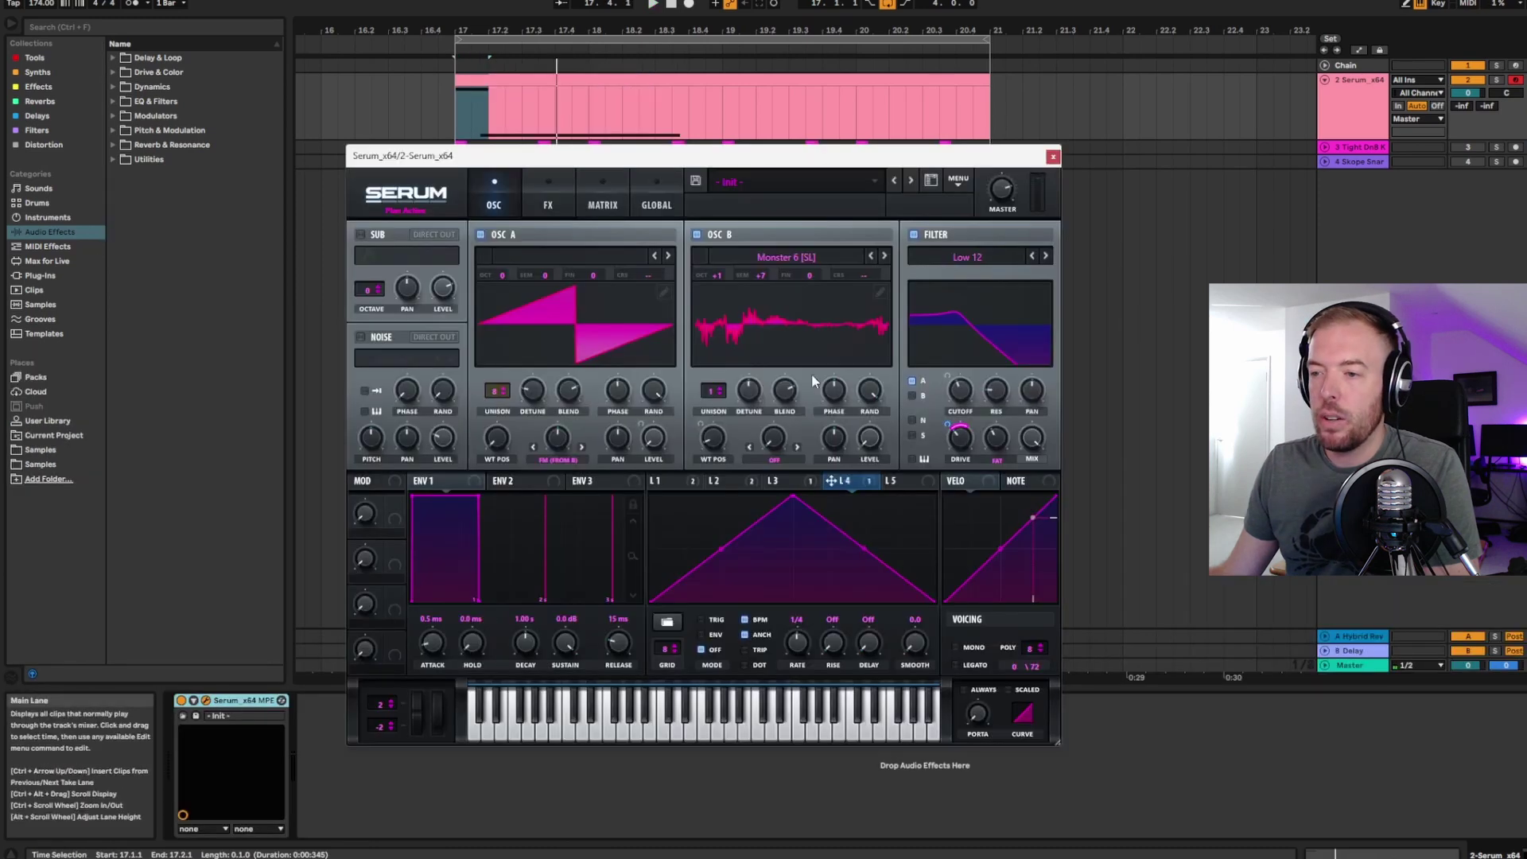
{"action": "left_click", "coordinate": [965, 691]}
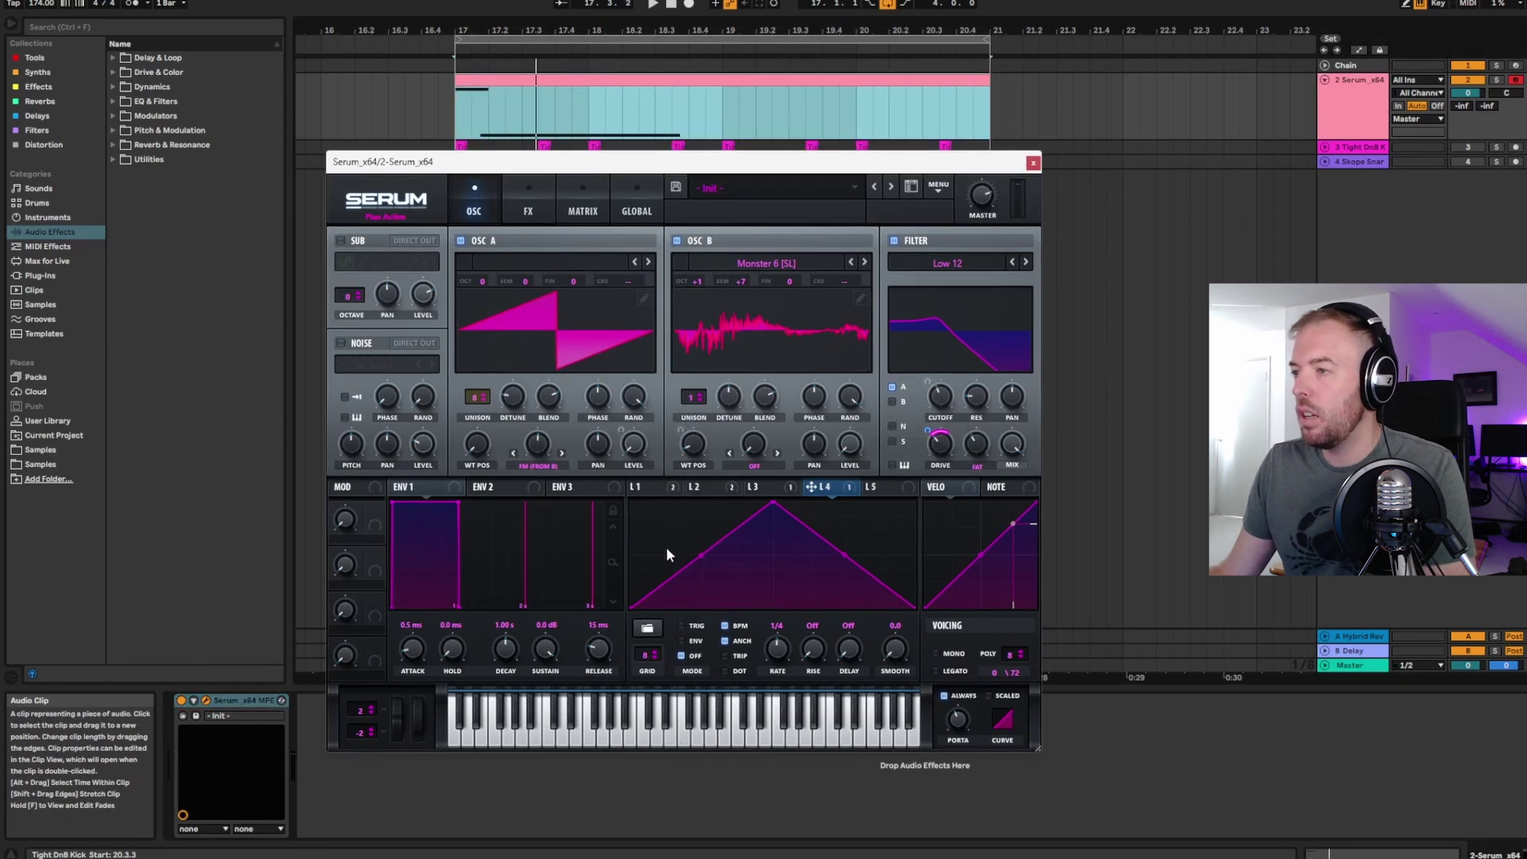
- Remove all modulators from the filter cutoff, and reopen the MIDI clip to play back the F1 and F0 notes
{"action": "left_click", "coordinate": [755, 485]}
{"action": "right_click", "coordinate": [943, 395]}
{"action": "left_click", "coordinate": [981, 423]}
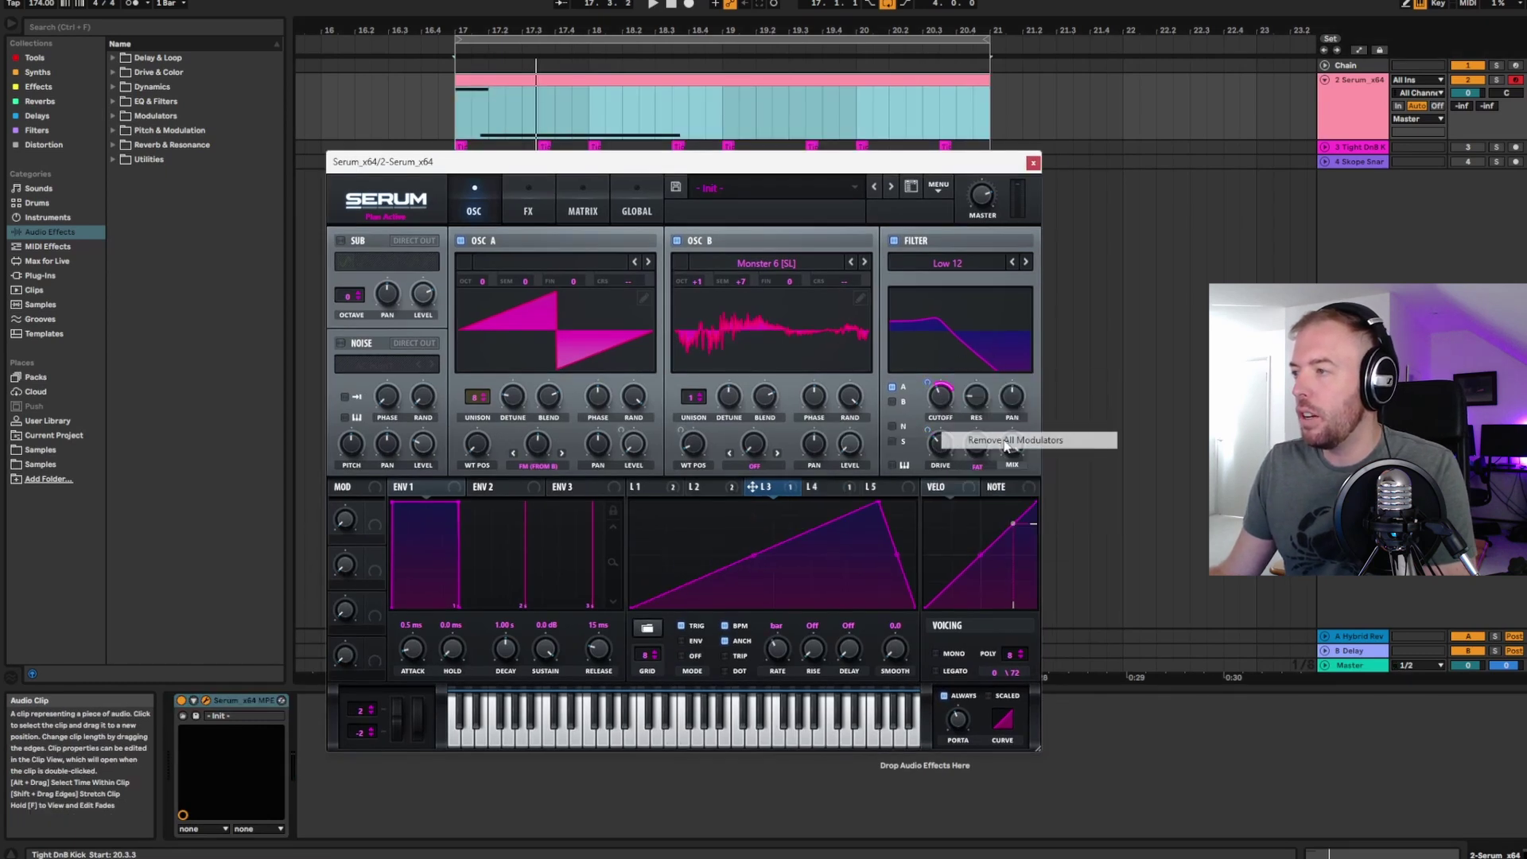
{"action": "double_click", "coordinate": [893, 81]}
{"action": "key", "text": "space"}
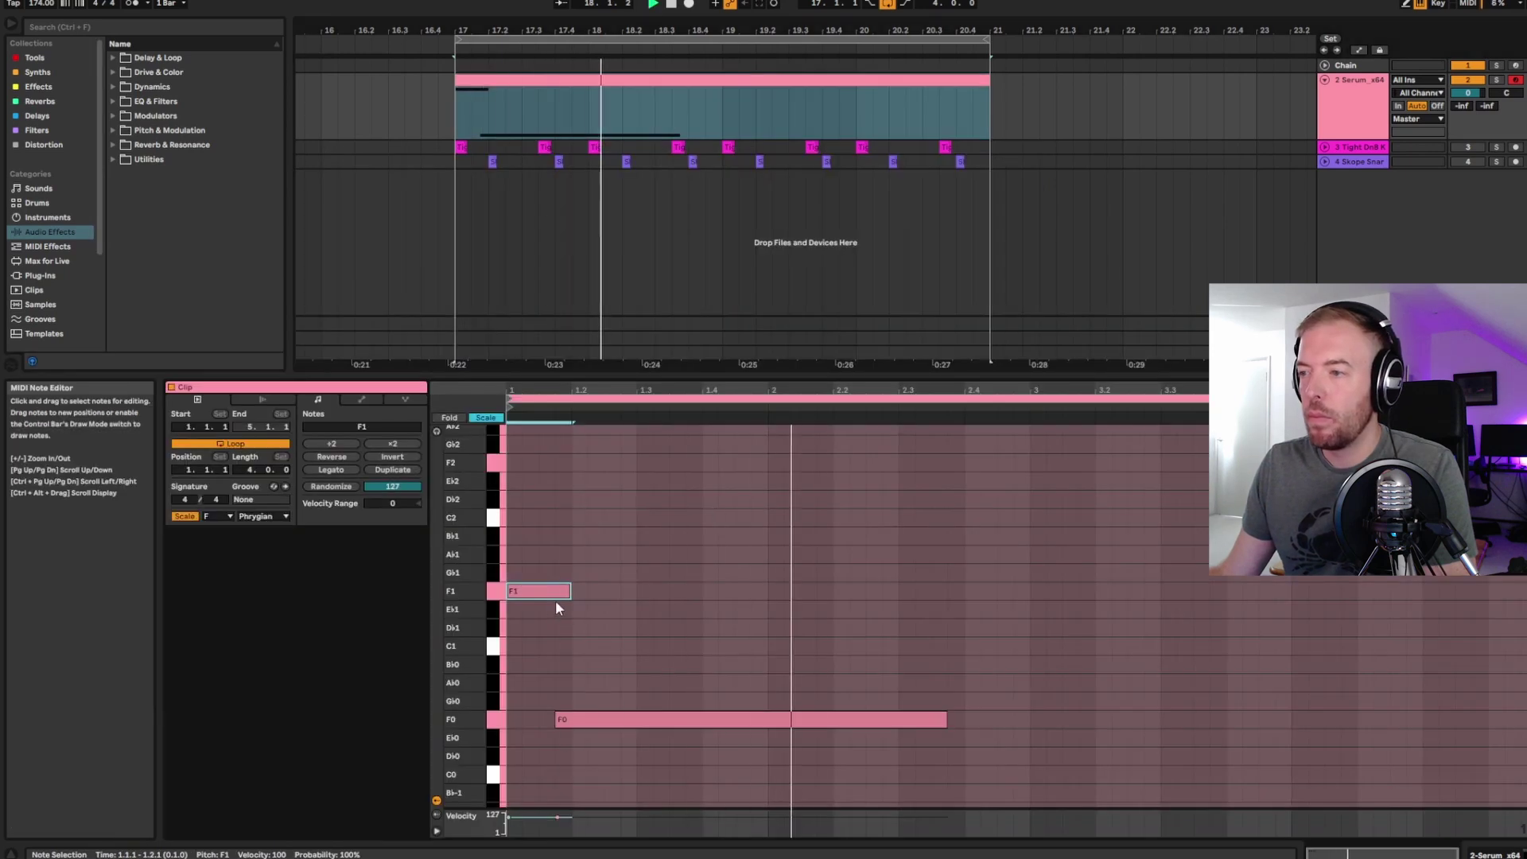
- Open Serum from its track, bypass all destinations of LFO 2, and play back the clip
{"action": "left_click", "coordinate": [1345, 92]}
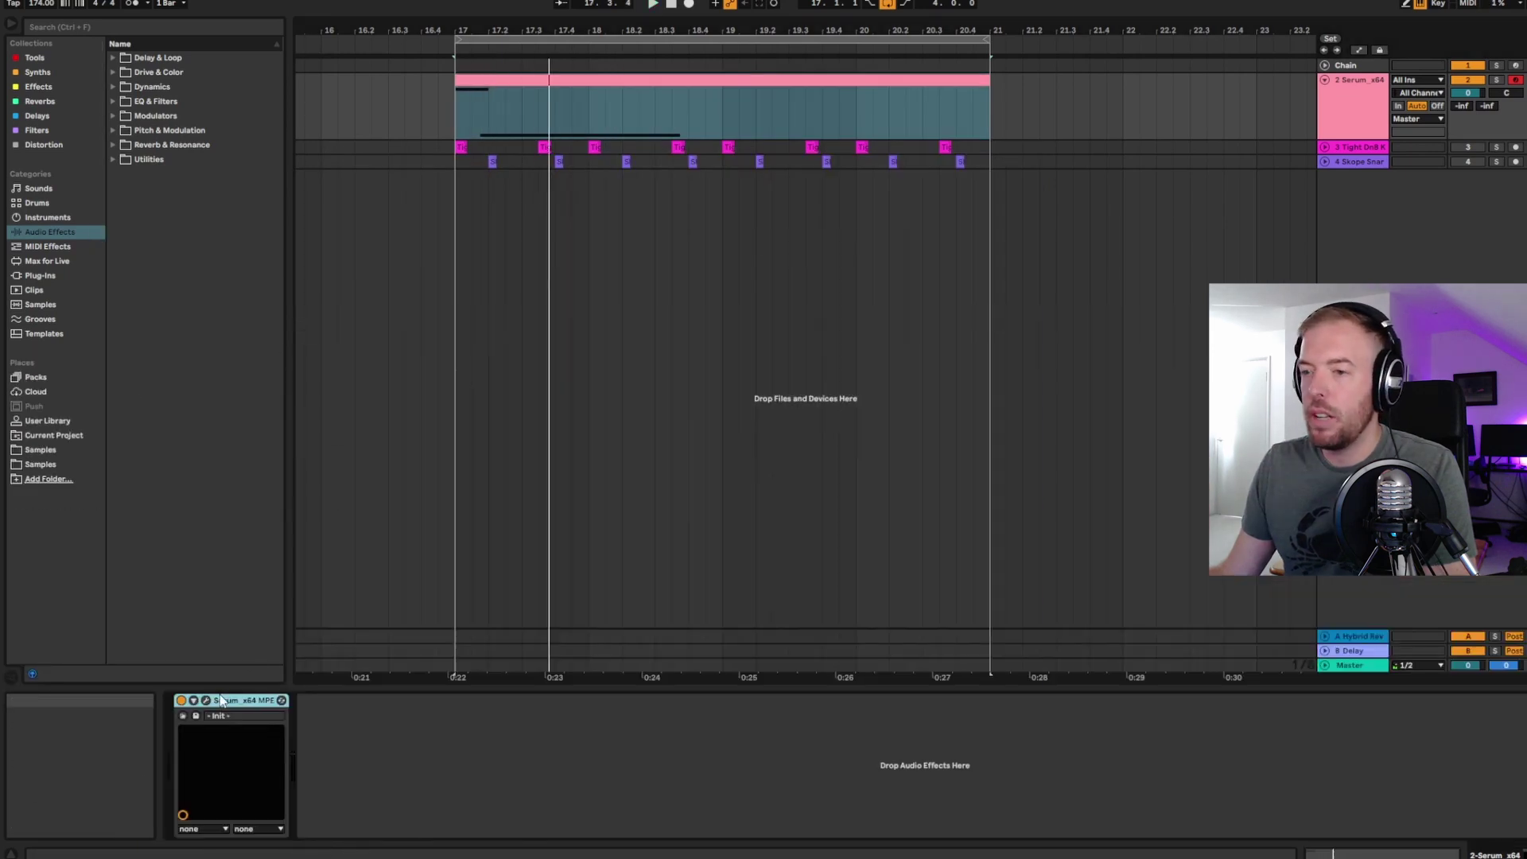
{"action": "right_click", "coordinate": [687, 492]}
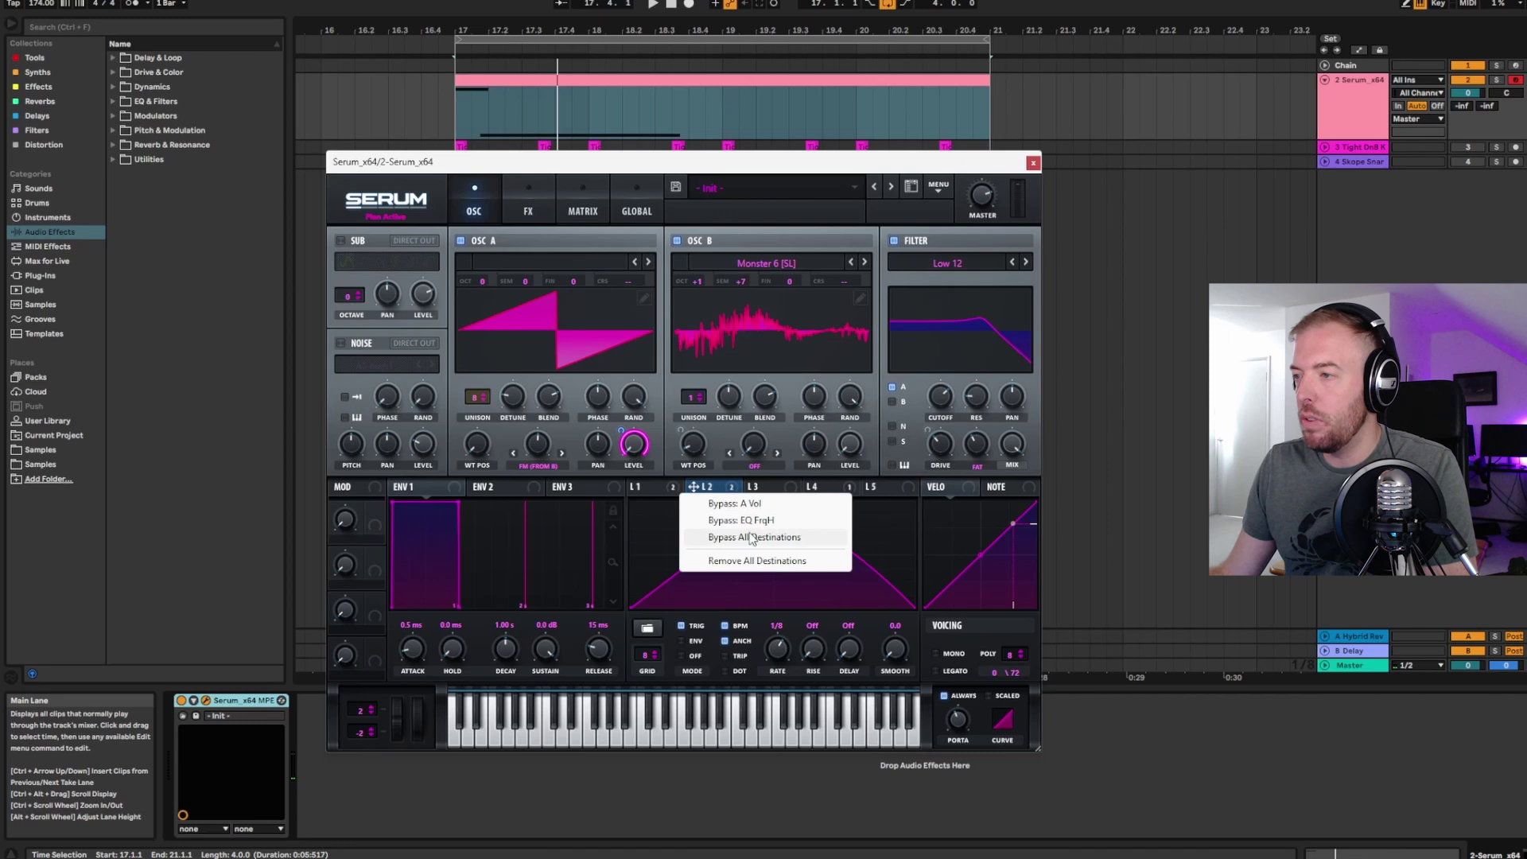
{"action": "left_click", "coordinate": [747, 537]}
{"action": "key", "text": "space"}
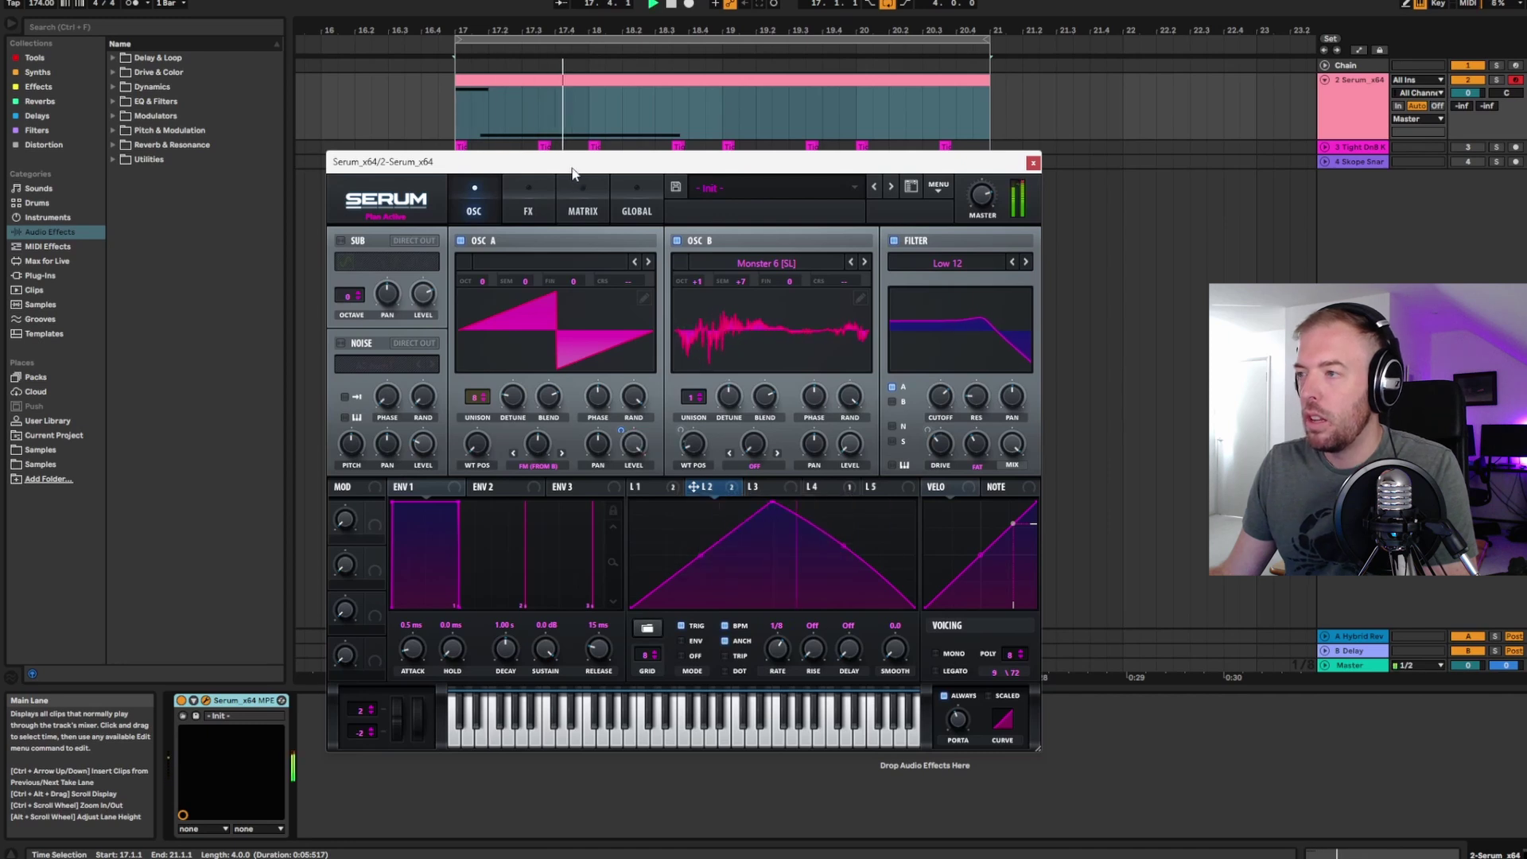
{"action": "left_click_drag", "start_coordinate": [573, 172], "coordinate": [555, 173]}
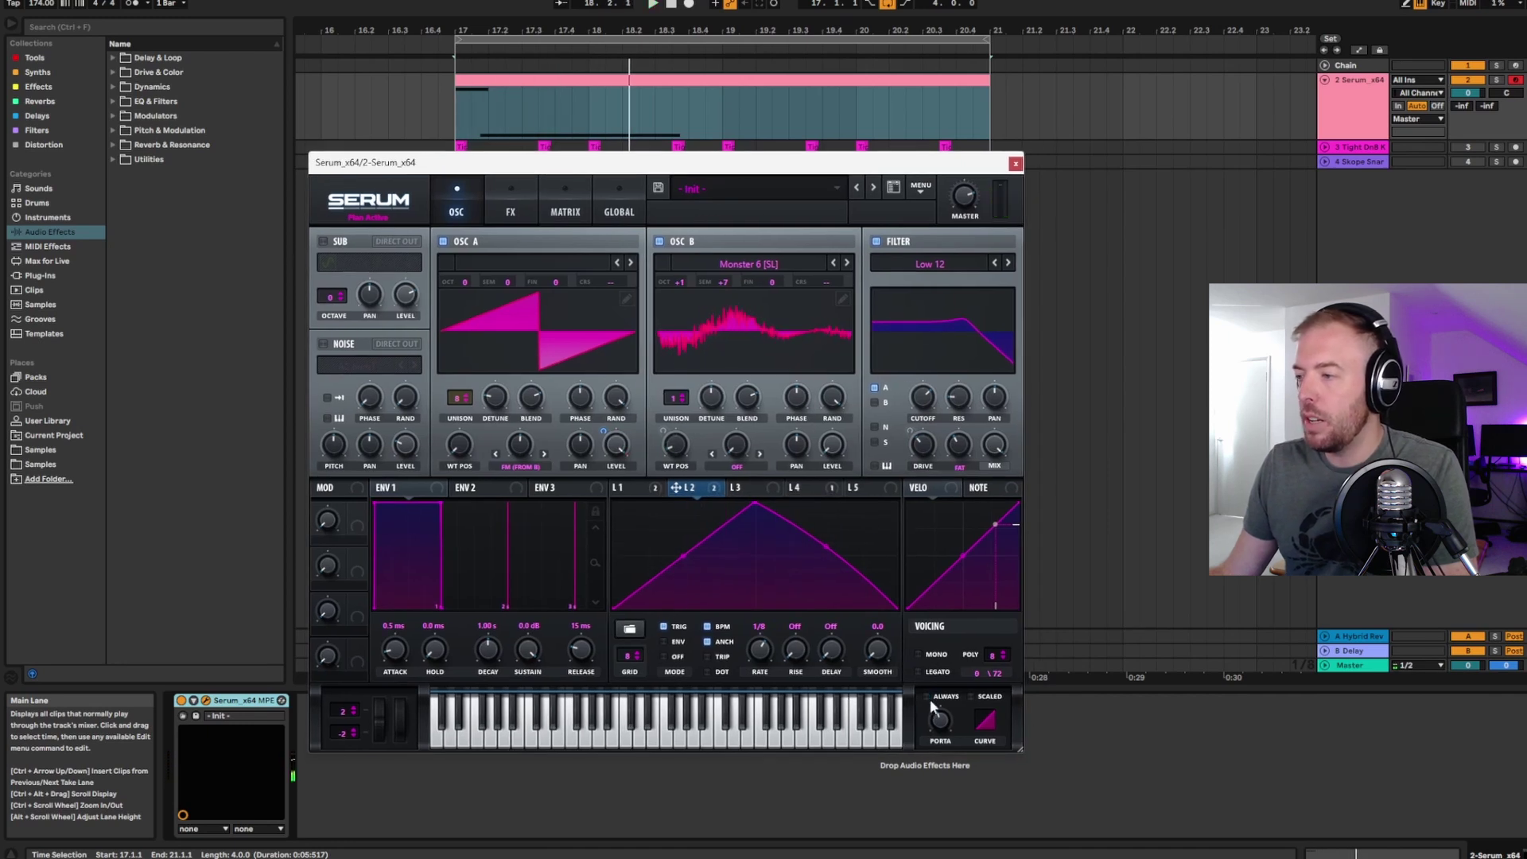
{"action": "left_click_drag", "start_coordinate": [570, 166], "coordinate": [593, 168]}
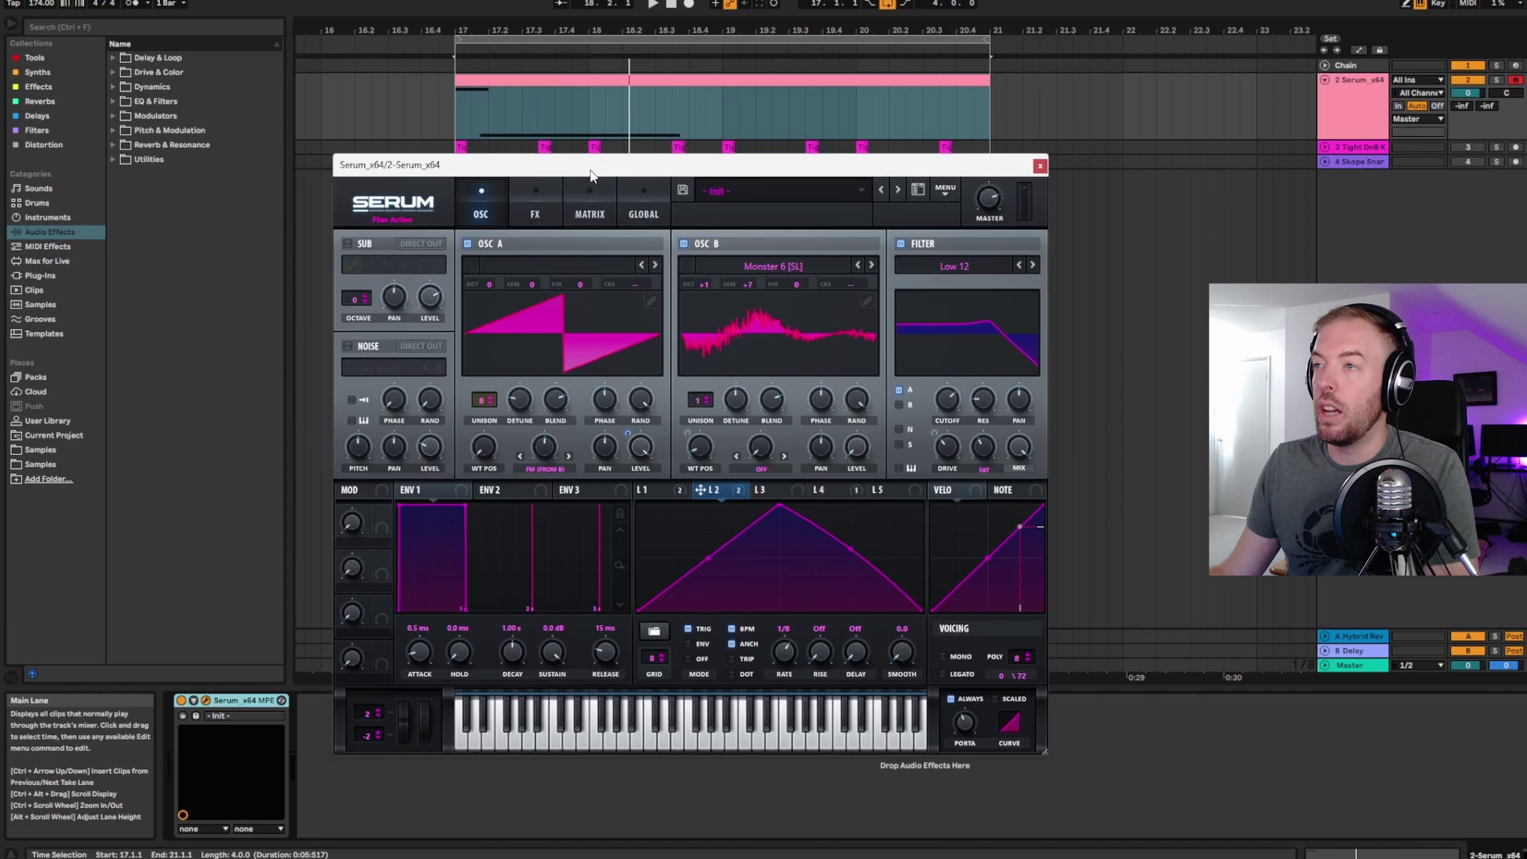
- Reopen the MIDI clip and redraw the F1 note at its start as a one-beat note
{"action": "double_click", "coordinate": [545, 83]}
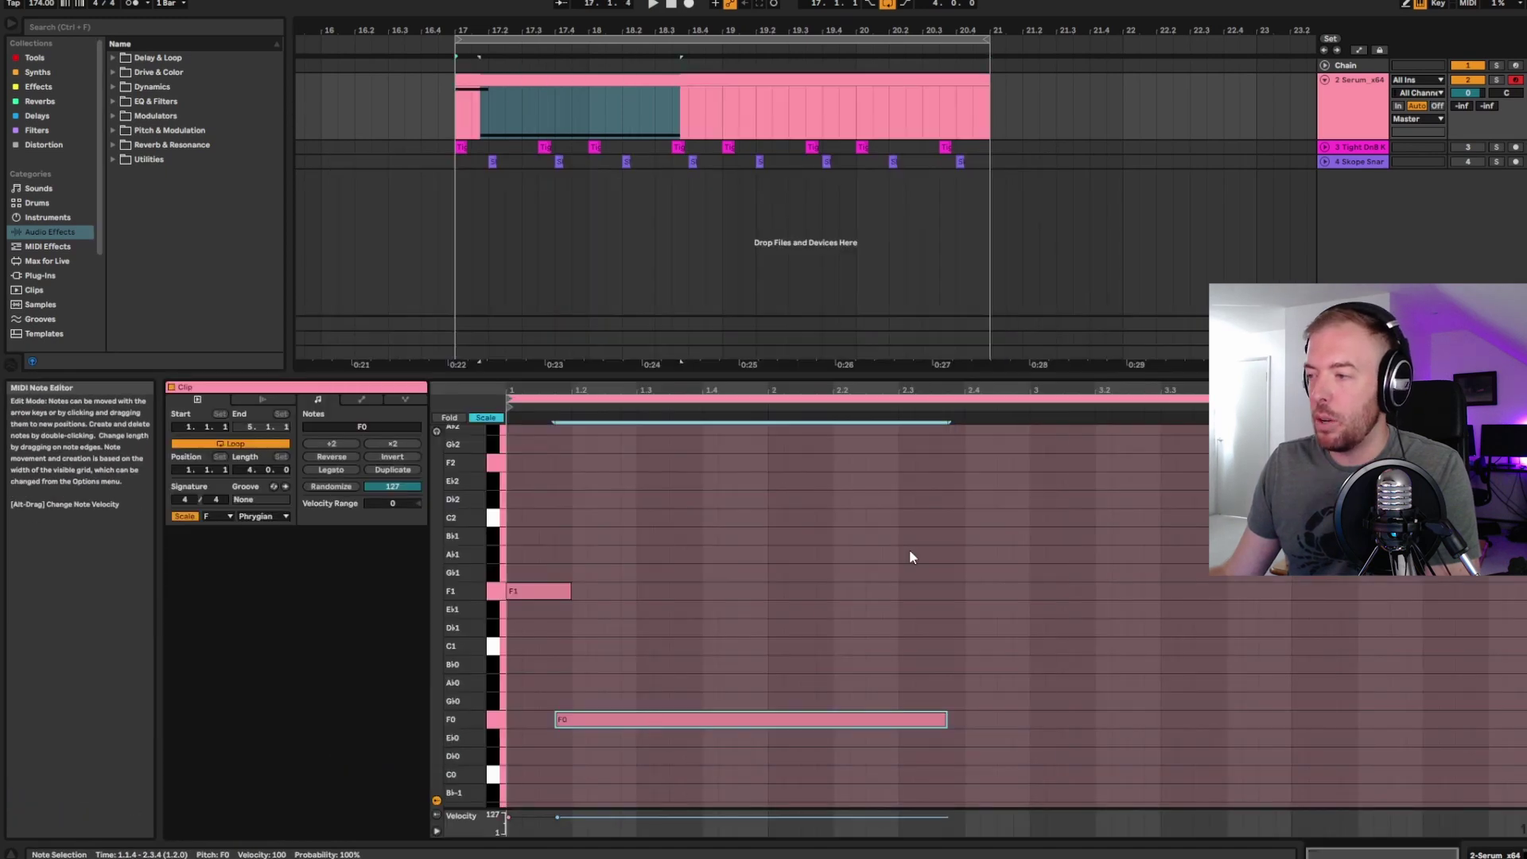
{"action": "double_click", "coordinate": [533, 591]}
{"action": "double_click", "coordinate": [515, 591]}
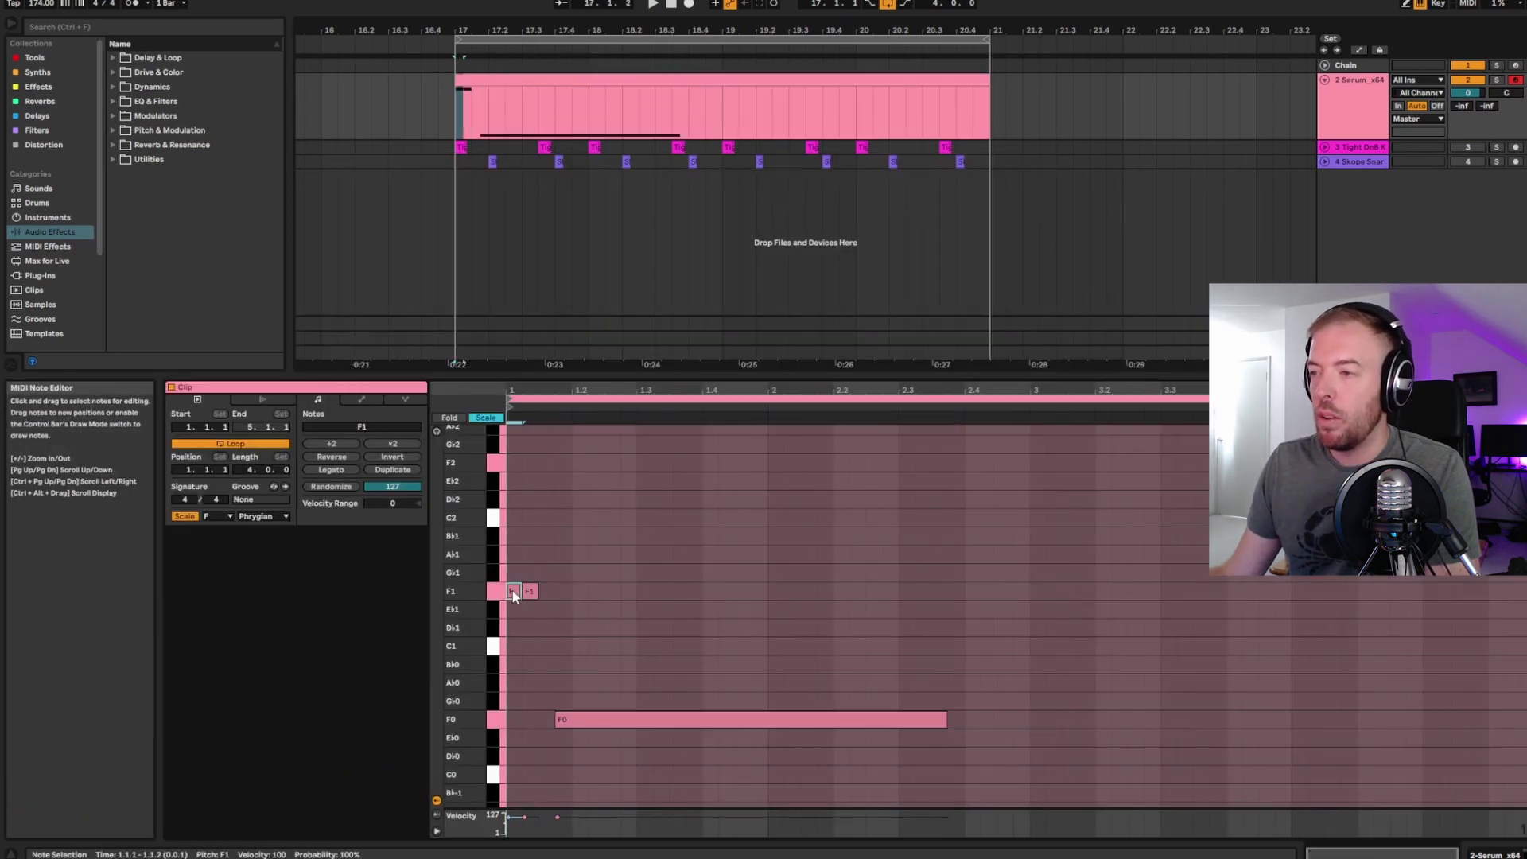
{"action": "left_click_drag", "start_coordinate": [535, 591], "coordinate": [569, 591]}
- Open Serum to review its Always portamento setting, and close its window
{"action": "double_click", "coordinate": [1357, 103]}
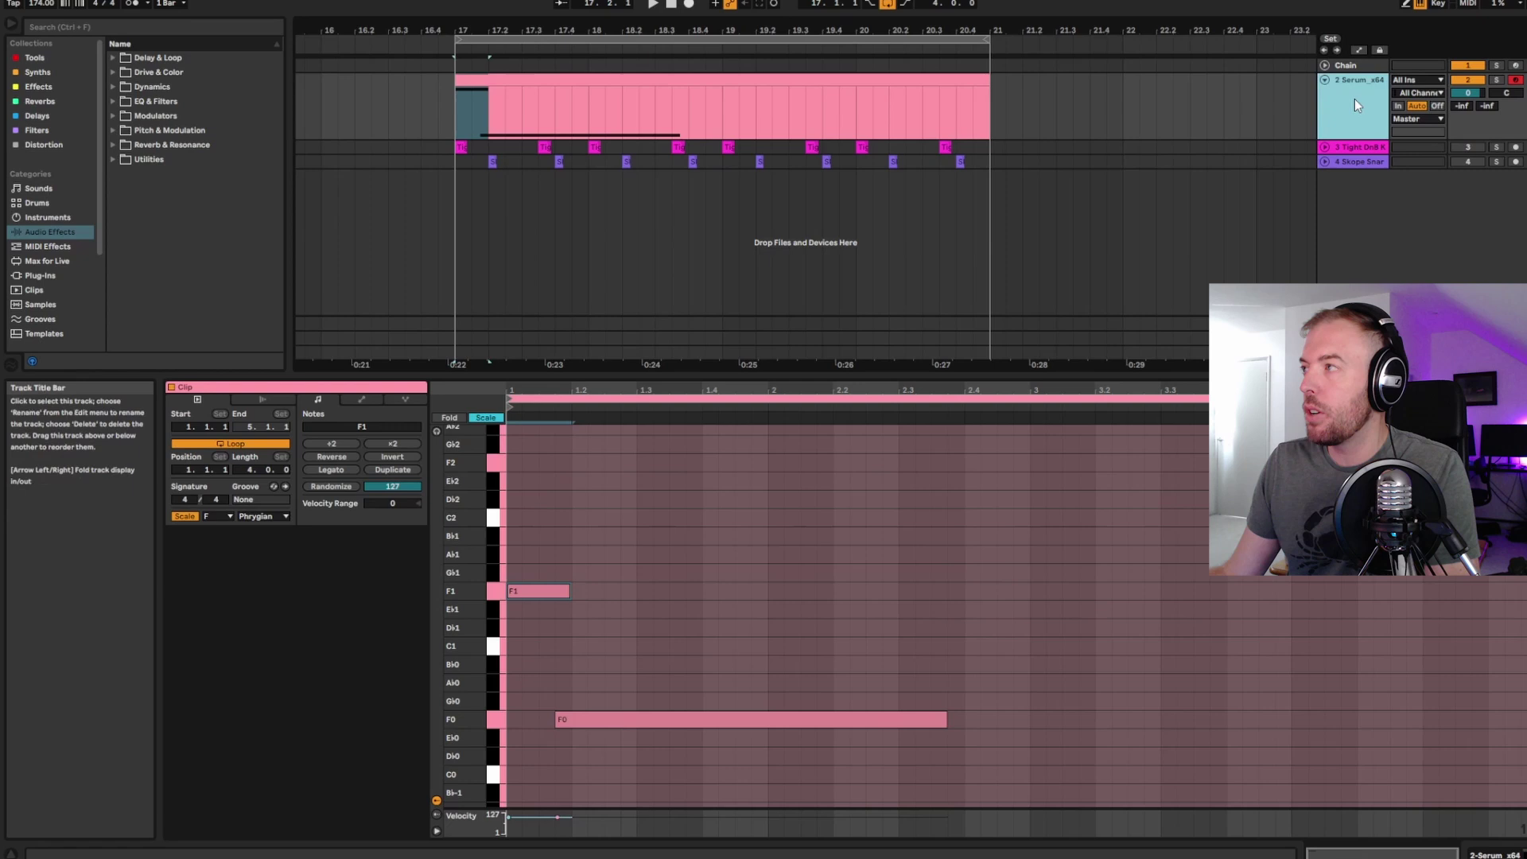
{"action": "left_click", "coordinate": [207, 700]}
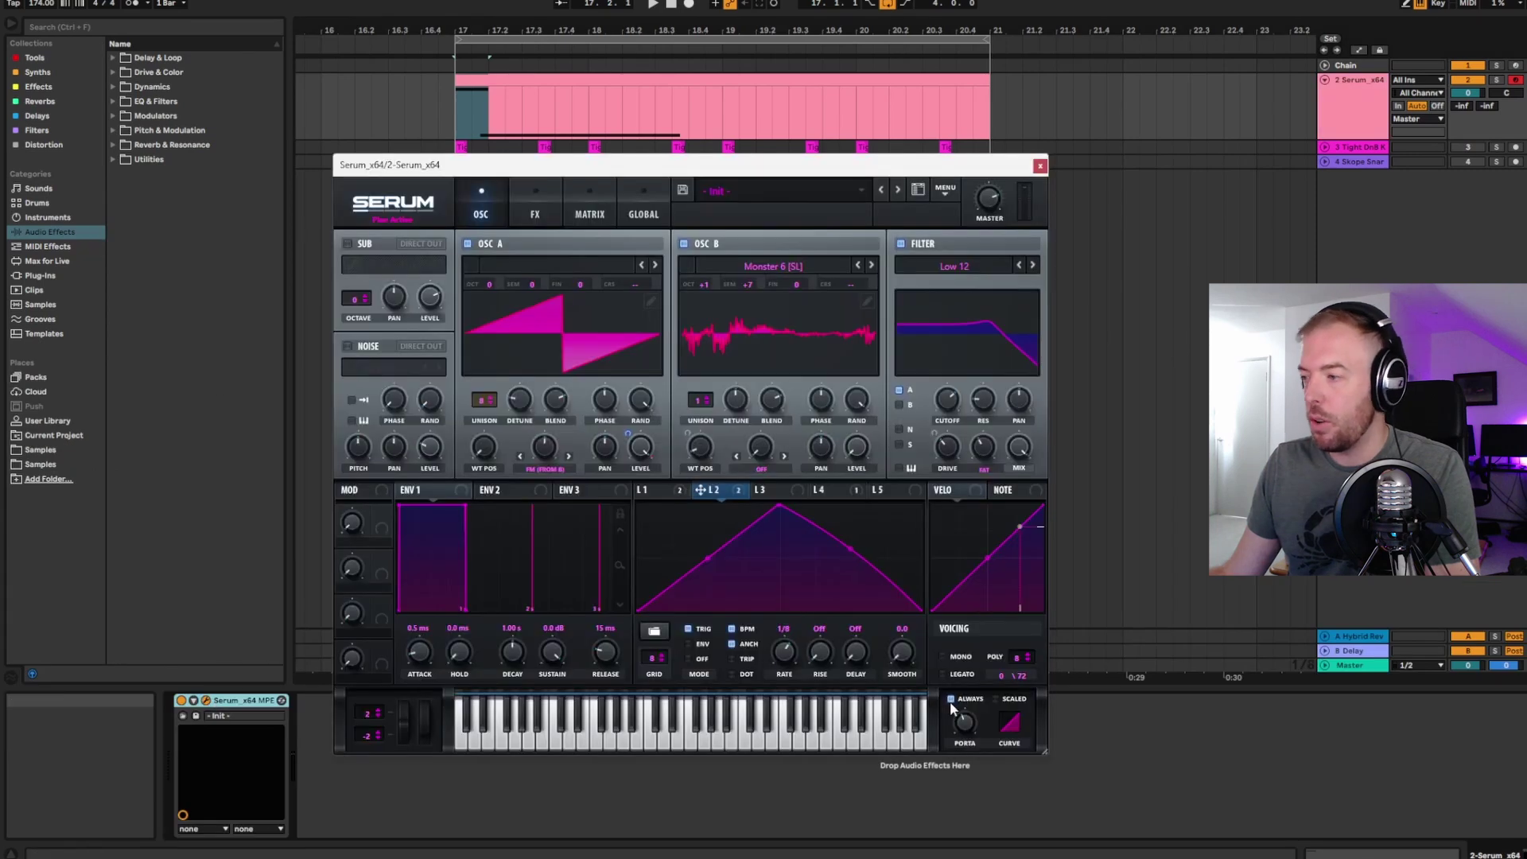
{"action": "left_click", "coordinate": [1040, 166]}
- Examine how the F1 and F0 notes overlap in the MIDI clip, and play them back
{"action": "double_click", "coordinate": [555, 78]}
{"action": "left_click_drag", "start_coordinate": [559, 522], "coordinate": [538, 592]}
{"action": "left_click_drag", "start_coordinate": [623, 582], "coordinate": [722, 713]}
{"action": "left_click", "coordinate": [568, 590]}
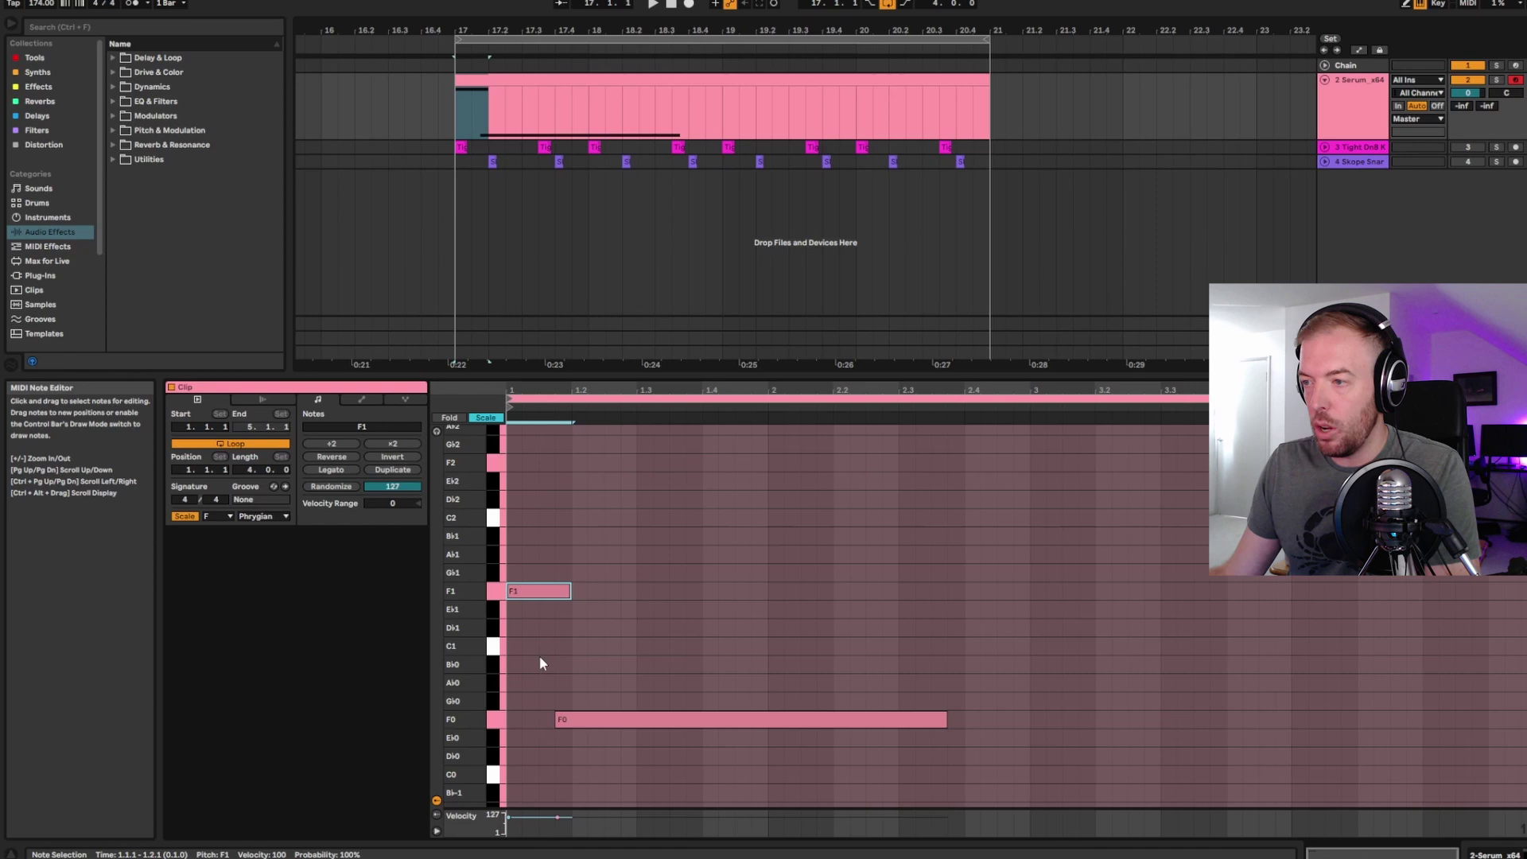
{"action": "mouse_move", "coordinate": [569, 593]}
{"action": "left_mouse_down"}
{"action": "mouse_move", "coordinate": [548, 597]}
{"action": "mouse_move", "coordinate": [589, 598]}
{"action": "mouse_move", "coordinate": [568, 602]}
{"action": "left_mouse_up"}
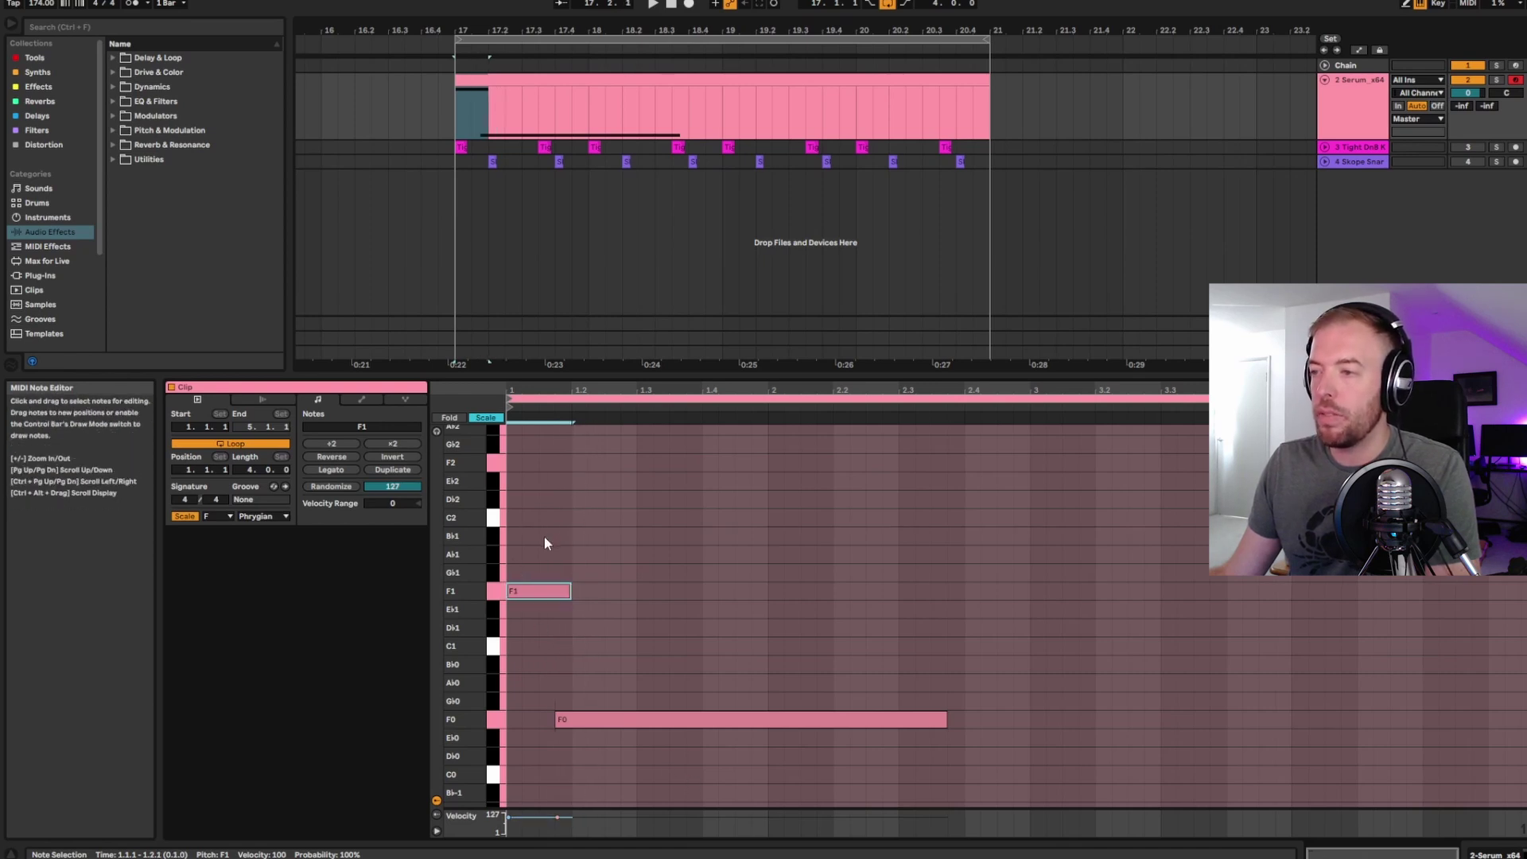
{"action": "left_click_drag", "start_coordinate": [544, 536], "coordinate": [643, 747]}
{"action": "left_click", "coordinate": [669, 746]}
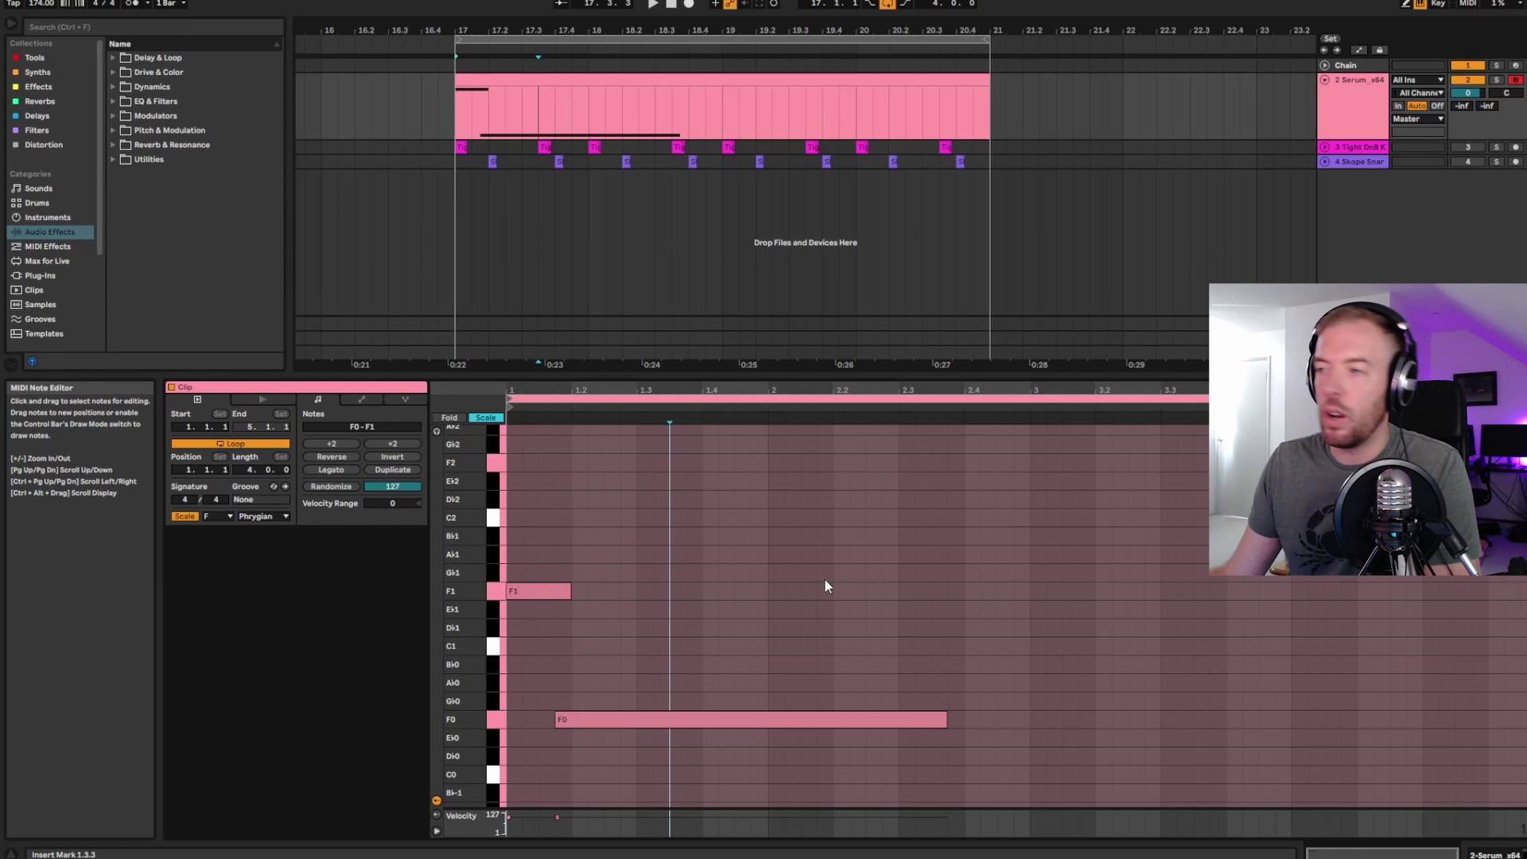
{"action": "left_click_drag", "start_coordinate": [610, 618], "coordinate": [660, 682]}
{"action": "left_click", "coordinate": [525, 493]}
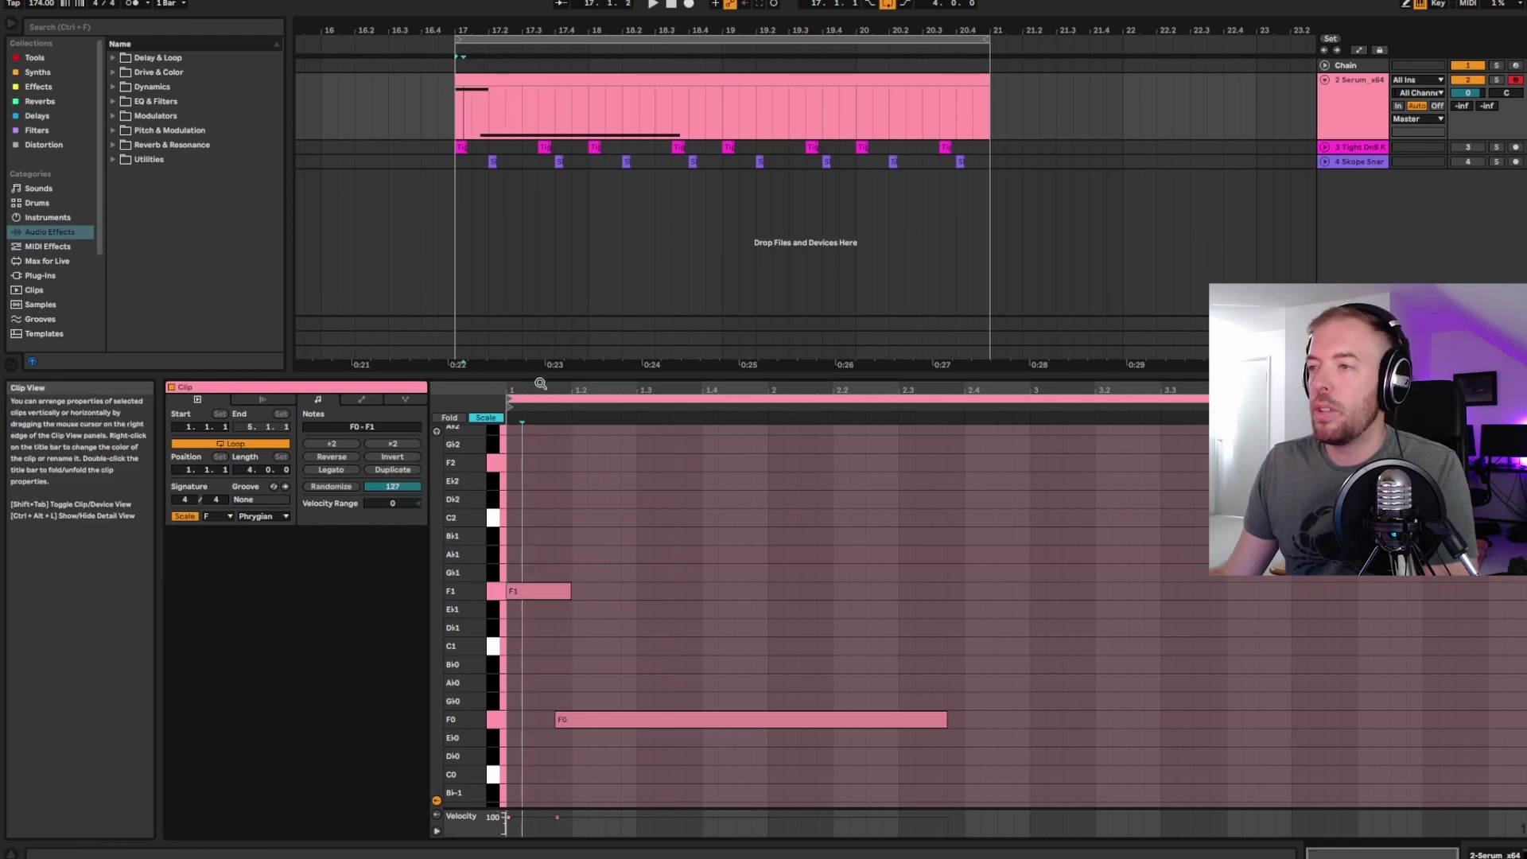
{"action": "mouse_move", "coordinate": [541, 387]}
{"action": "left_mouse_down"}
{"action": "mouse_move", "coordinate": [541, 429]}
{"action": "mouse_move", "coordinate": [542, 389]}
{"action": "left_mouse_up"}
{"action": "key", "text": "space"}
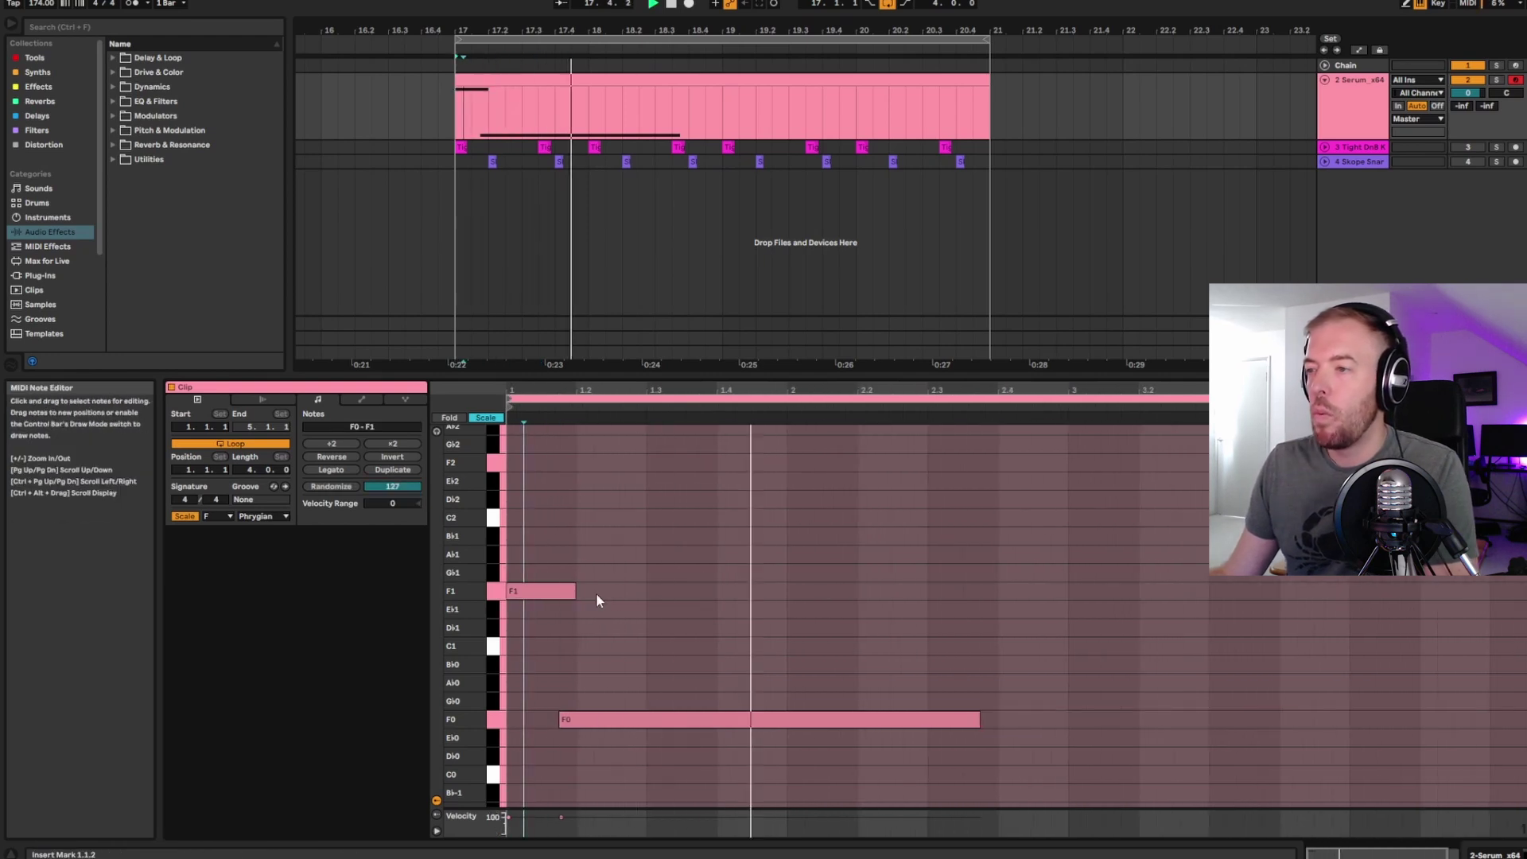
- Play back the bassline while examining its MIDI notes and the Serum track's device chain
{"action": "left_click", "coordinate": [1360, 105]}
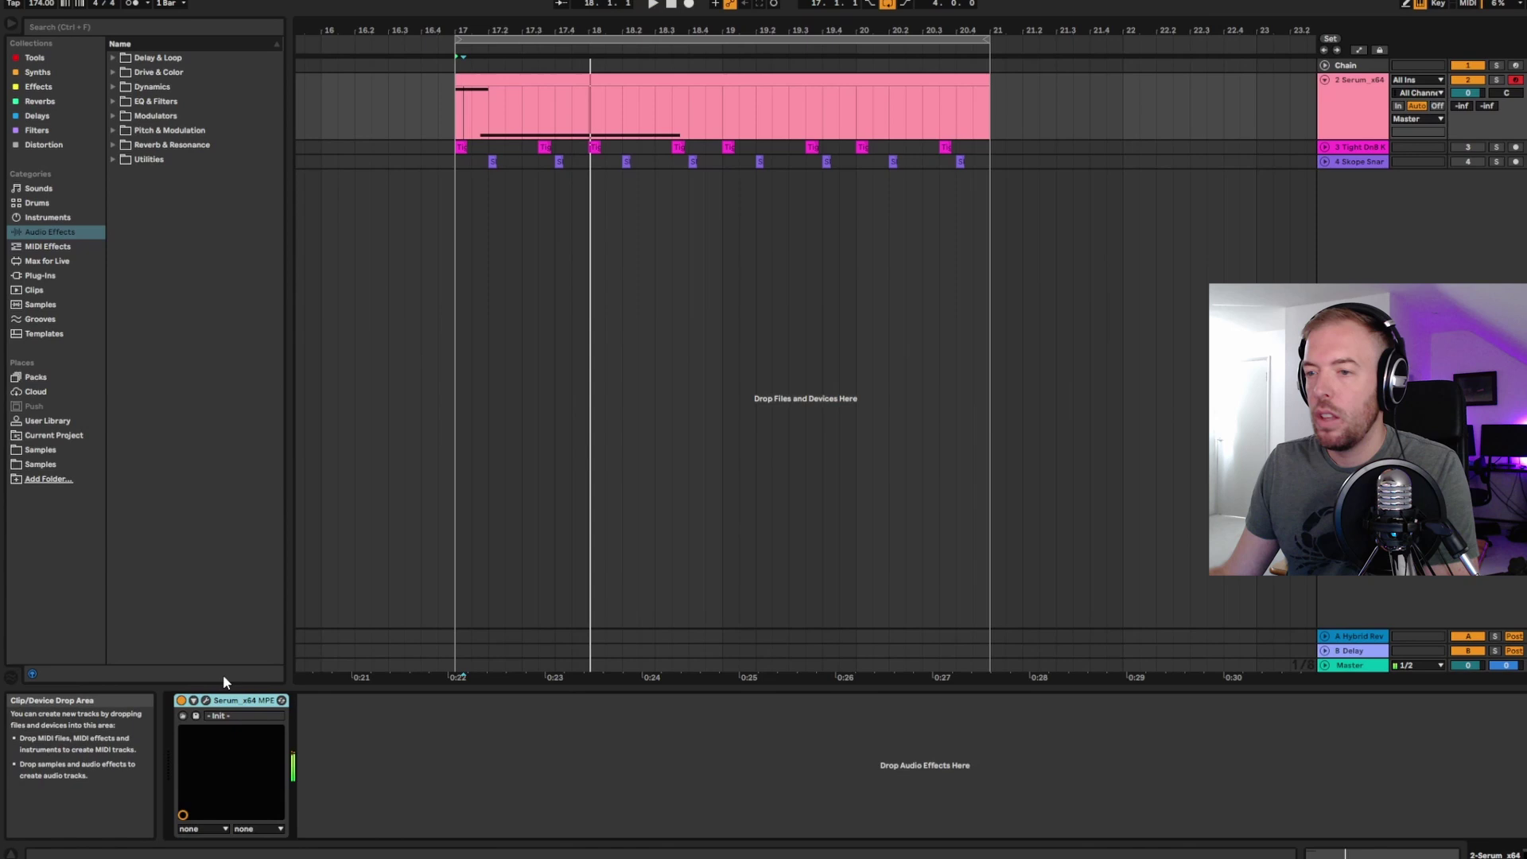
{"action": "left_click", "coordinate": [282, 700]}
{"action": "key", "text": "space"}
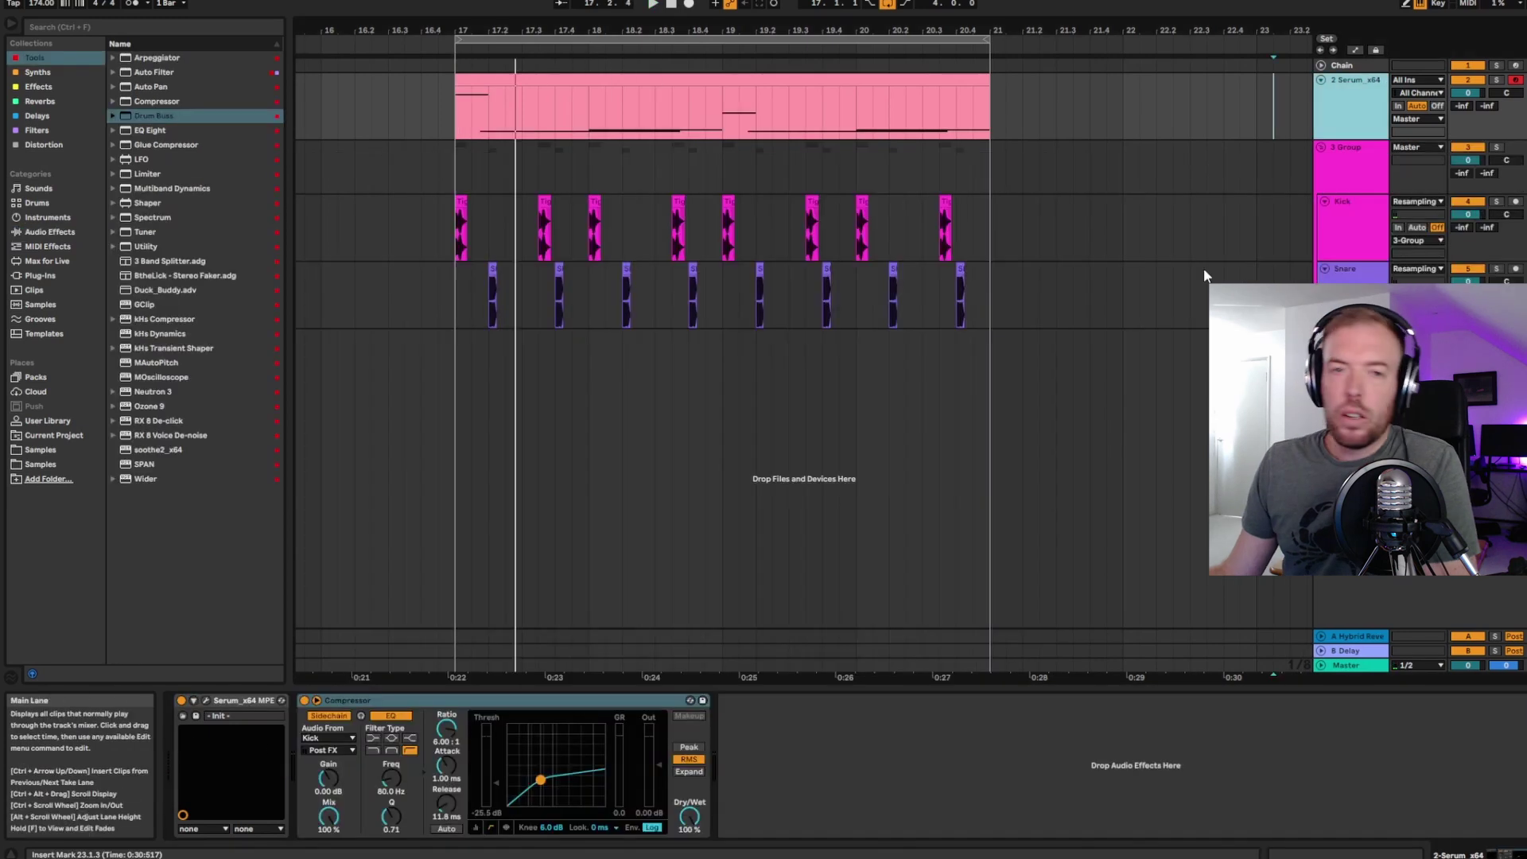
{"action": "left_click", "coordinate": [609, 75]}
{"action": "double_click", "coordinate": [610, 75]}
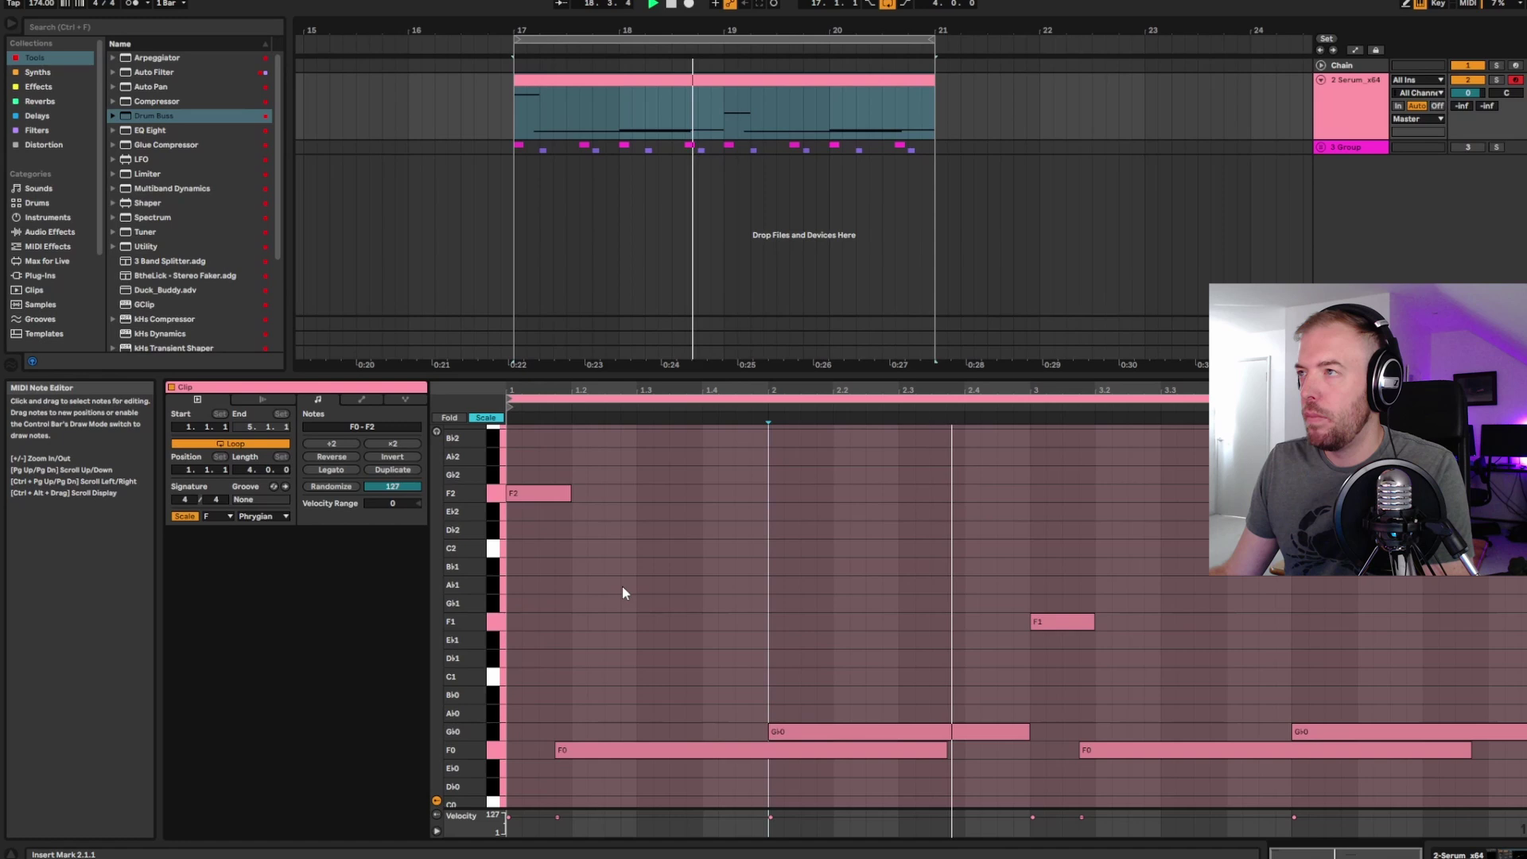
{"action": "left_click", "coordinate": [1356, 114]}
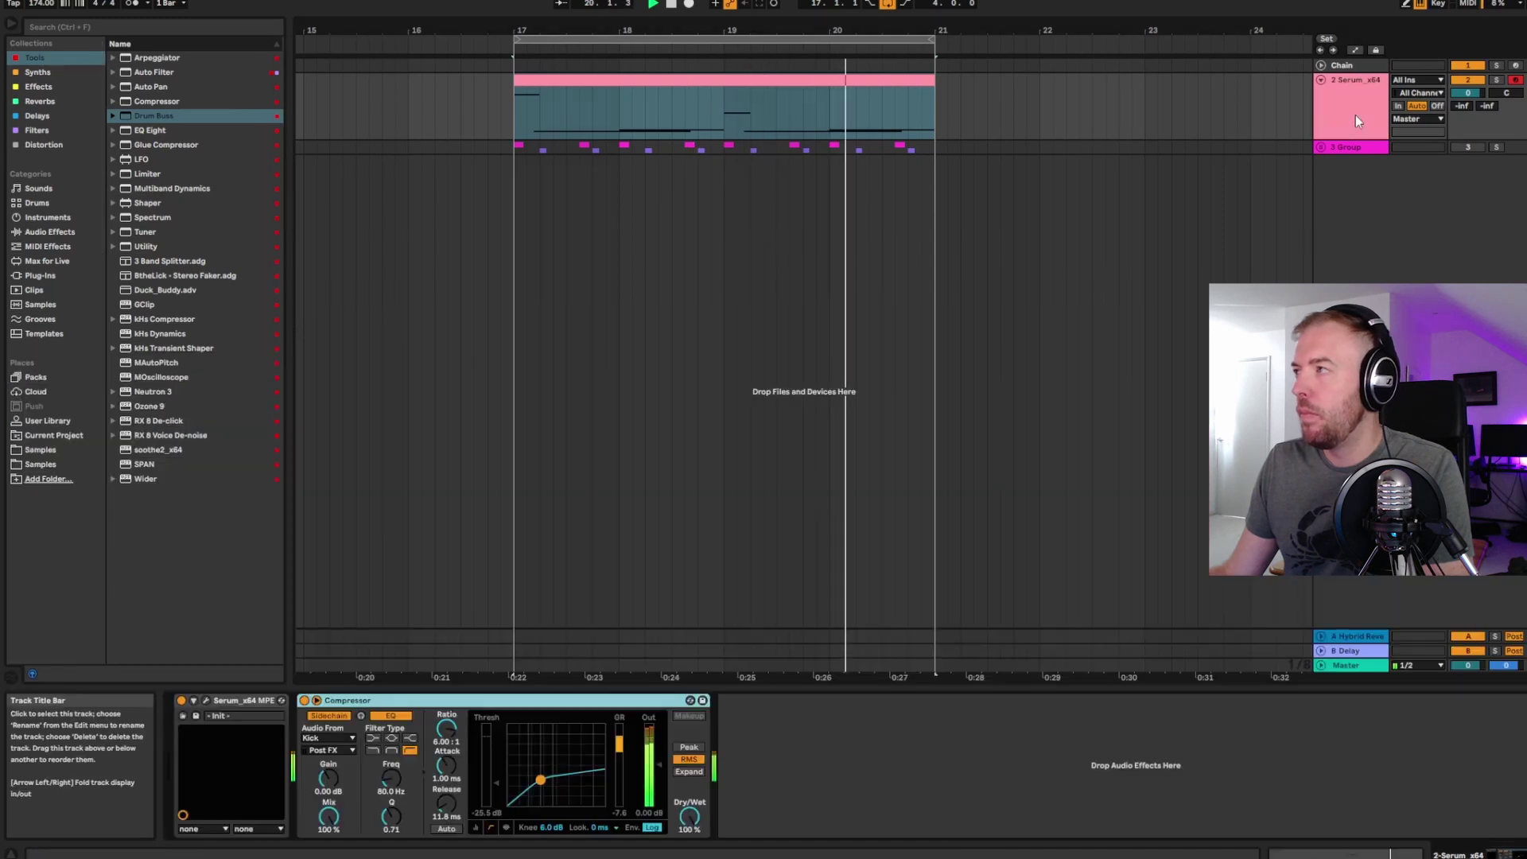
- Unfold the drum group and play back the Serum clip with the kick-sidechained Compressor in view
{"action": "left_click", "coordinate": [1321, 147]}
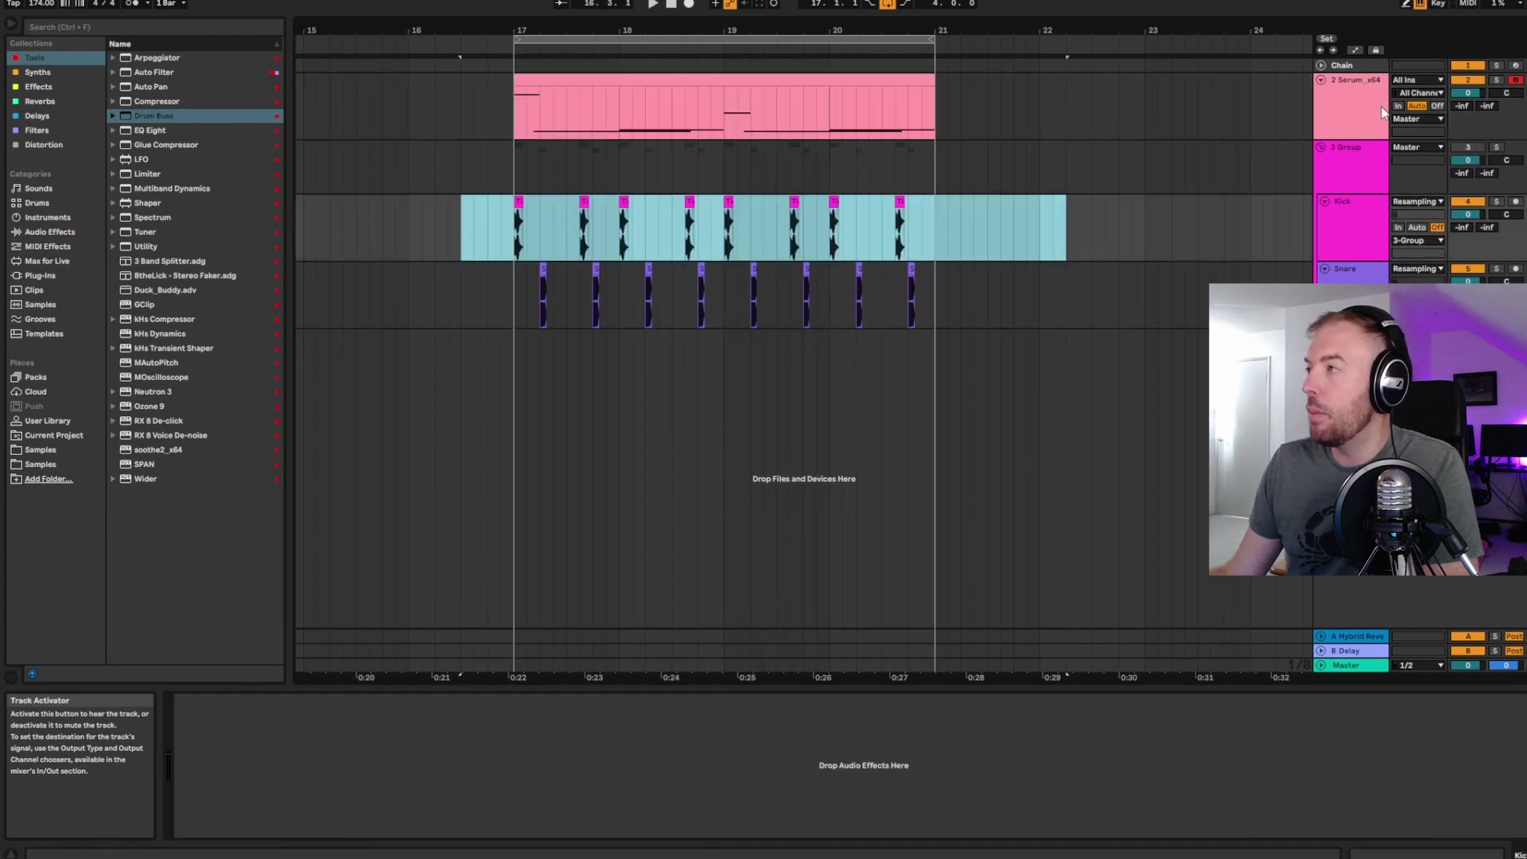
{"action": "left_click", "coordinate": [1382, 113]}
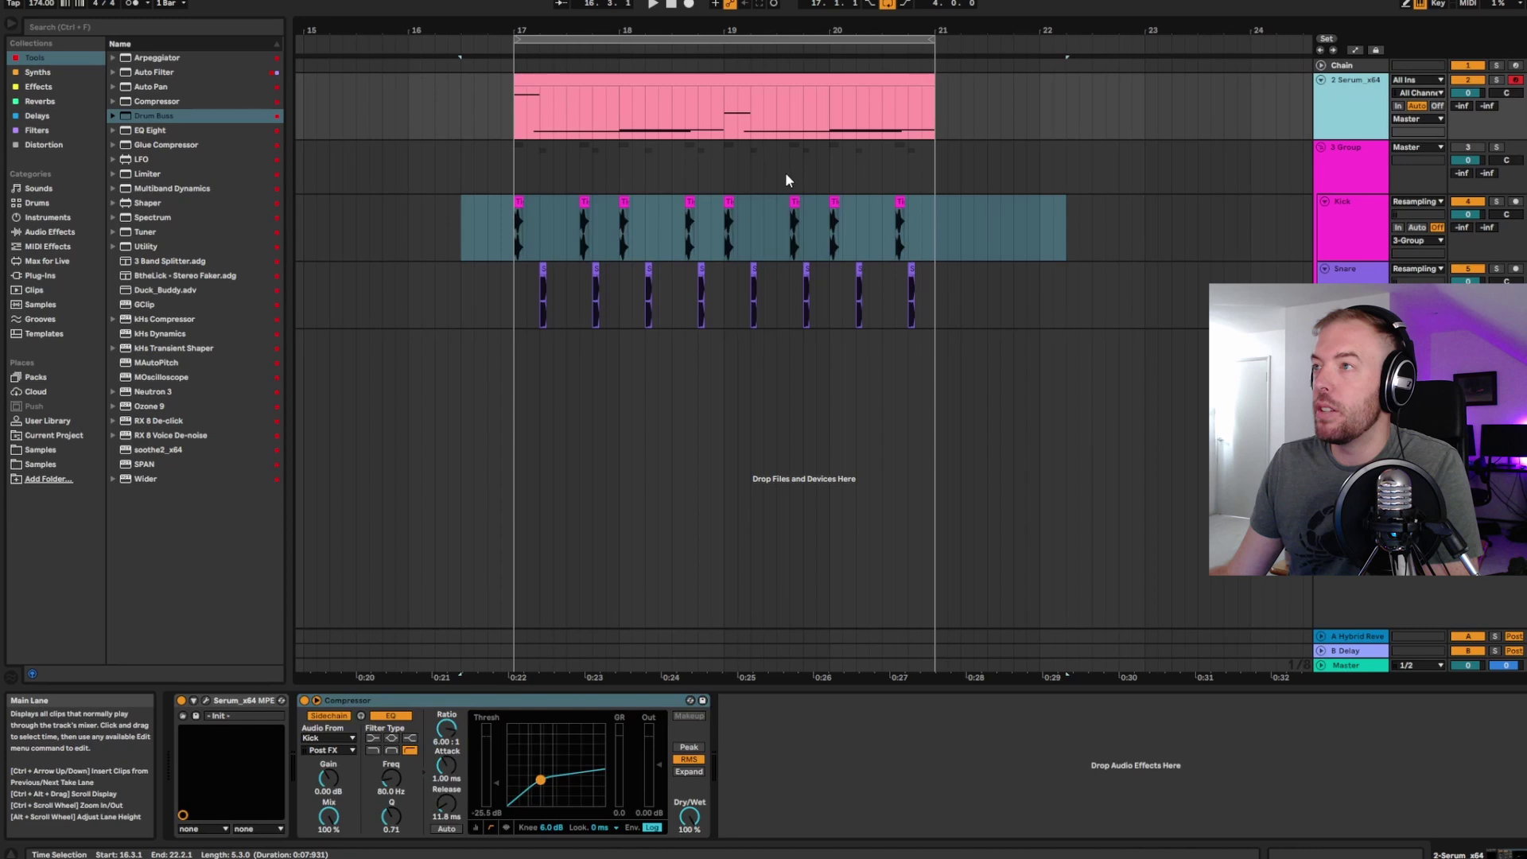
{"action": "left_click", "coordinate": [627, 81]}
{"action": "left_click", "coordinate": [1337, 110]}
{"action": "key", "text": "space"}
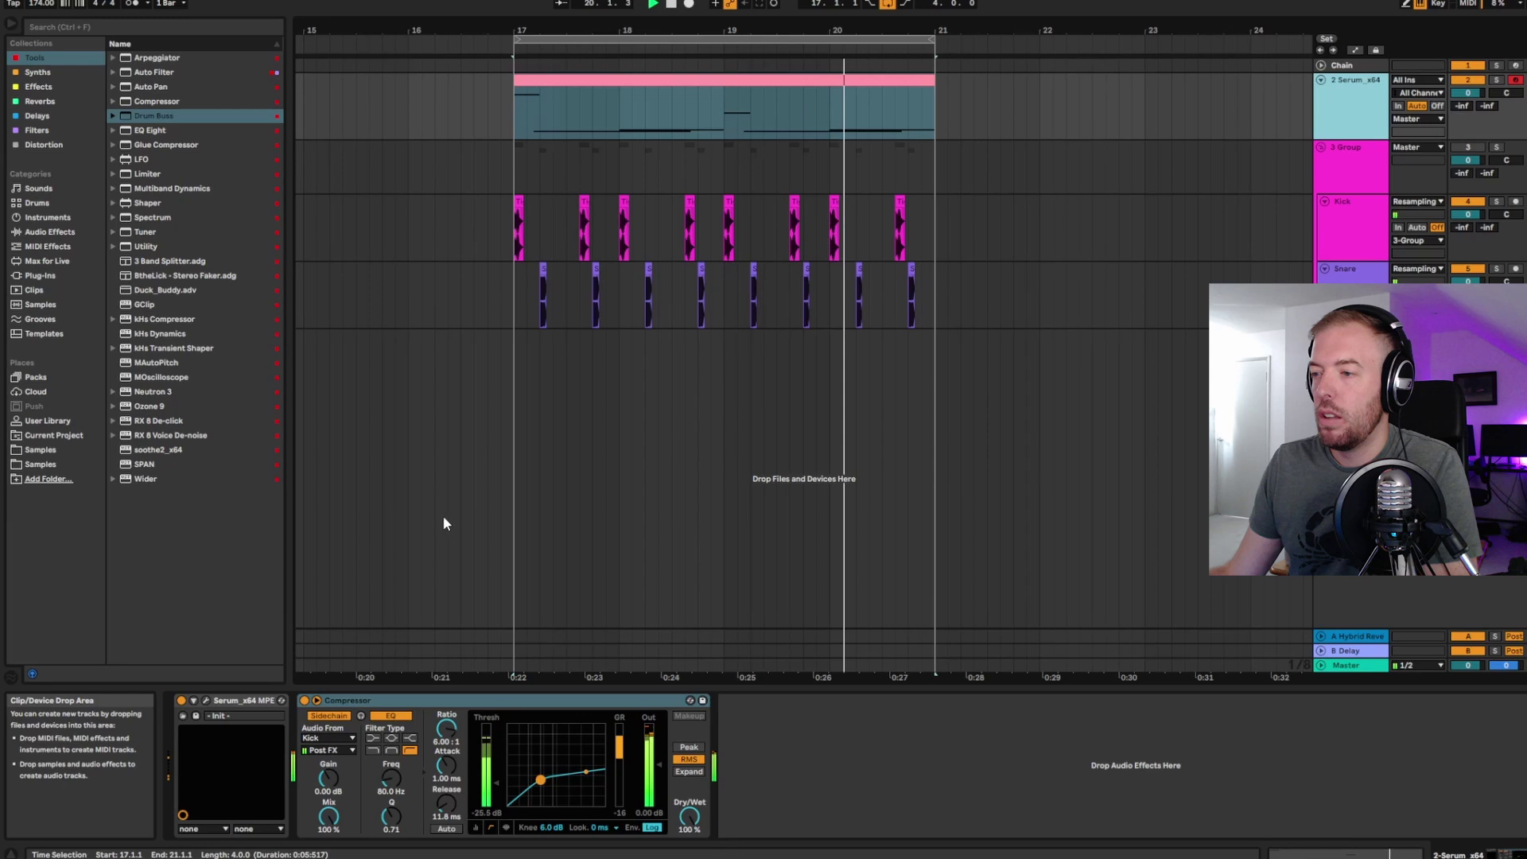
{"action": "key", "text": "space"}
- Examine Serum's mono voicing and portamento settings alongside the bassline's notes in the MIDI clip
{"action": "left_click", "coordinate": [206, 701]}
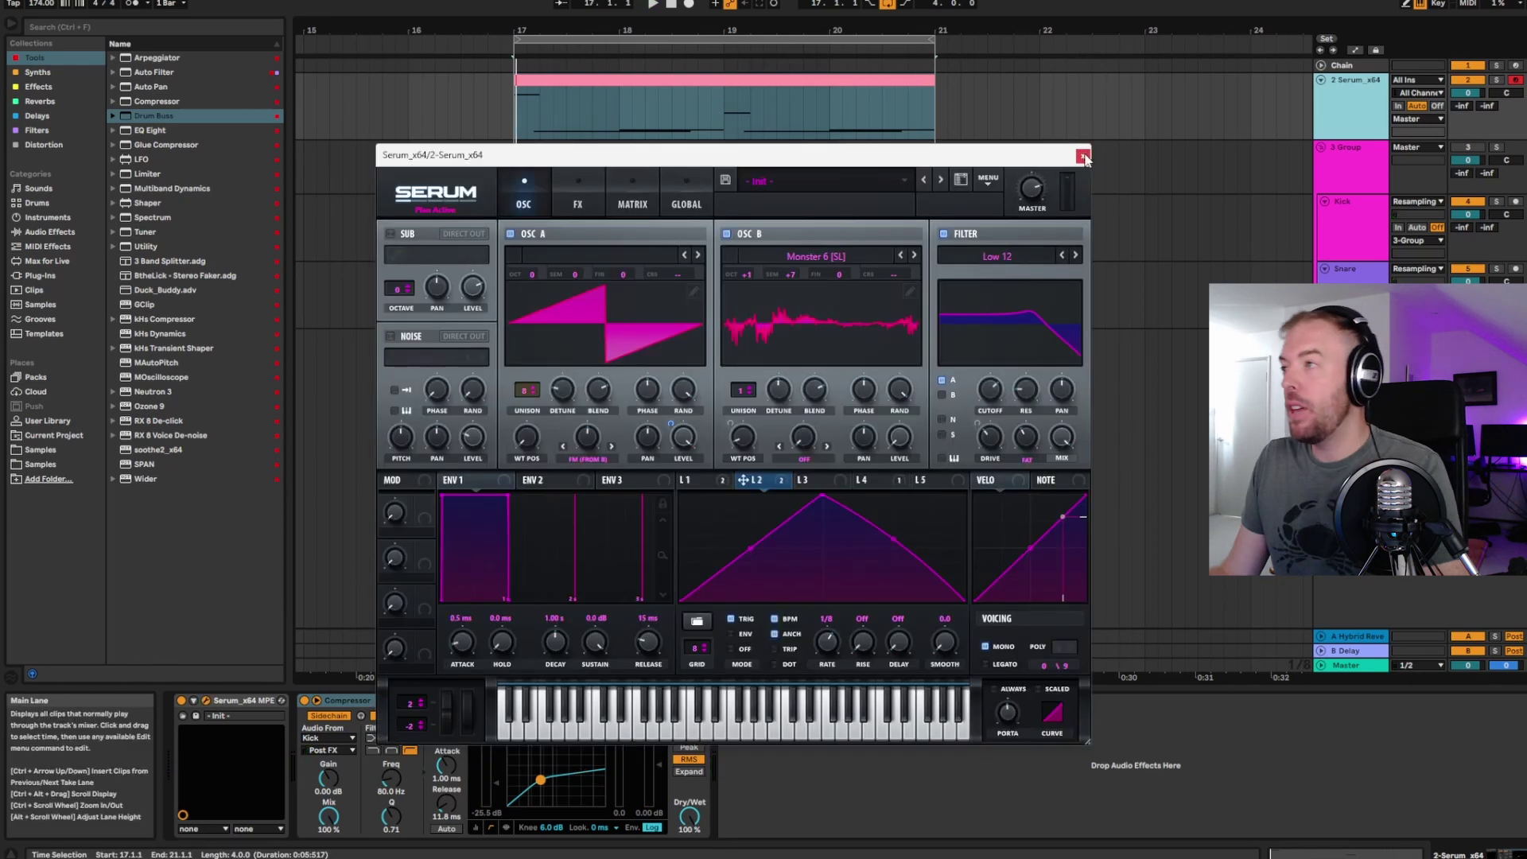
{"action": "left_click", "coordinate": [1083, 157]}
{"action": "double_click", "coordinate": [641, 99]}
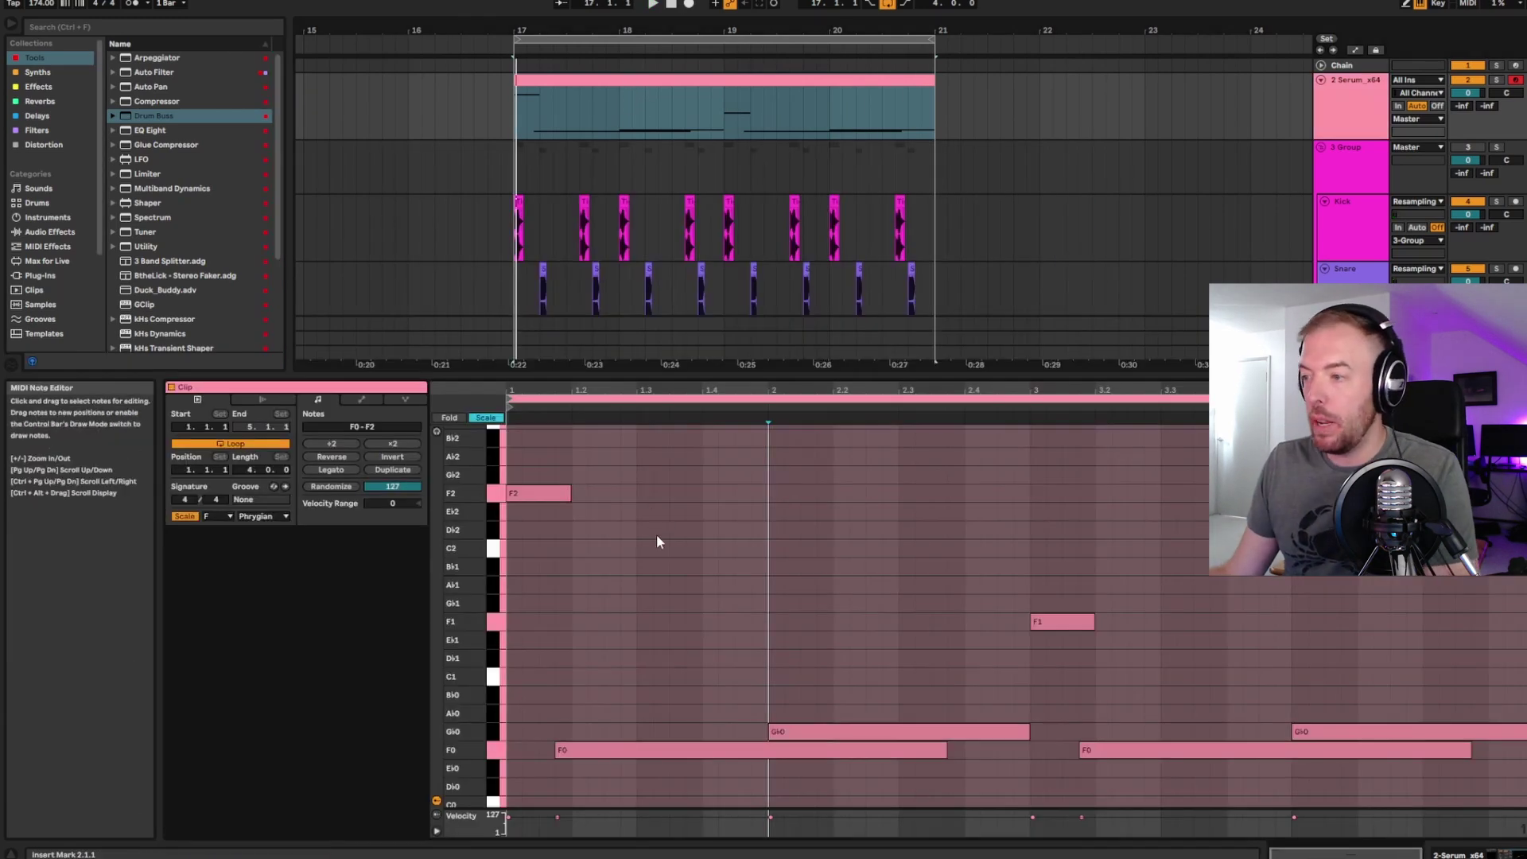
{"action": "left_click", "coordinate": [681, 569]}
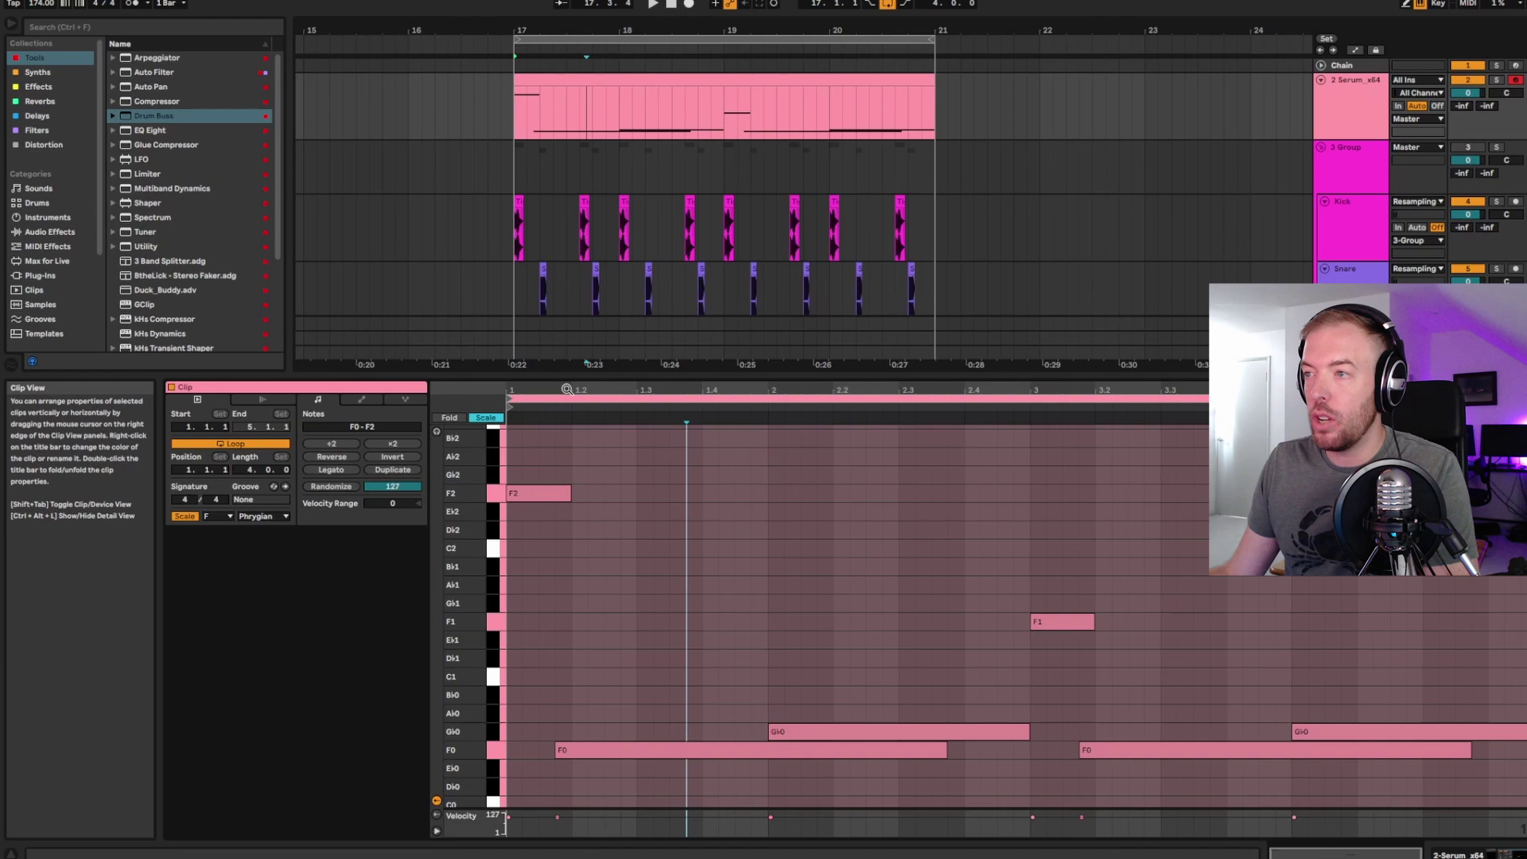
{"action": "left_click", "coordinate": [1350, 114]}
{"action": "key", "text": "ctrl+alt+p"}
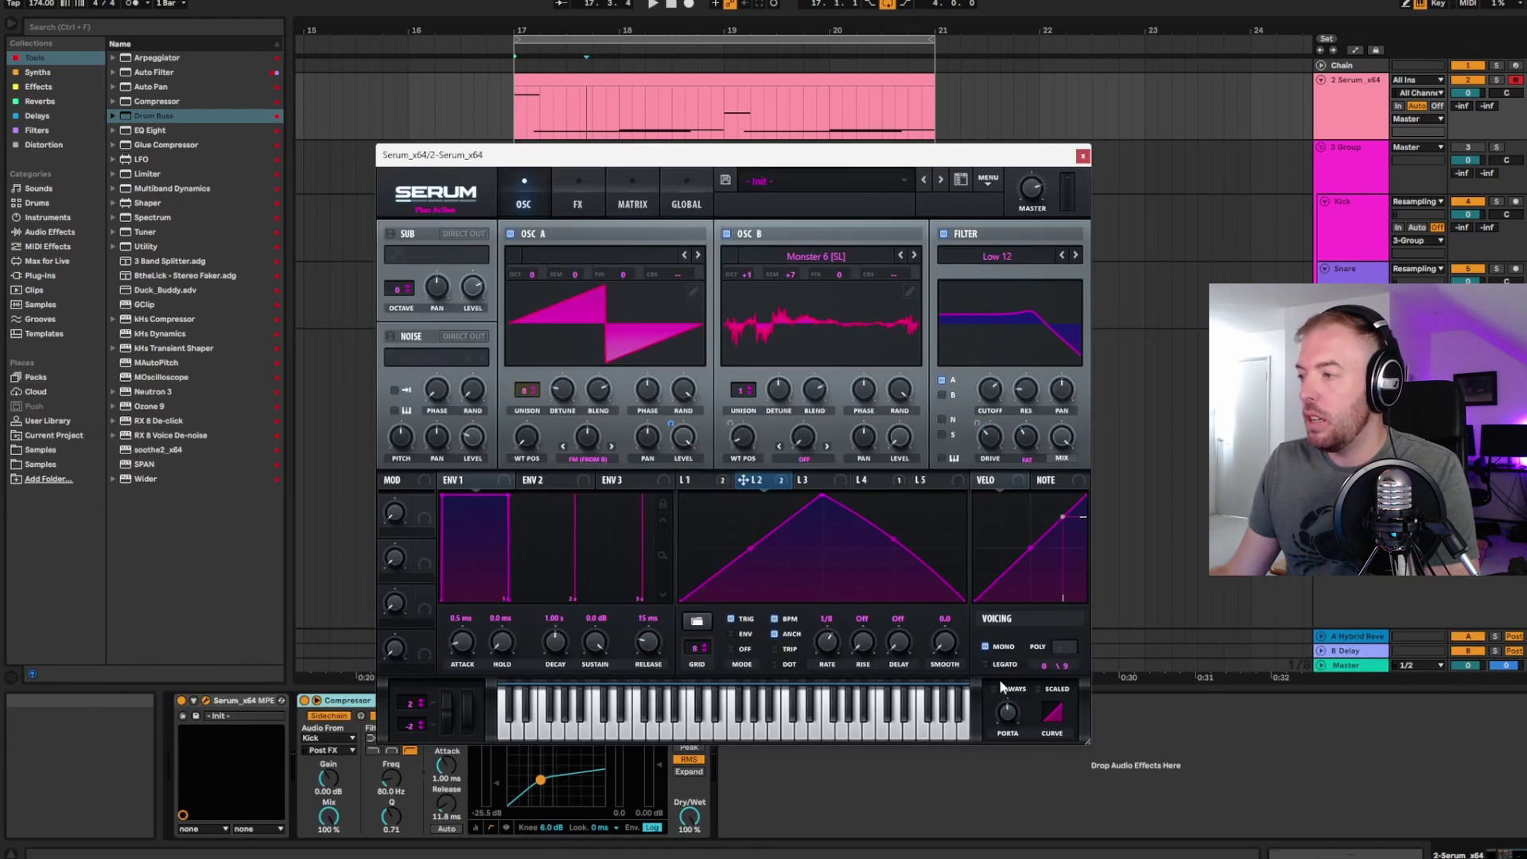
{"action": "left_click", "coordinate": [1082, 155]}
{"action": "double_click", "coordinate": [698, 81]}
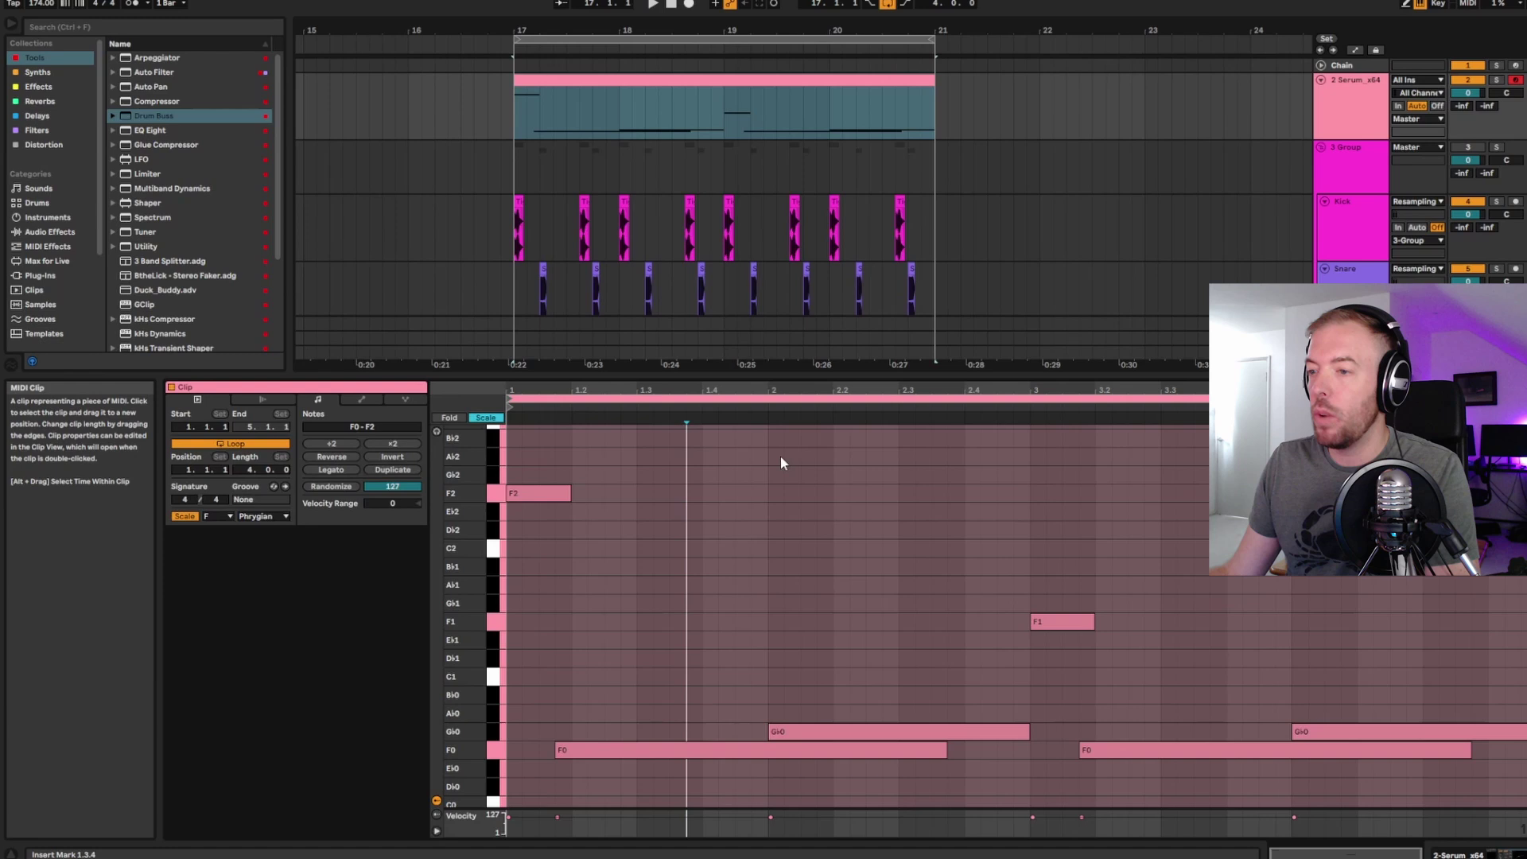
- Show the clip's envelopes with MIDI Ctrl as the device and Pitch Bend as the parameter
{"action": "left_click", "coordinate": [363, 399]}
{"action": "left_click", "coordinate": [333, 427]}
{"action": "left_click", "coordinate": [344, 436]}
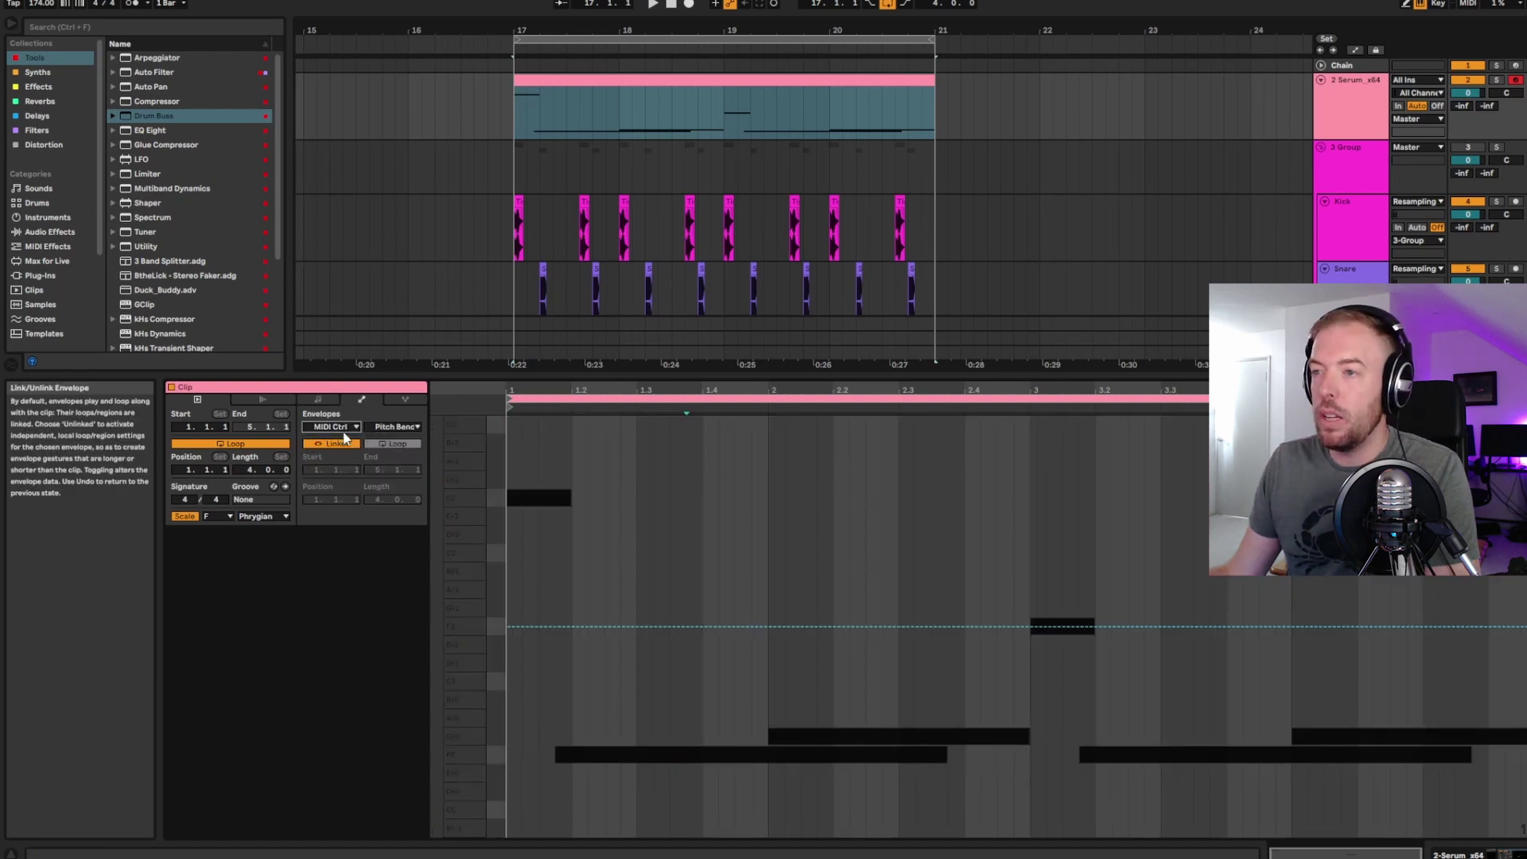
{"action": "left_click", "coordinate": [414, 428]}
{"action": "left_click", "coordinate": [399, 439]}
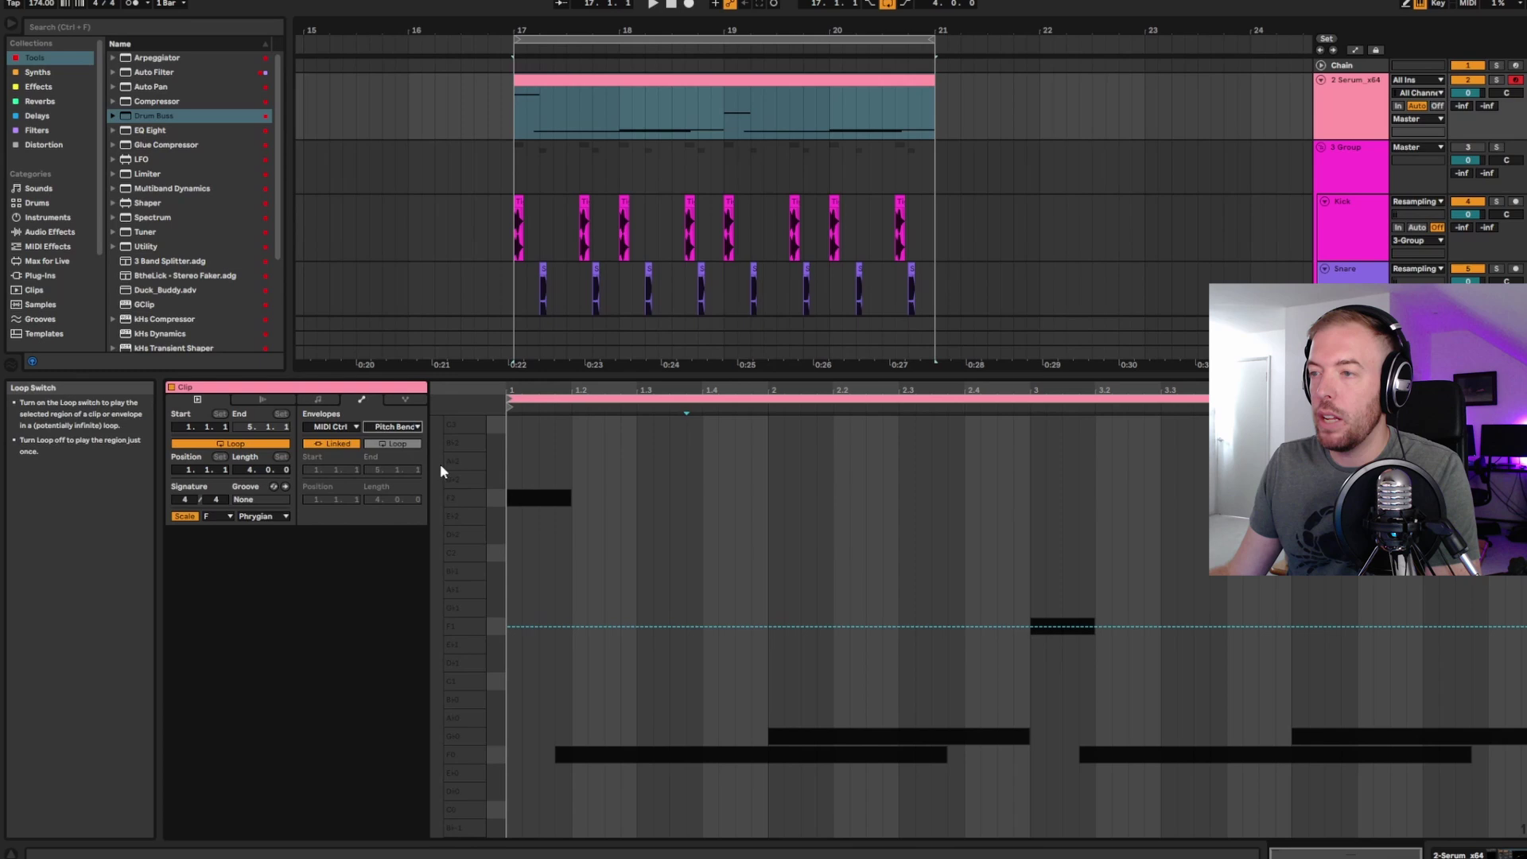
- Draw a pitch bend ramp rising from 2.3 to bar 3 and returning to 0 there, play it back, and raise its peak
{"action": "left_click", "coordinate": [1030, 627]}
{"action": "left_click", "coordinate": [899, 627]}
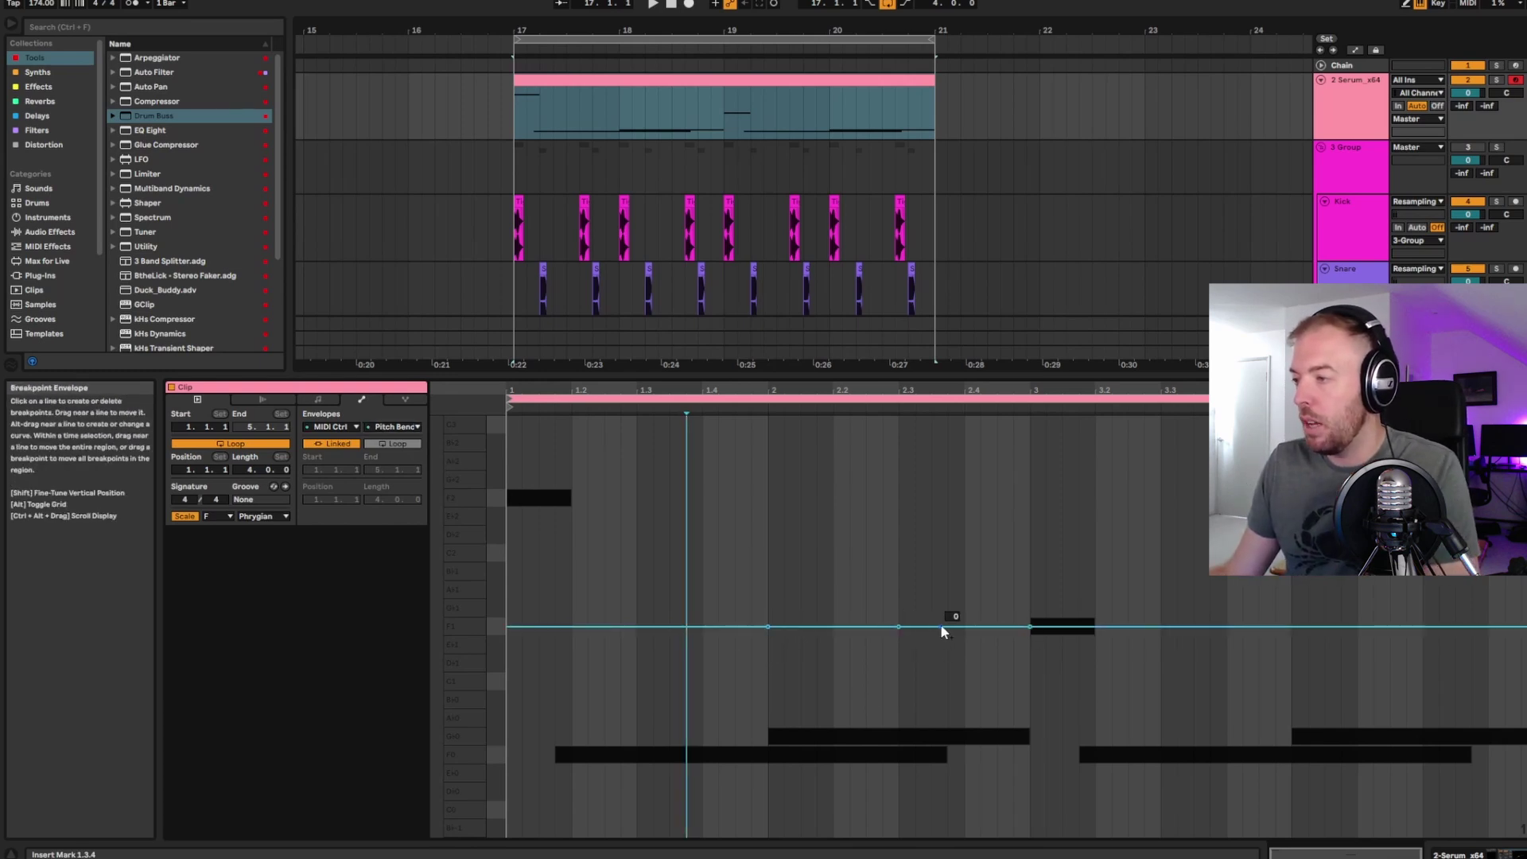
{"action": "left_click_drag", "start_coordinate": [1029, 626], "coordinate": [1030, 594]}
{"action": "left_click", "coordinate": [749, 408]}
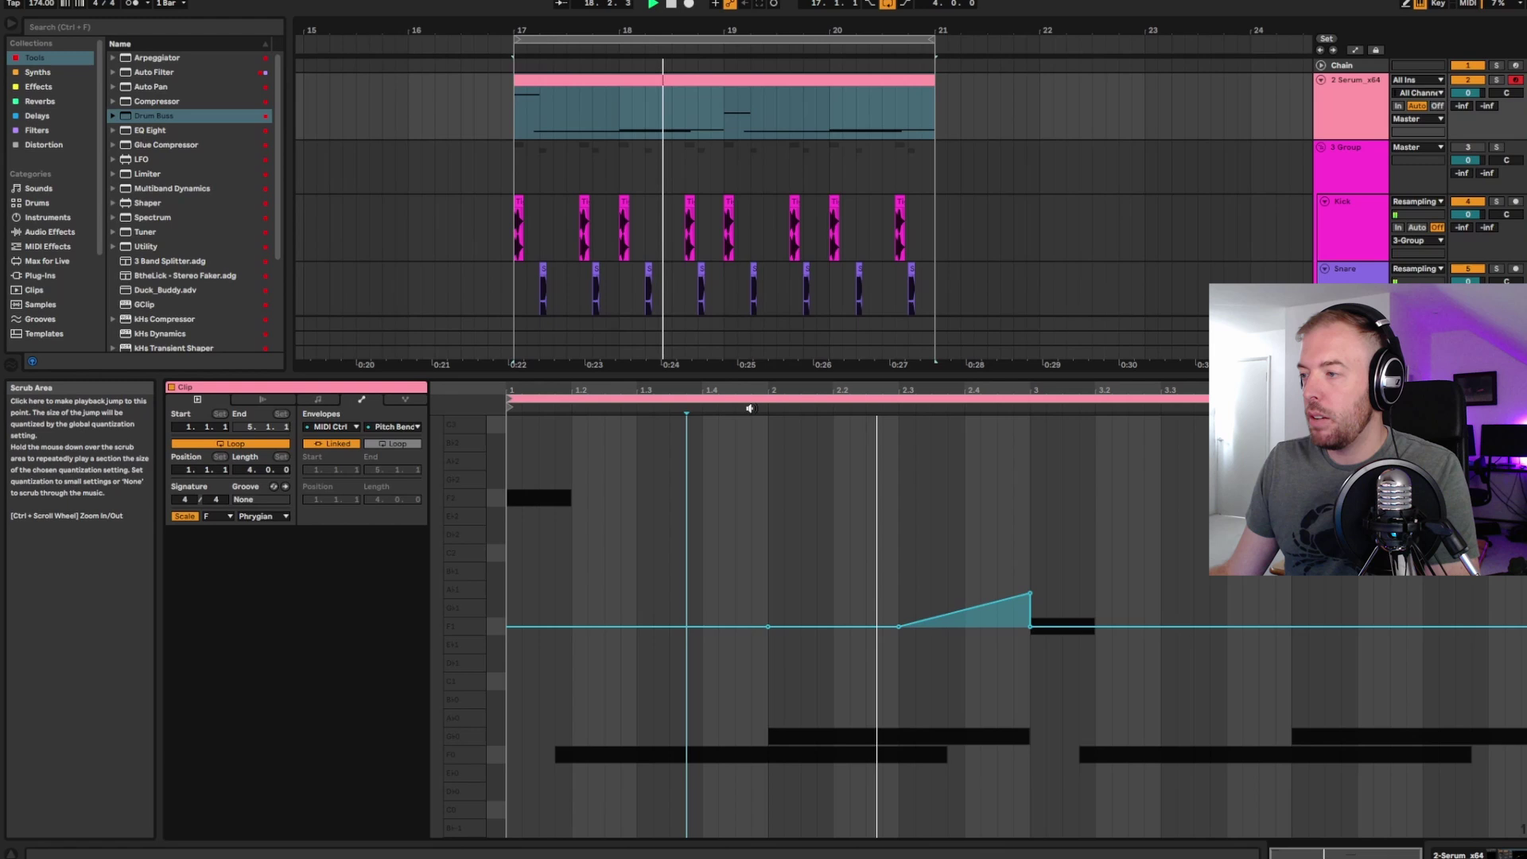
{"action": "left_click_drag", "start_coordinate": [1031, 592], "coordinate": [1030, 521]}
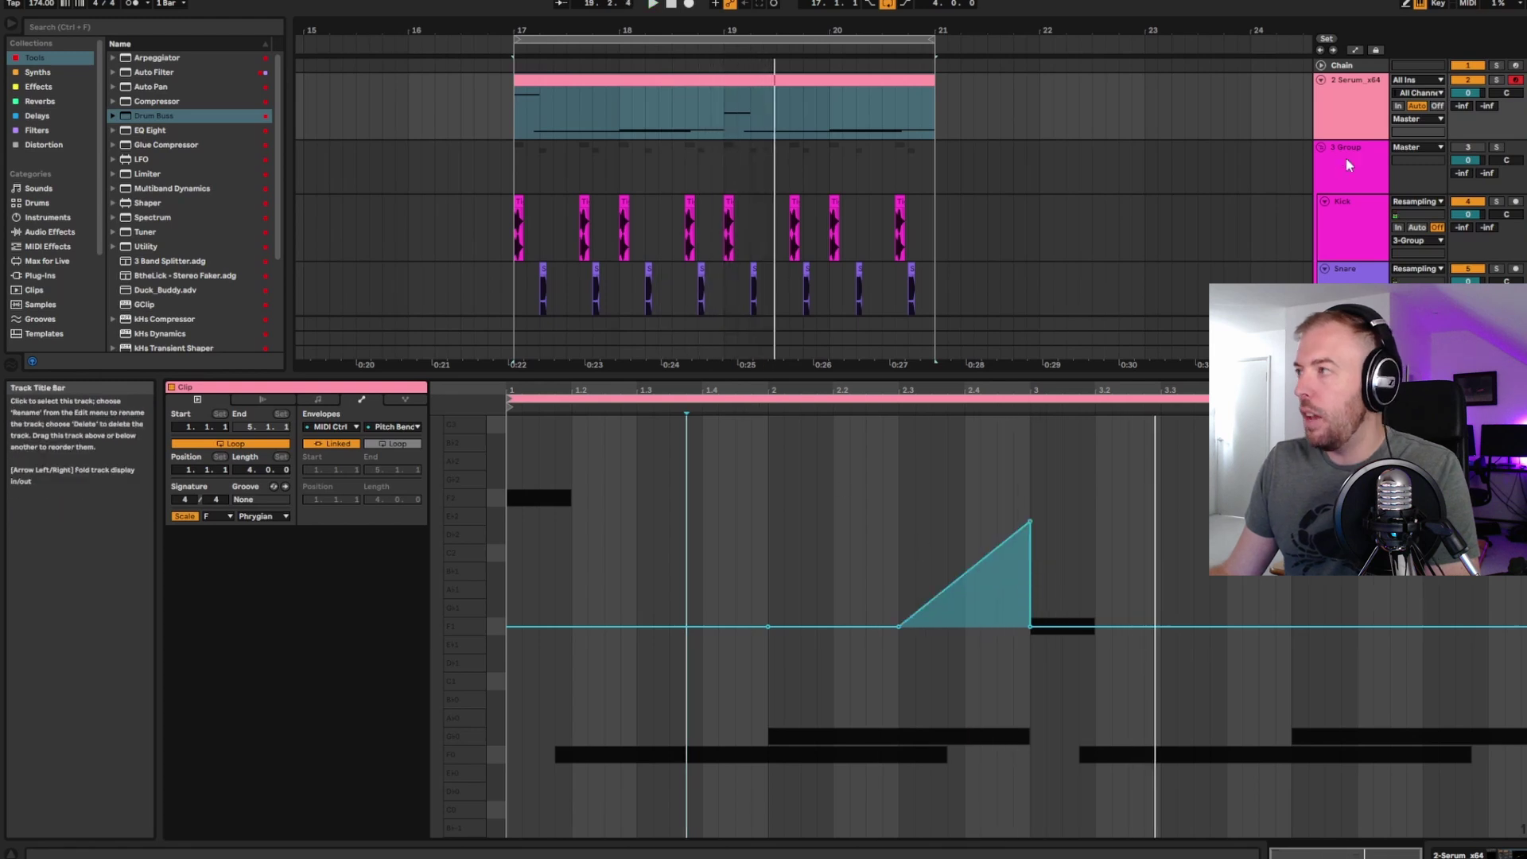
- Set Serum's pitch bend range to 12 and -12 semitones, close its window, and reopen the MIDI clip
{"action": "double_click", "coordinate": [1355, 103]}
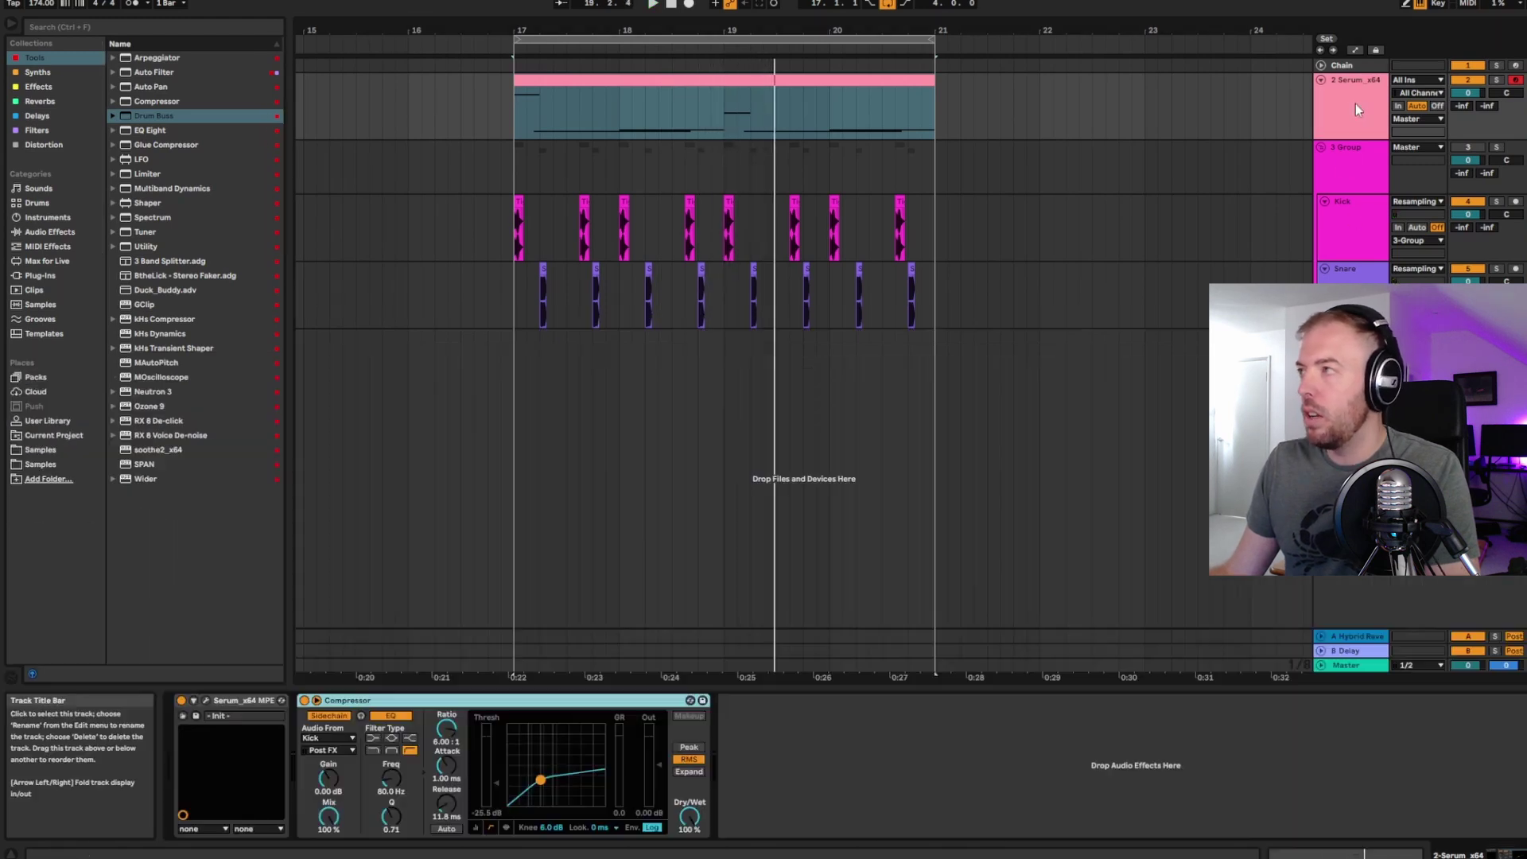
{"action": "key", "text": "ctrl+alt+p"}
{"action": "left_click_drag", "start_coordinate": [443, 721], "coordinate": [408, 741]}
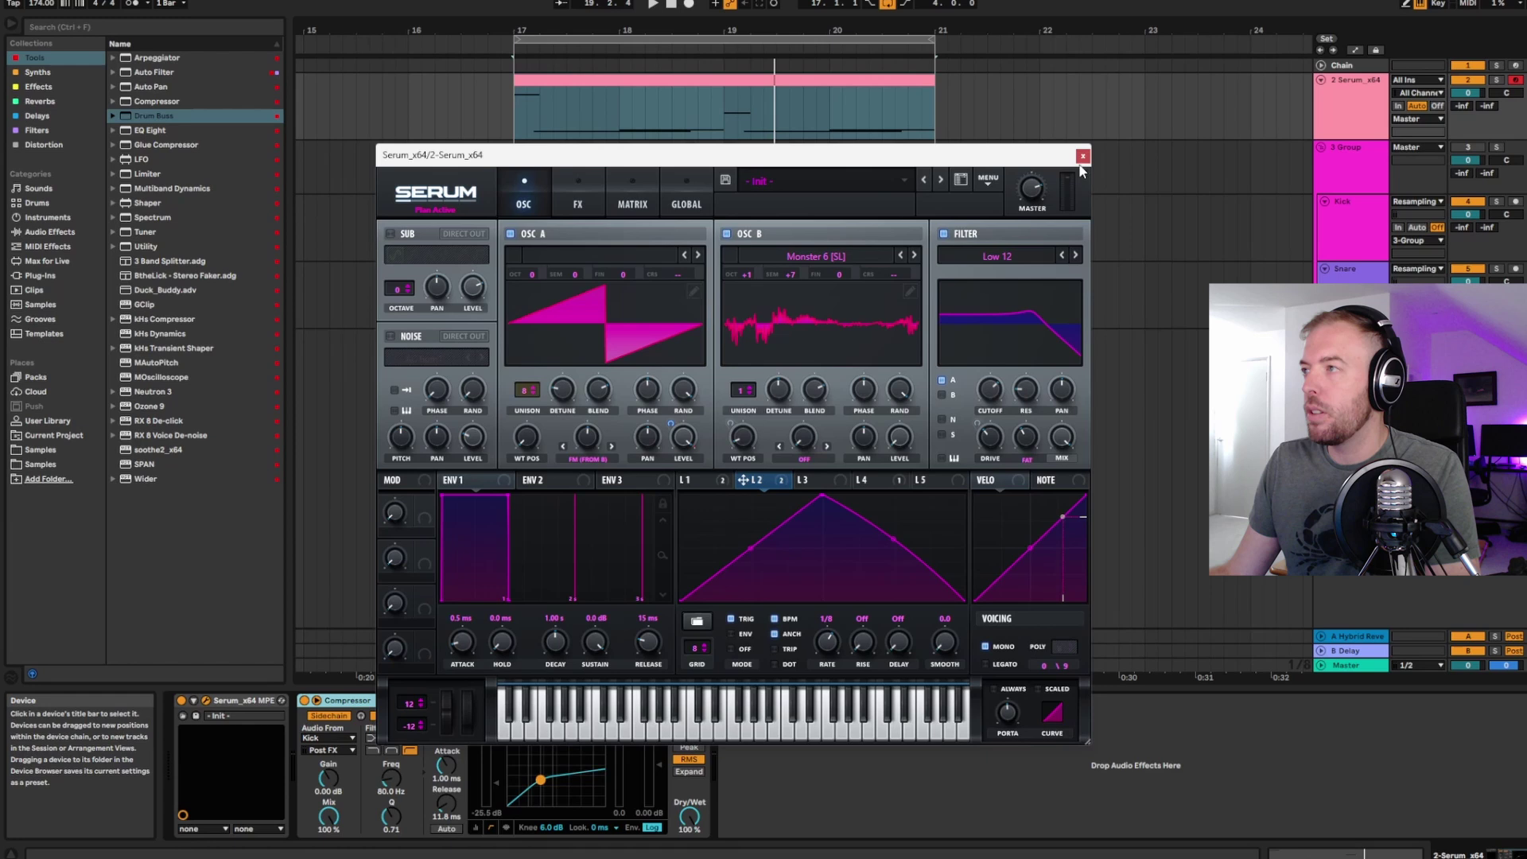
{"action": "left_click", "coordinate": [1082, 156]}
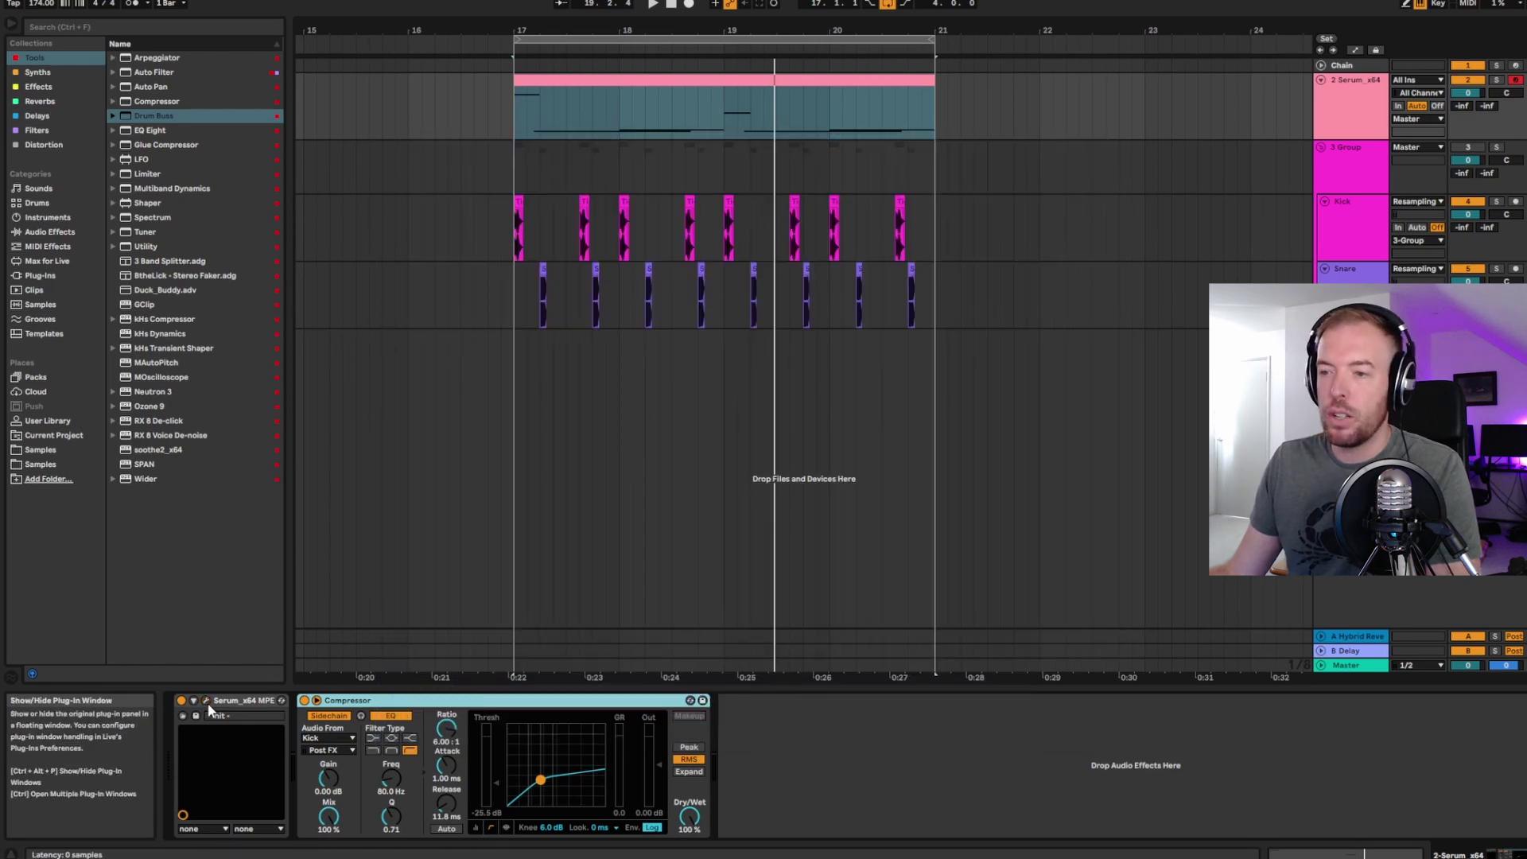
{"action": "double_click", "coordinate": [639, 80]}
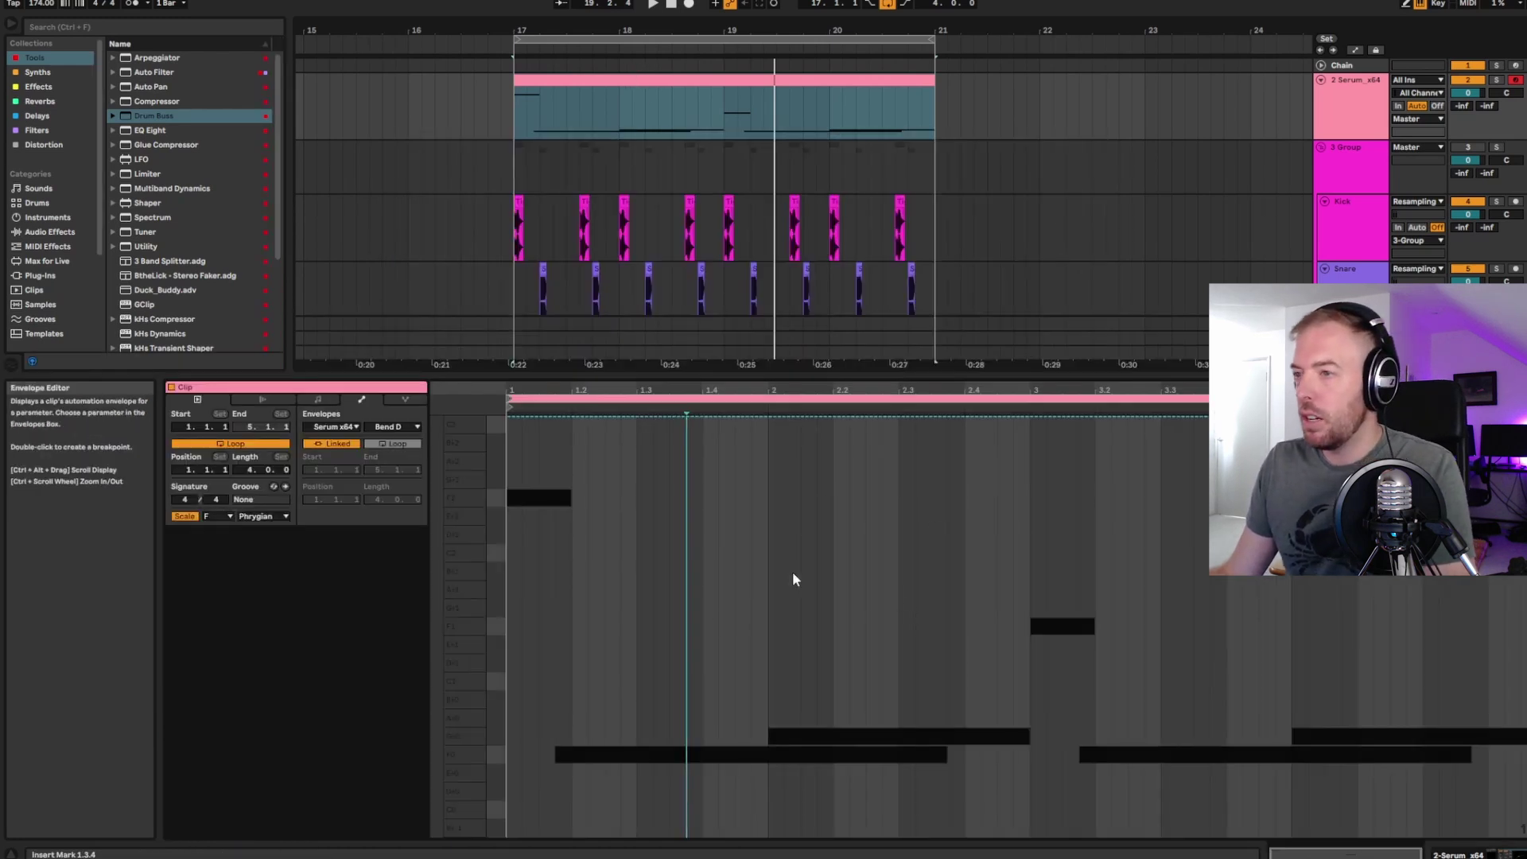
- Show the clip's MIDI Ctrl pitch bend envelope, lower the ramp's peak at bar 3 during playback, and stop
{"action": "left_click", "coordinate": [345, 427]}
{"action": "left_click", "coordinate": [341, 440]}
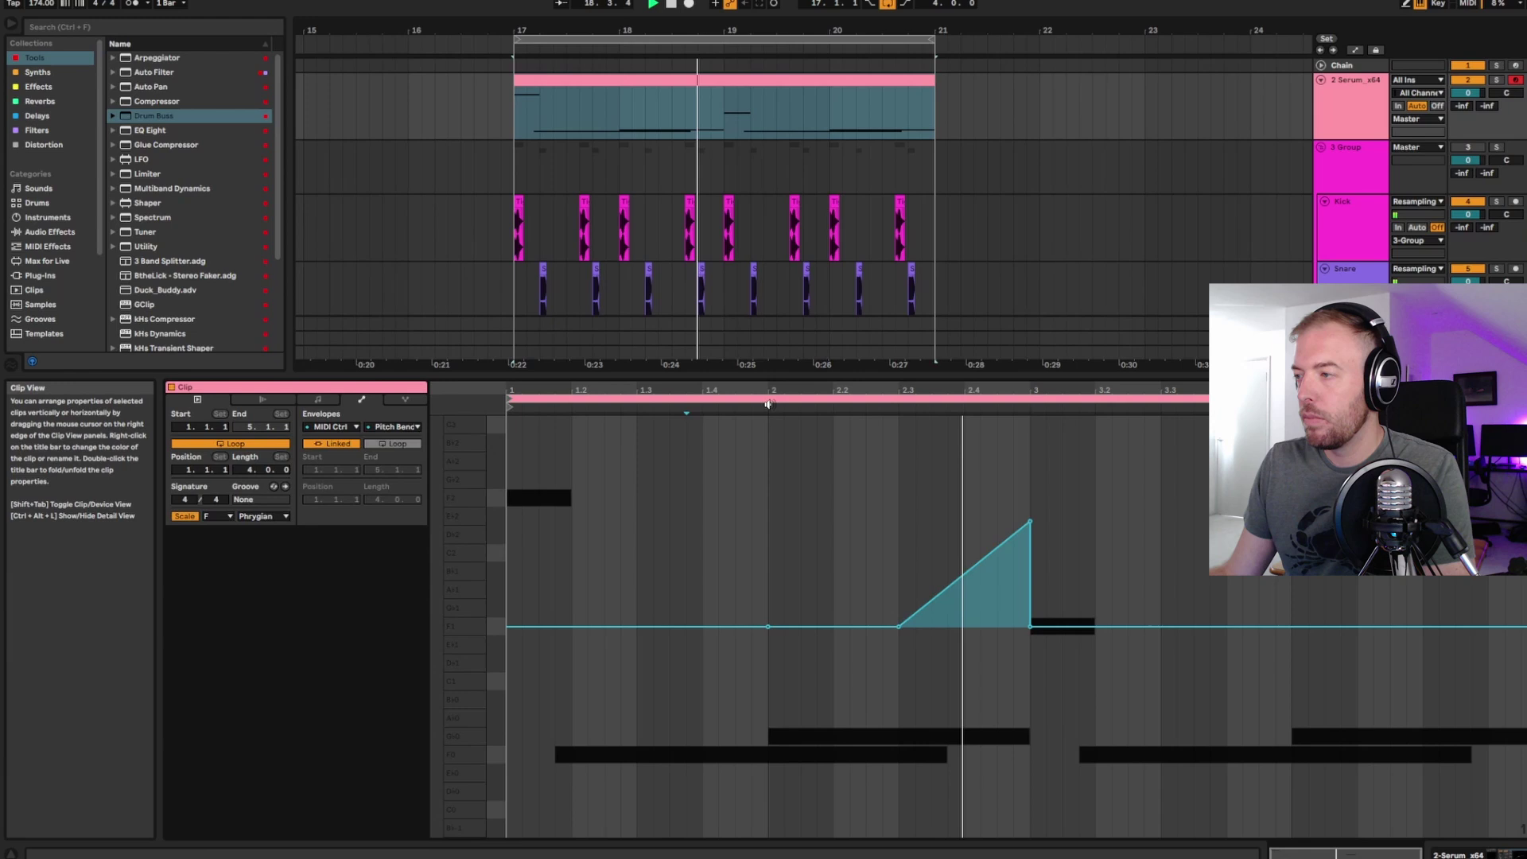
{"action": "left_click_drag", "start_coordinate": [1030, 521], "coordinate": [1030, 587]}
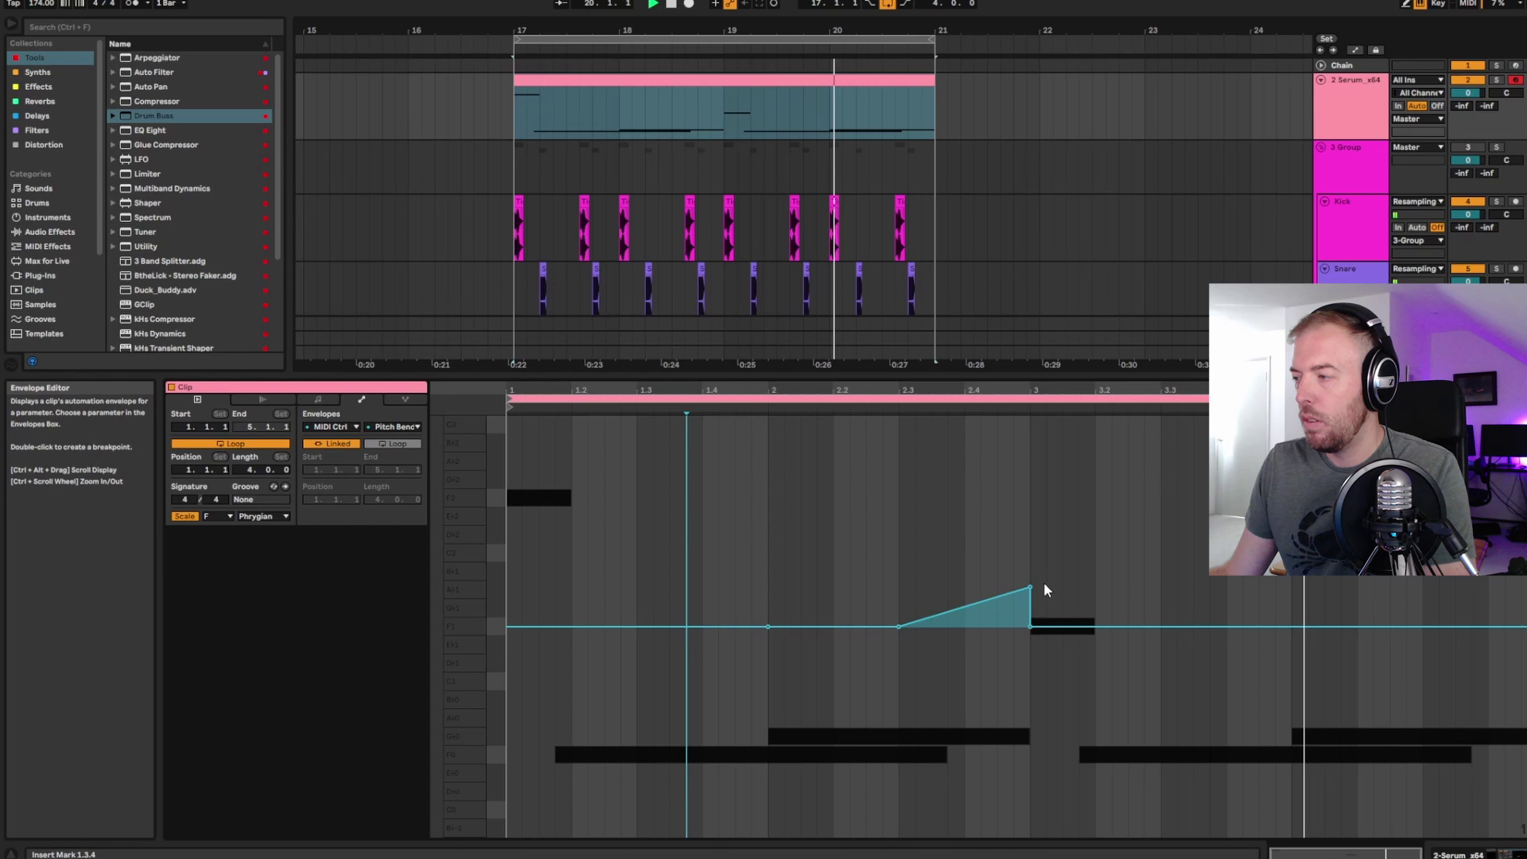
{"action": "key", "text": "space"}
- Add a shallow pitch bend ramp rising from 3.2 to bar 4 and falling off after it, and refine its peak during playback
{"action": "left_click", "coordinate": [1095, 627]}
{"action": "left_click_drag", "start_coordinate": [1293, 627], "coordinate": [1292, 590]}
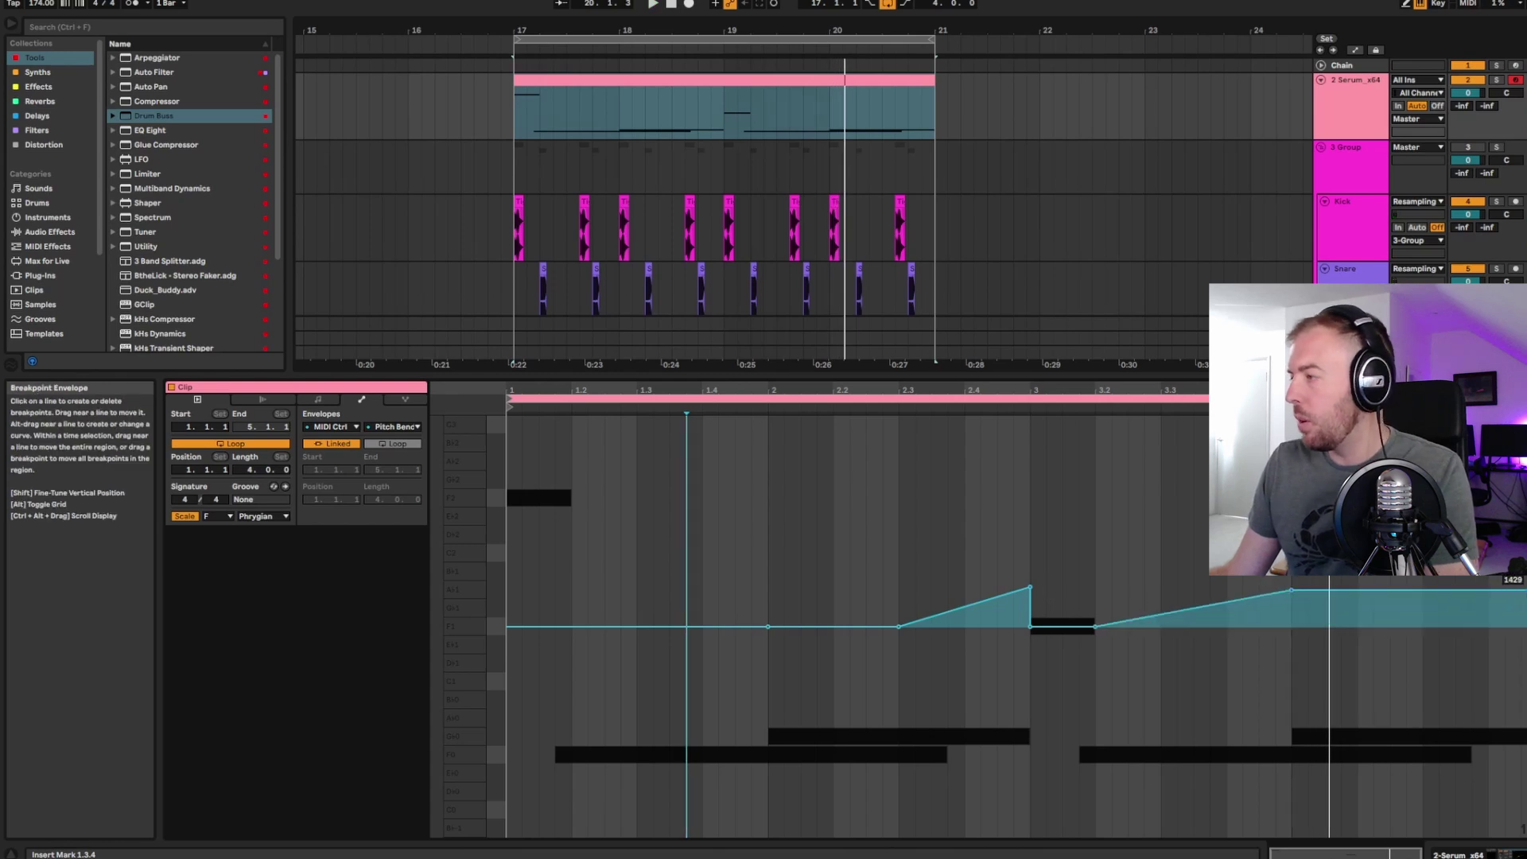
{"action": "left_click_drag", "start_coordinate": [1523, 591], "coordinate": [1523, 609]}
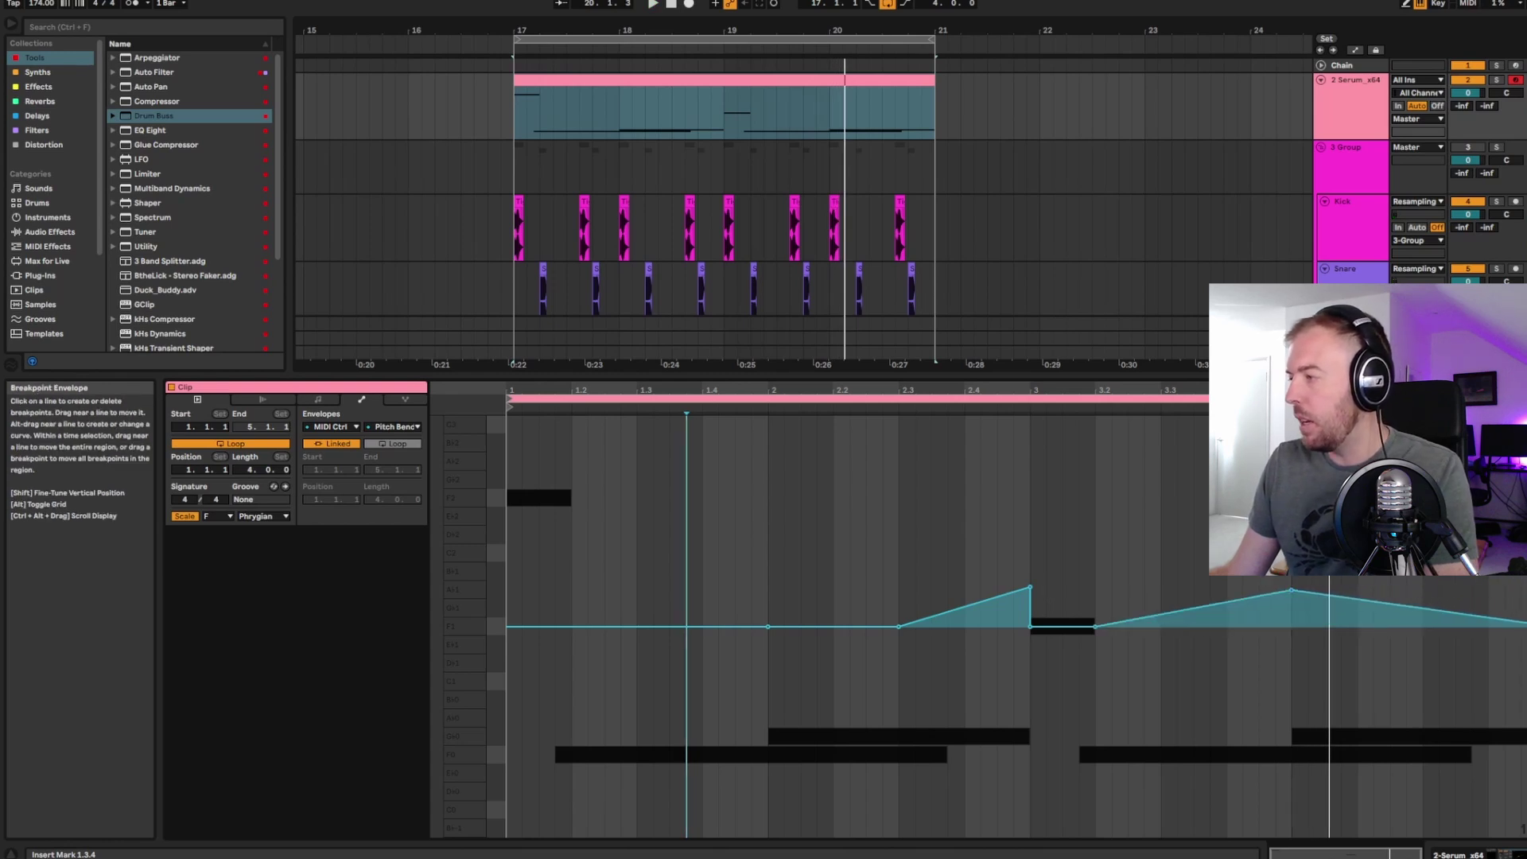
{"action": "left_click_drag", "start_coordinate": [1295, 600], "coordinate": [1296, 618]}
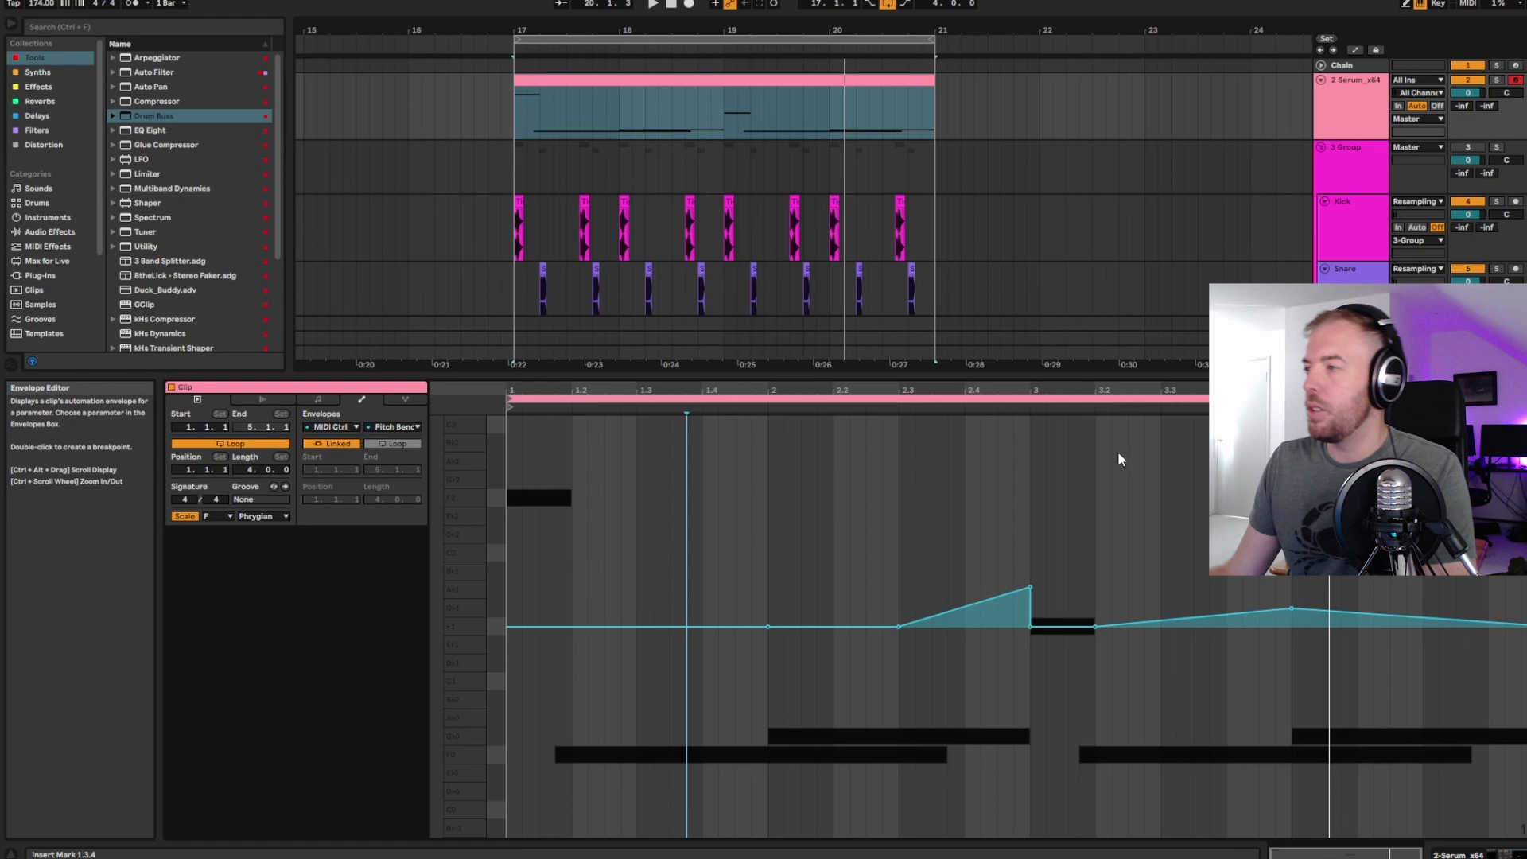
{"action": "left_click", "coordinate": [1081, 406]}
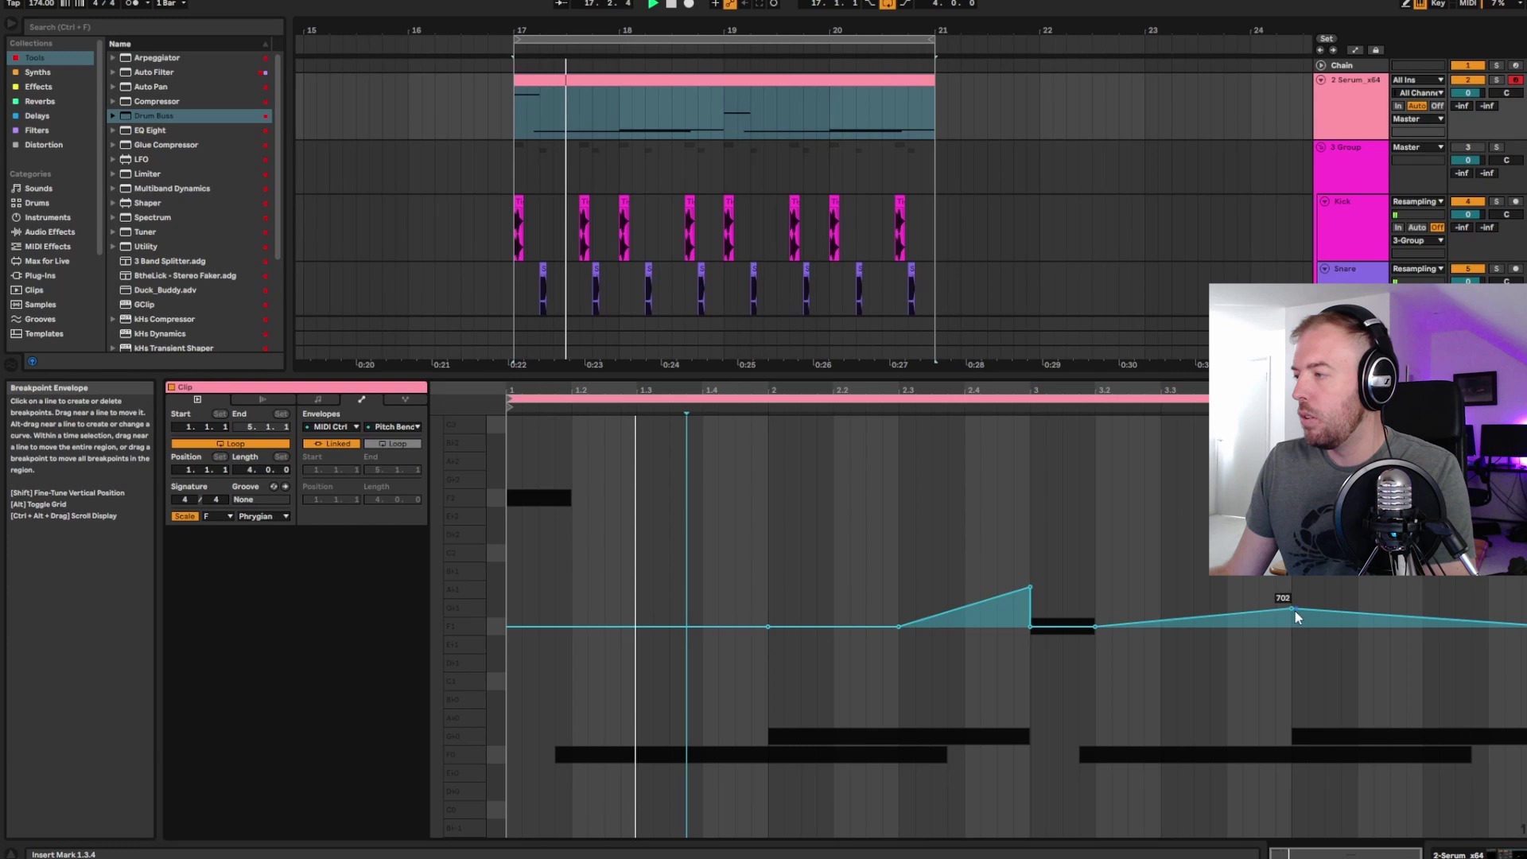
{"action": "left_click_drag", "start_coordinate": [1292, 609], "coordinate": [1291, 620]}
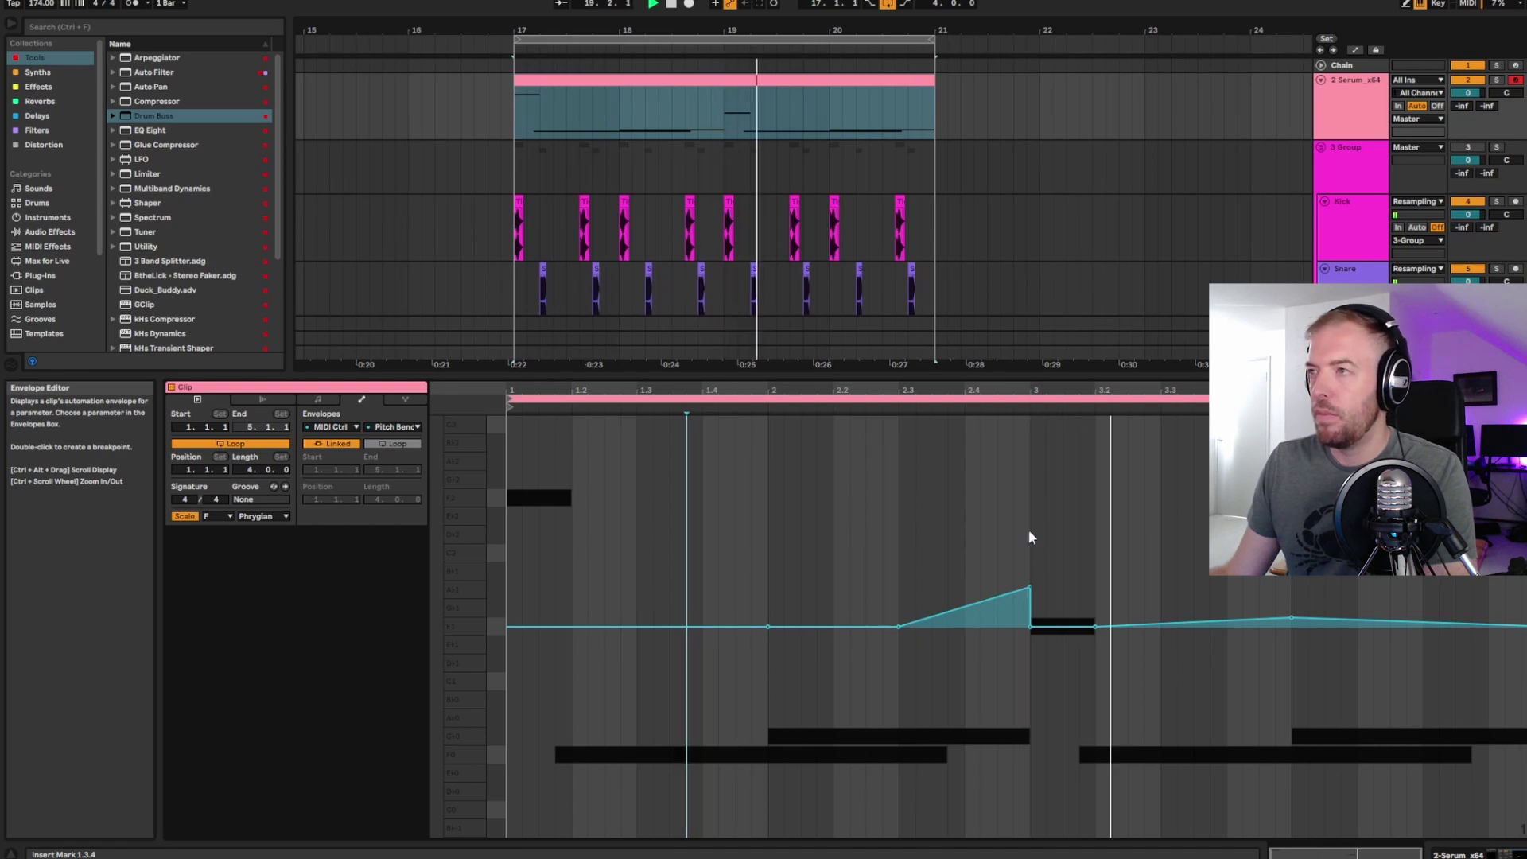
- Reopen Serum from the track's devices, enable its Distortion effect, look through the distortion types, and start playback
{"action": "key", "text": "shift+Tab"}
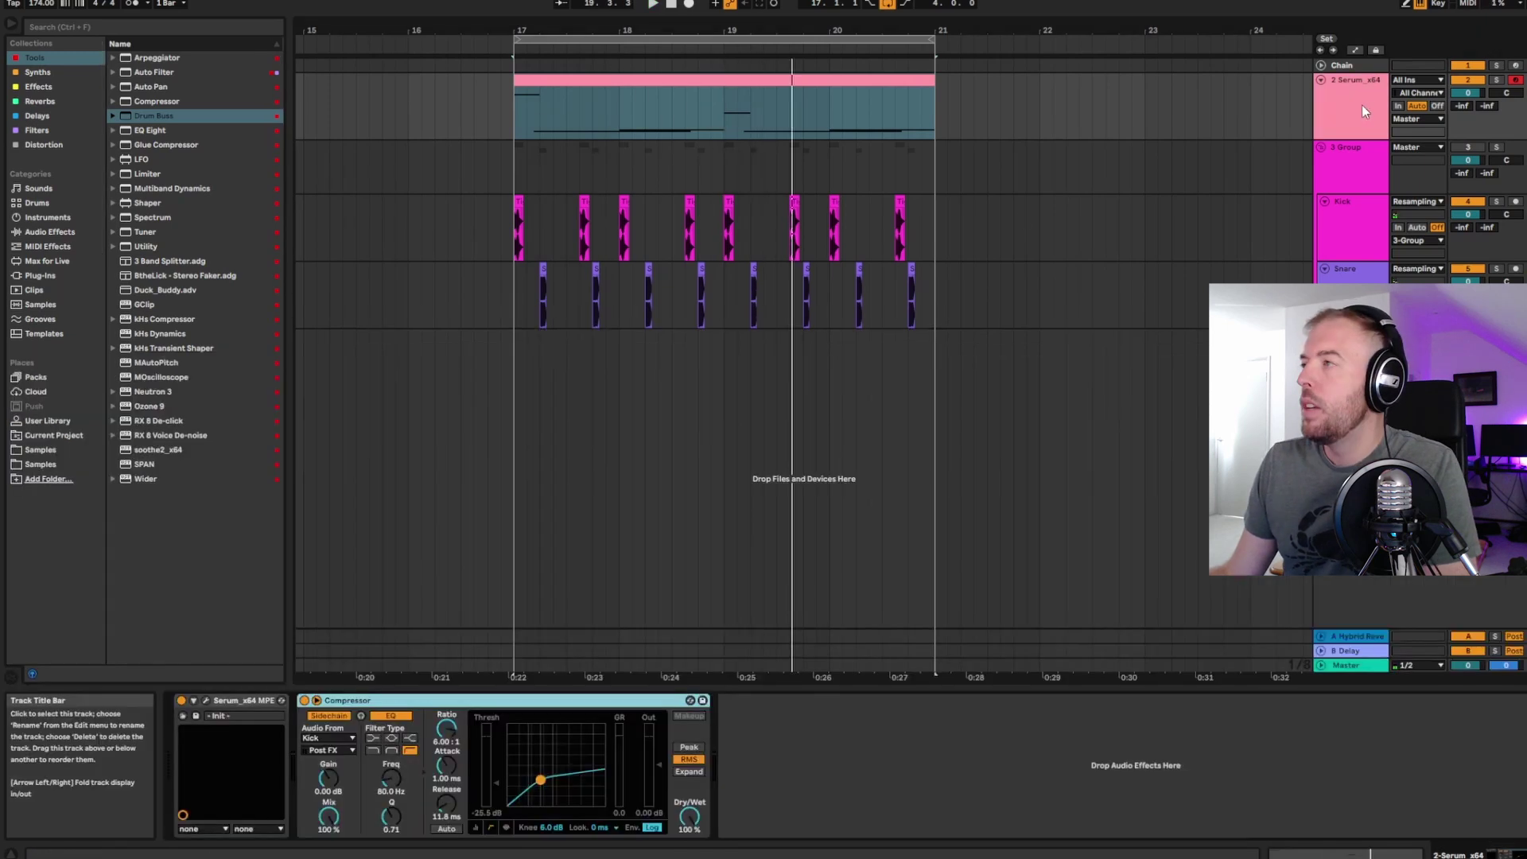
{"action": "left_click", "coordinate": [205, 701]}
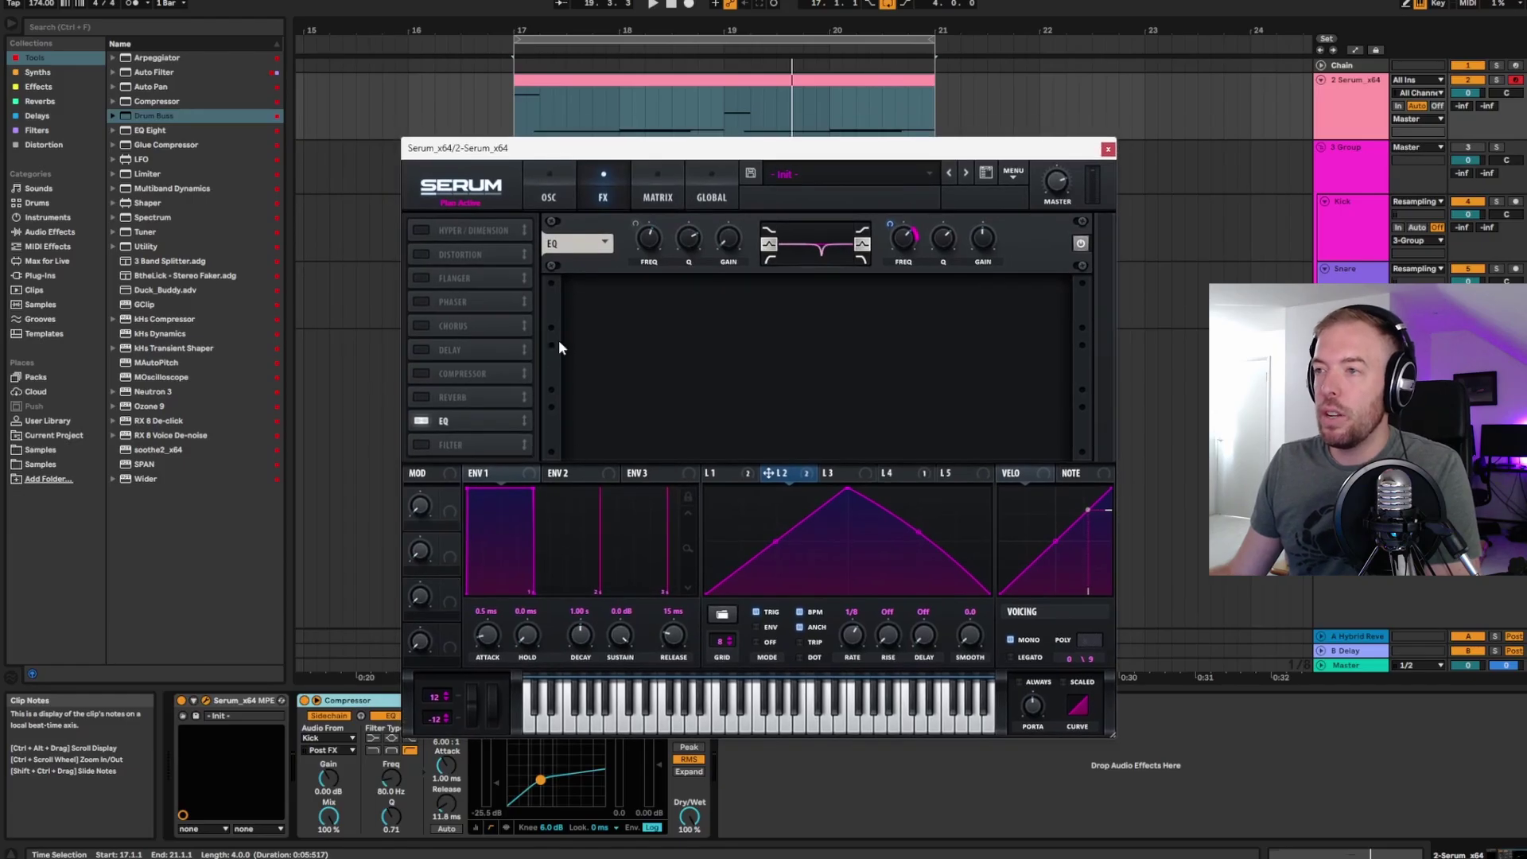
{"action": "left_click", "coordinate": [421, 255]}
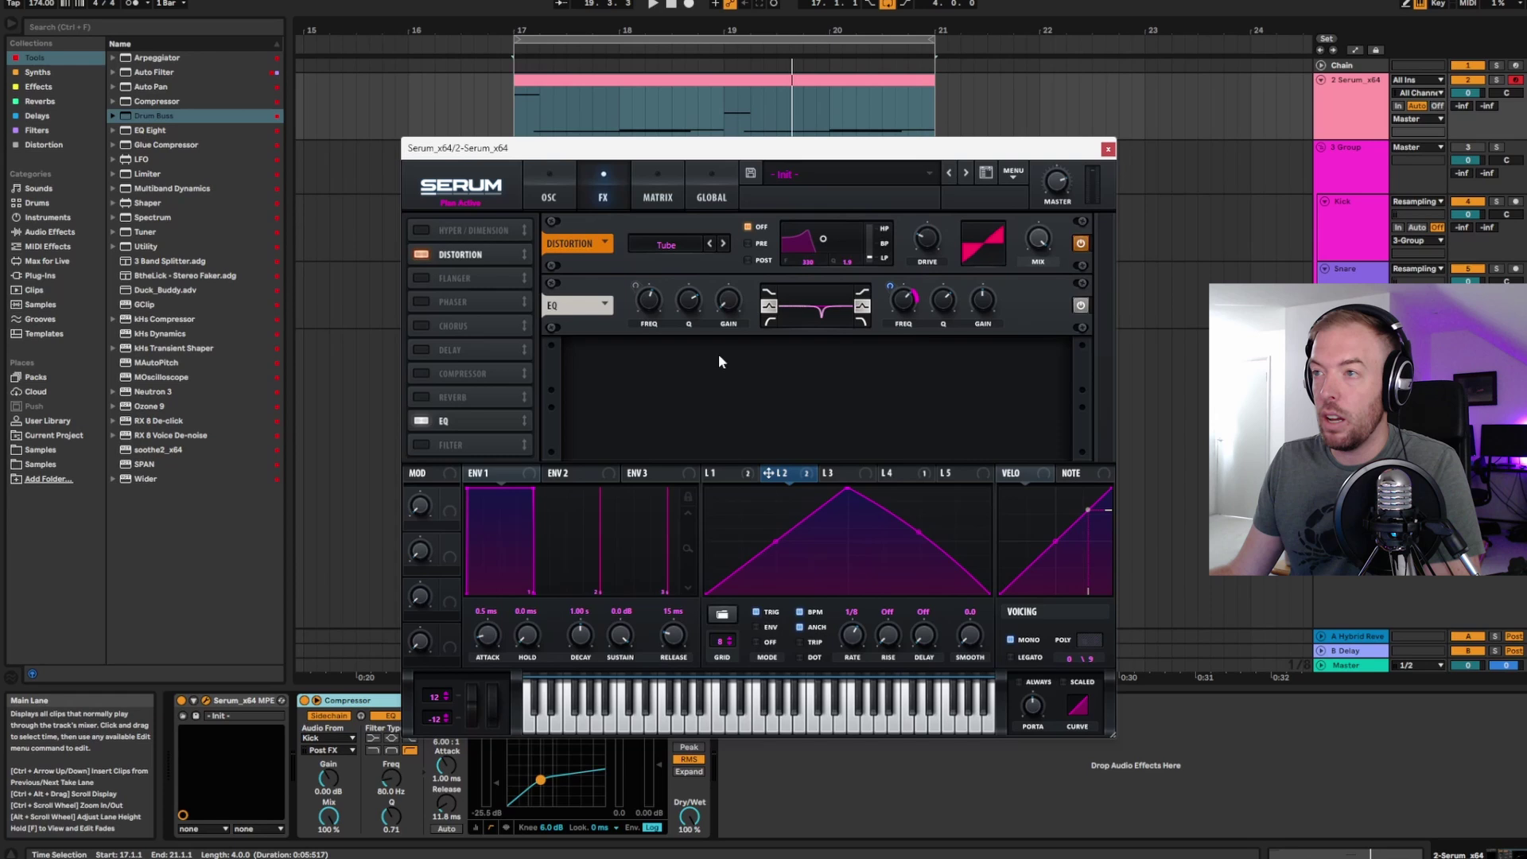
{"action": "left_click", "coordinate": [675, 246]}
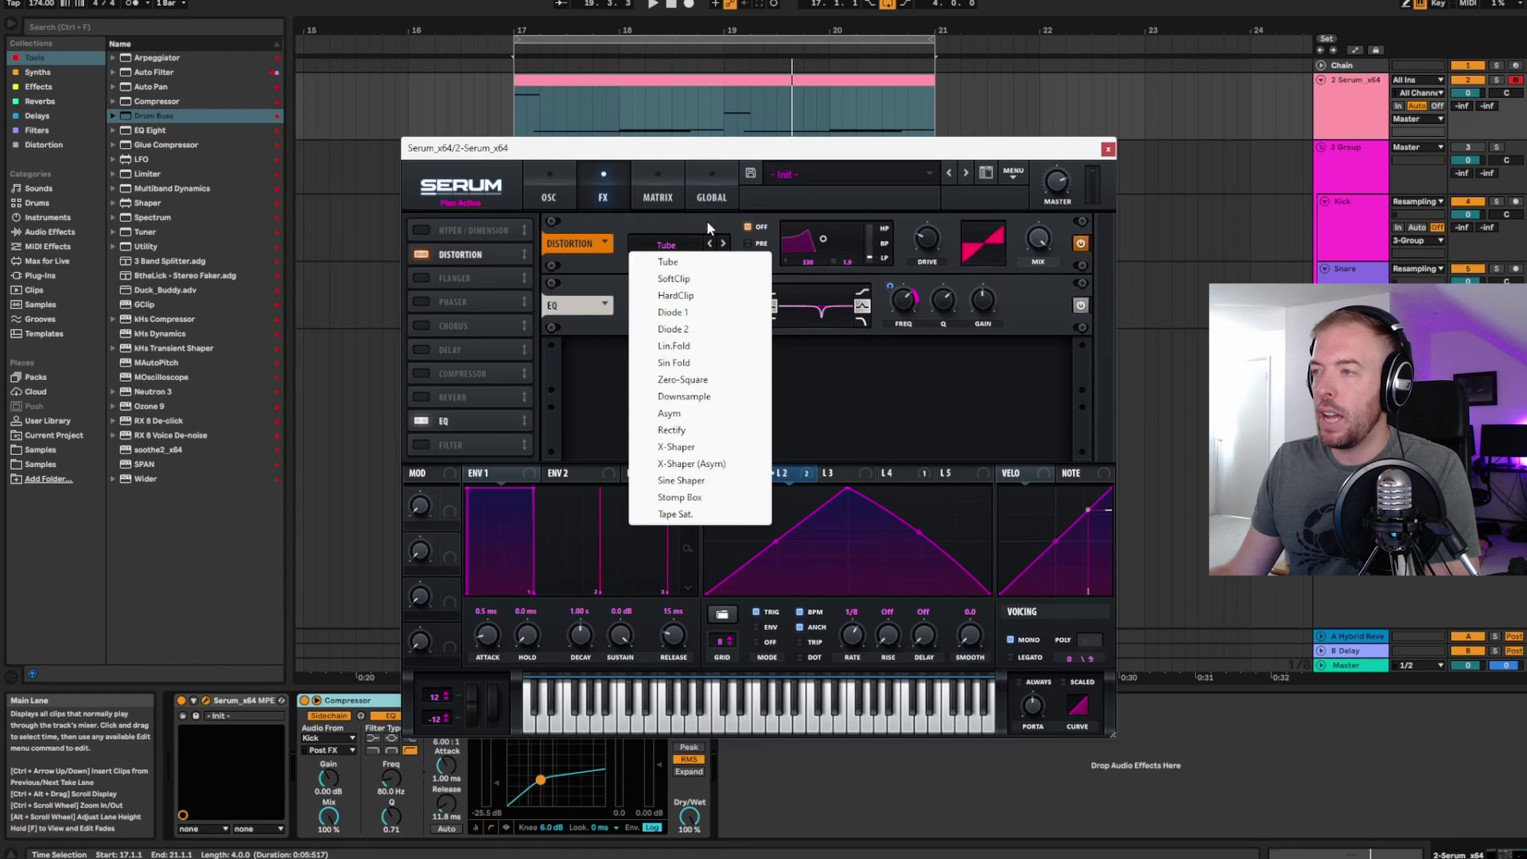
{"action": "left_click", "coordinate": [782, 149]}
{"action": "left_click_drag", "start_coordinate": [783, 149], "coordinate": [743, 155]}
{"action": "key", "text": "space"}
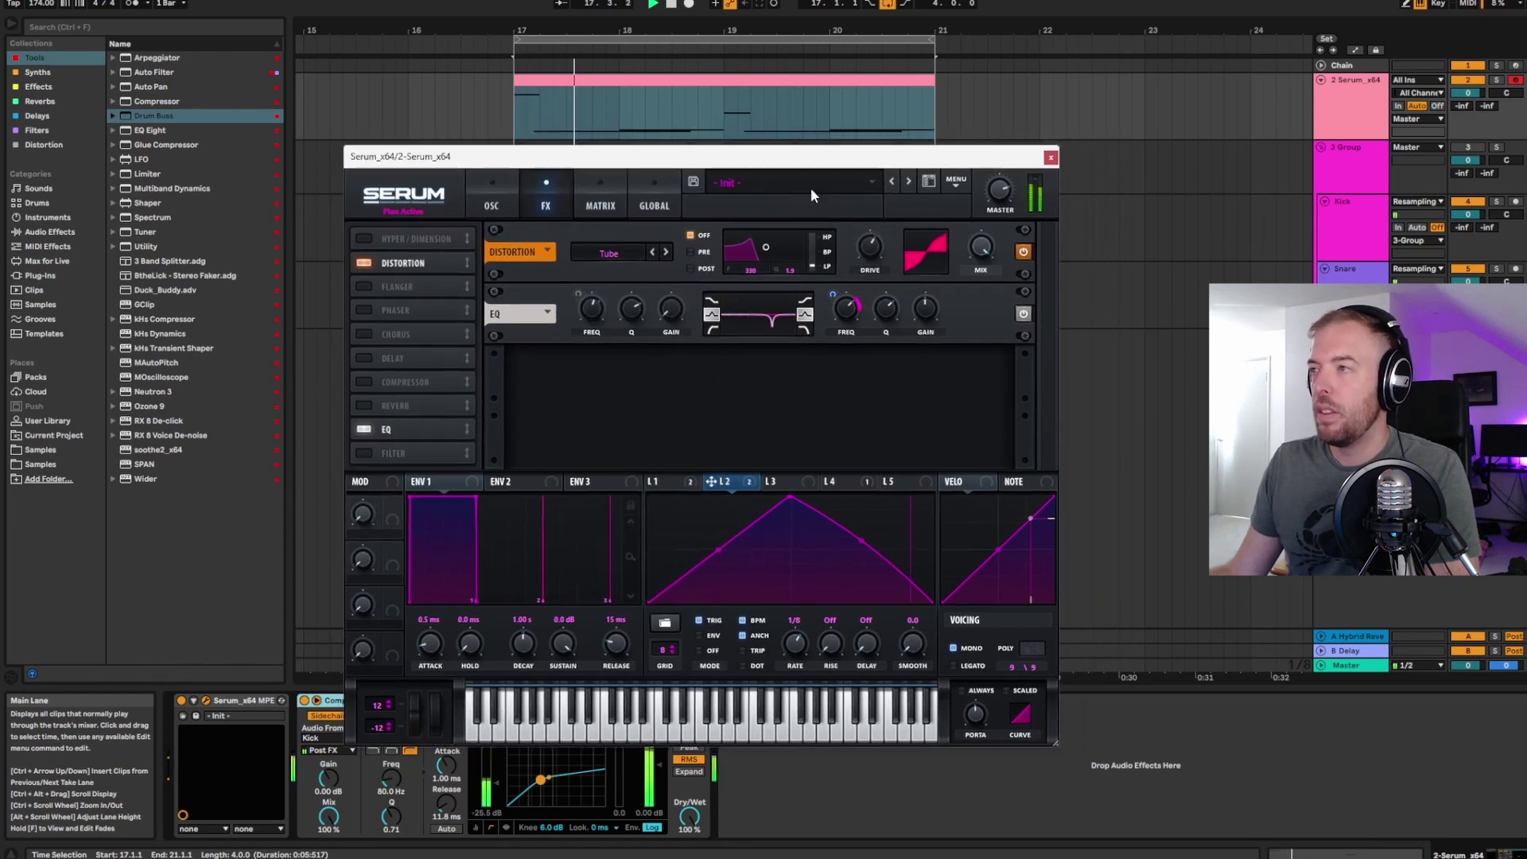
- Raise the distortion drive, audition the HardClip, Lin.Fold and Sin Fold types, and reduce the drive to 10%
{"action": "left_click_drag", "start_coordinate": [877, 247], "coordinate": [878, 156]}
{"action": "left_click", "coordinate": [681, 257]}
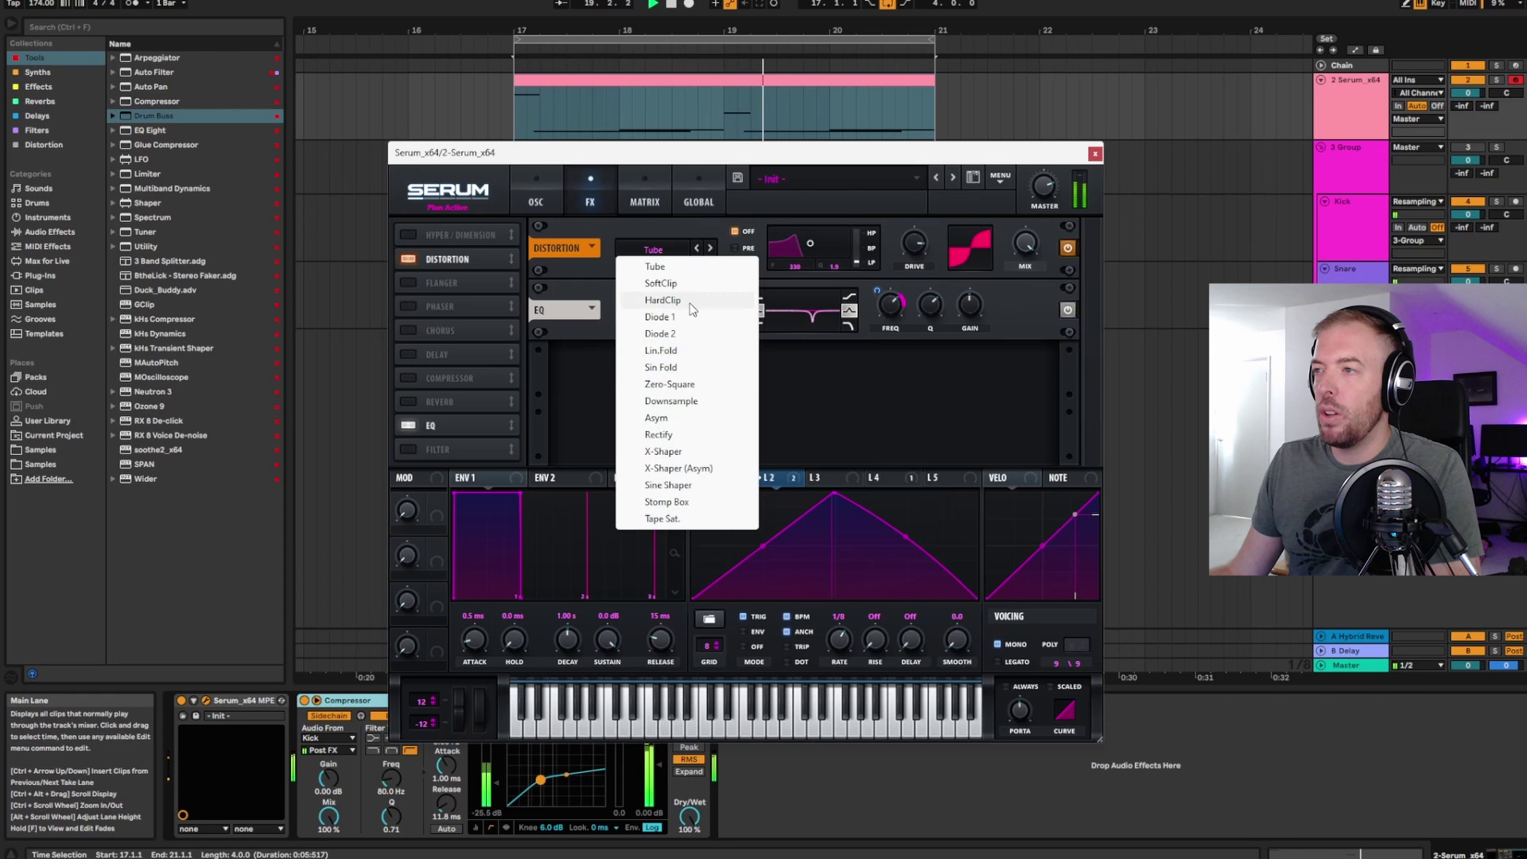
{"action": "left_click", "coordinate": [666, 302]}
{"action": "left_click", "coordinate": [660, 245]}
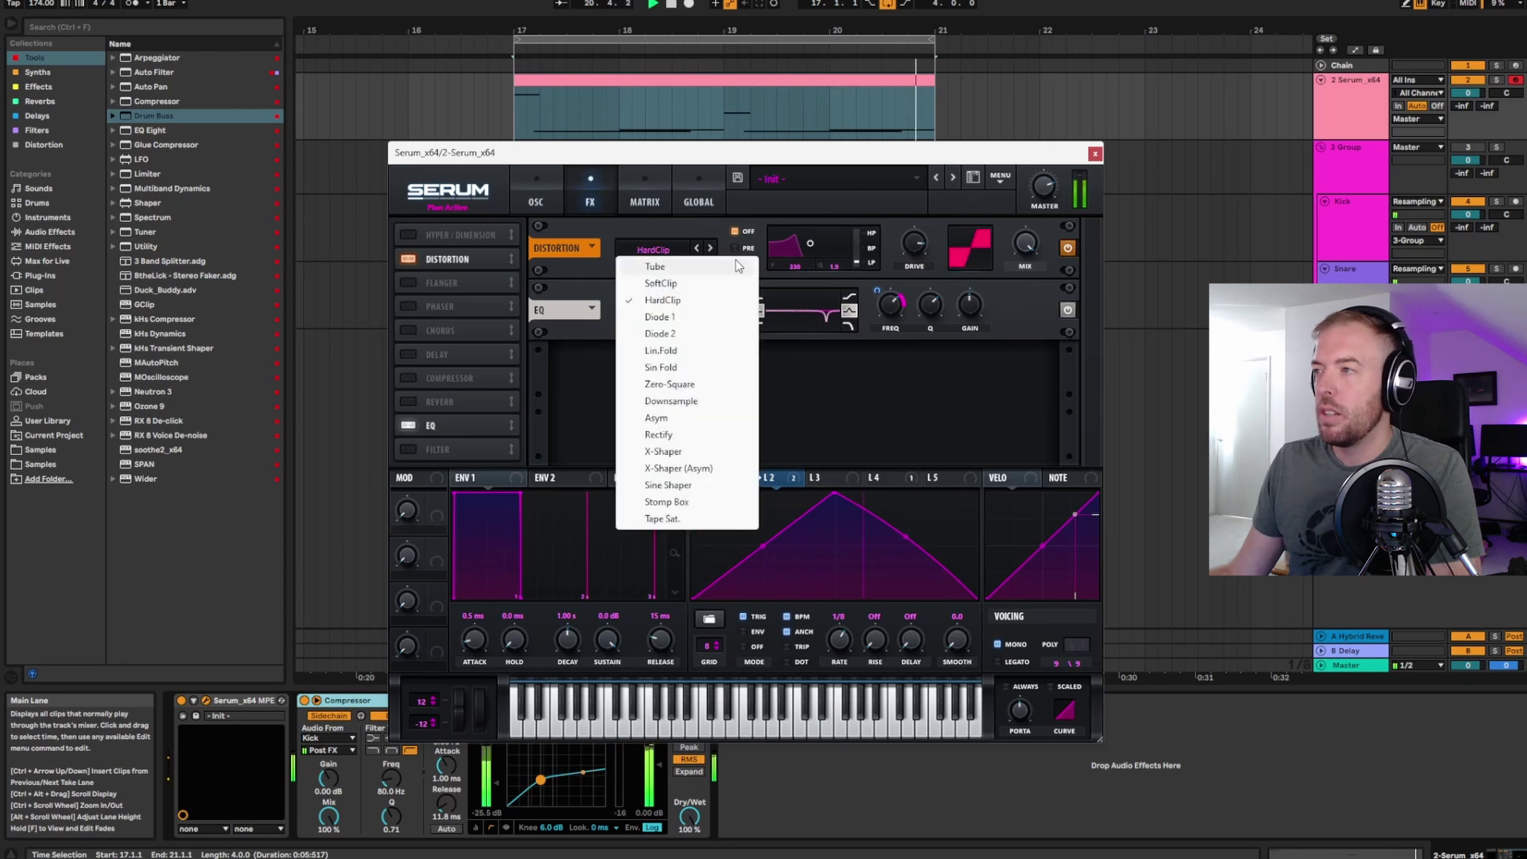
{"action": "left_click", "coordinate": [661, 350]}
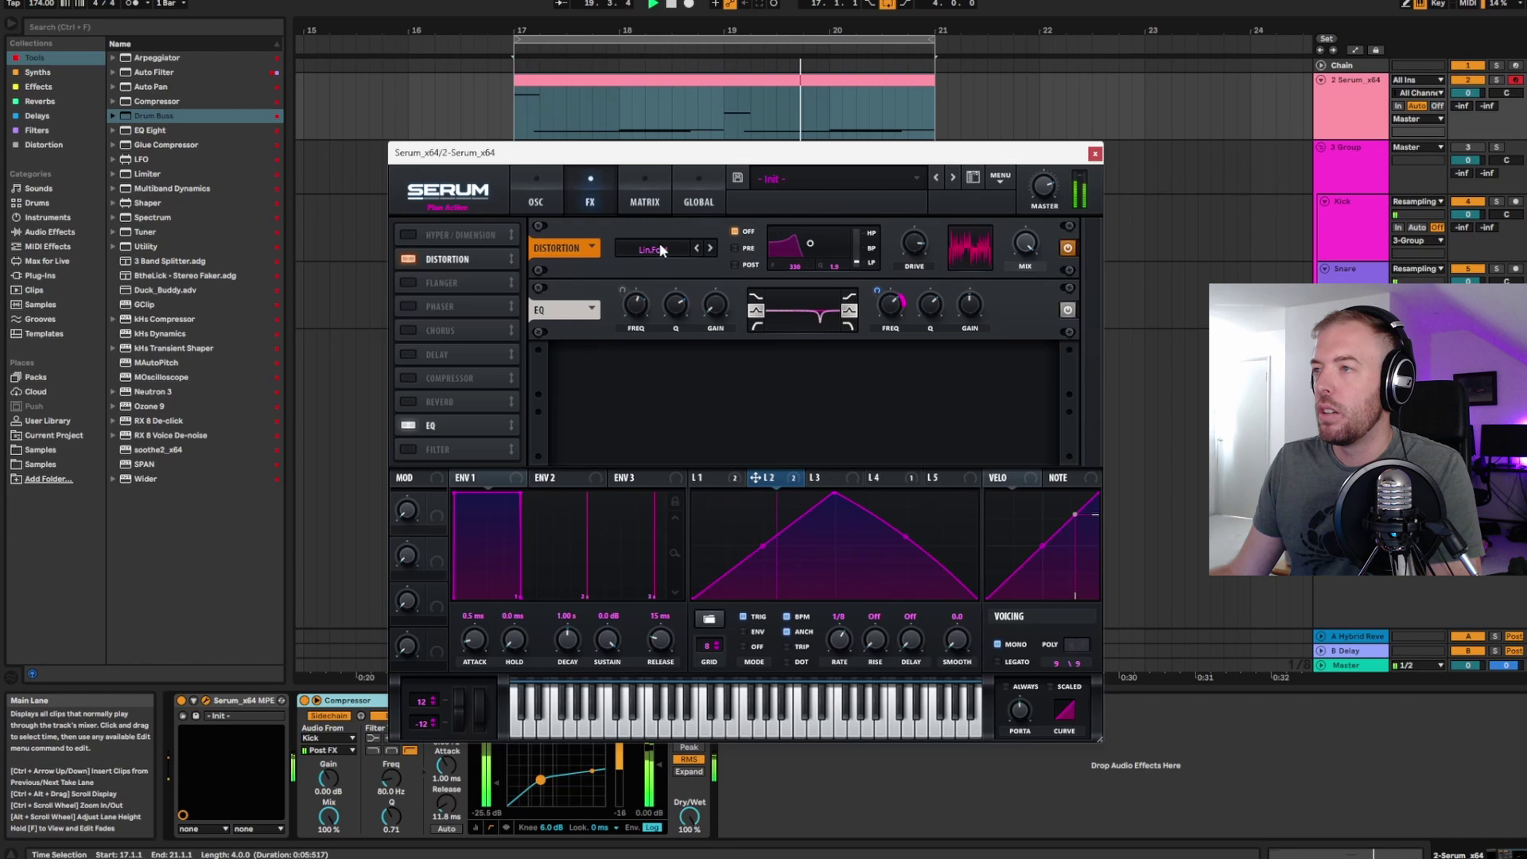
{"action": "left_click", "coordinate": [652, 249]}
{"action": "left_click", "coordinate": [675, 366]}
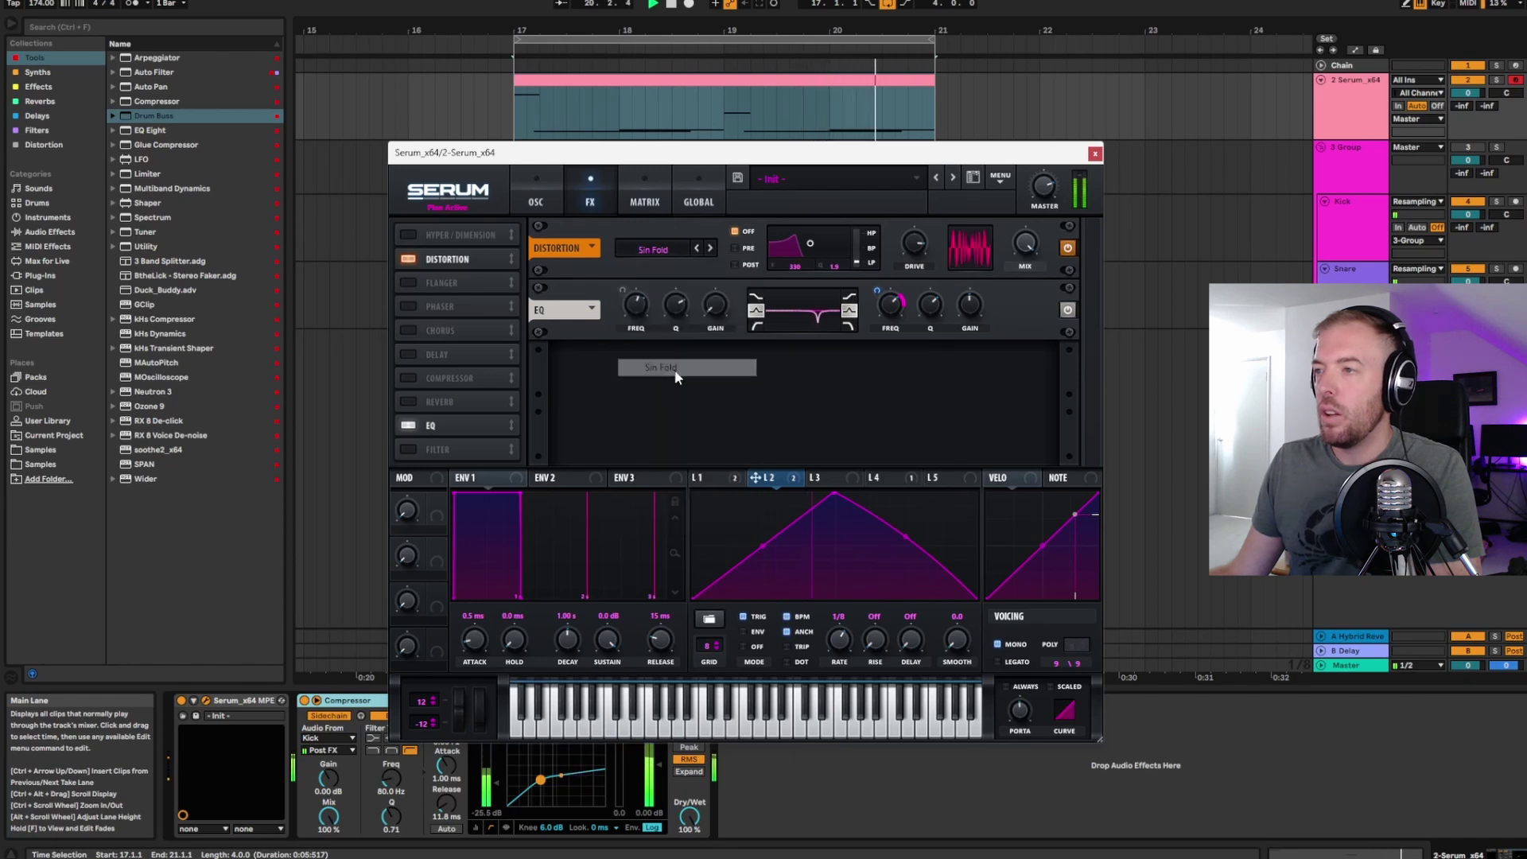
{"action": "left_click", "coordinate": [665, 249]}
{"action": "left_click", "coordinate": [649, 230]}
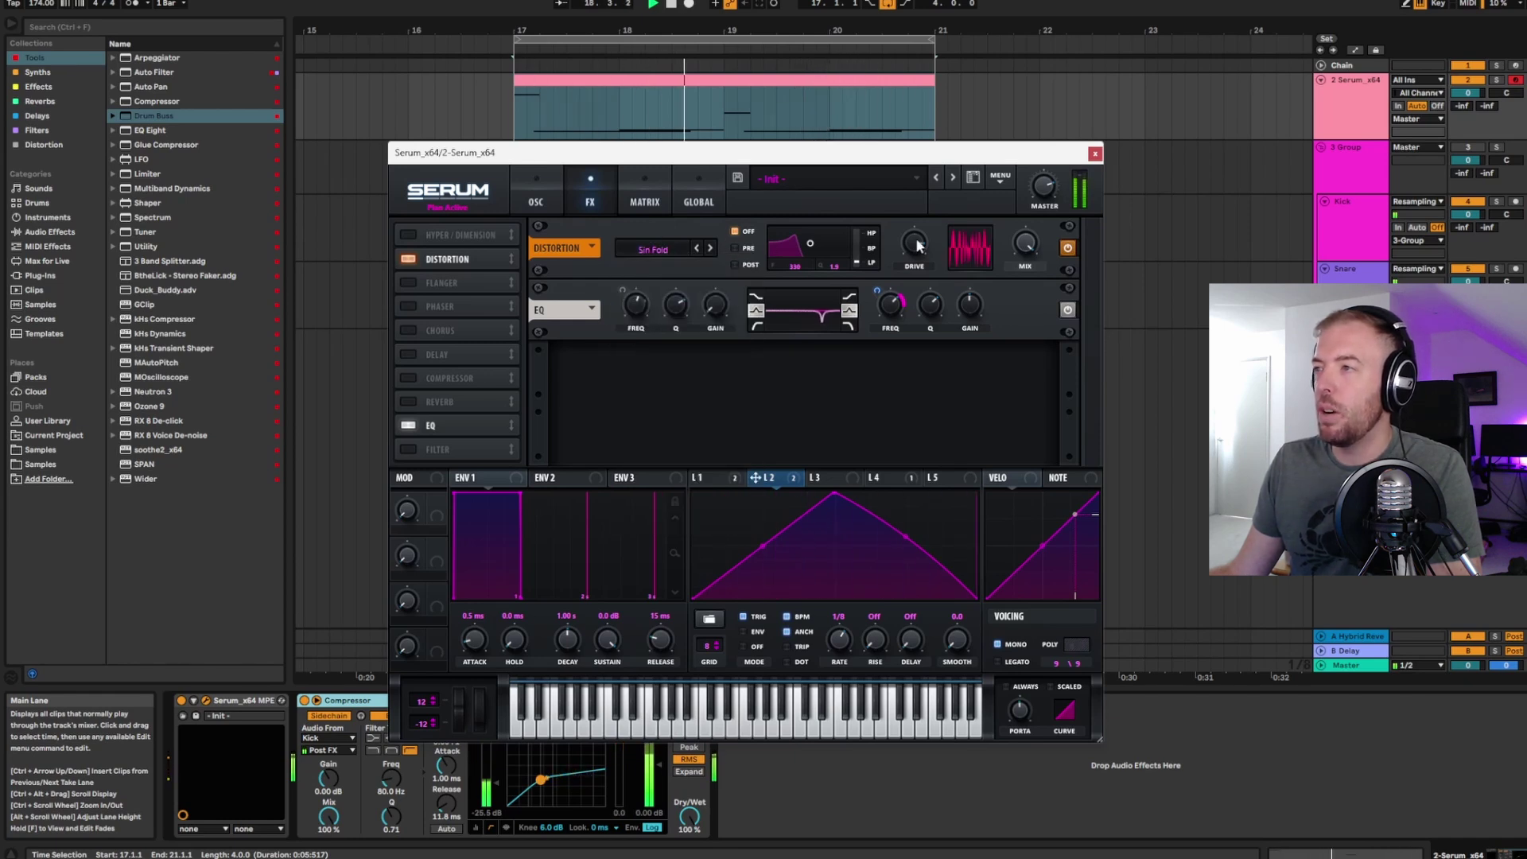
{"action": "left_click_drag", "start_coordinate": [914, 238], "coordinate": [914, 286]}
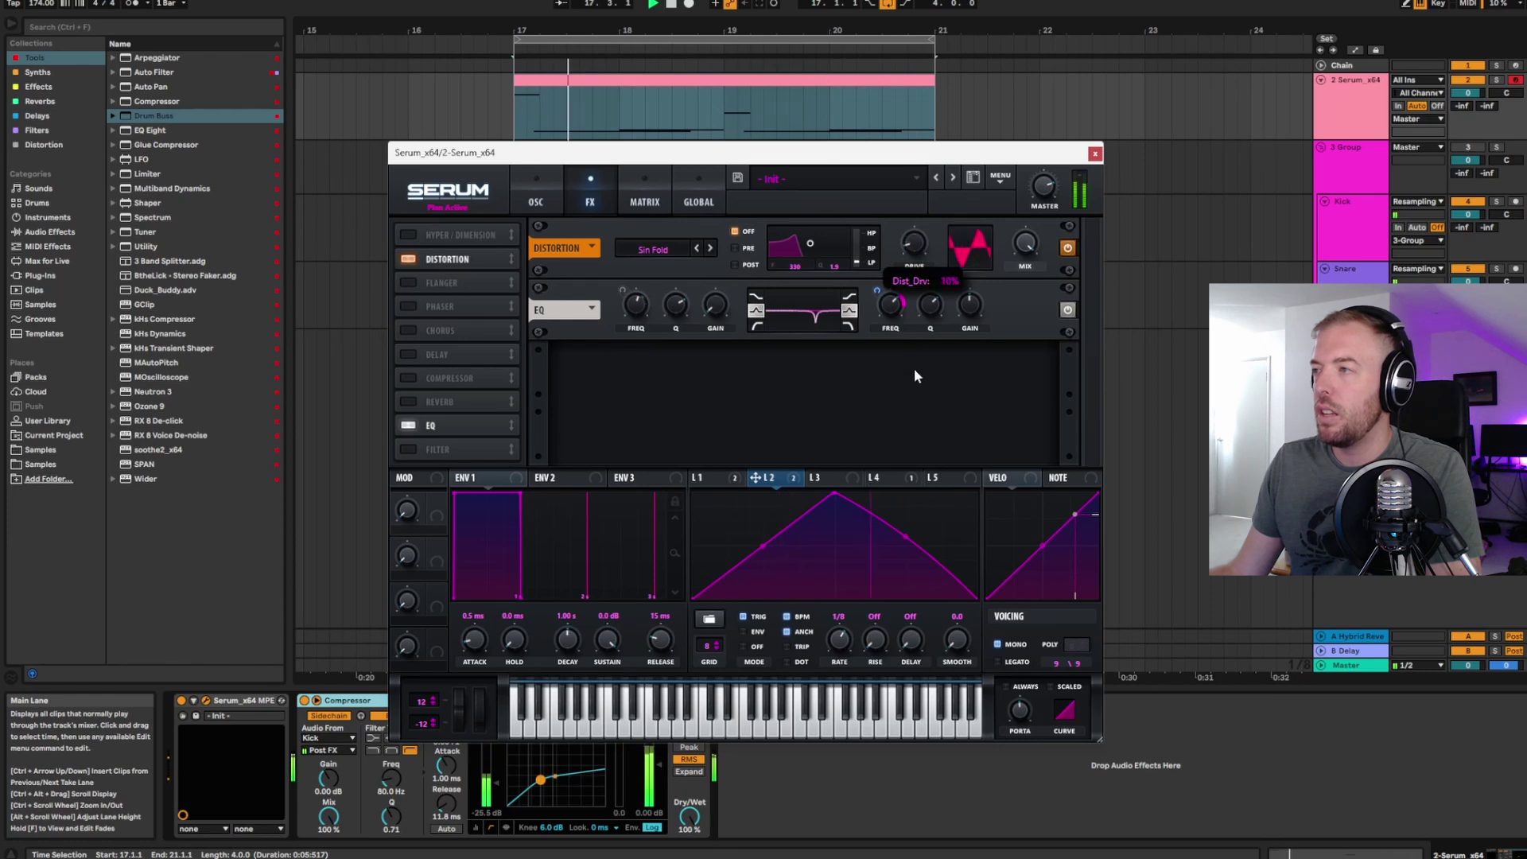
- Set the distortion type to Tube with the drive above 60% and play the bassline
{"action": "left_click", "coordinate": [652, 249]}
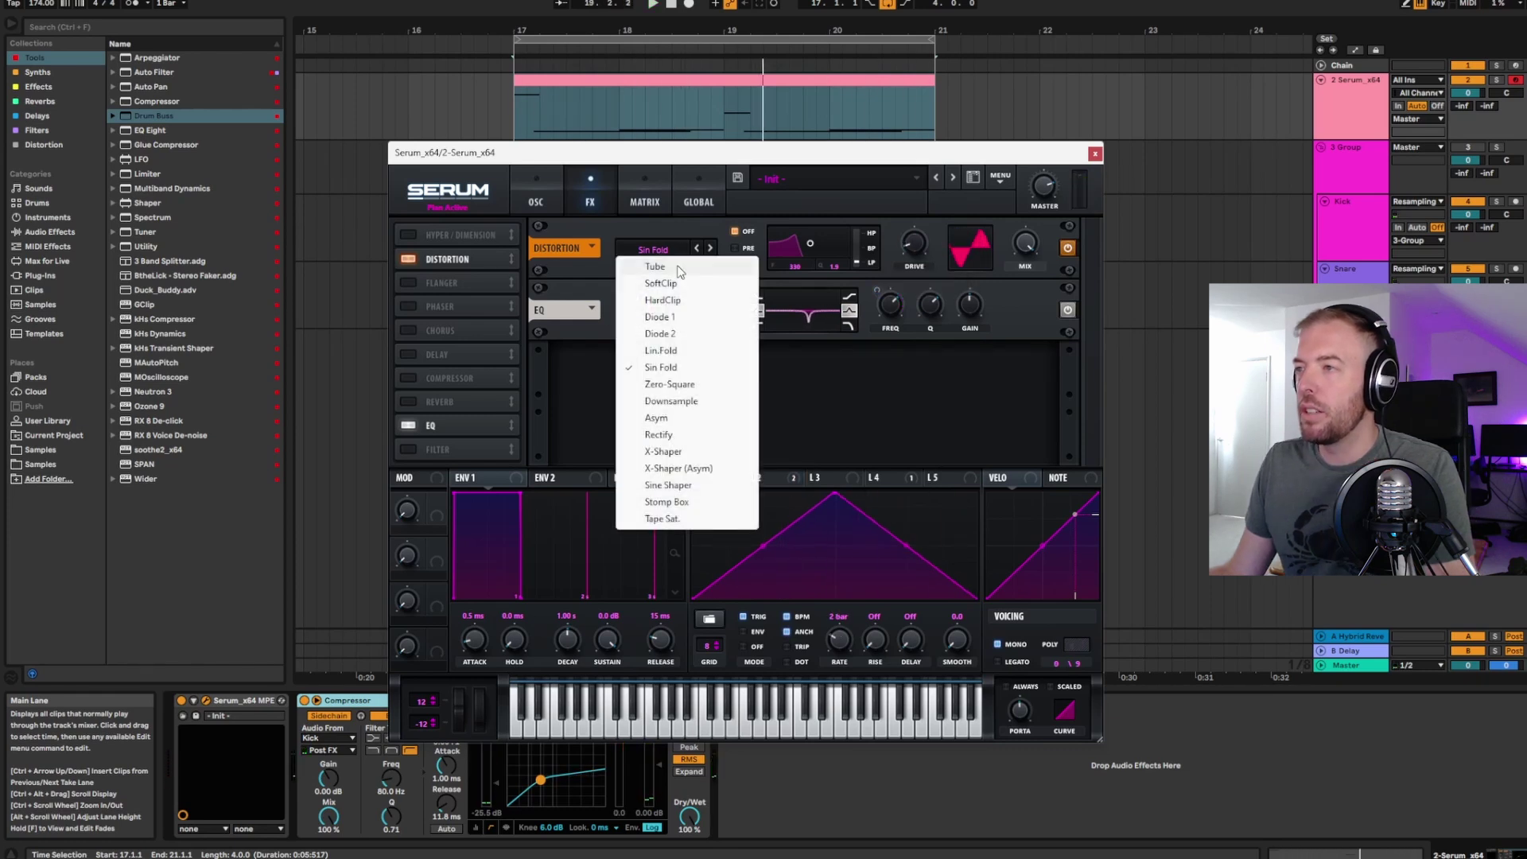
{"action": "left_click", "coordinate": [654, 267]}
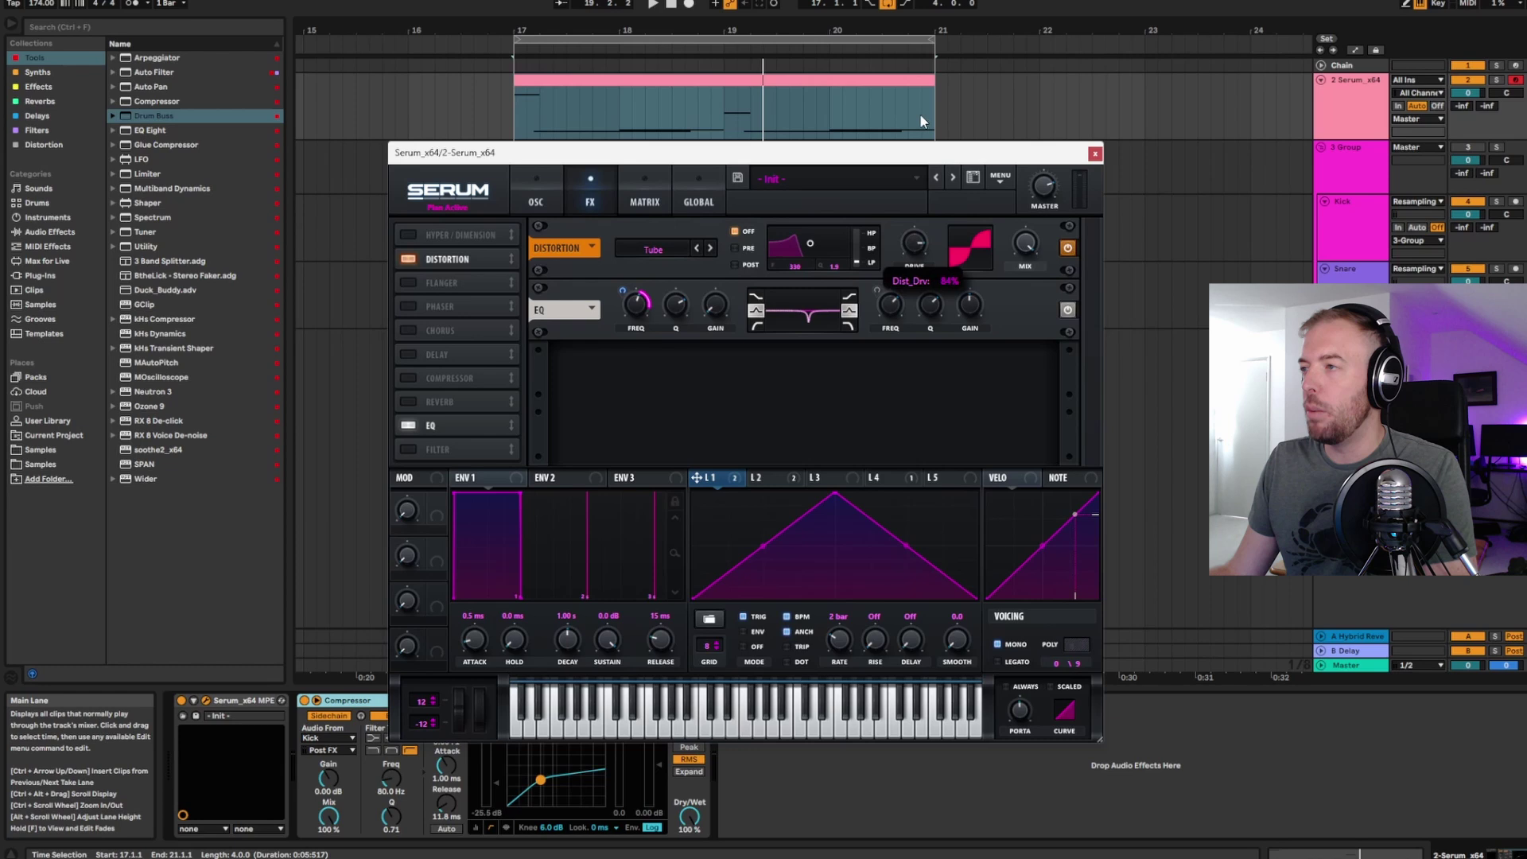
{"action": "key", "text": "space"}
{"action": "left_click_drag", "start_coordinate": [919, 152], "coordinate": [935, 154]}
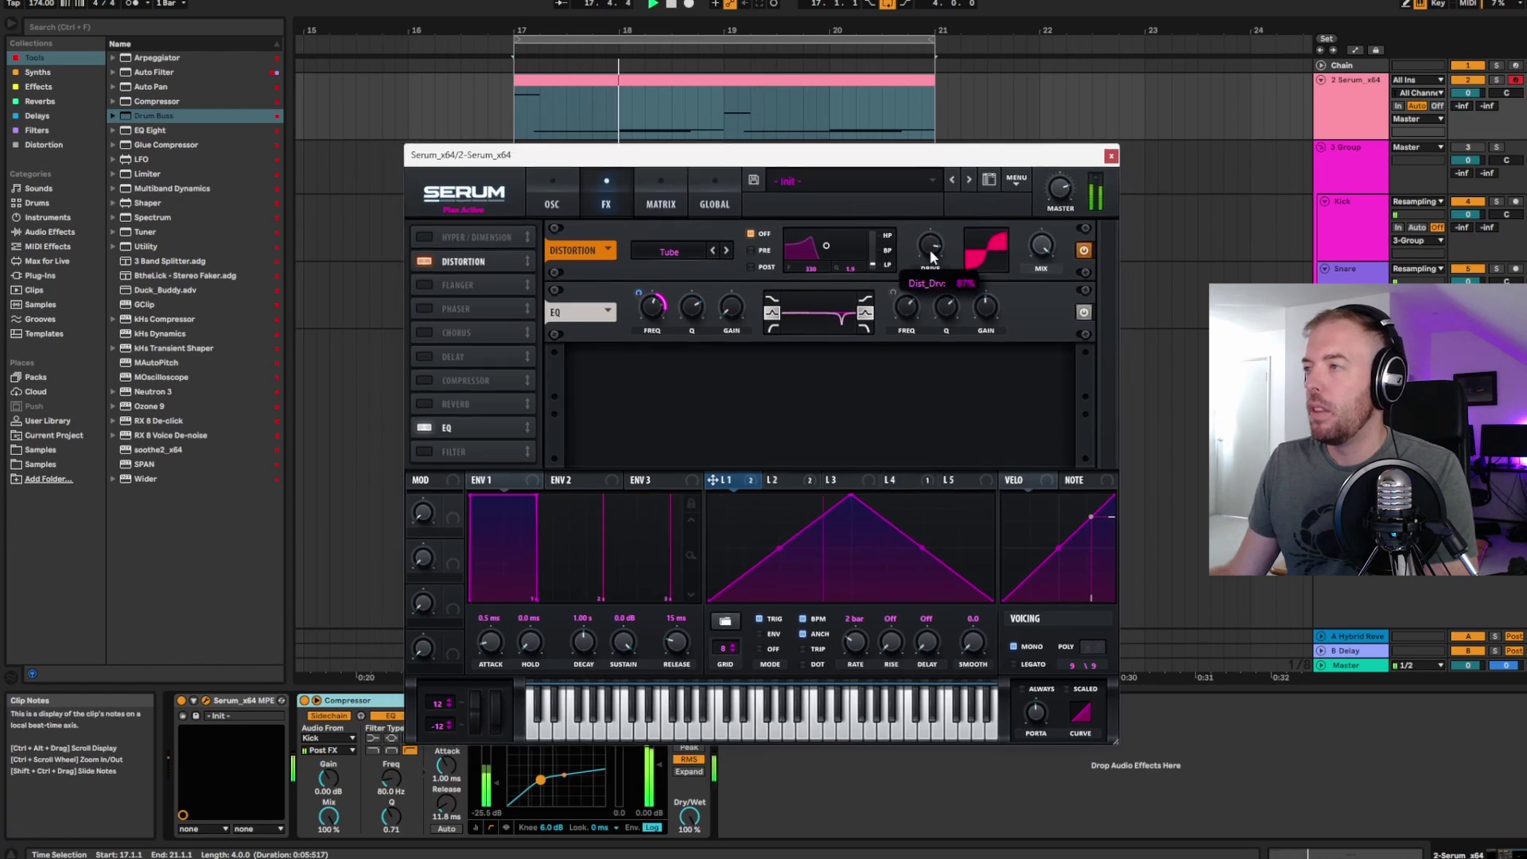
{"action": "left_click_drag", "start_coordinate": [795, 155], "coordinate": [747, 171]}
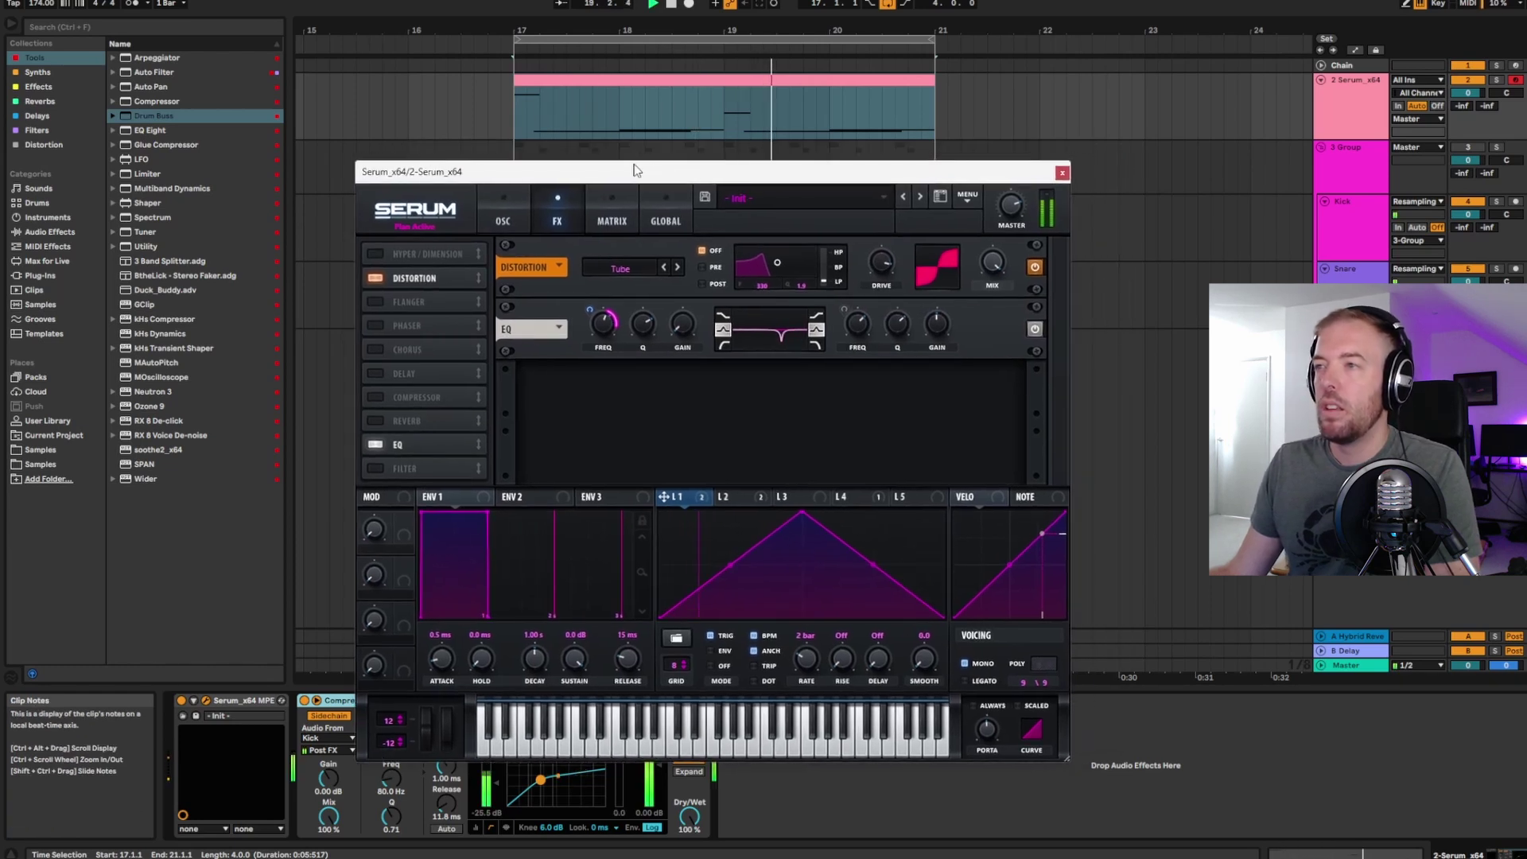
- Enable Hyper/Dimension and adjust the Dimension's size and mix while the bassline plays
{"action": "left_click", "coordinate": [374, 253]}
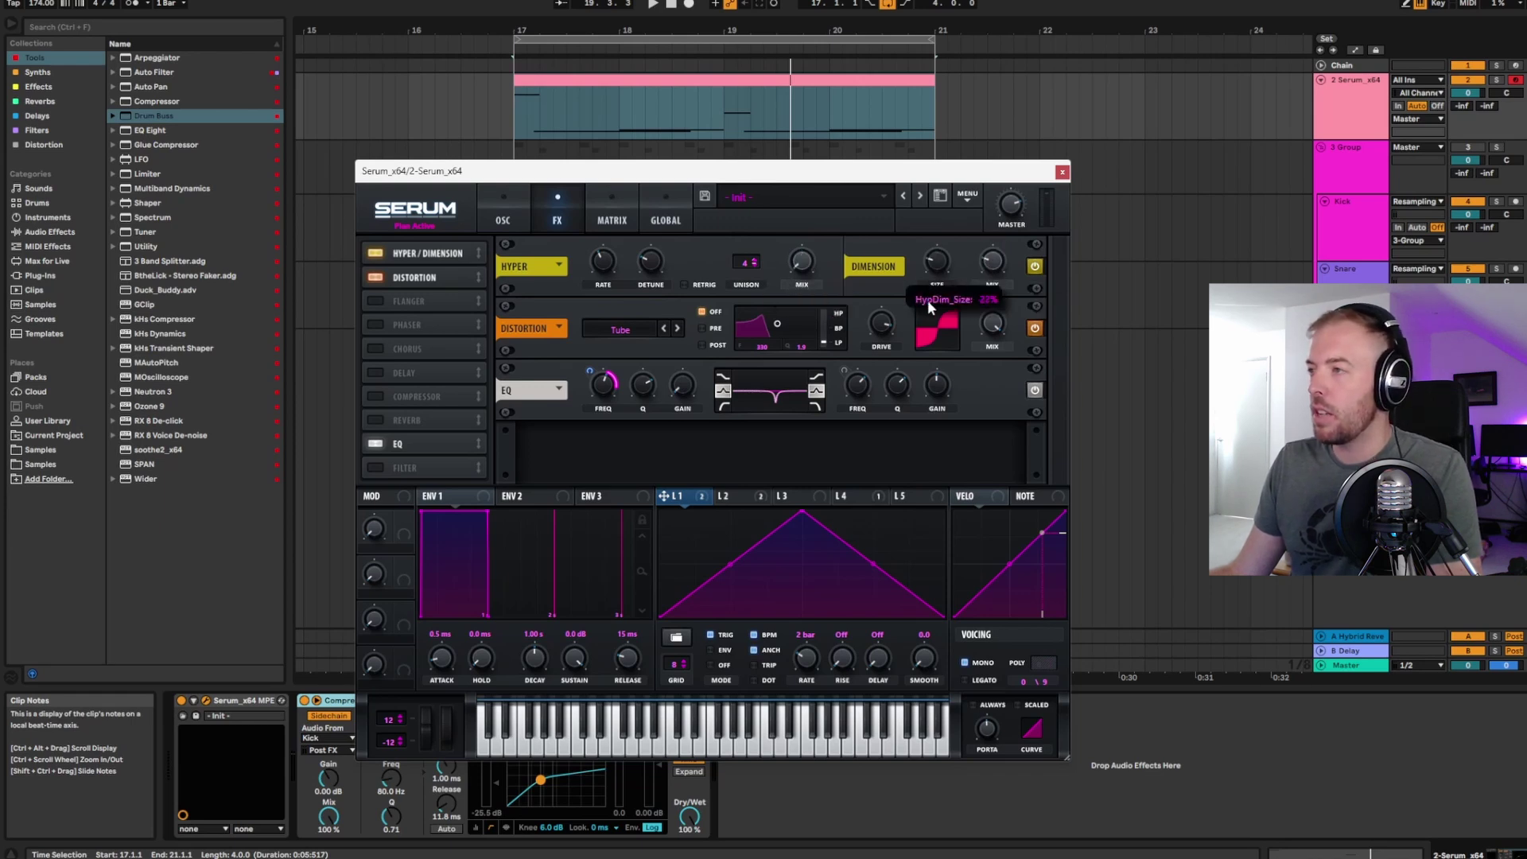
{"action": "key", "text": "space"}
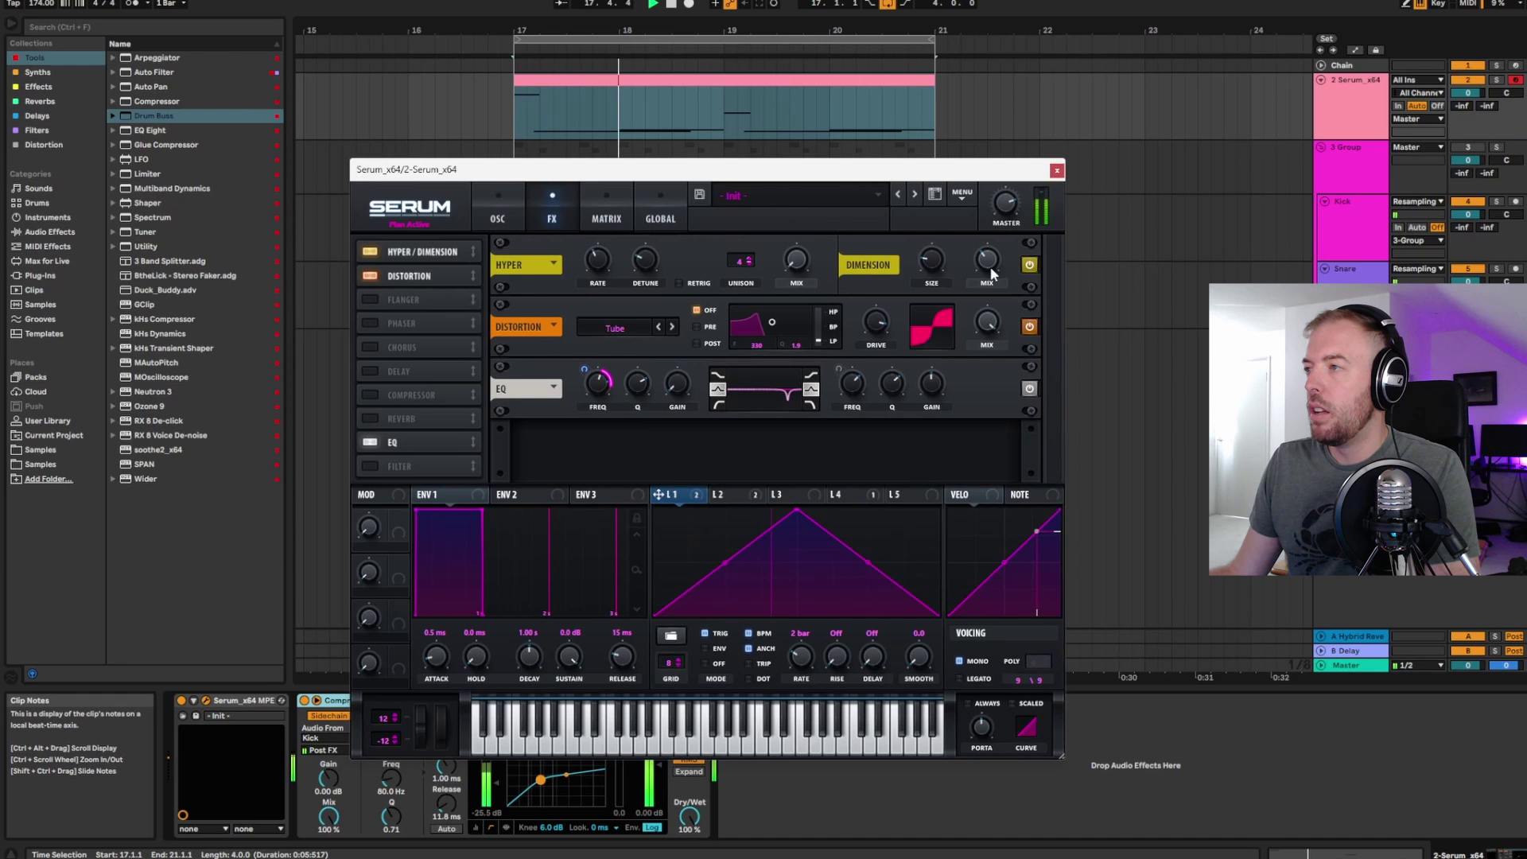
{"action": "left_click_drag", "start_coordinate": [936, 268], "coordinate": [934, 263]}
{"action": "left_click_drag", "start_coordinate": [987, 261], "coordinate": [984, 228]}
{"action": "mouse_move", "coordinate": [929, 266]}
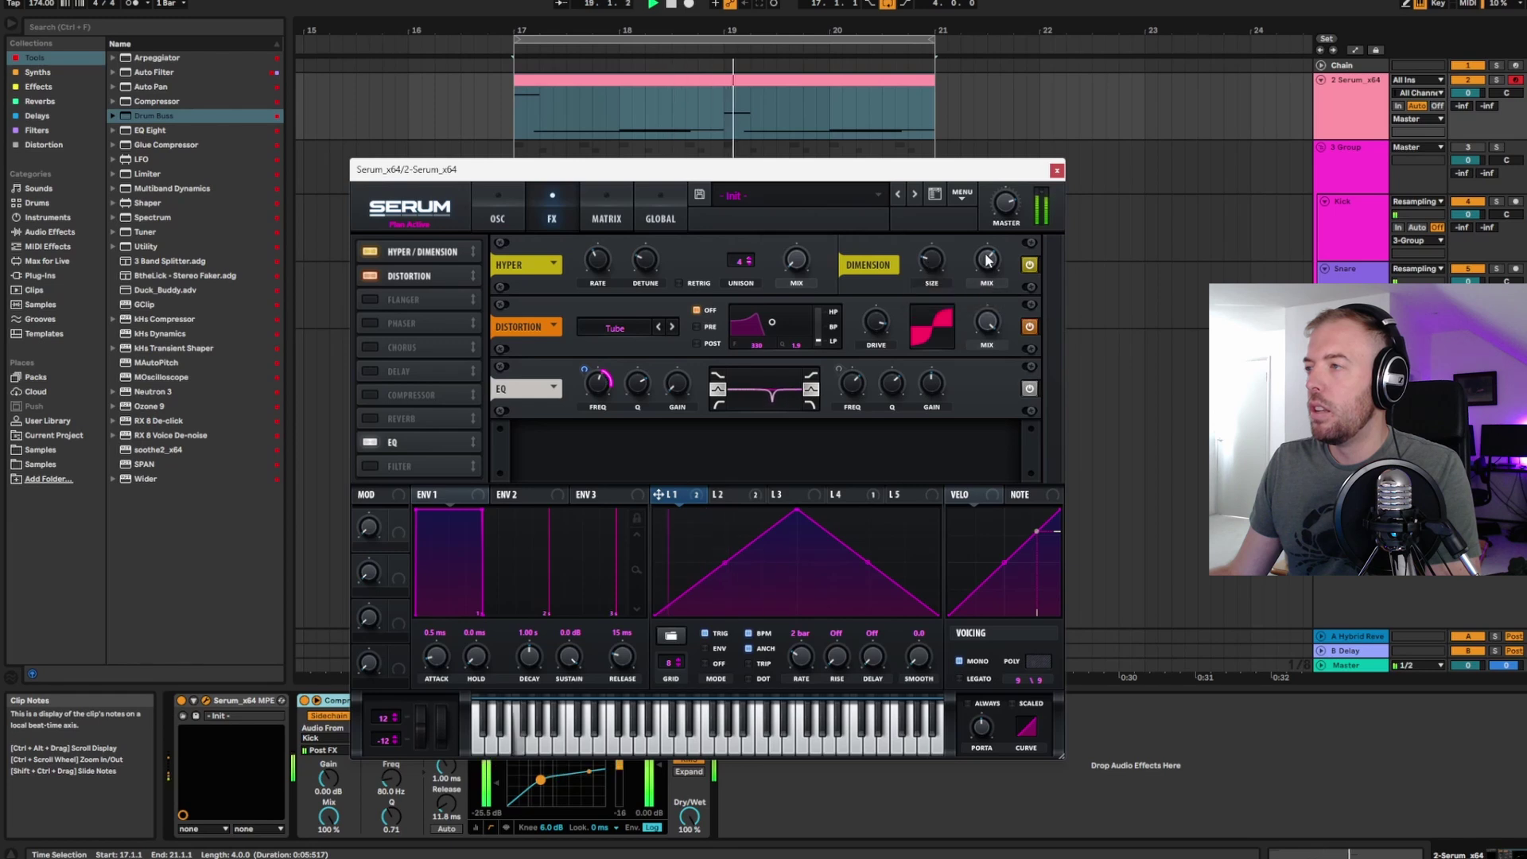
{"action": "mouse_move", "coordinate": [986, 265]}
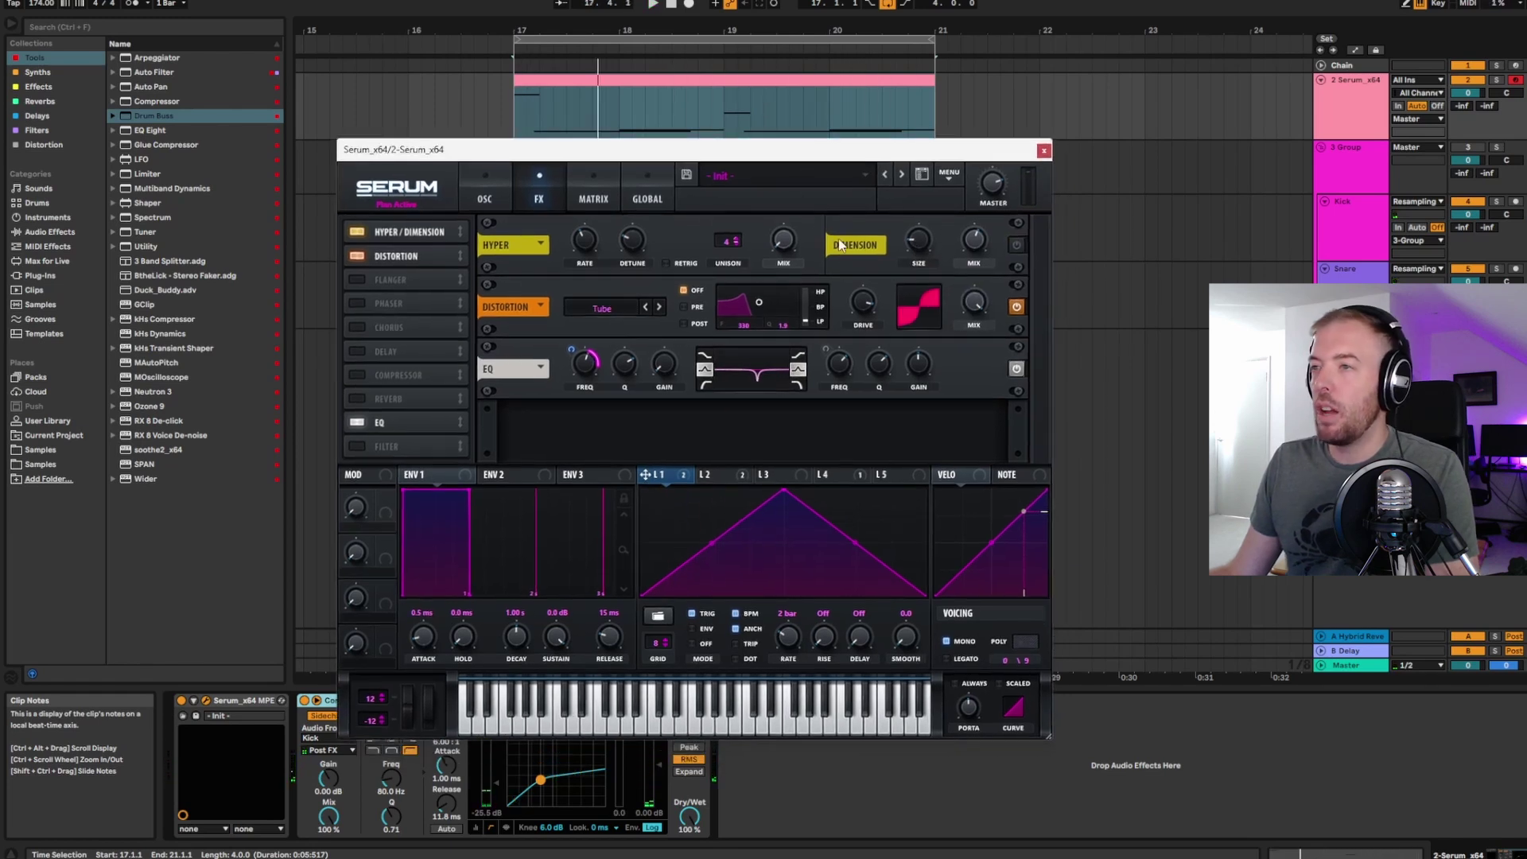
- Compare the bassline with Hyper/Dimension, Distortion and EQ bypassed and active, leaving all three enabled
{"action": "left_click", "coordinate": [1017, 246]}
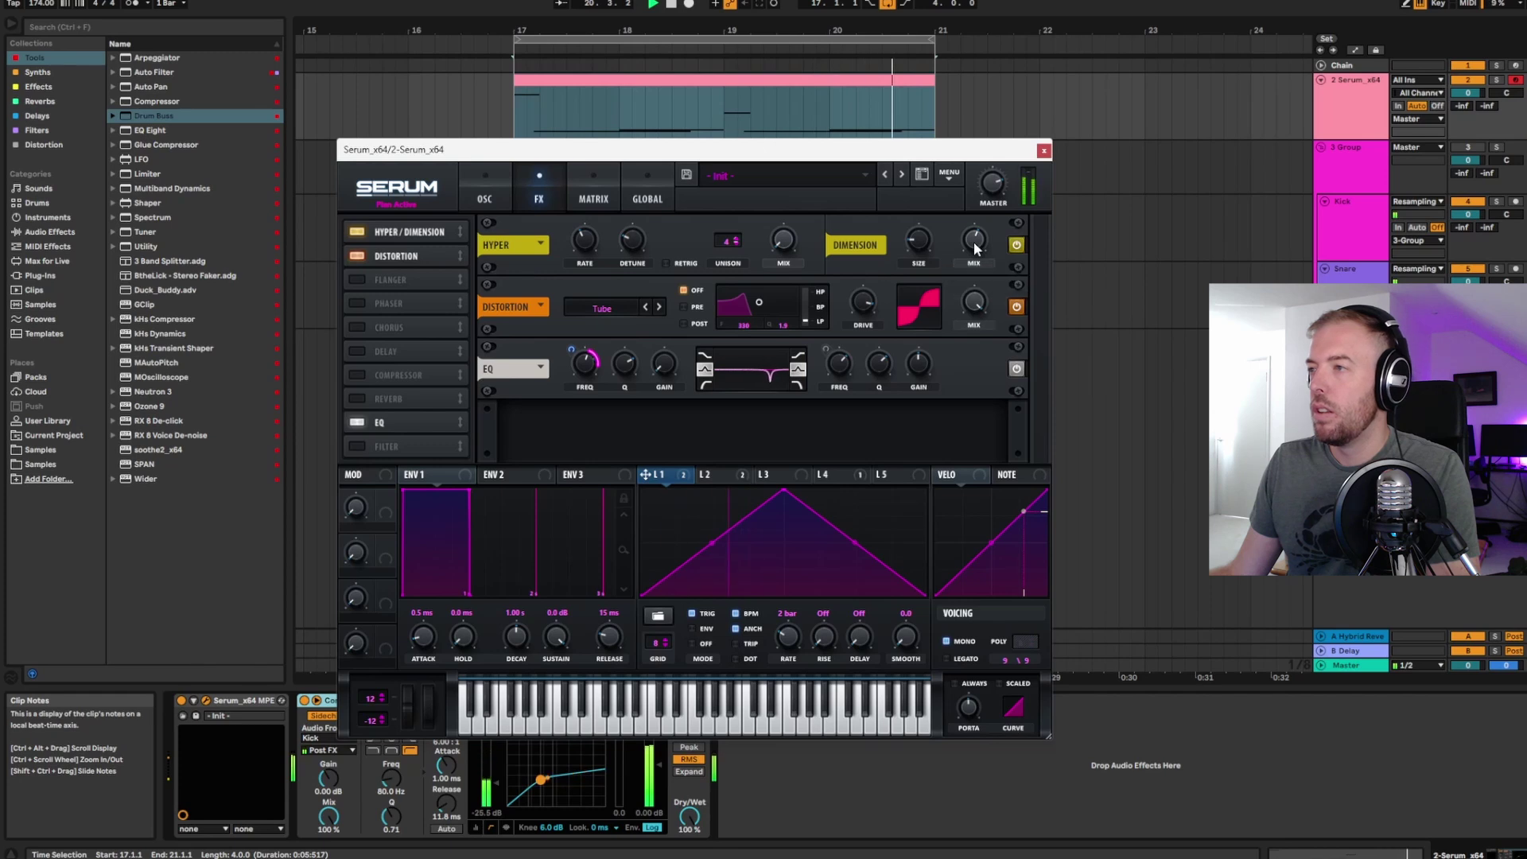
{"action": "key", "text": "space"}
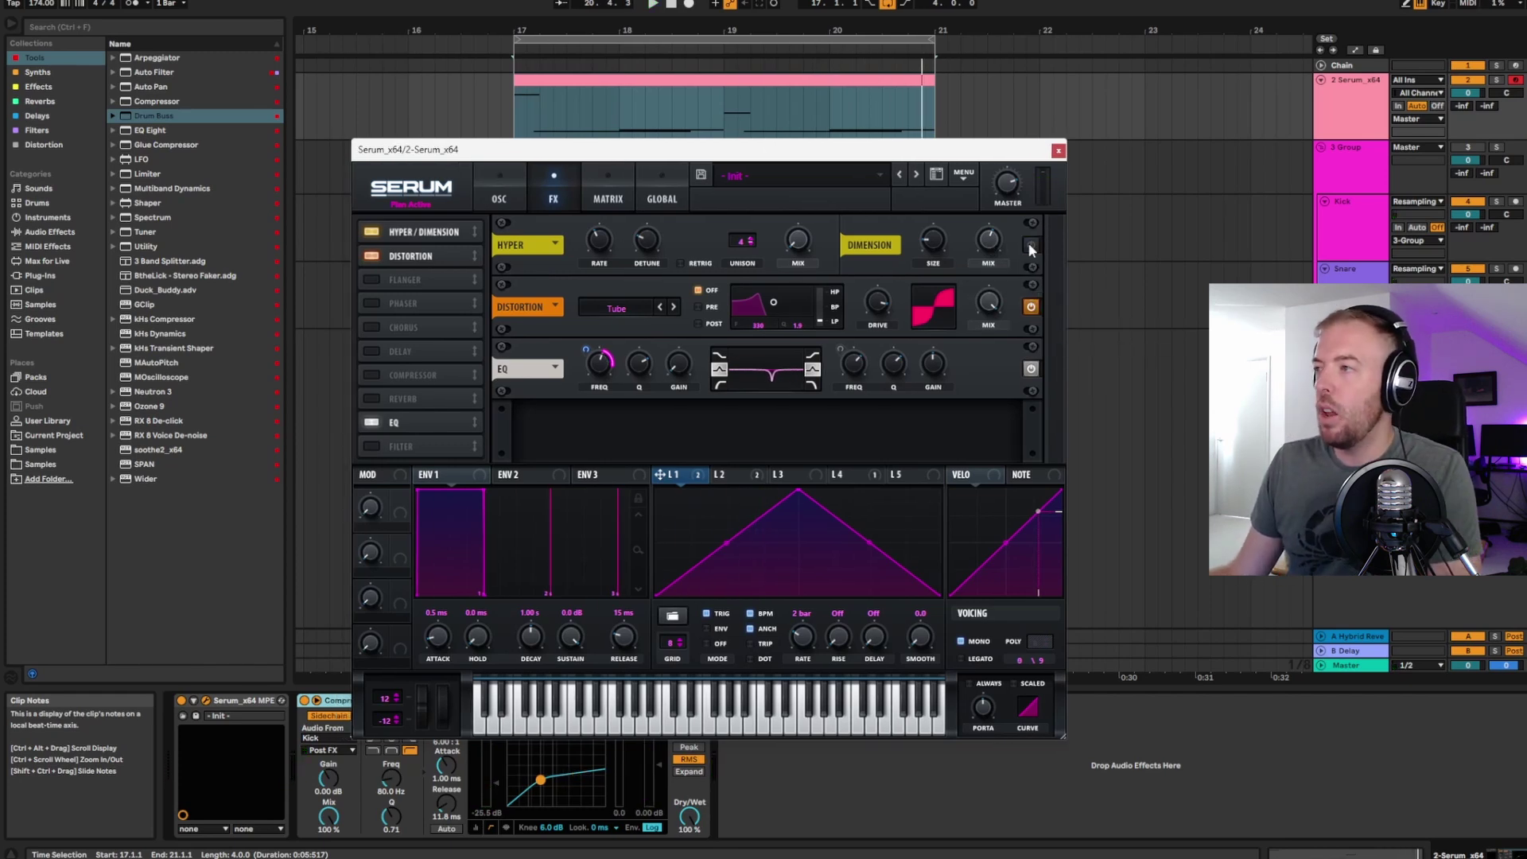
{"action": "key", "text": "space"}
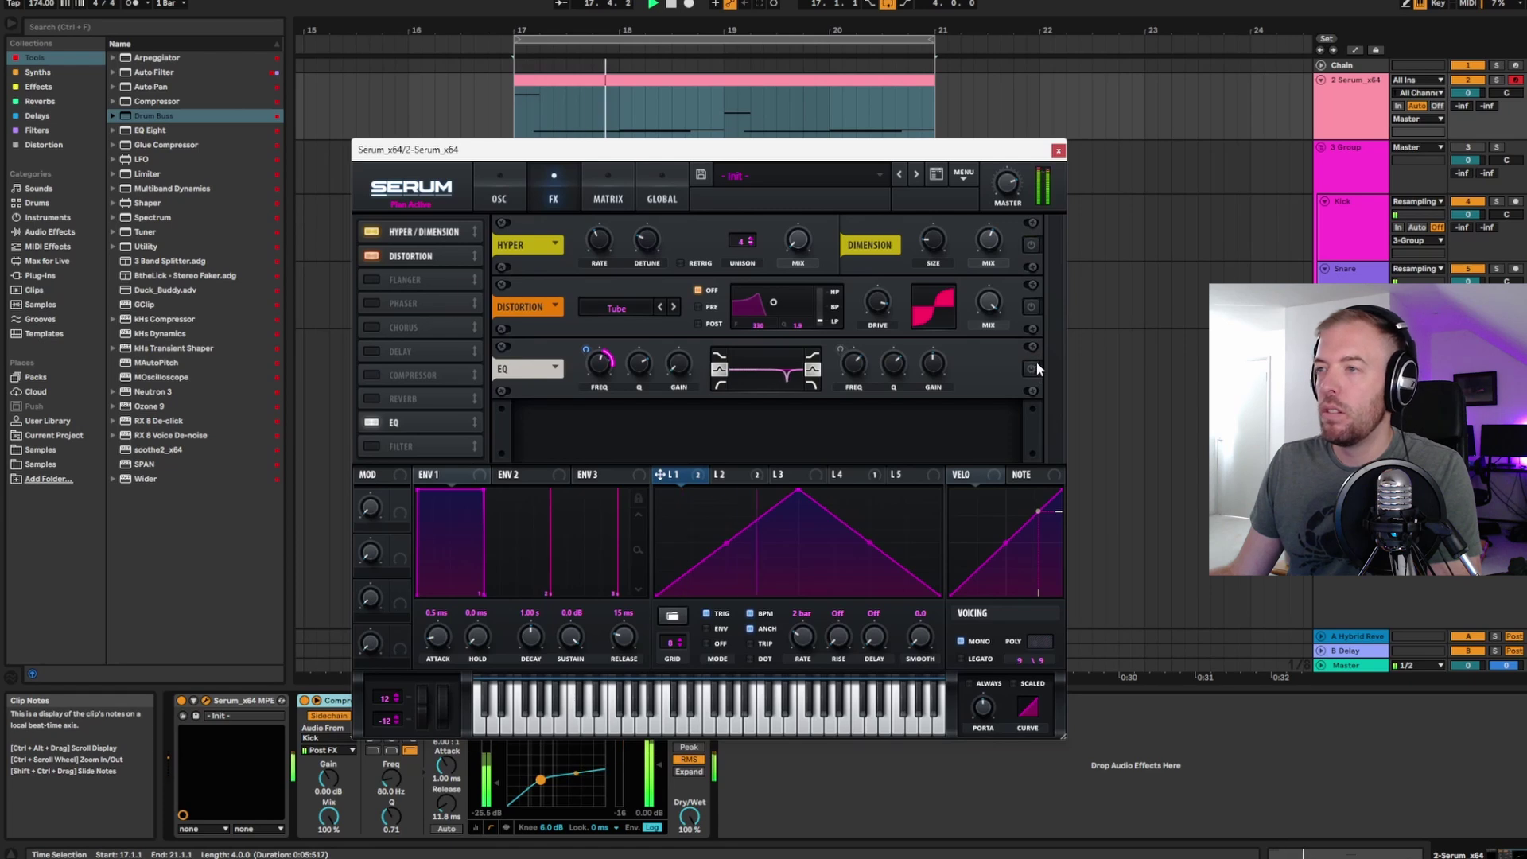
{"action": "left_click", "coordinate": [1031, 369]}
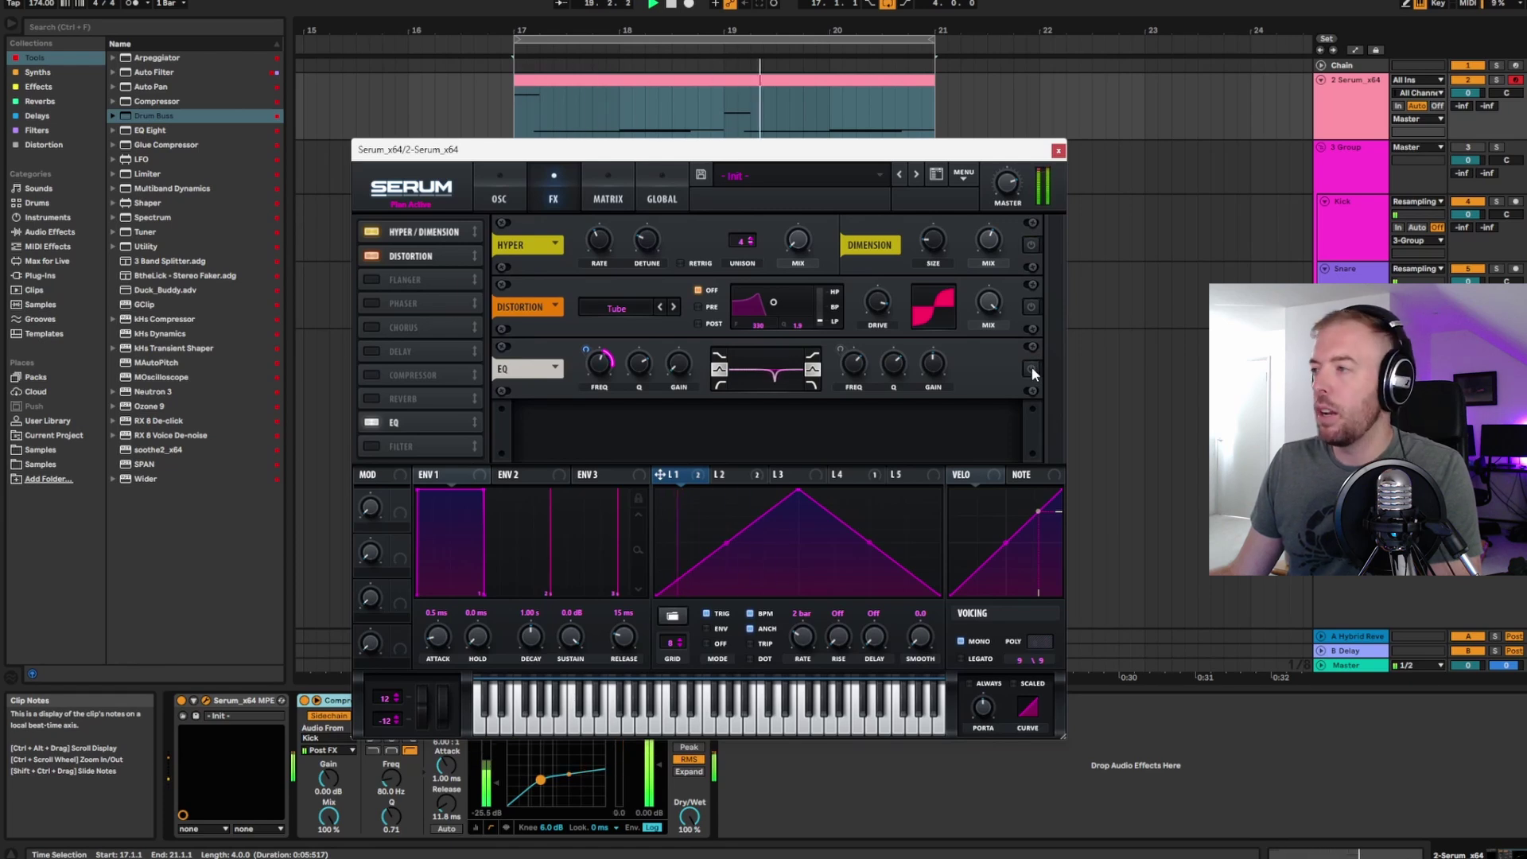
{"action": "left_click", "coordinate": [1032, 307]}
{"action": "left_click_drag", "start_coordinate": [908, 151], "coordinate": [926, 152]}
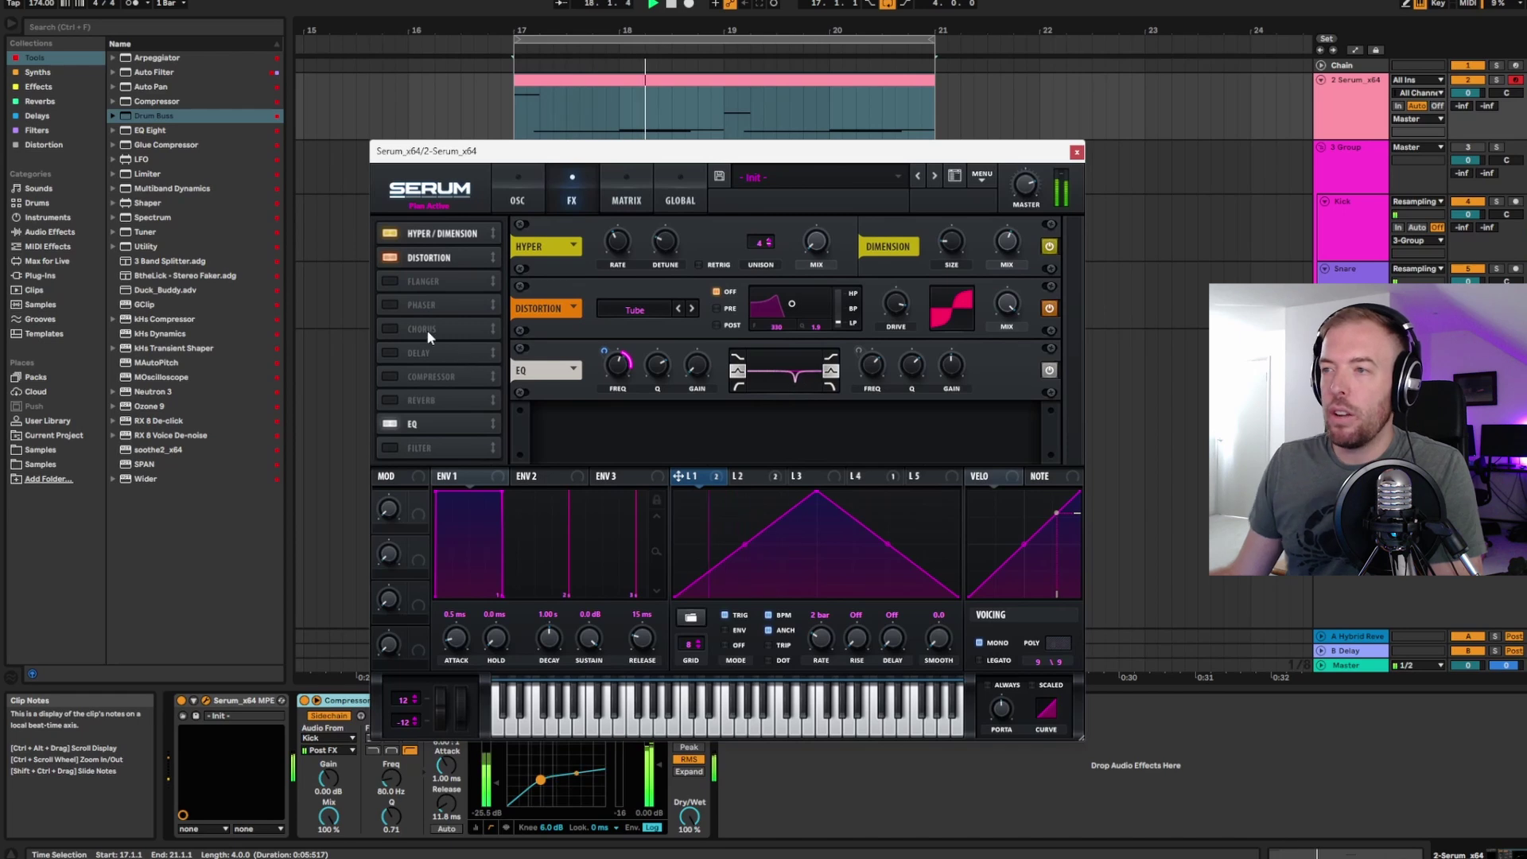
- Enable Serum's Compressor, place it after the EQ, turn on Multiband, and start playback
{"action": "left_click", "coordinate": [418, 382]}
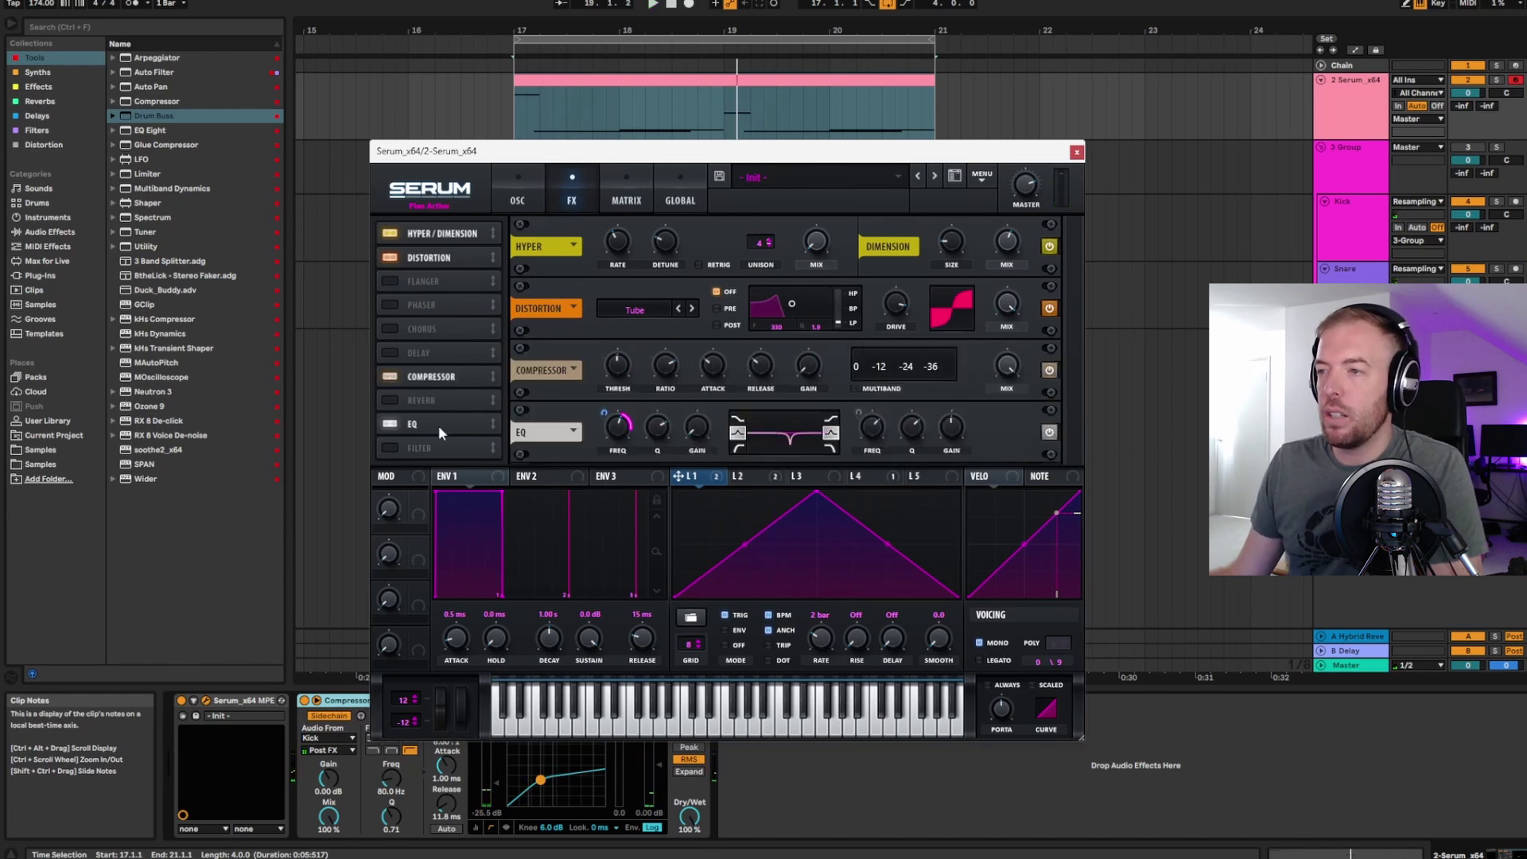
{"action": "mouse_move", "coordinate": [432, 369]}
{"action": "left_mouse_down"}
{"action": "mouse_move", "coordinate": [437, 404]}
{"action": "mouse_move", "coordinate": [432, 378]}
{"action": "left_mouse_up"}
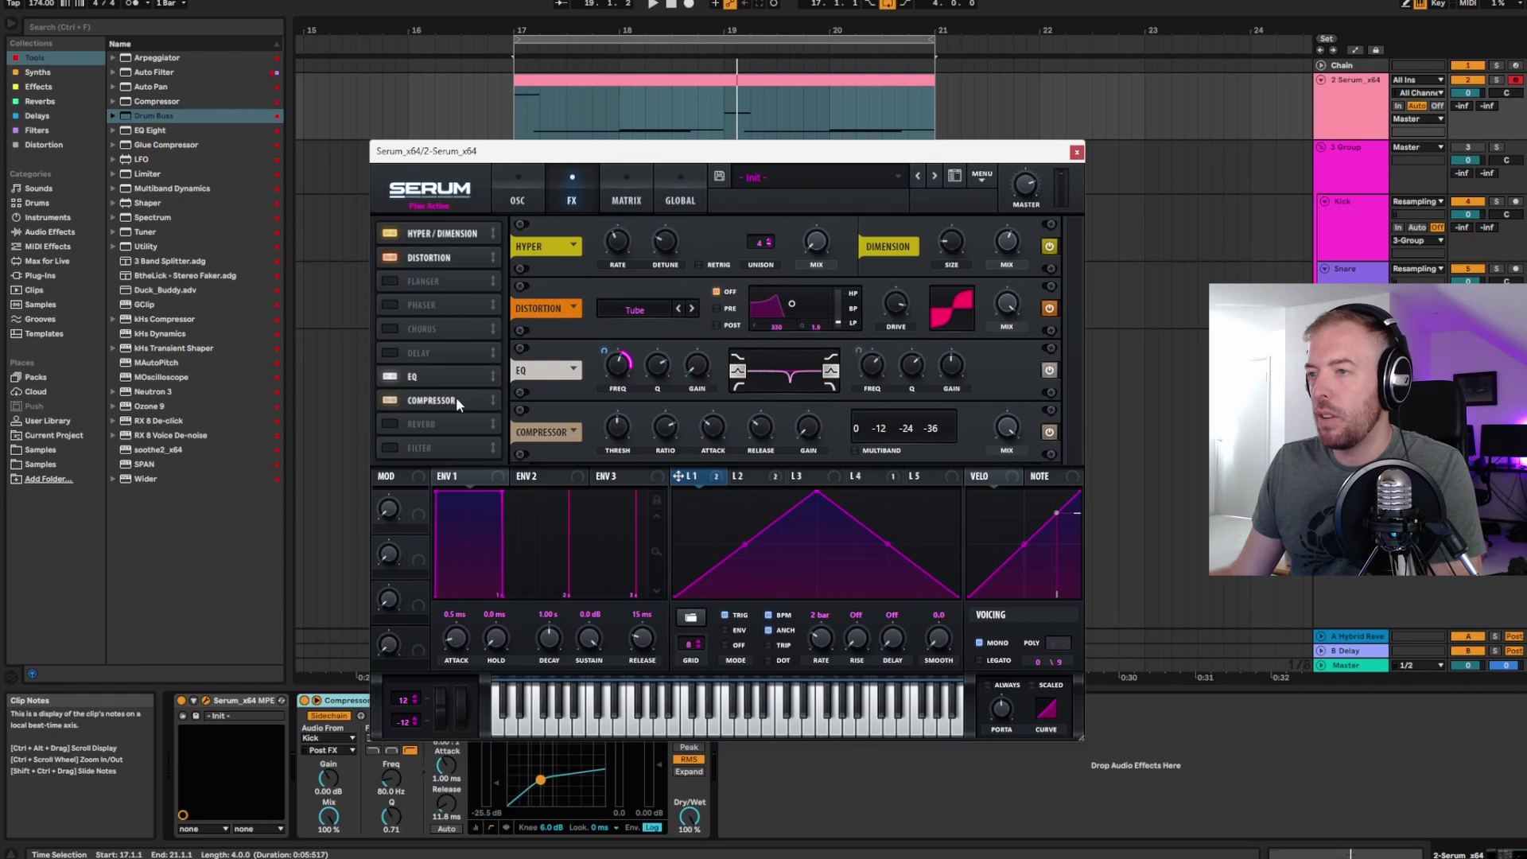
{"action": "left_click", "coordinate": [854, 450]}
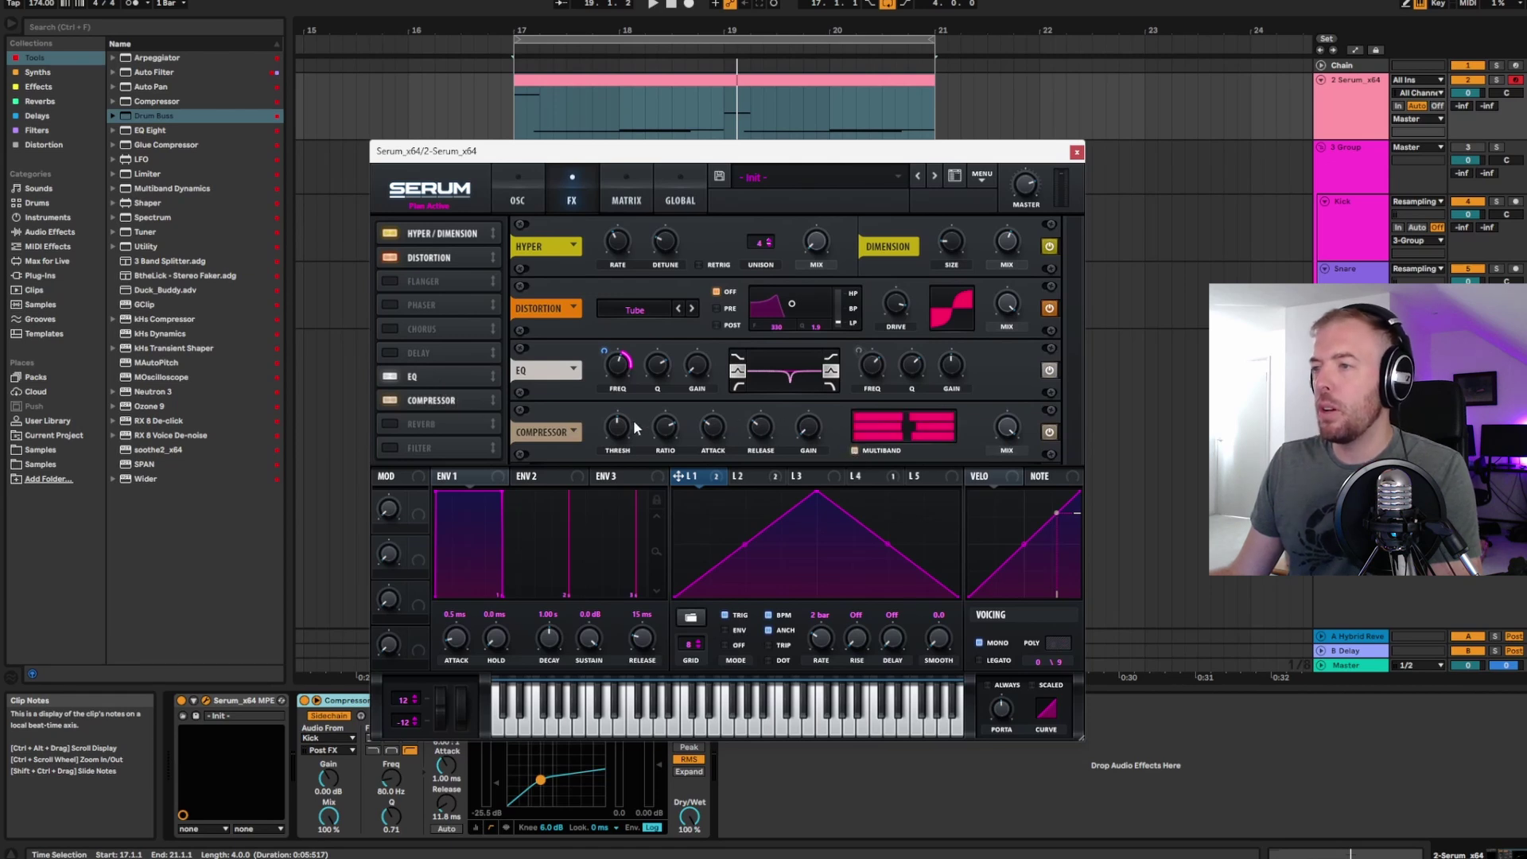
{"action": "mouse_move", "coordinate": [625, 443]}
{"action": "key", "text": "space"}
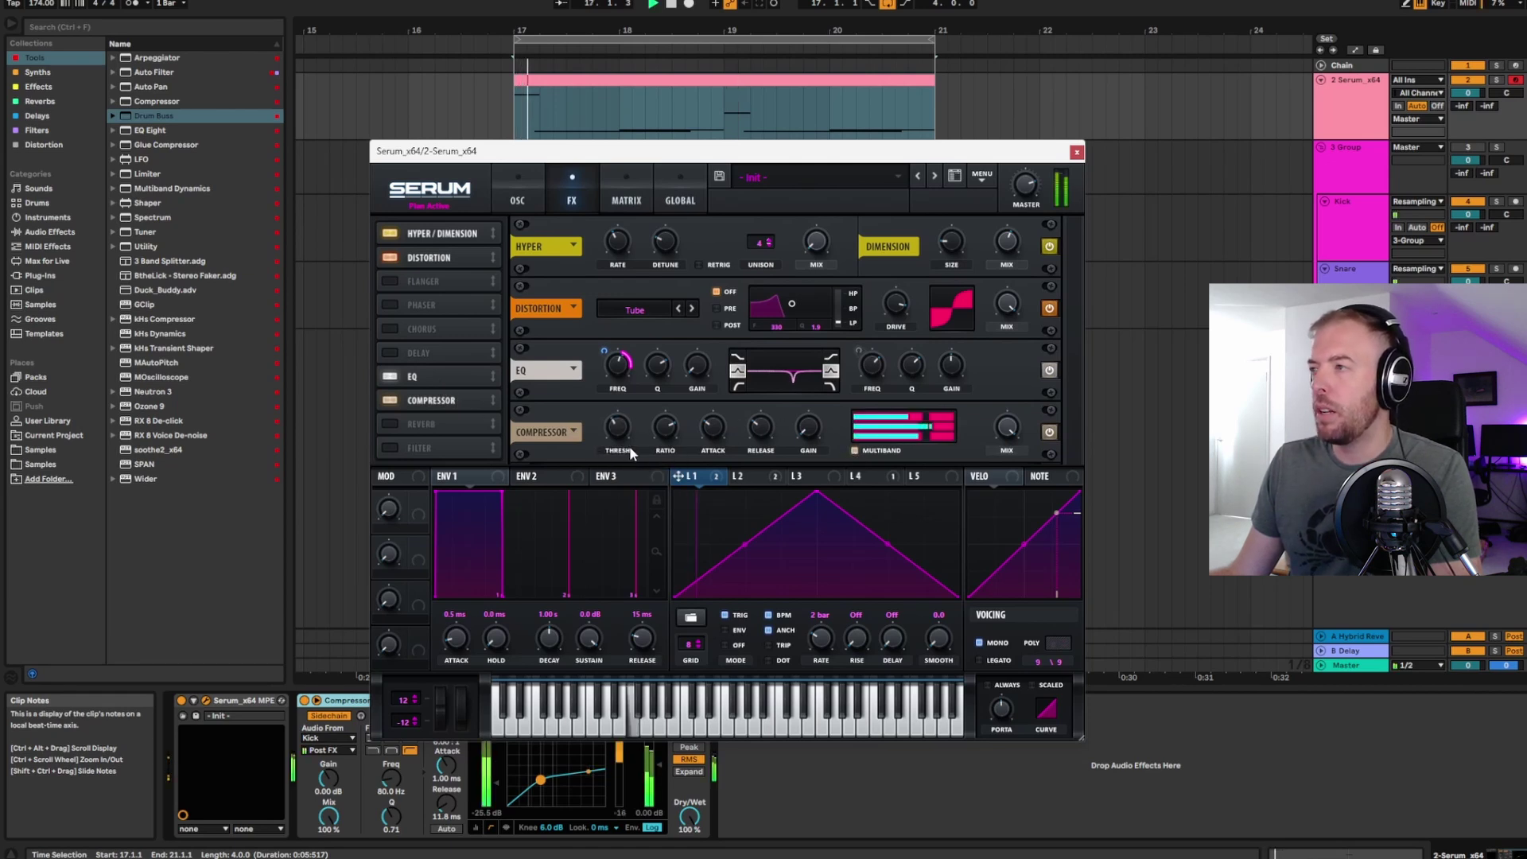
- Adjust Serum's multiband Compressor, then compare the bassline with it bypassed and active, leaving it enabled
{"action": "left_click_drag", "start_coordinate": [628, 445], "coordinate": [622, 427]}
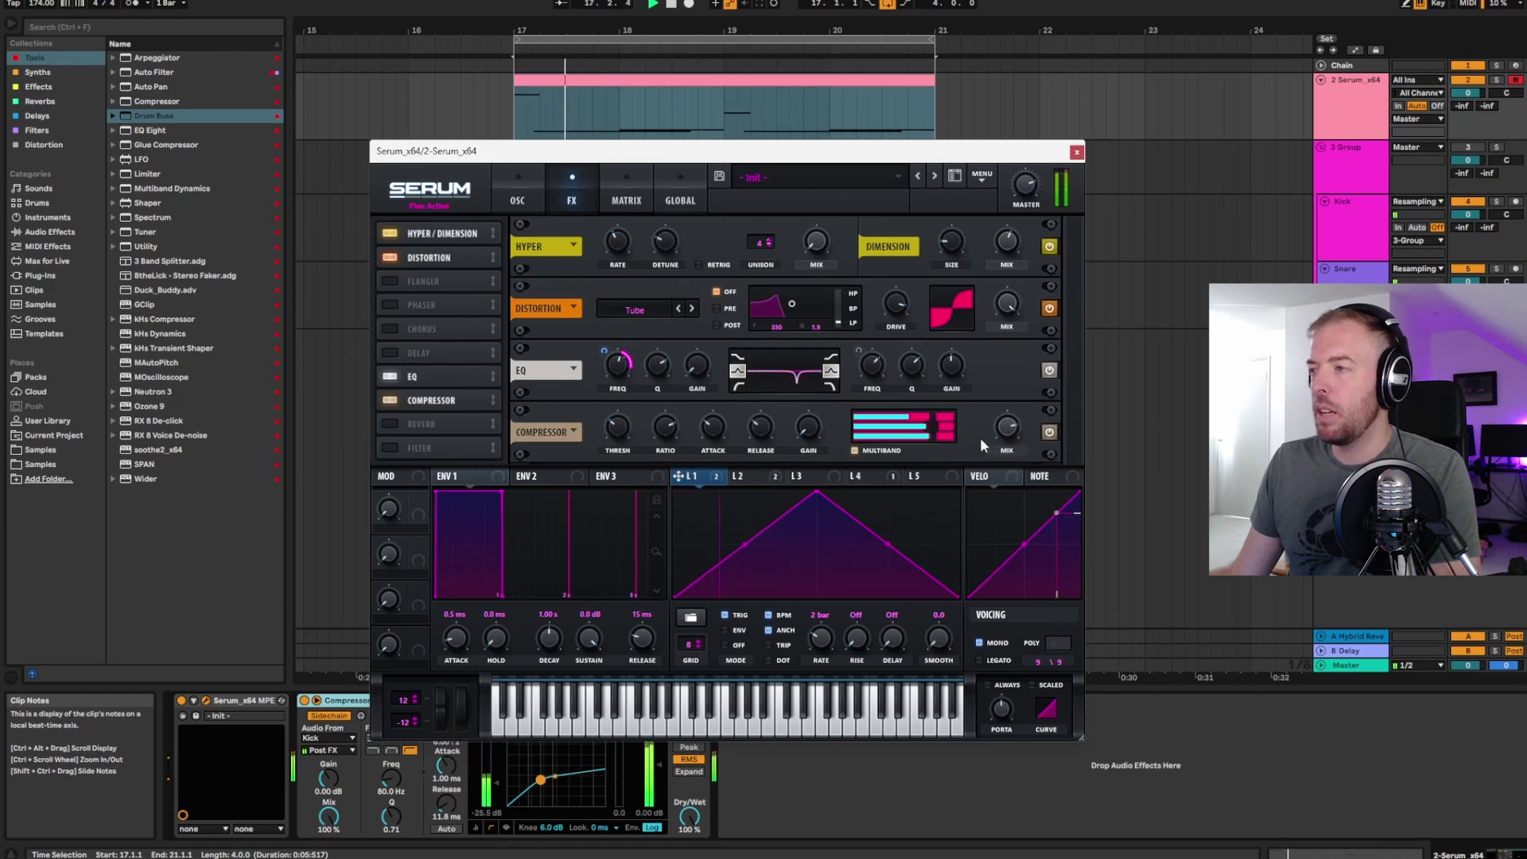
{"action": "mouse_move", "coordinate": [903, 153]}
{"action": "left_mouse_down"}
{"action": "mouse_move", "coordinate": [907, 129]}
{"action": "mouse_move", "coordinate": [924, 131]}
{"action": "left_mouse_up"}
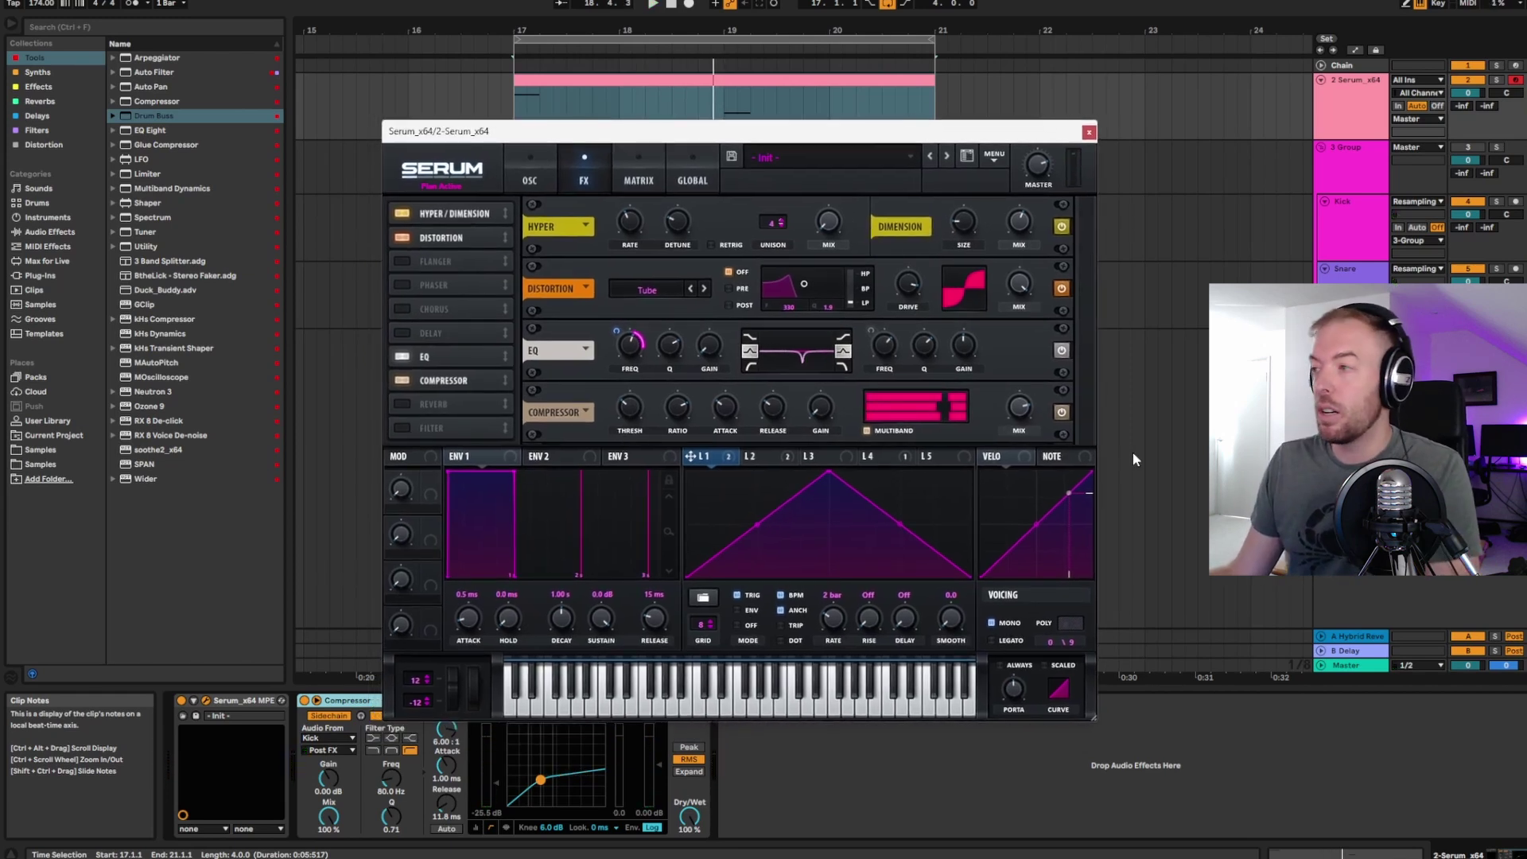
{"action": "left_click", "coordinate": [1061, 411]}
{"action": "key", "text": "space"}
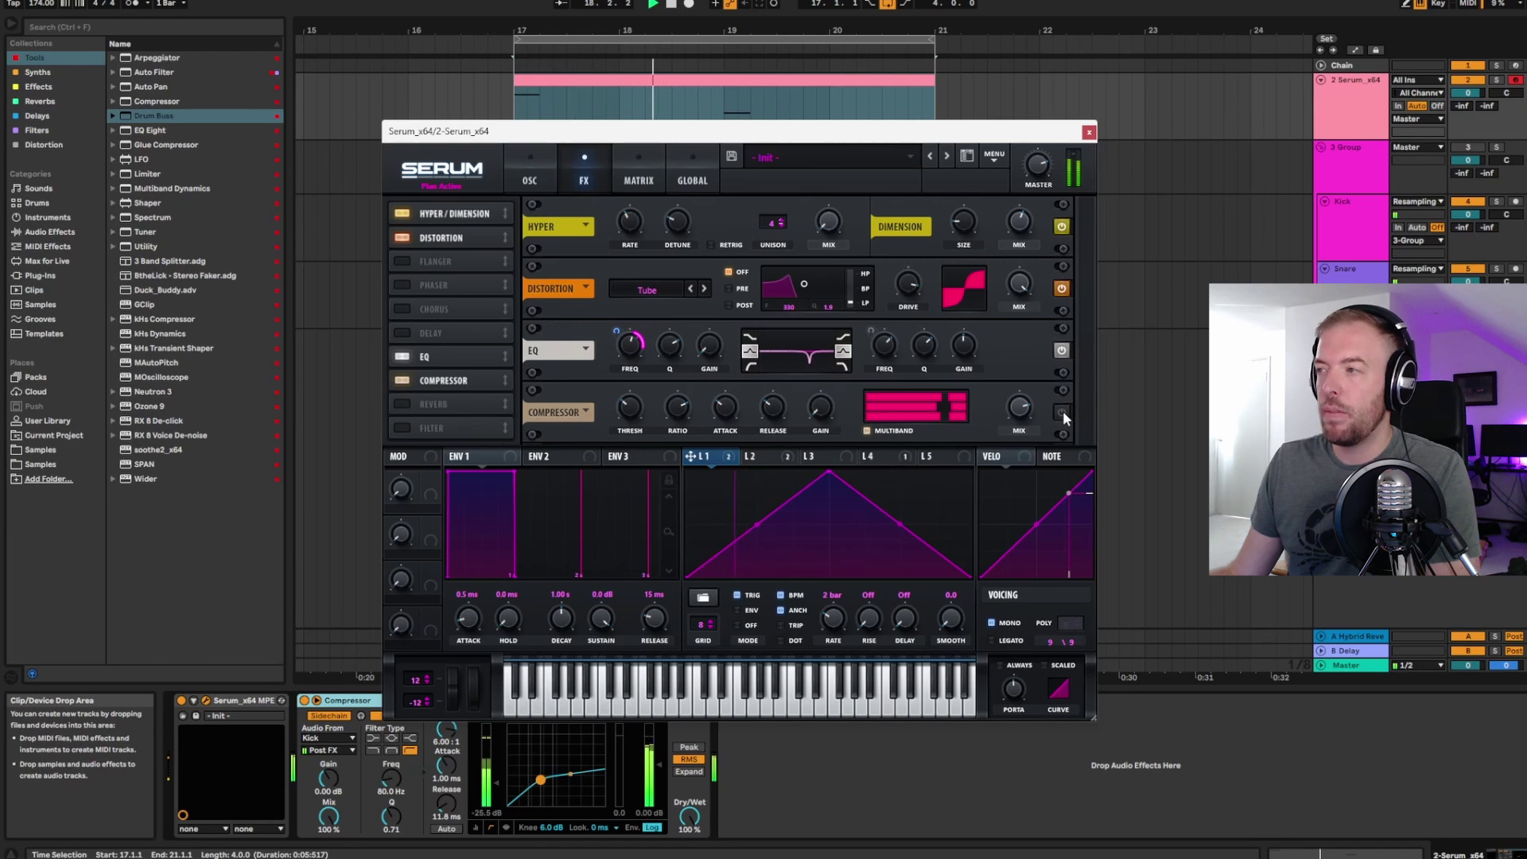
{"action": "left_click", "coordinate": [1062, 411]}
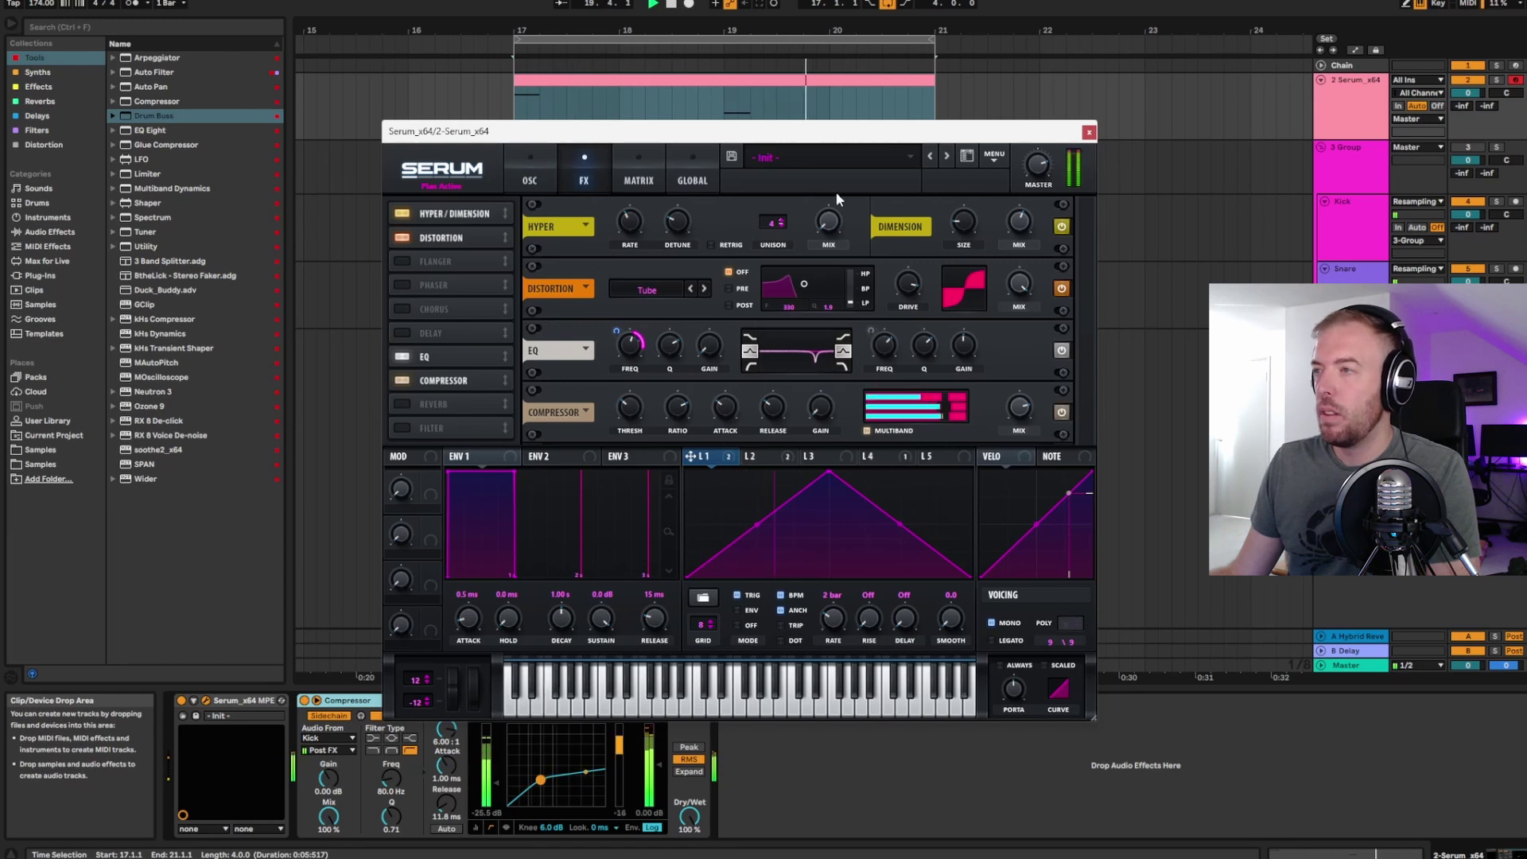
{"action": "left_click_drag", "start_coordinate": [838, 142], "coordinate": [820, 133]}
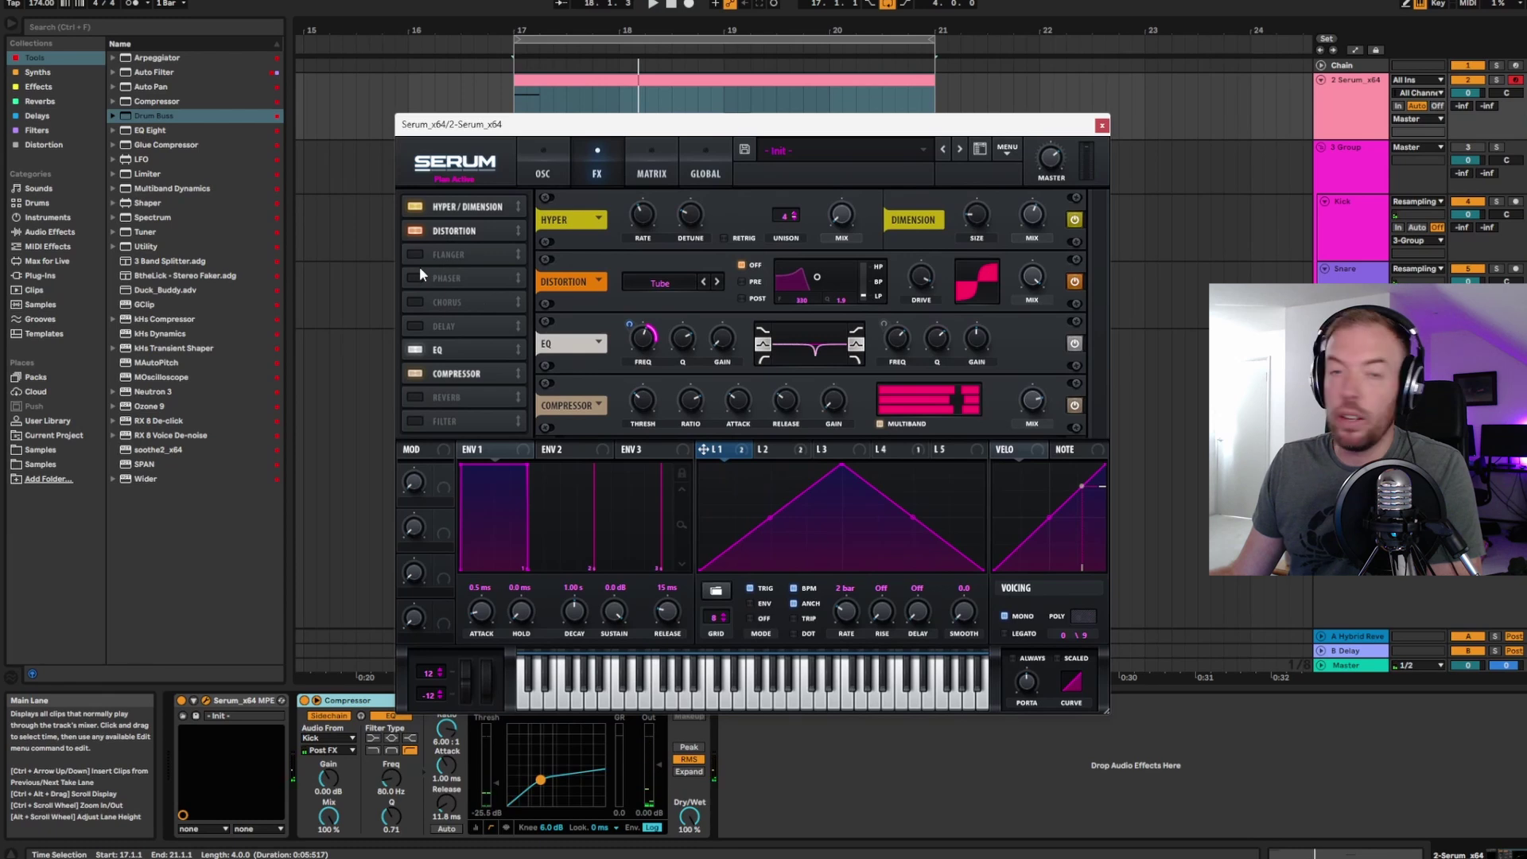
- Enable Phaser before the EQ and Chorus between the EQ and Compressor, adjust the Phaser mix, and play the bassline
{"action": "left_click", "coordinate": [416, 302]}
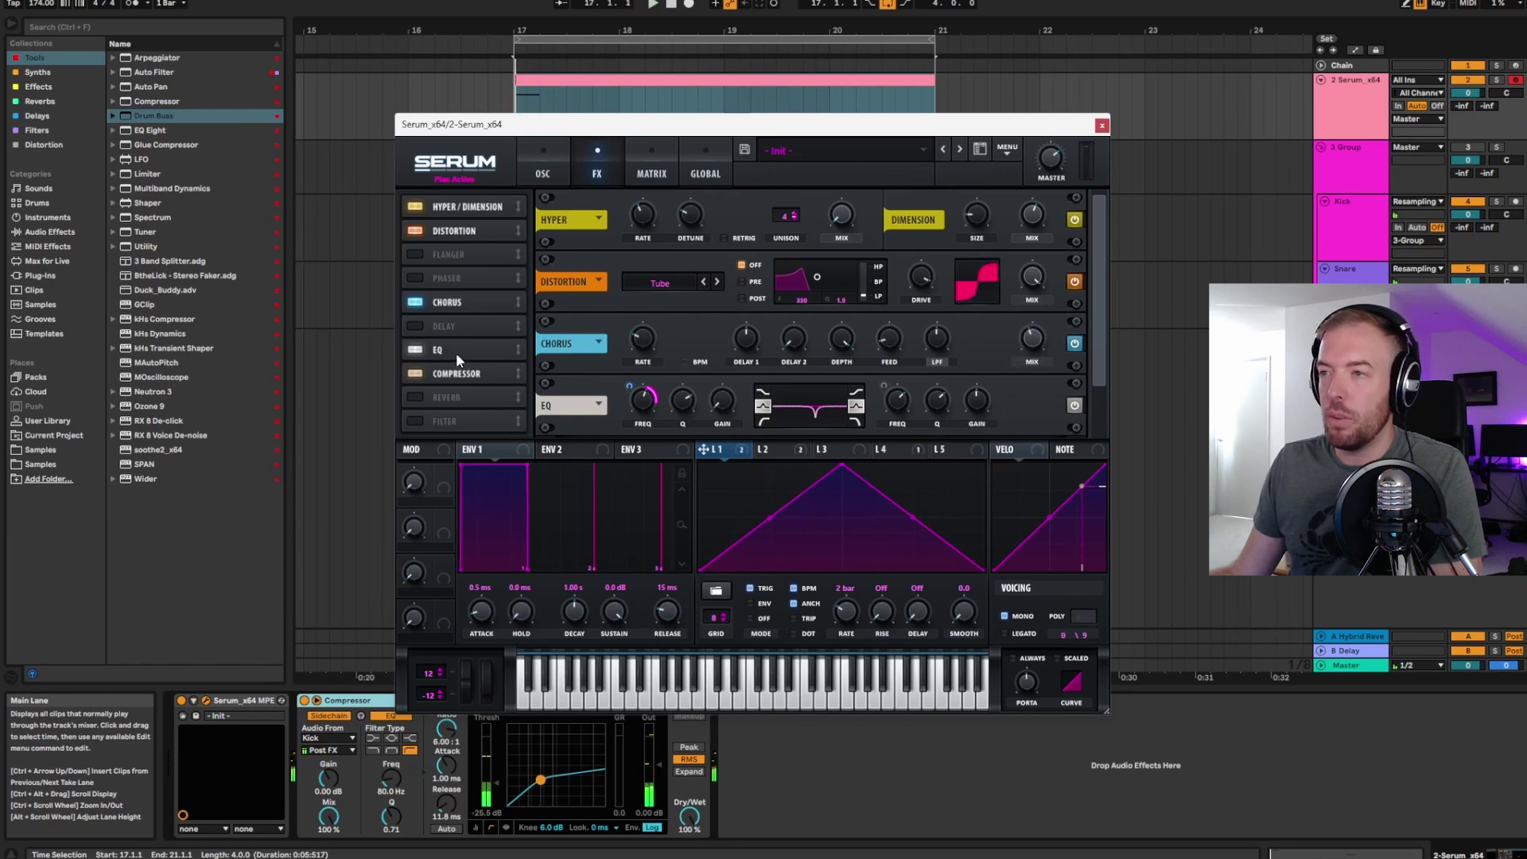
{"action": "mouse_move", "coordinate": [457, 355]}
{"action": "left_mouse_down"}
{"action": "mouse_move", "coordinate": [465, 307]}
{"action": "mouse_move", "coordinate": [484, 325]}
{"action": "mouse_move", "coordinate": [478, 350]}
{"action": "left_mouse_up"}
{"action": "left_click", "coordinate": [414, 278]}
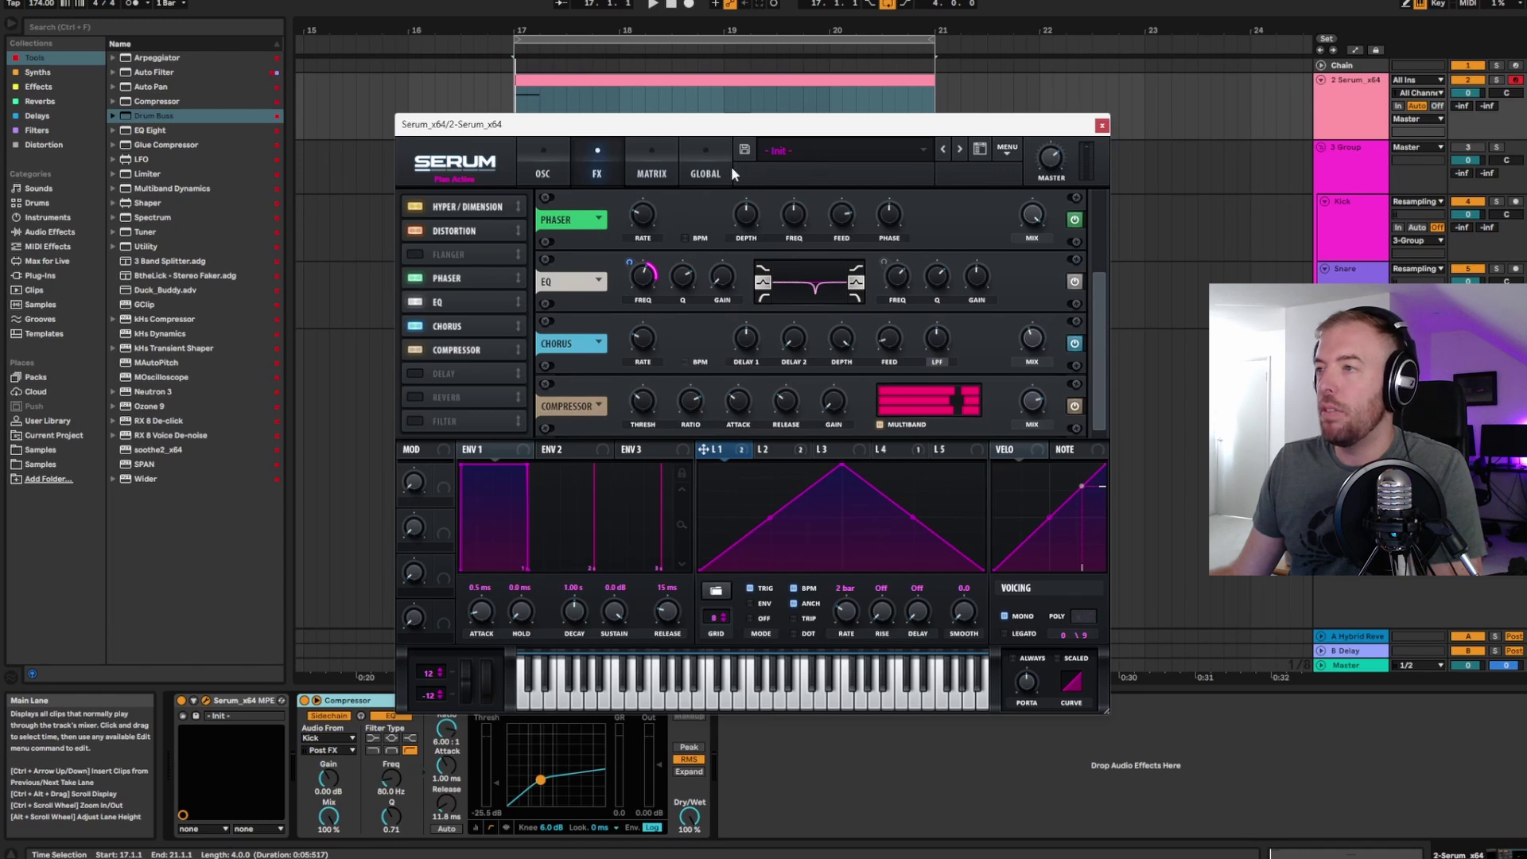
{"action": "left_click_drag", "start_coordinate": [722, 131], "coordinate": [728, 138]}
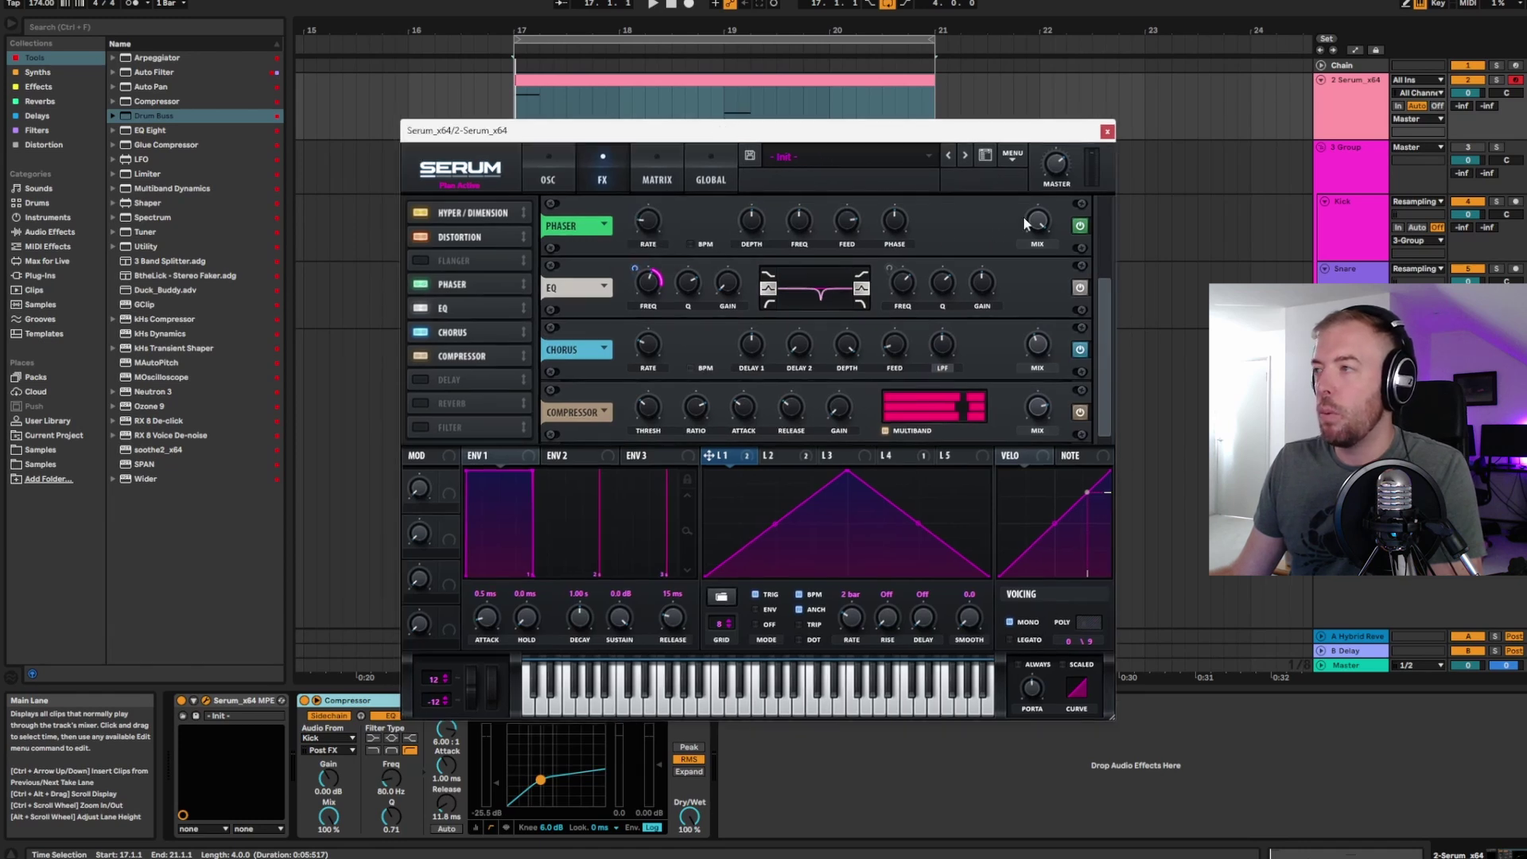
{"action": "left_click_drag", "start_coordinate": [984, 135], "coordinate": [990, 154]}
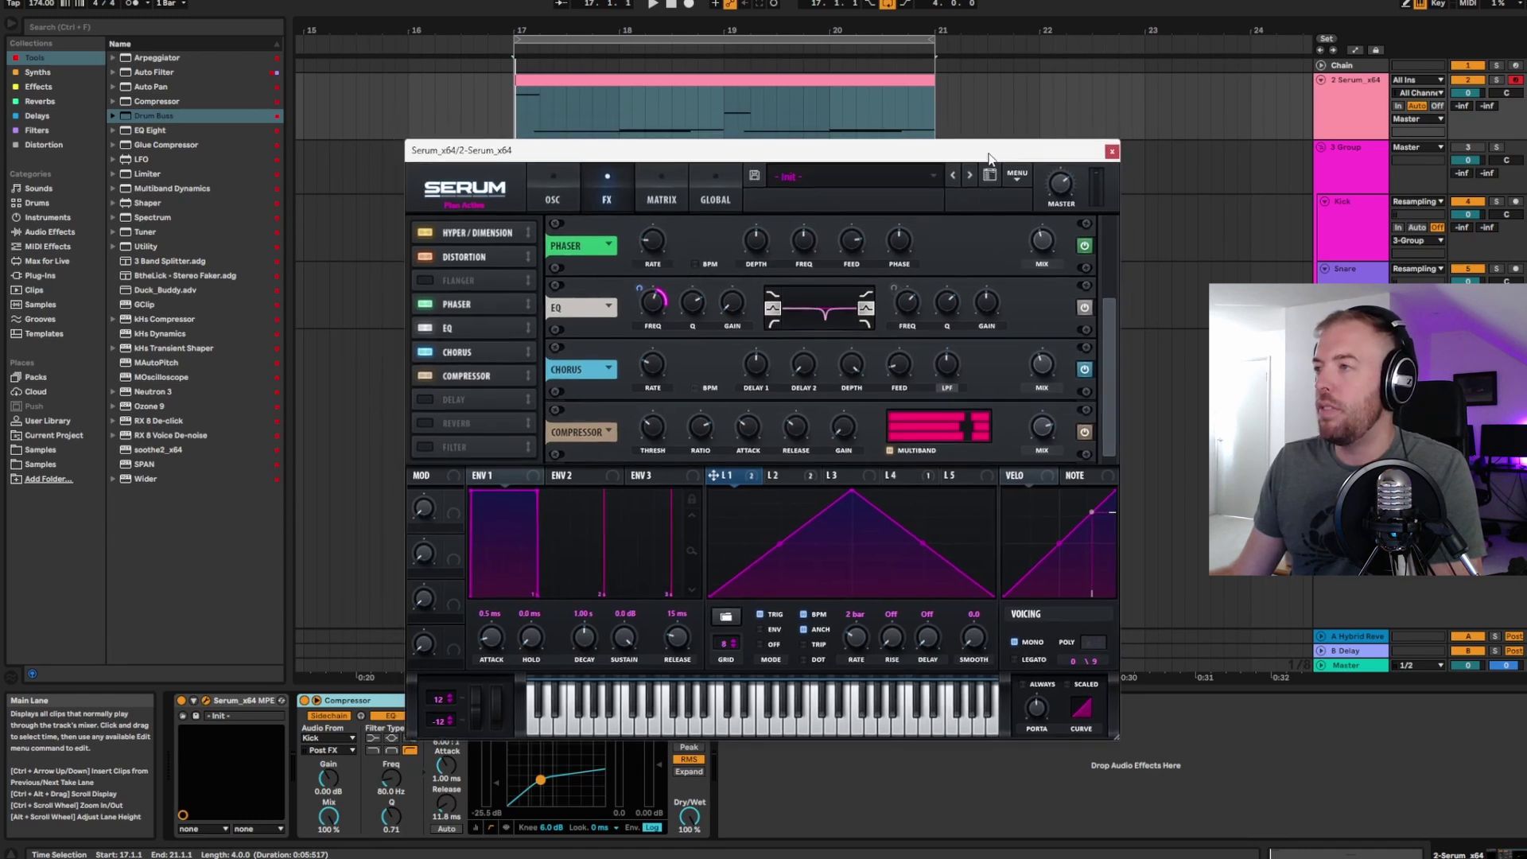
{"action": "key", "text": "space"}
{"action": "left_click_drag", "start_coordinate": [732, 151], "coordinate": [724, 172]}
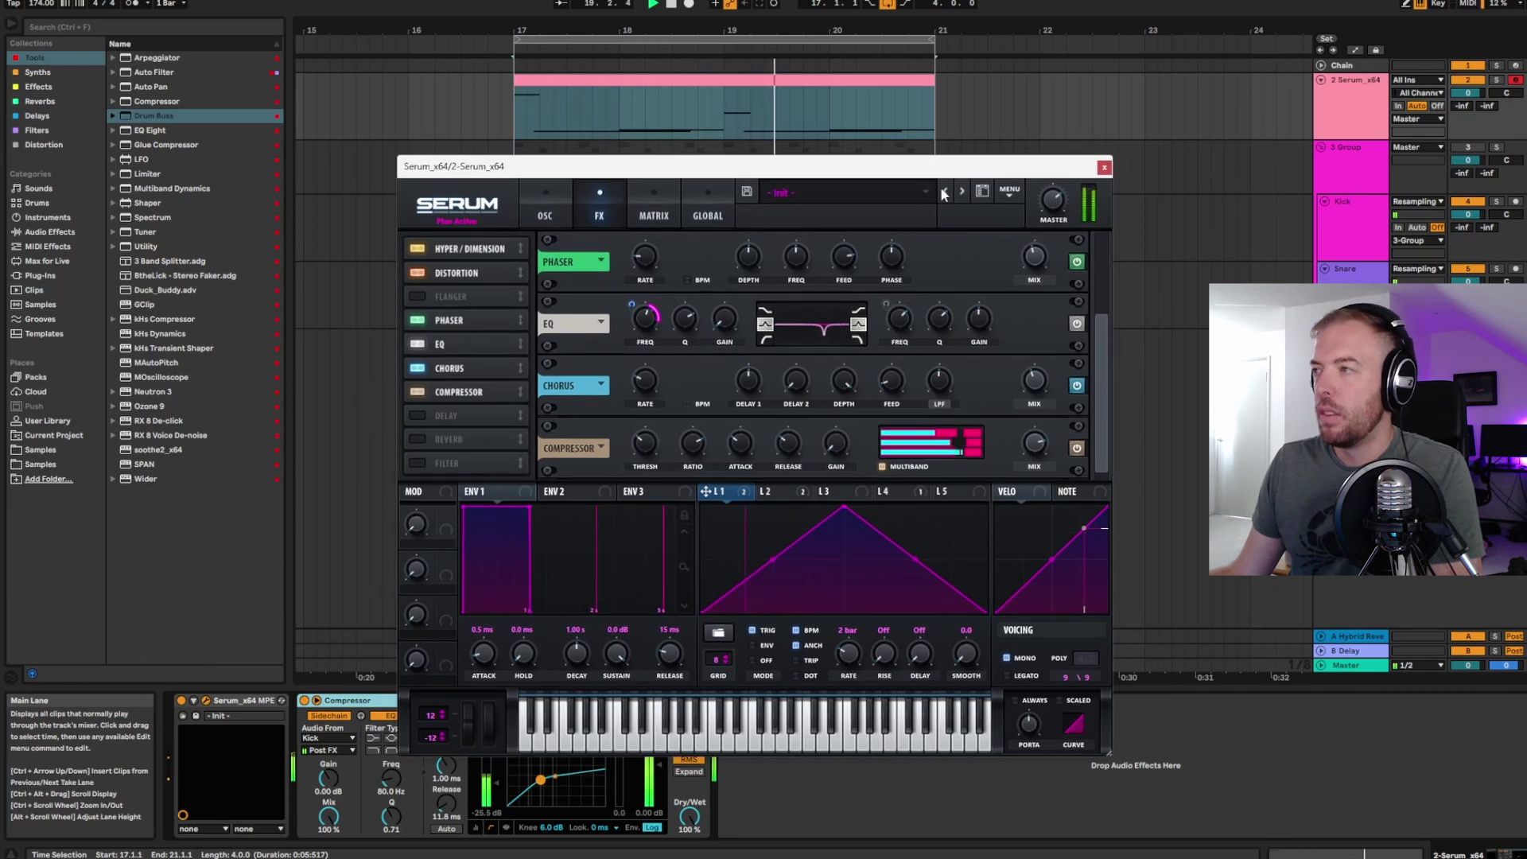
{"action": "left_click_drag", "start_coordinate": [931, 167], "coordinate": [917, 173]}
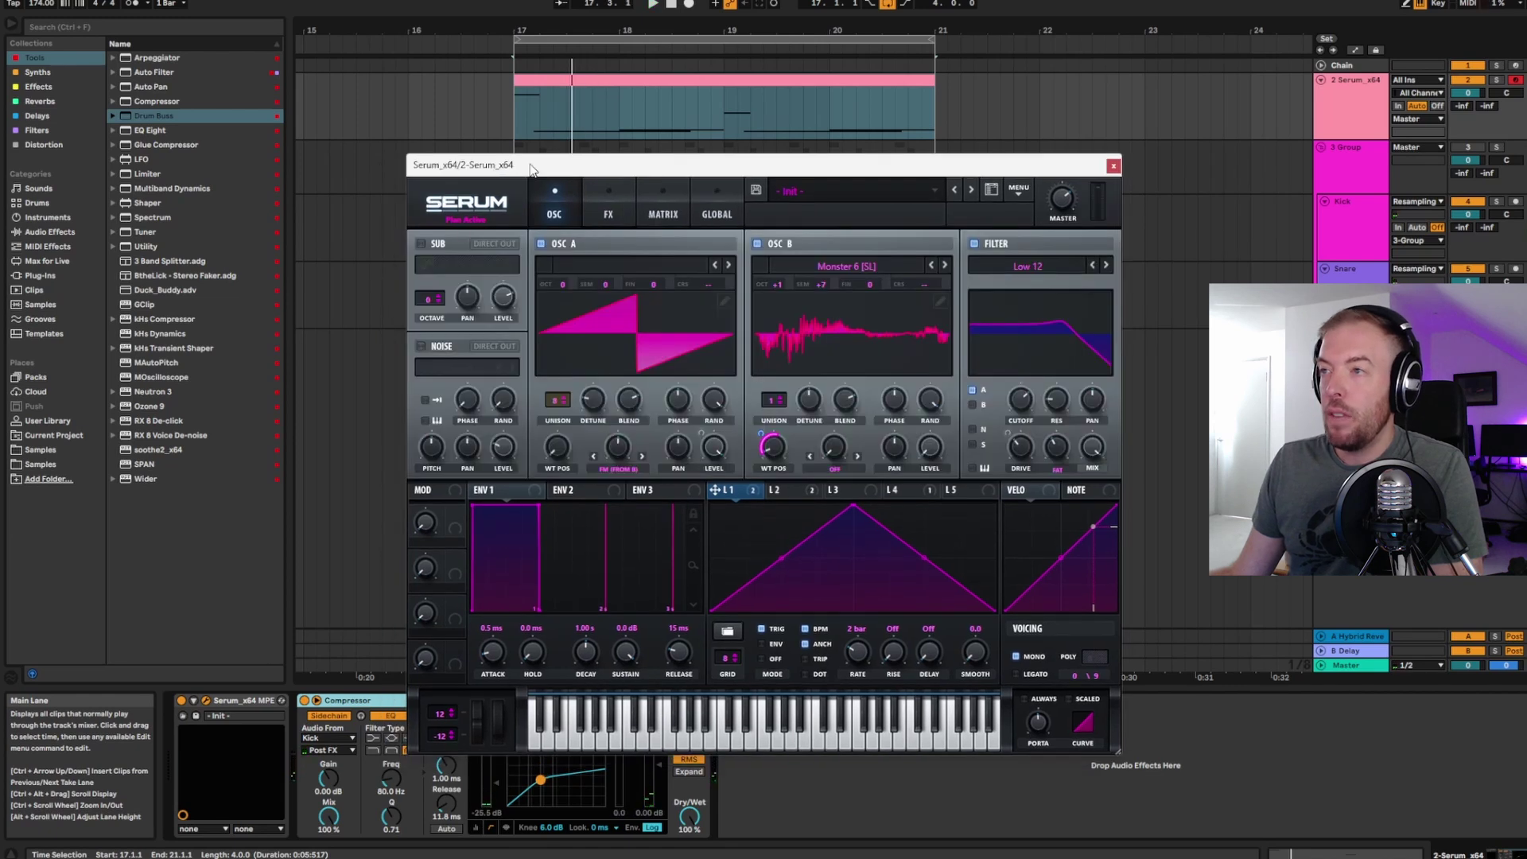
- Enable Serum's sub oscillator with Direct Out and audition different sub waveforms while the bassline plays
{"action": "left_click_drag", "start_coordinate": [531, 169], "coordinate": [529, 159]}
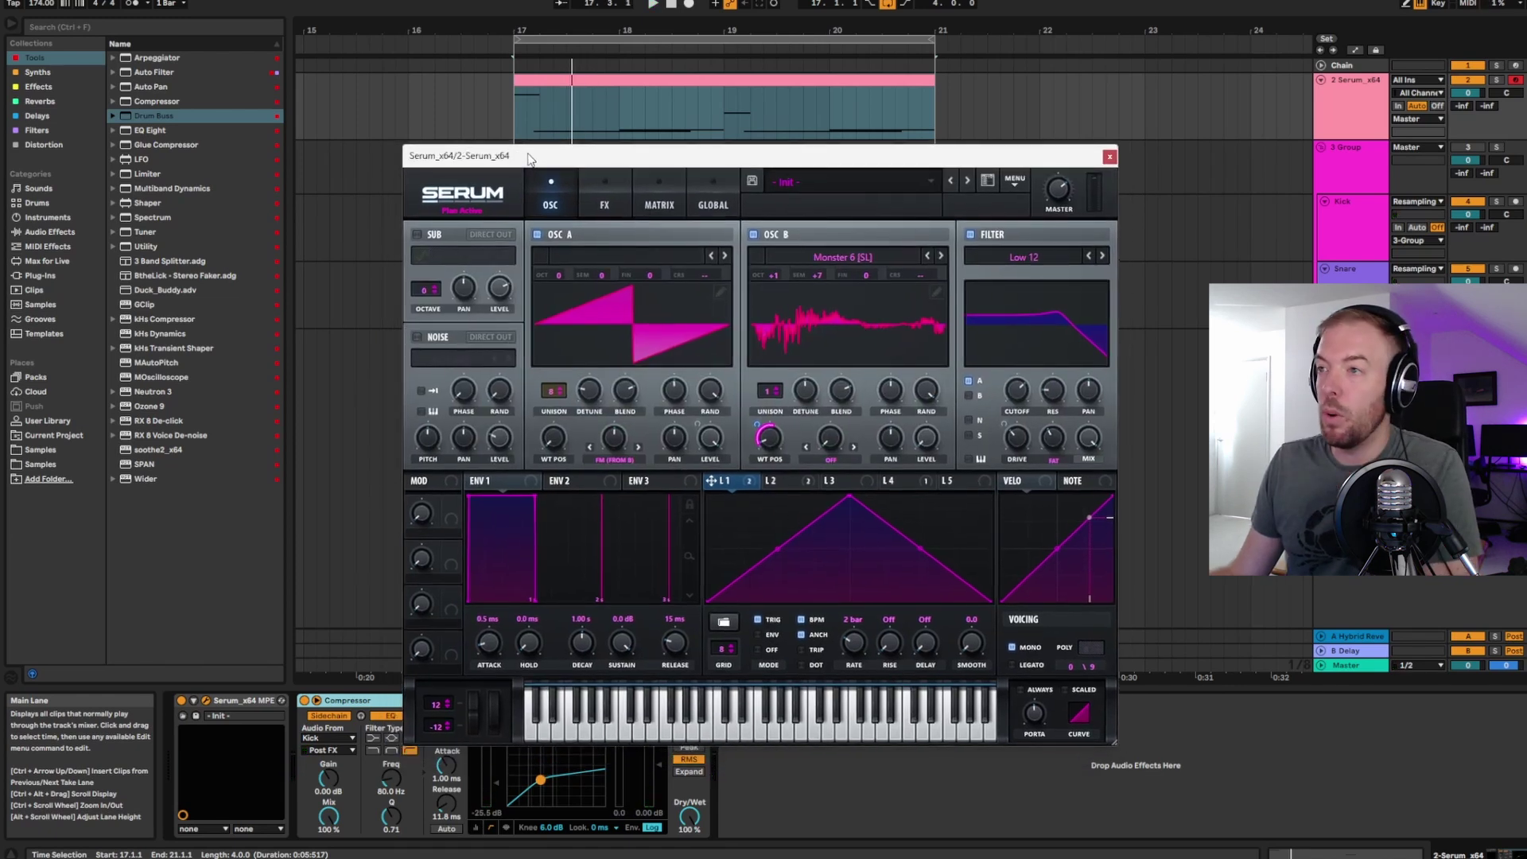
{"action": "left_click", "coordinate": [417, 235]}
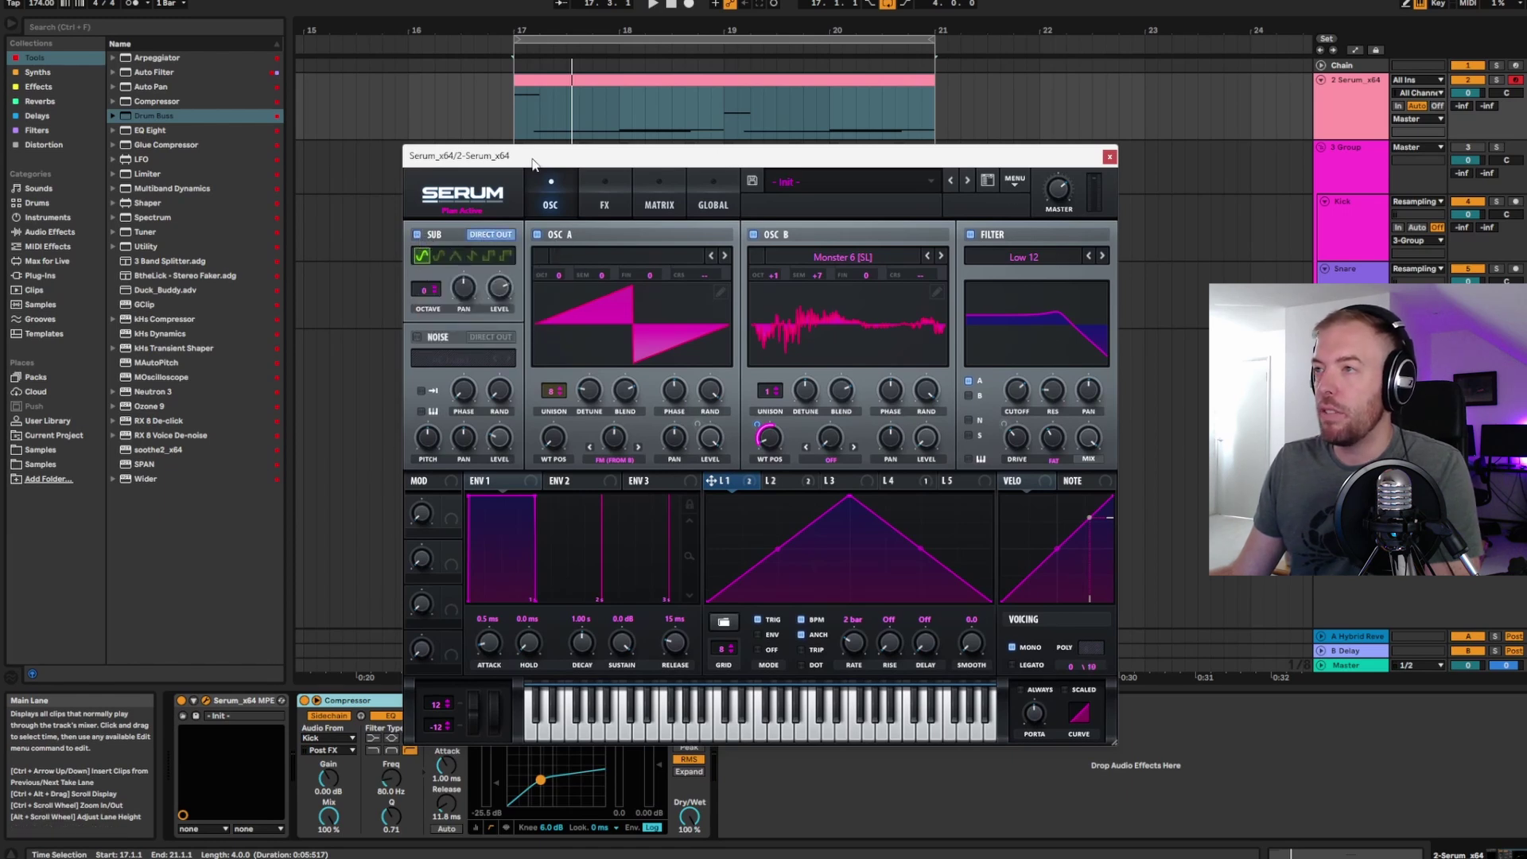
{"action": "left_click_drag", "start_coordinate": [532, 163], "coordinate": [548, 159]}
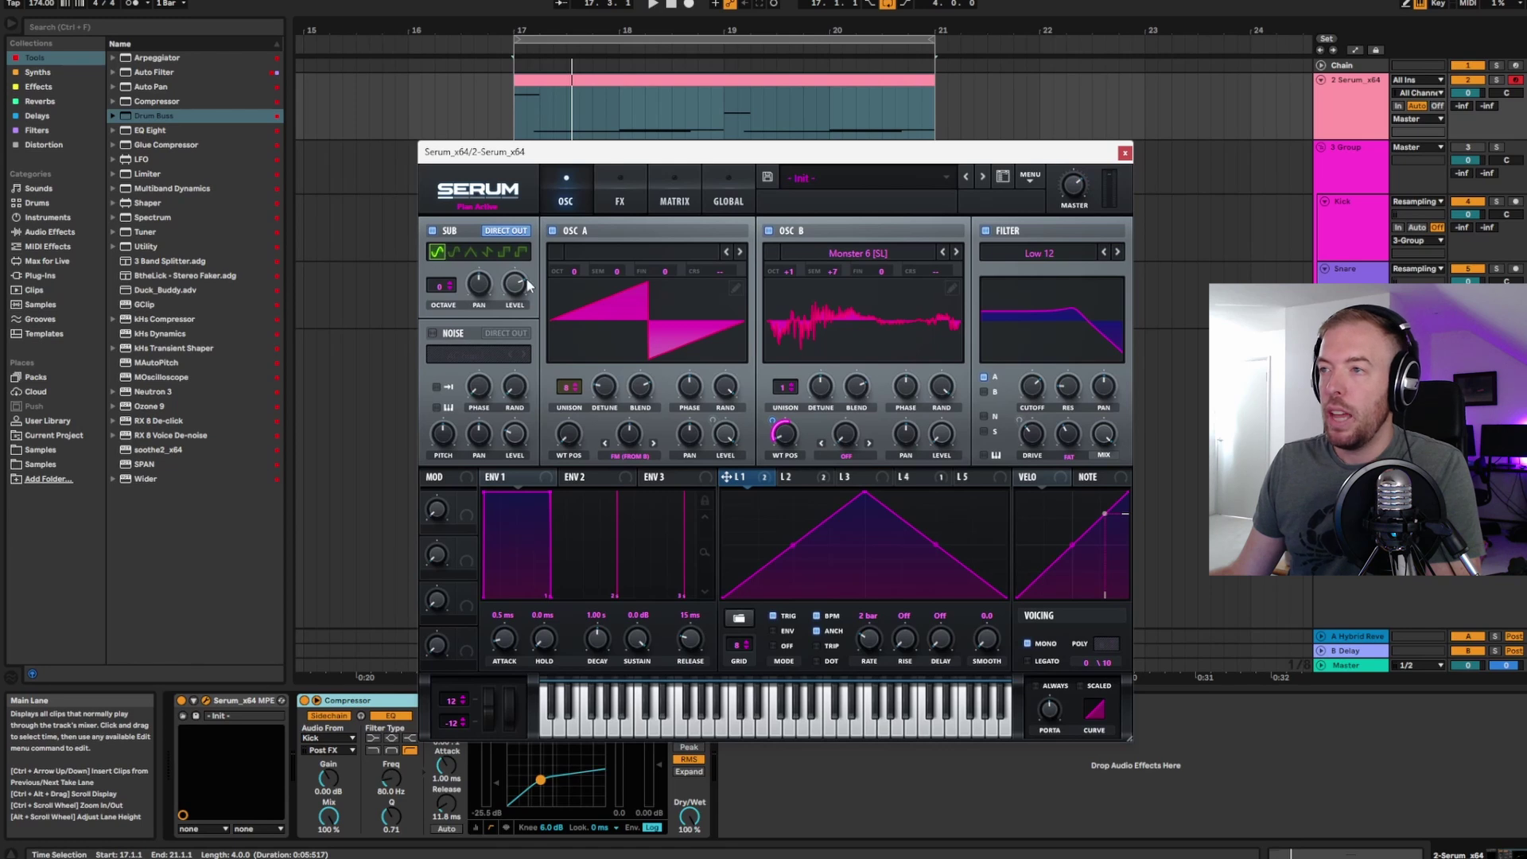
{"action": "left_click_drag", "start_coordinate": [529, 286], "coordinate": [518, 332]}
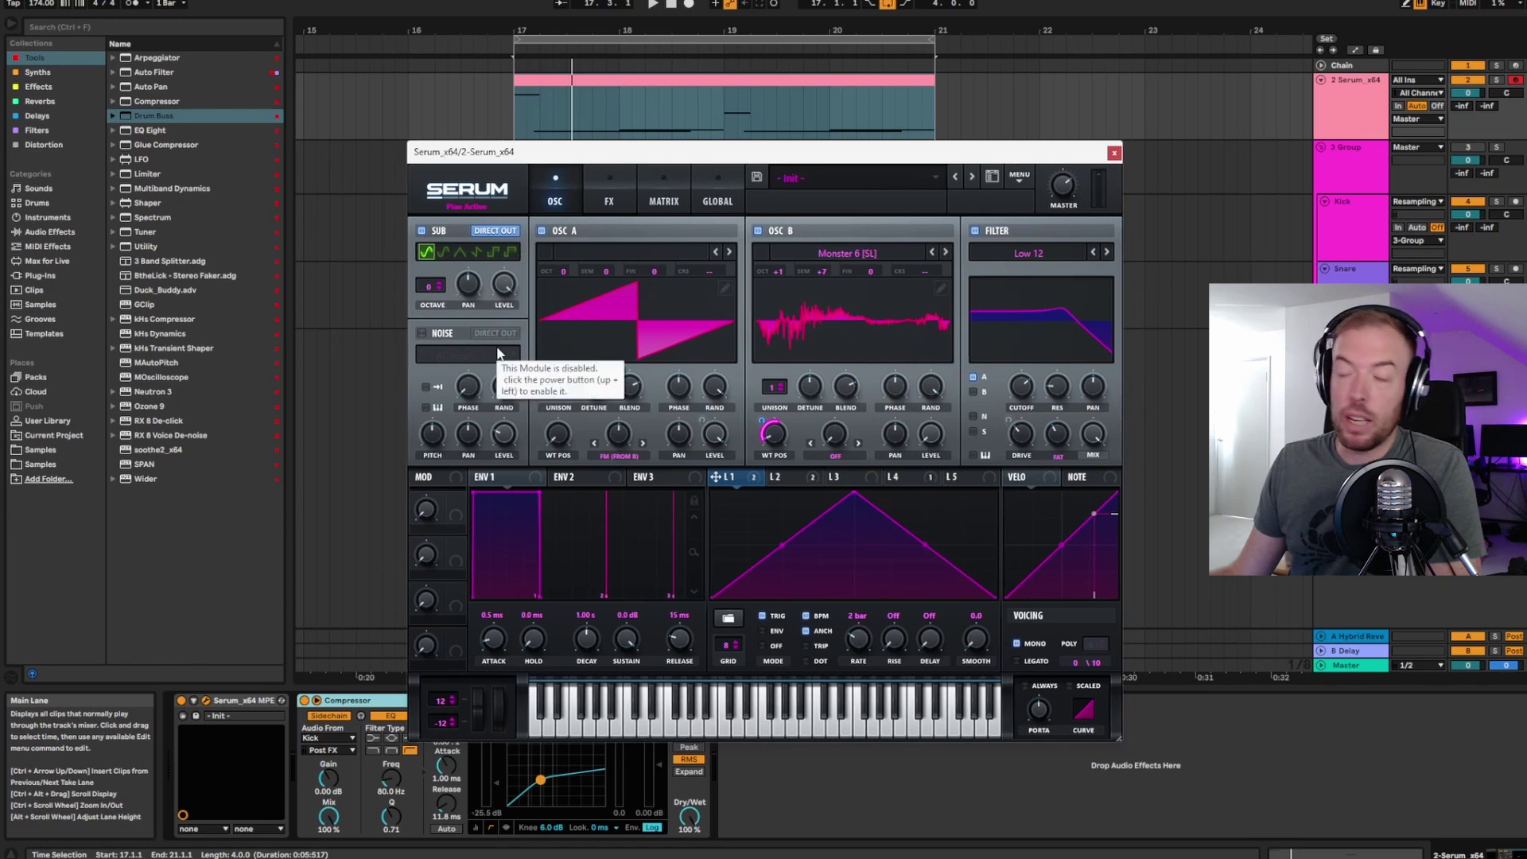
{"action": "left_click_drag", "start_coordinate": [491, 168], "coordinate": [482, 168]}
{"action": "key", "text": "space"}
{"action": "left_click", "coordinate": [431, 252]}
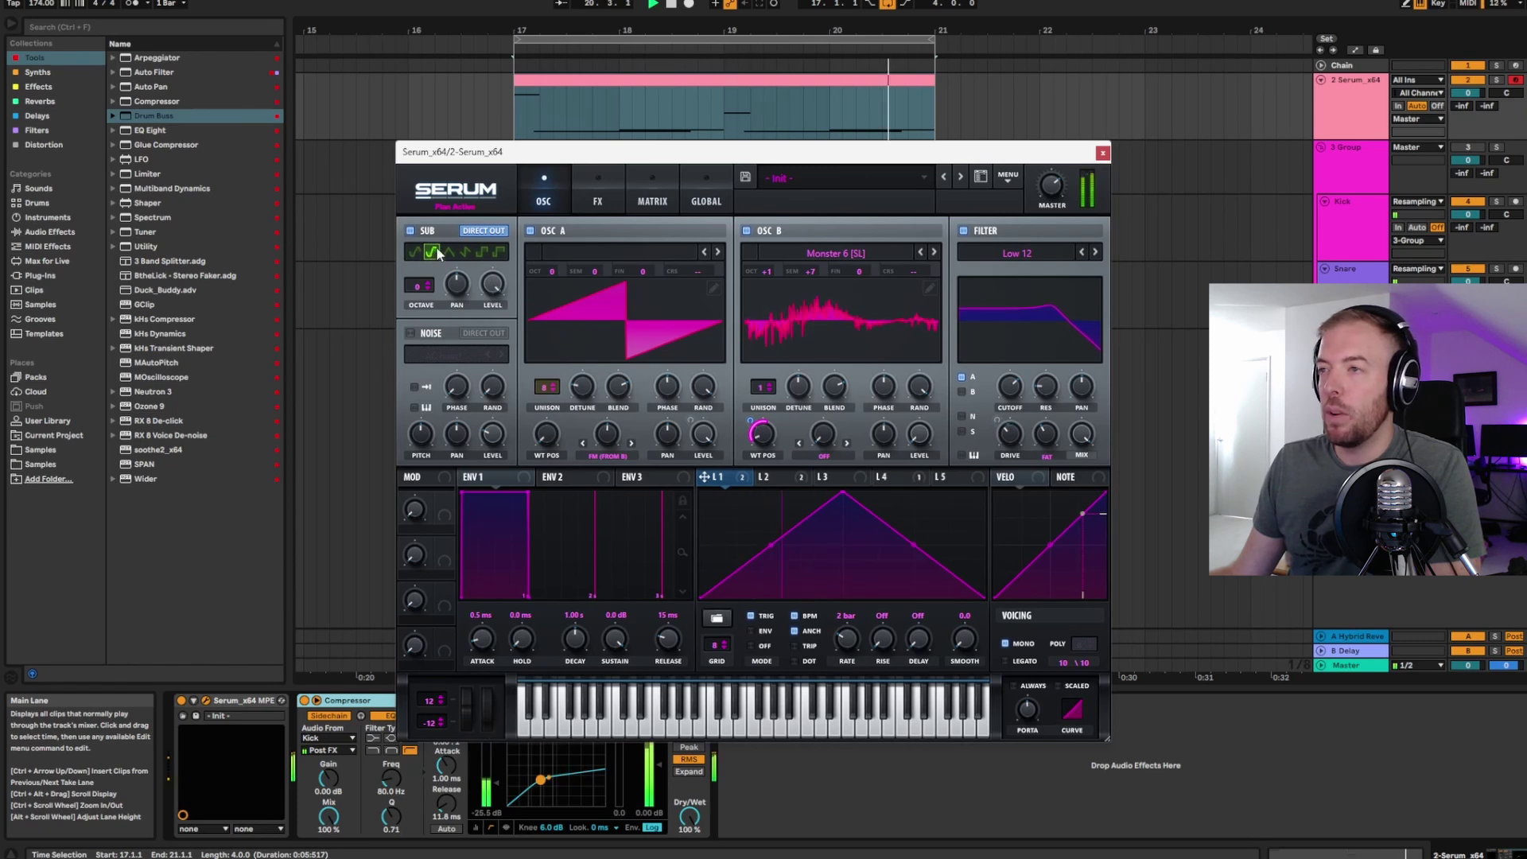
{"action": "left_click", "coordinate": [482, 252]}
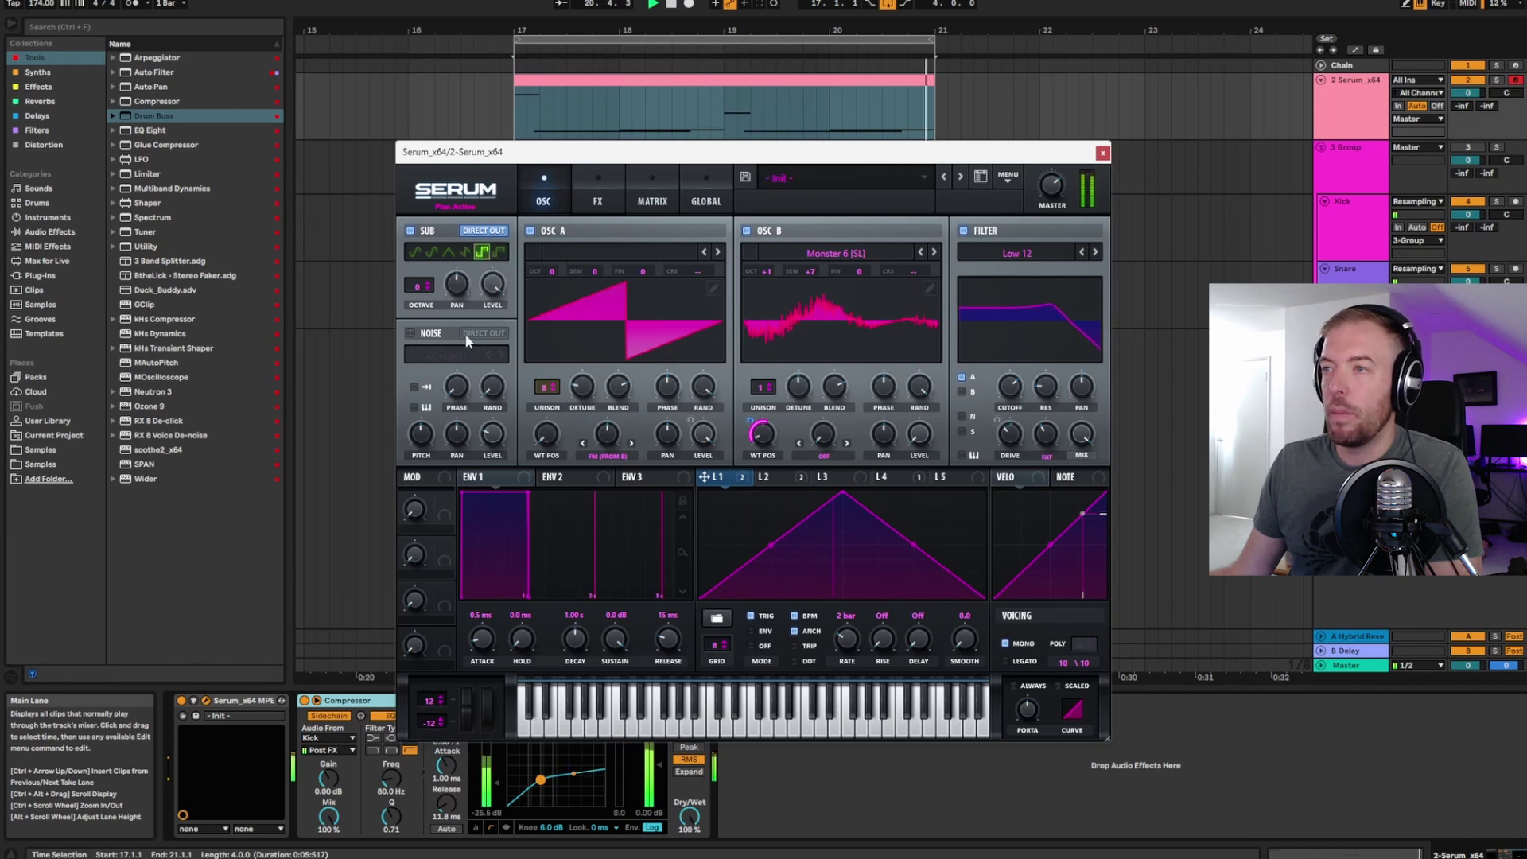
{"action": "left_click", "coordinate": [432, 252]}
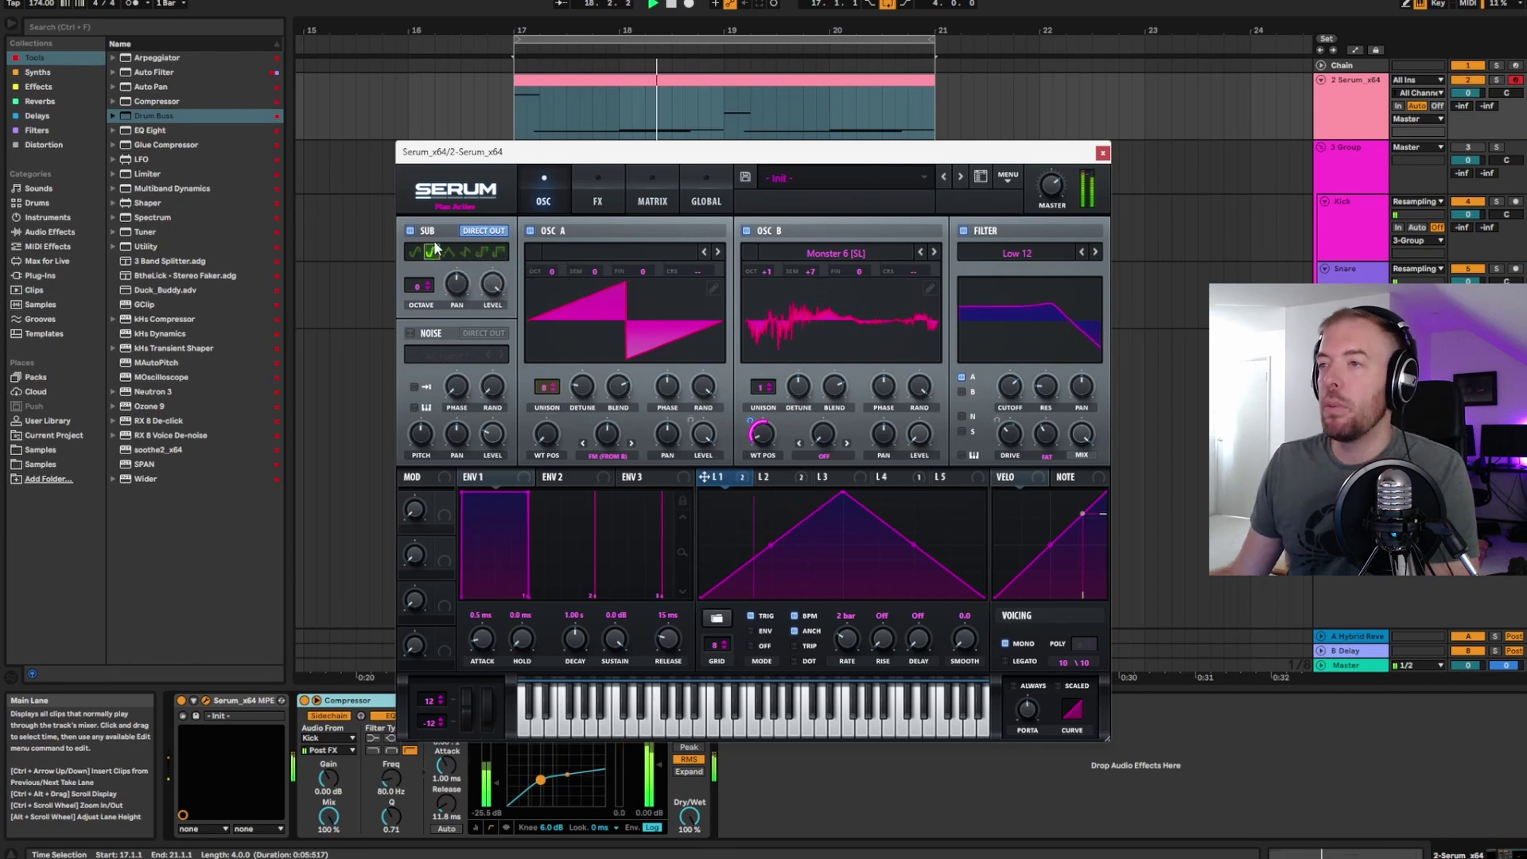
{"action": "left_click_drag", "start_coordinate": [445, 154], "coordinate": [454, 149]}
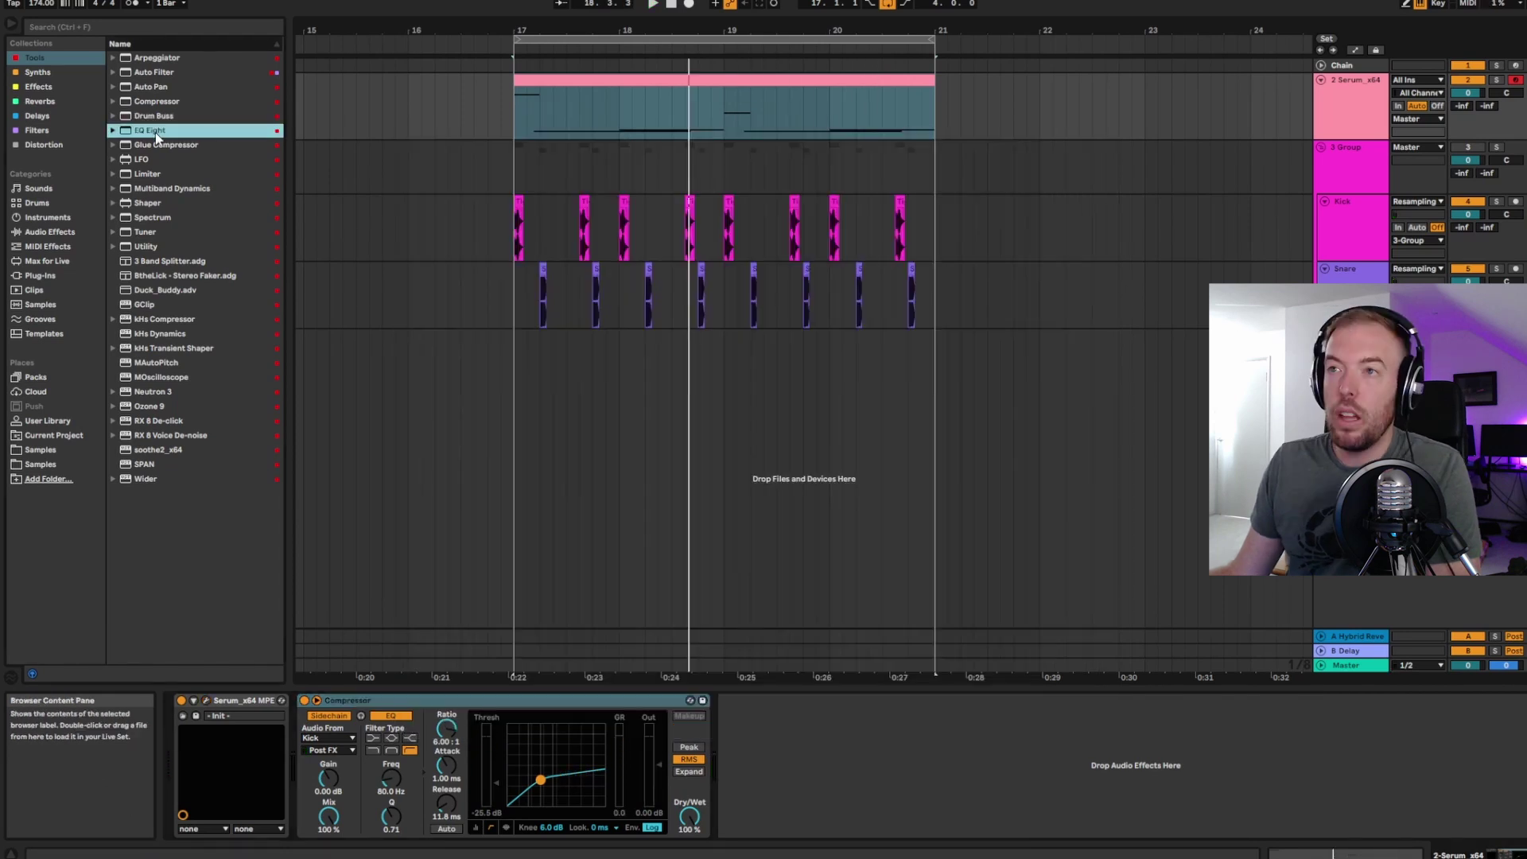
- Try an EQ Eight with a low cut between Serum and the sidechain Compressor, then delete it
{"action": "left_click_drag", "start_coordinate": [157, 133], "coordinate": [324, 783]}
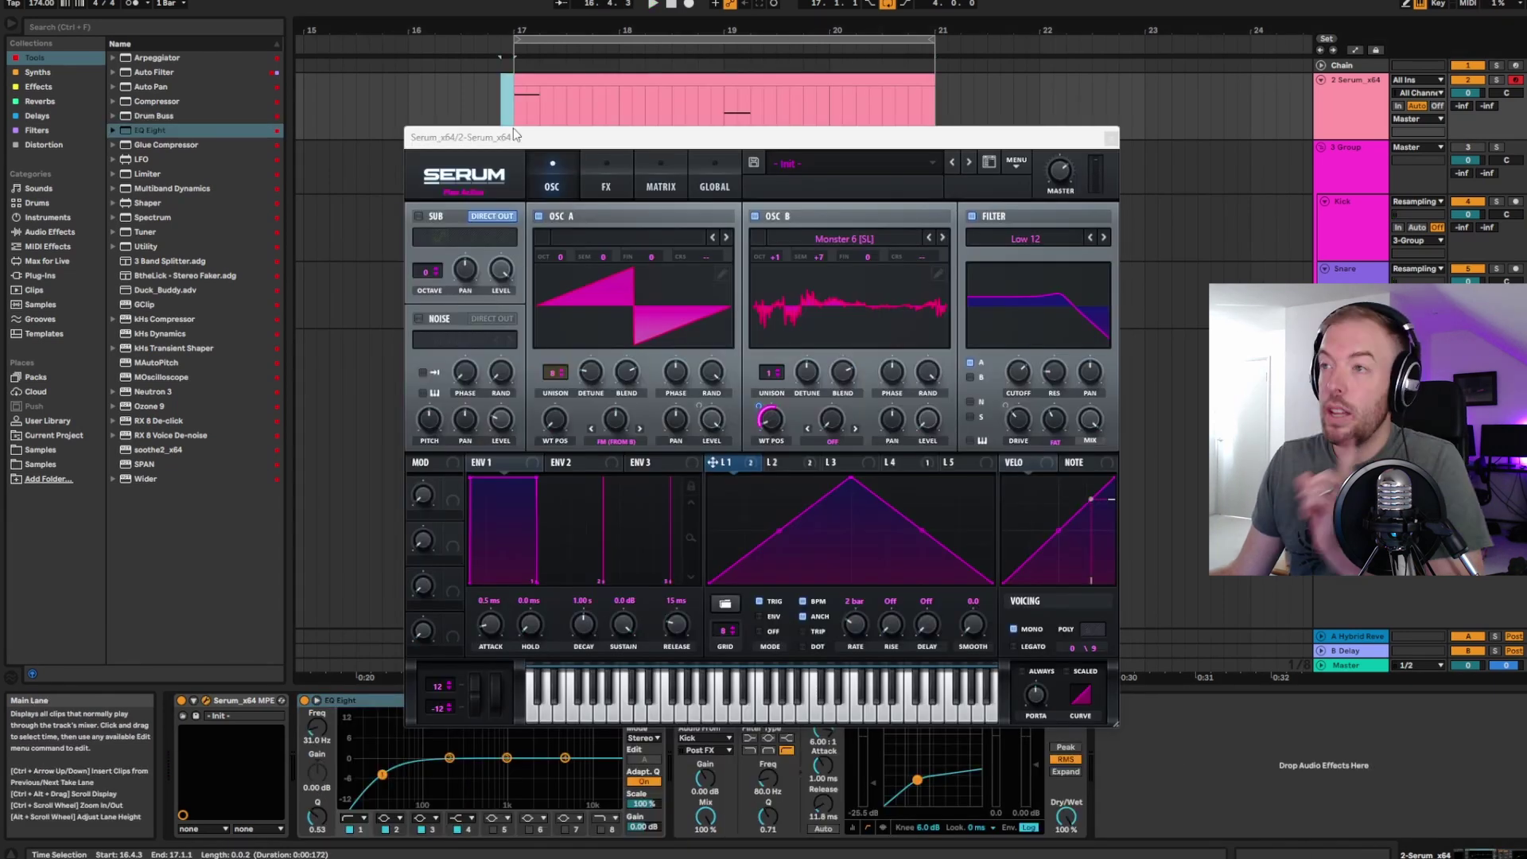
{"action": "left_click_drag", "start_coordinate": [513, 129], "coordinate": [565, 123]}
{"action": "left_click", "coordinate": [383, 705]}
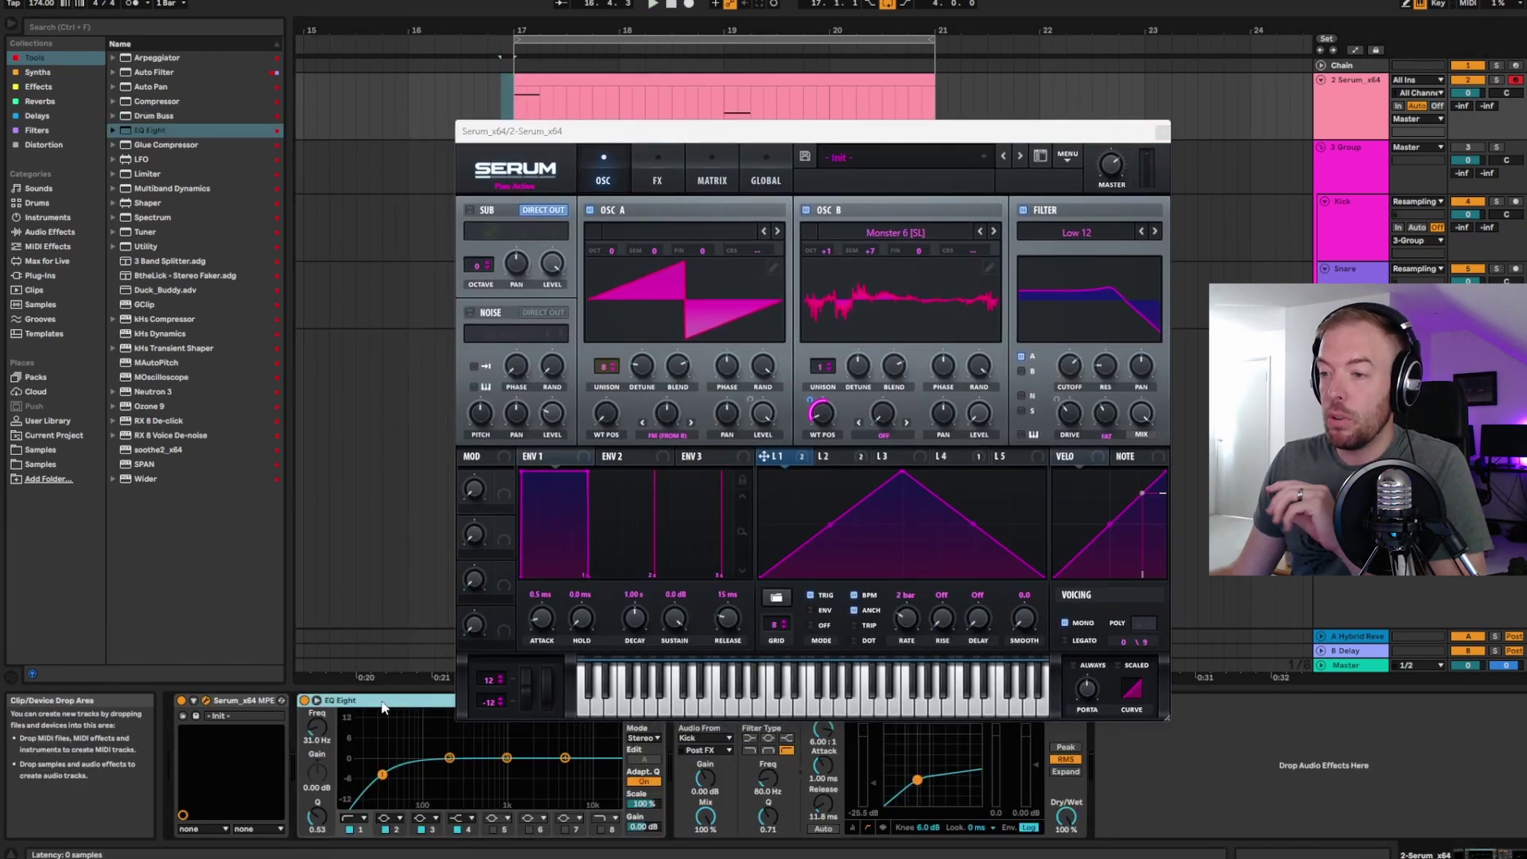
{"action": "left_click", "coordinate": [1162, 132]}
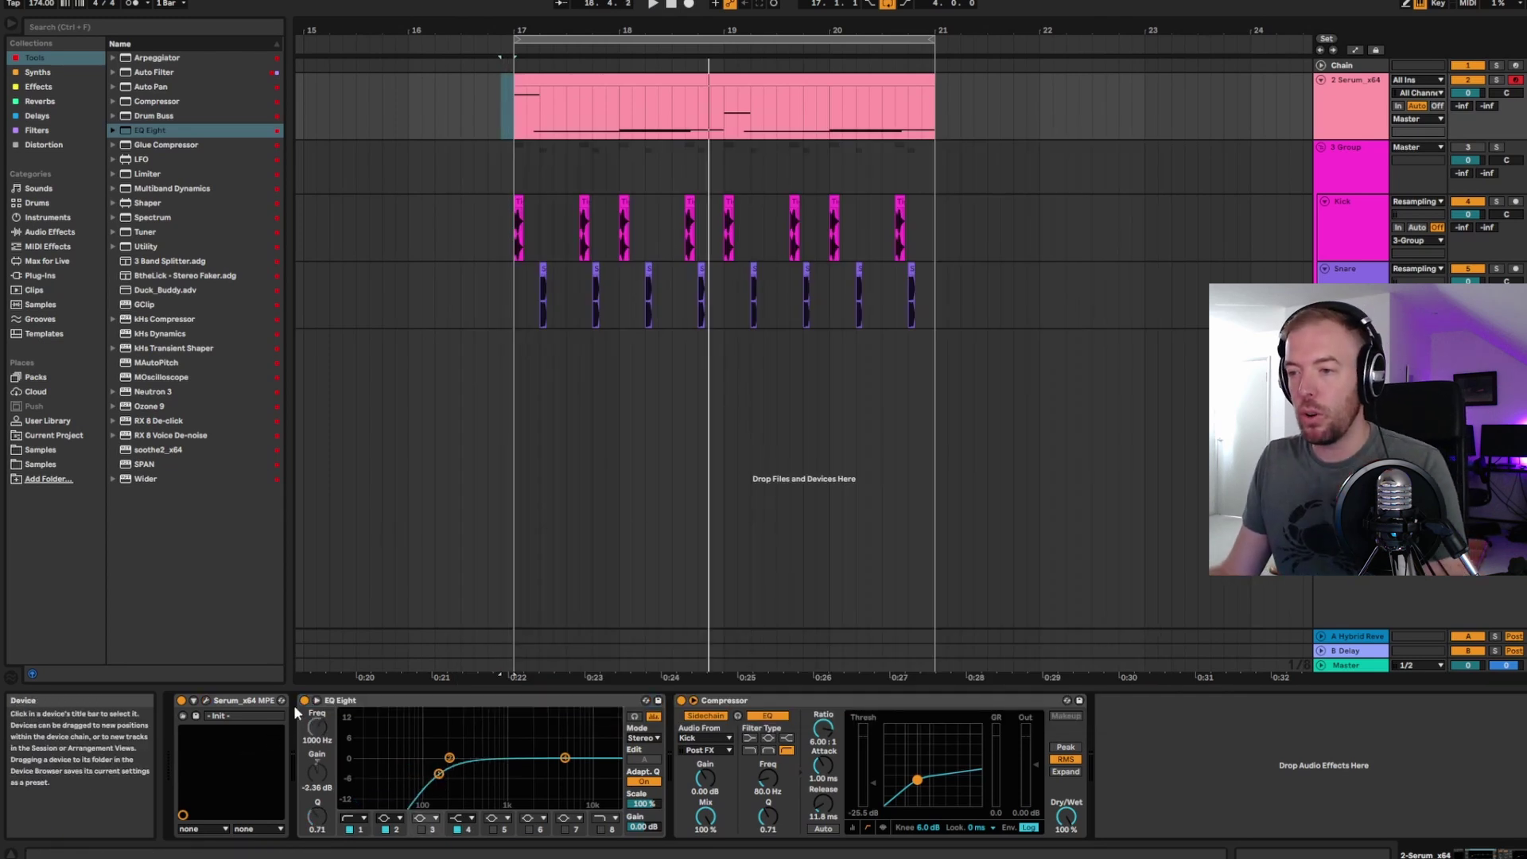
{"action": "left_click", "coordinate": [351, 706]}
{"action": "key", "text": "Delete"}
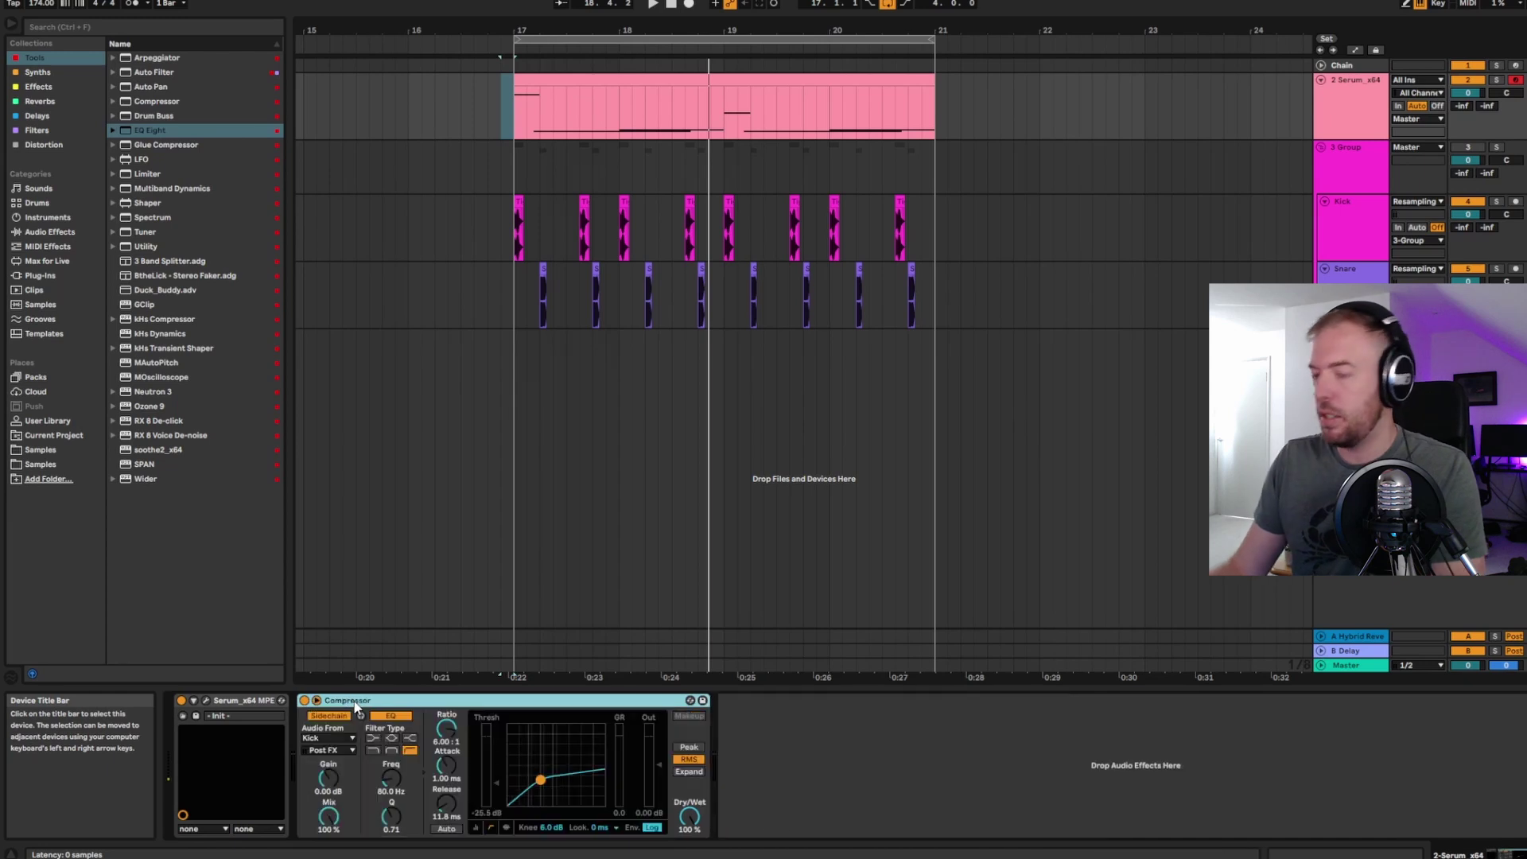
- Check Serum's oscillator settings, close the plugin window, and play the bassline loop
{"action": "left_click", "coordinate": [206, 699]}
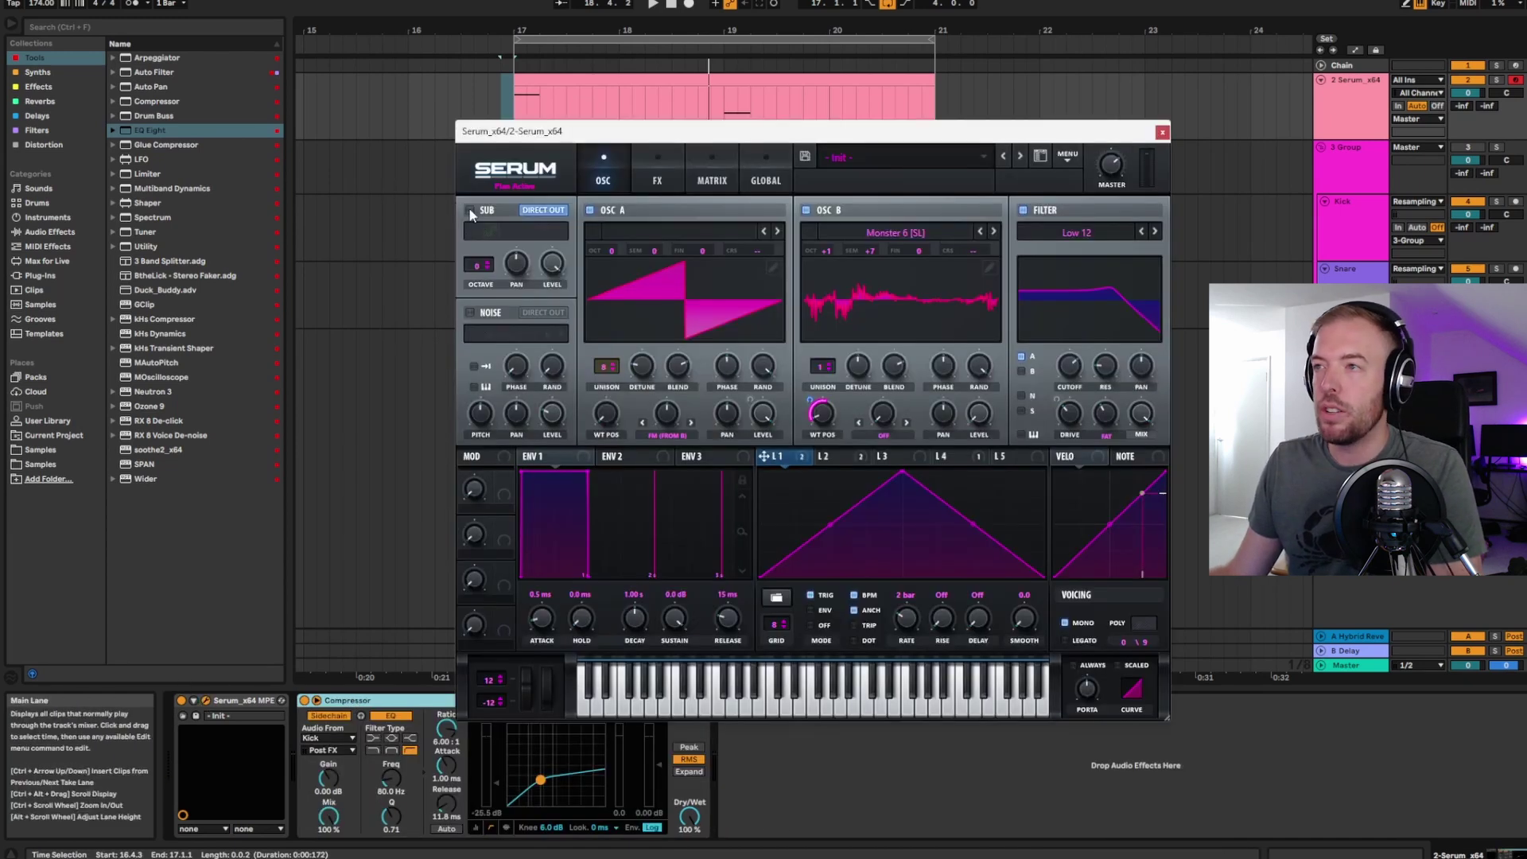
{"action": "left_click_drag", "start_coordinate": [718, 138], "coordinate": [583, 127]}
{"action": "left_click", "coordinate": [1029, 119]}
{"action": "key", "text": "space"}
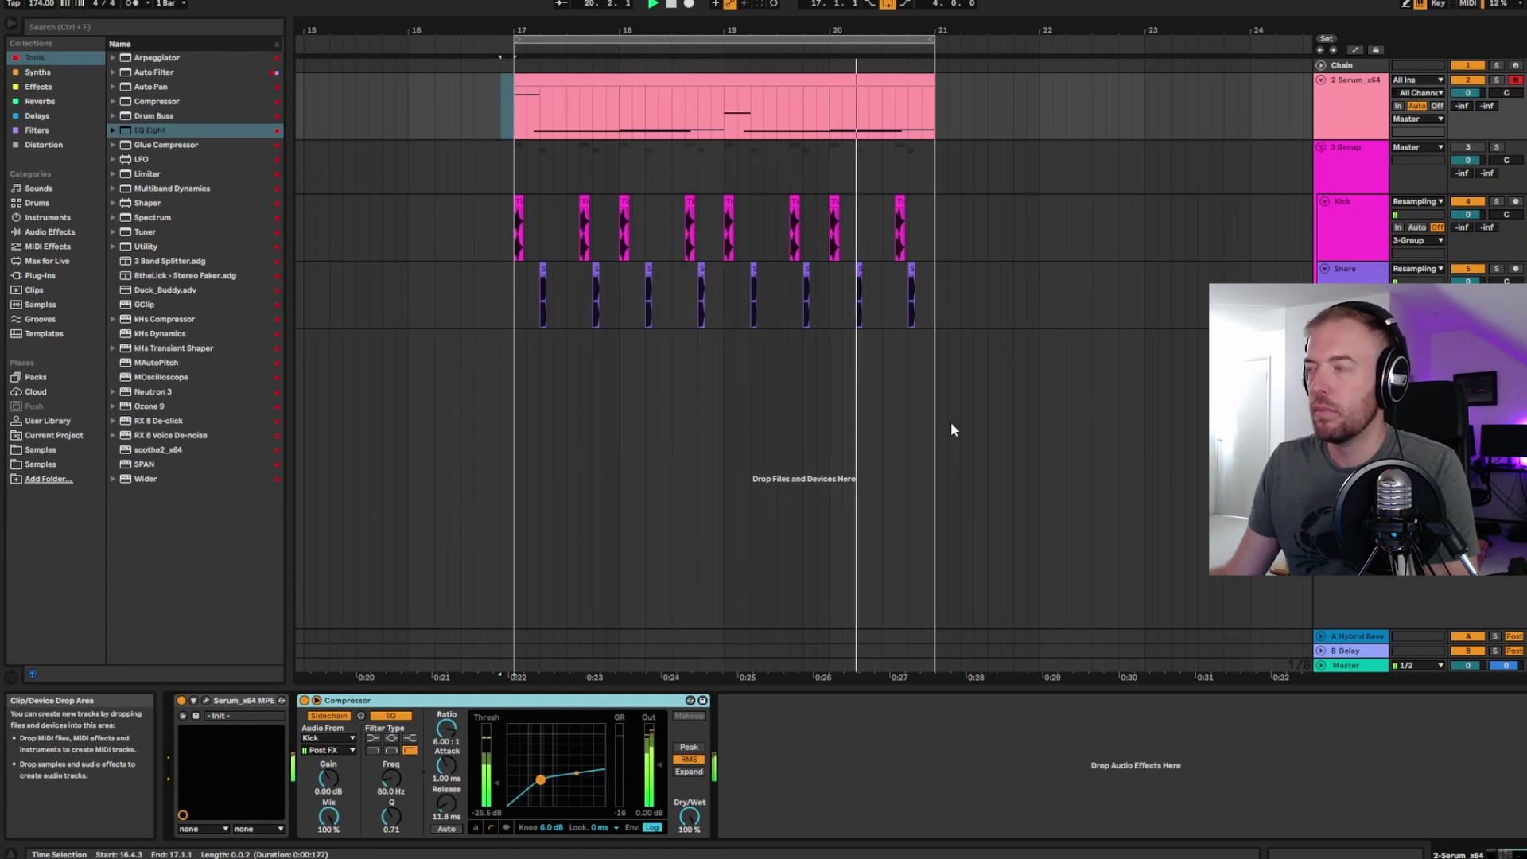
- Disable Serum's Chorus while keeping the Phaser in the chain, then play the bassline and close Serum
{"action": "left_click", "coordinate": [1333, 116]}
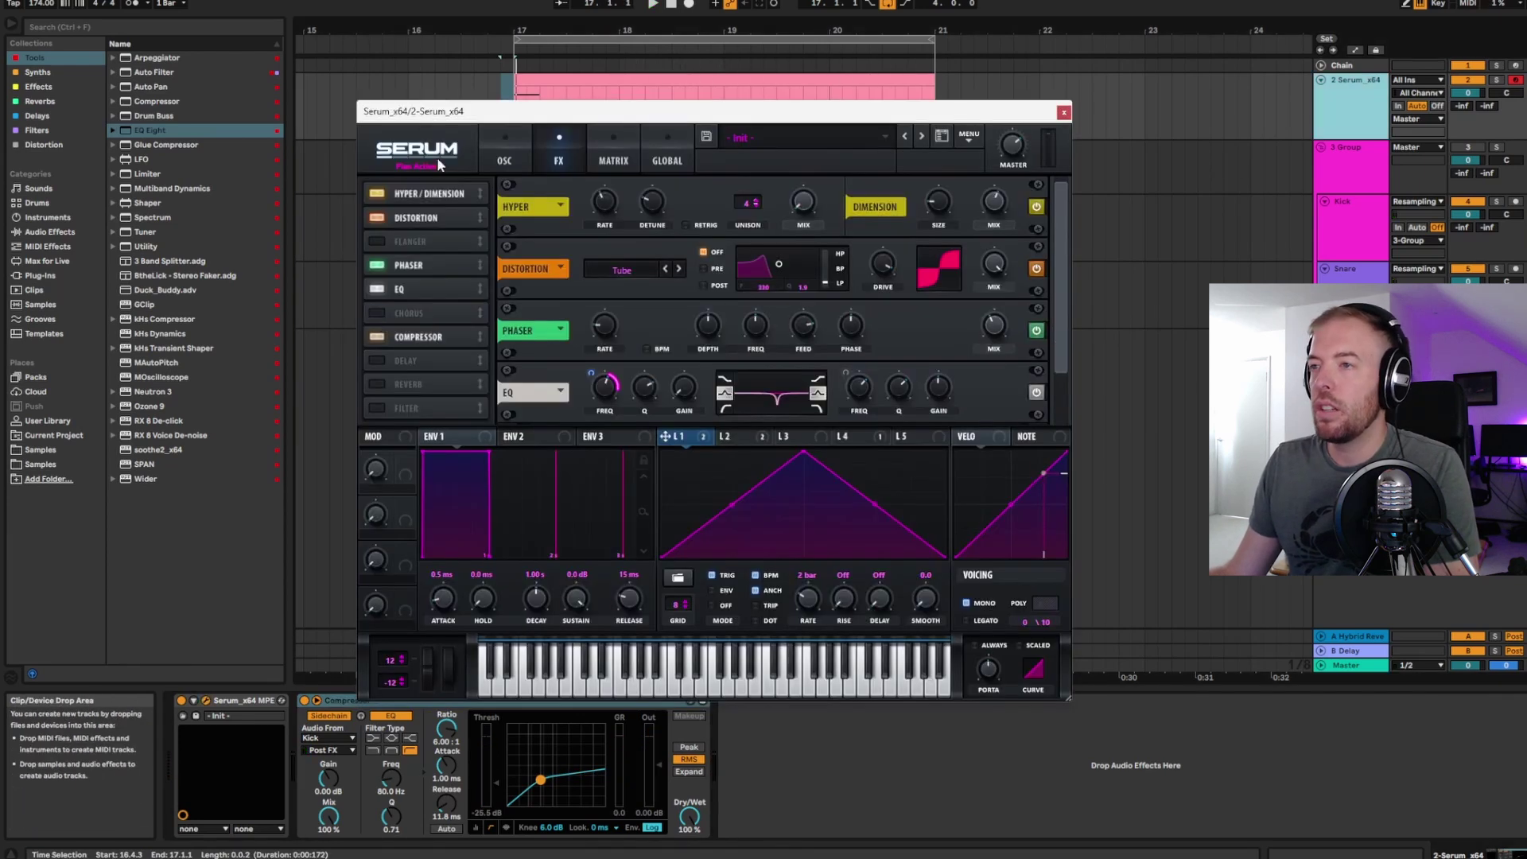
{"action": "left_click_drag", "start_coordinate": [444, 111], "coordinate": [463, 145]}
{"action": "scroll", "coordinate": [455, 296], "scroll_direction": "down", "scroll_amount": 1}
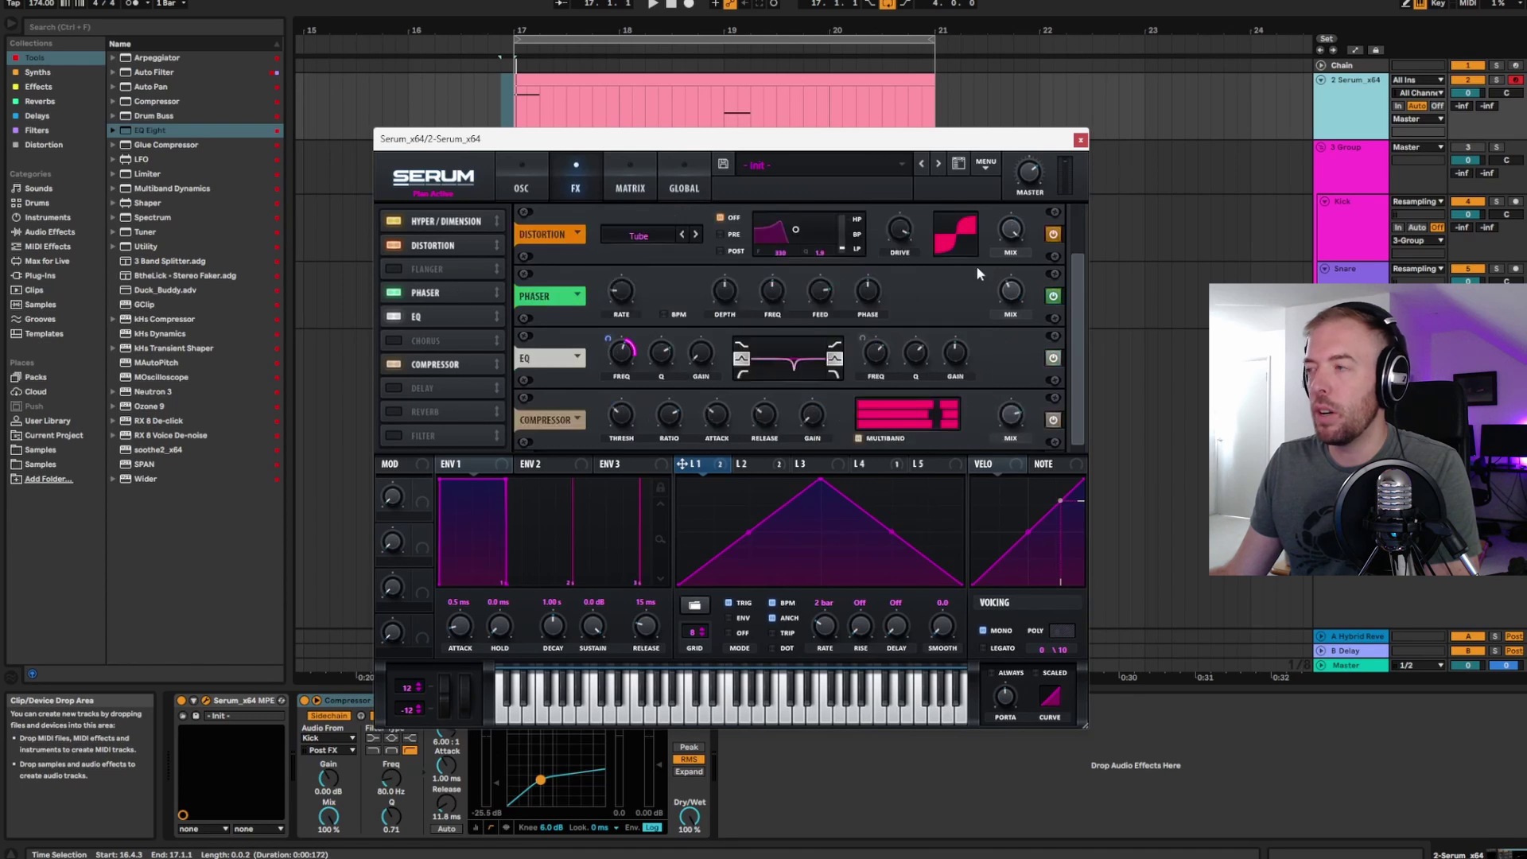
{"action": "left_click_drag", "start_coordinate": [875, 151], "coordinate": [822, 142]}
{"action": "key", "text": "space"}
{"action": "left_click_drag", "start_coordinate": [675, 143], "coordinate": [659, 146]}
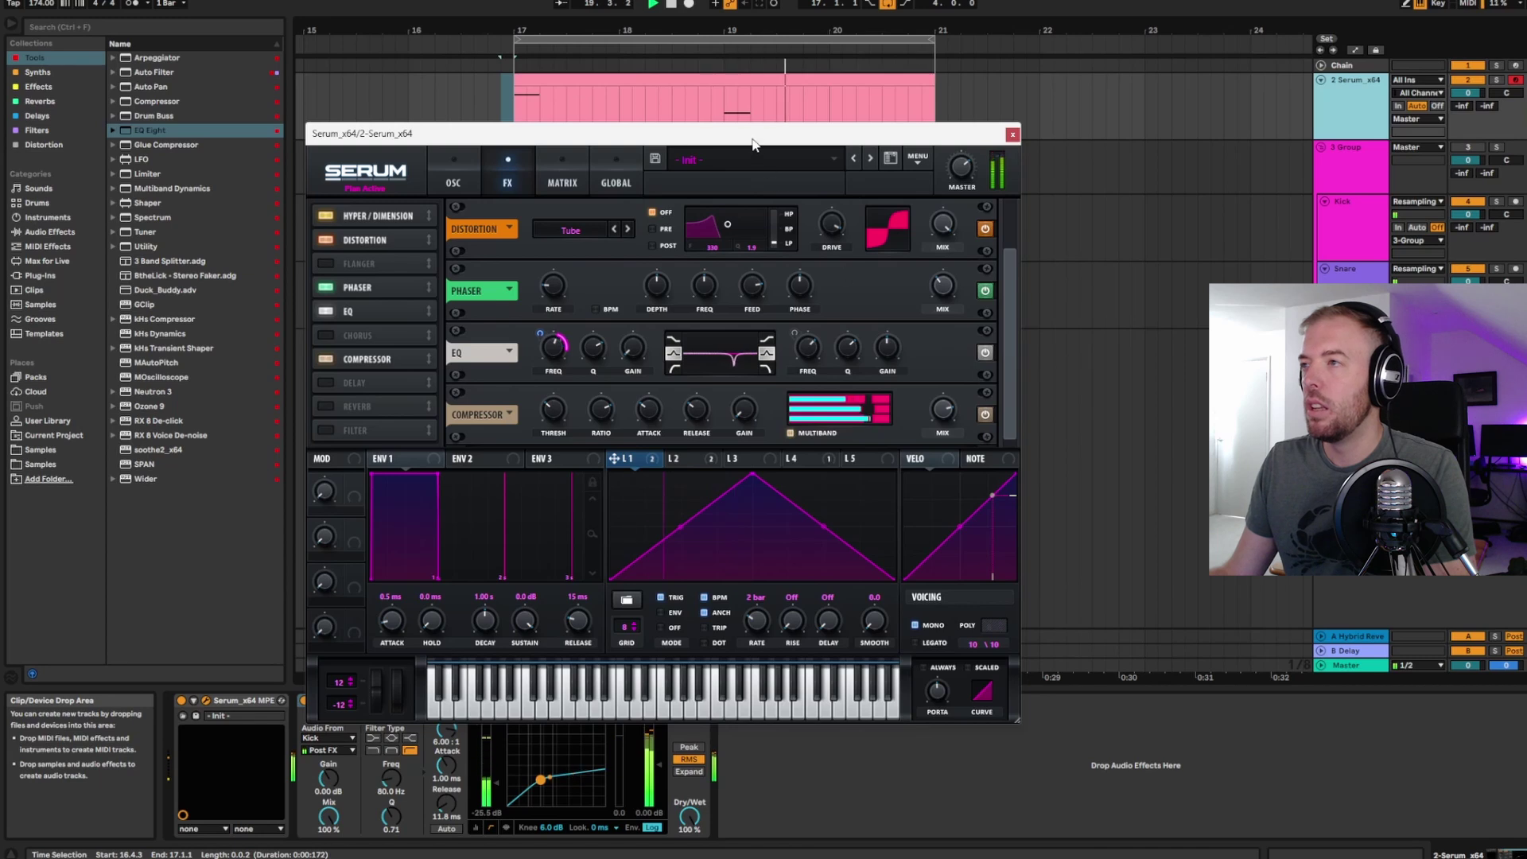
{"action": "left_click_drag", "start_coordinate": [989, 136], "coordinate": [1000, 142]}
{"action": "left_click", "coordinate": [1023, 140]}
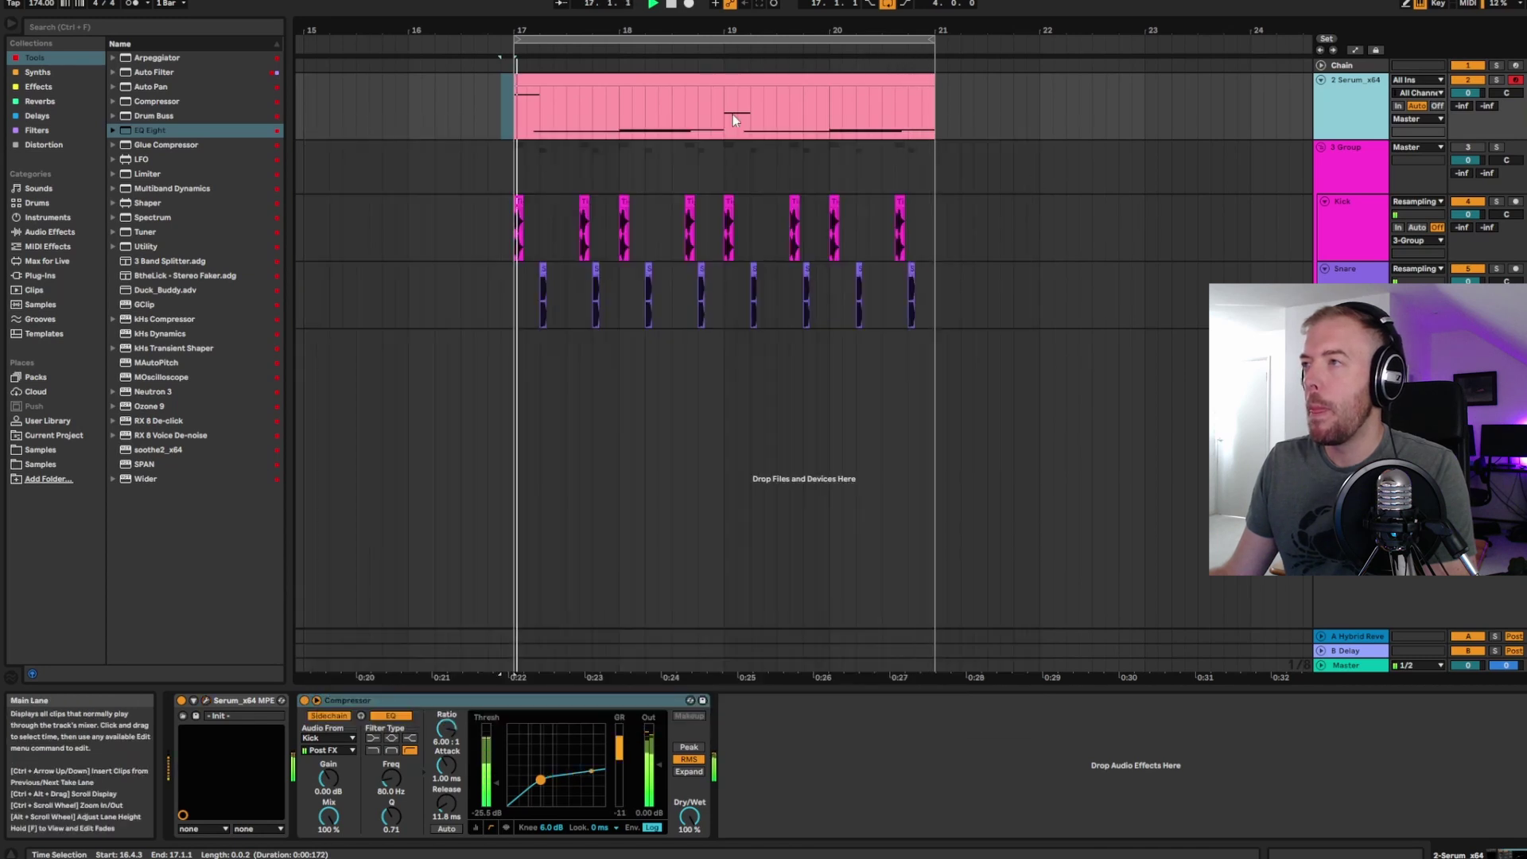